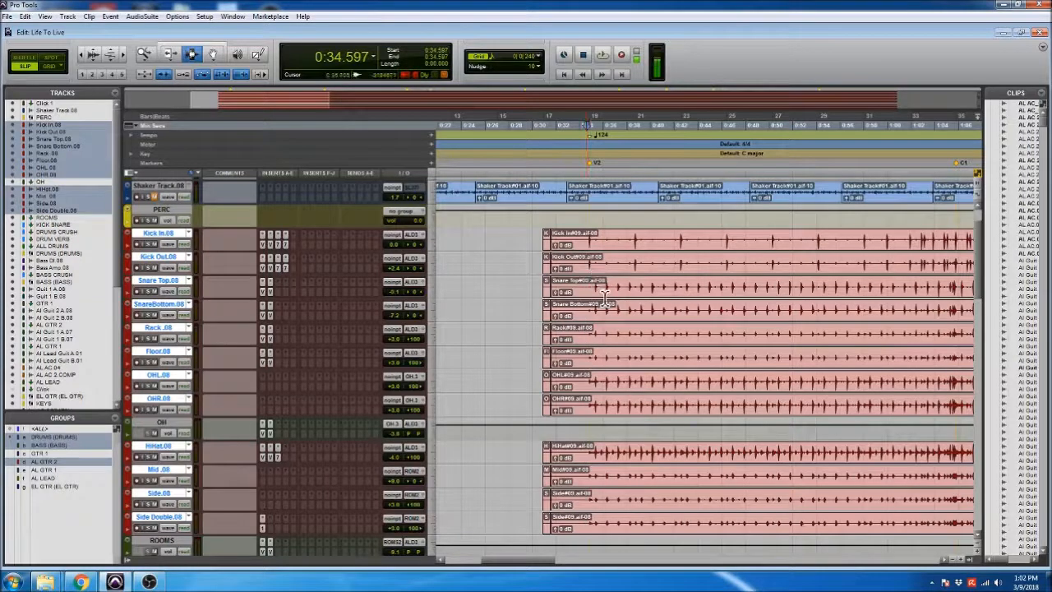
# - Turn off the DRUMS group and place the edit cursor in single drum tracks to check that they select separately
pyautogui.click(591, 287)
pyautogui.click(538, 294)
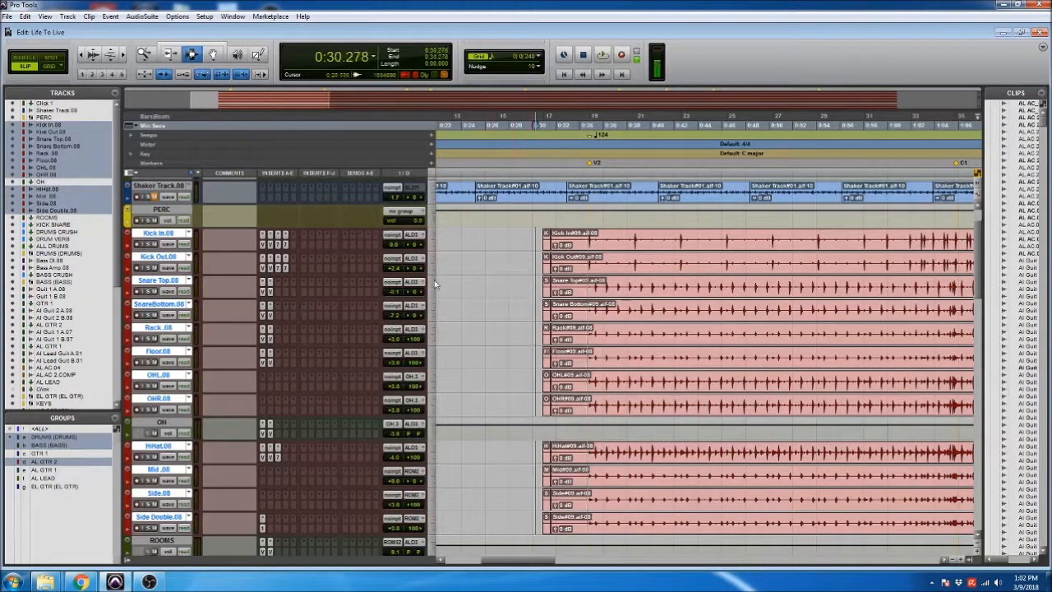
pyautogui.click(166, 236)
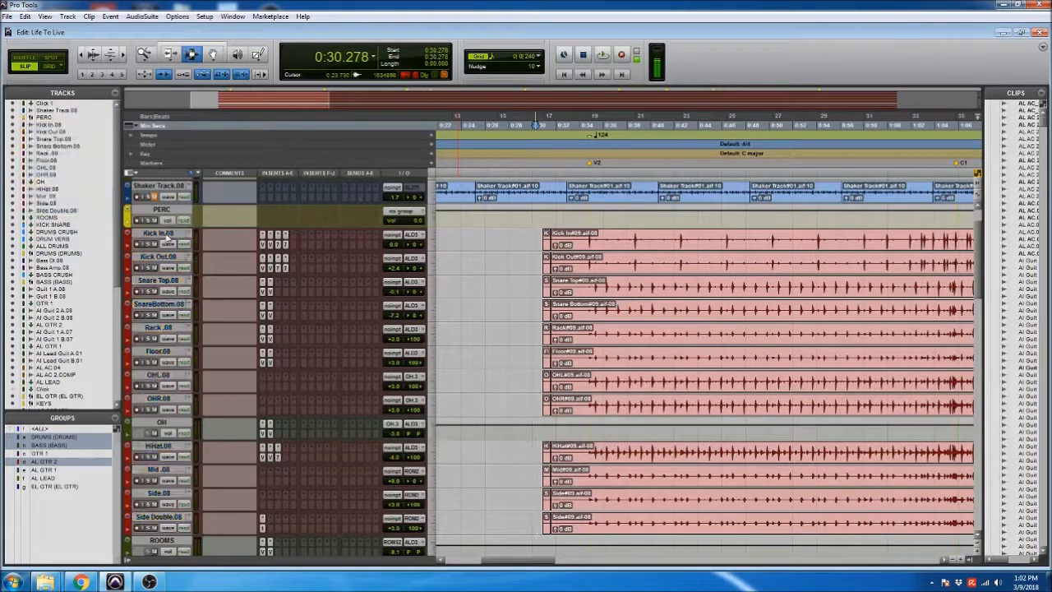
pyautogui.click(90, 437)
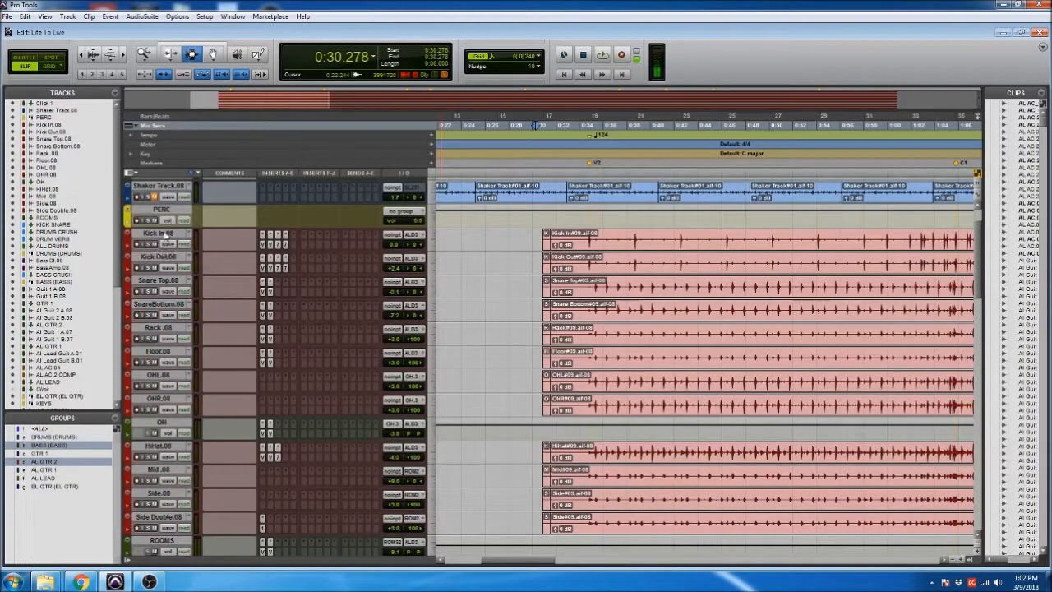
pyautogui.click(487, 307)
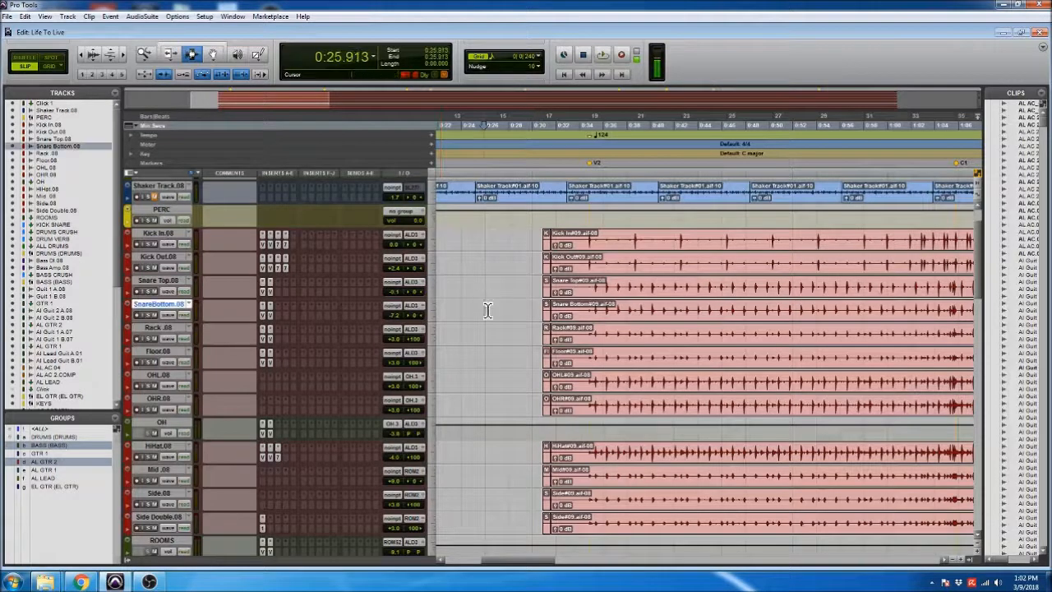
pyautogui.click(693, 243)
pyautogui.click(595, 498)
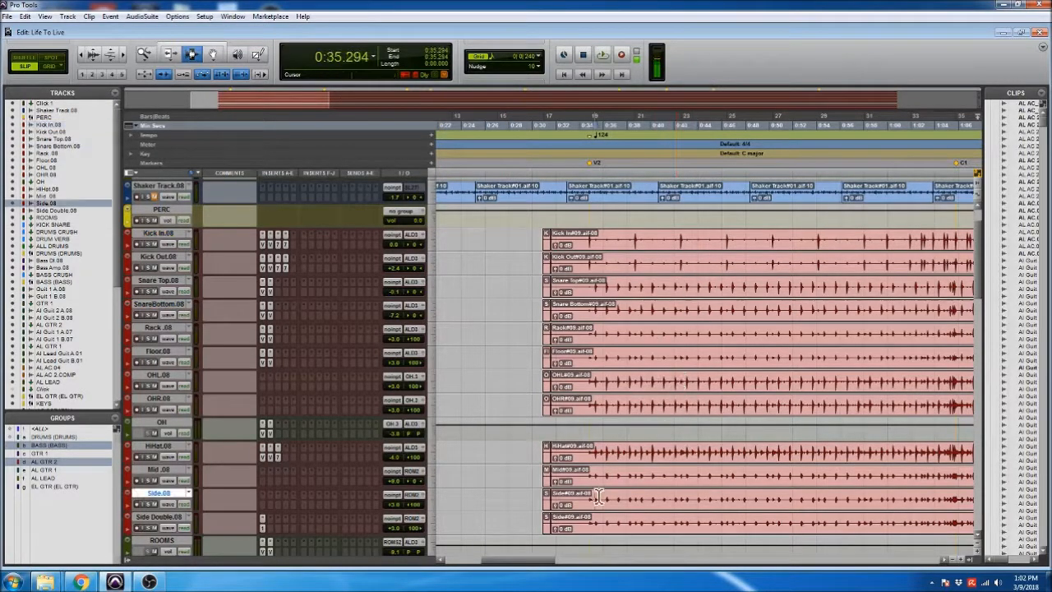
# - Try to create a Mix/Edit group named DRUMS from the tracks Kick In through Side Double, leaving out OH
pyautogui.click(162, 235)
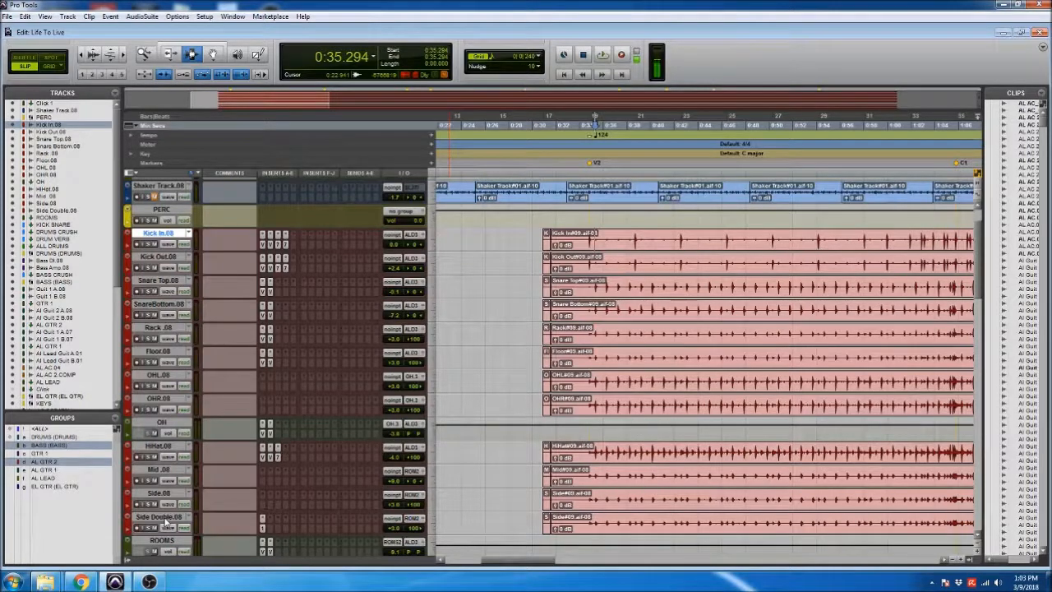
pyautogui.keyDown('shift'); pyautogui.click(164, 518); pyautogui.keyUp('shift')
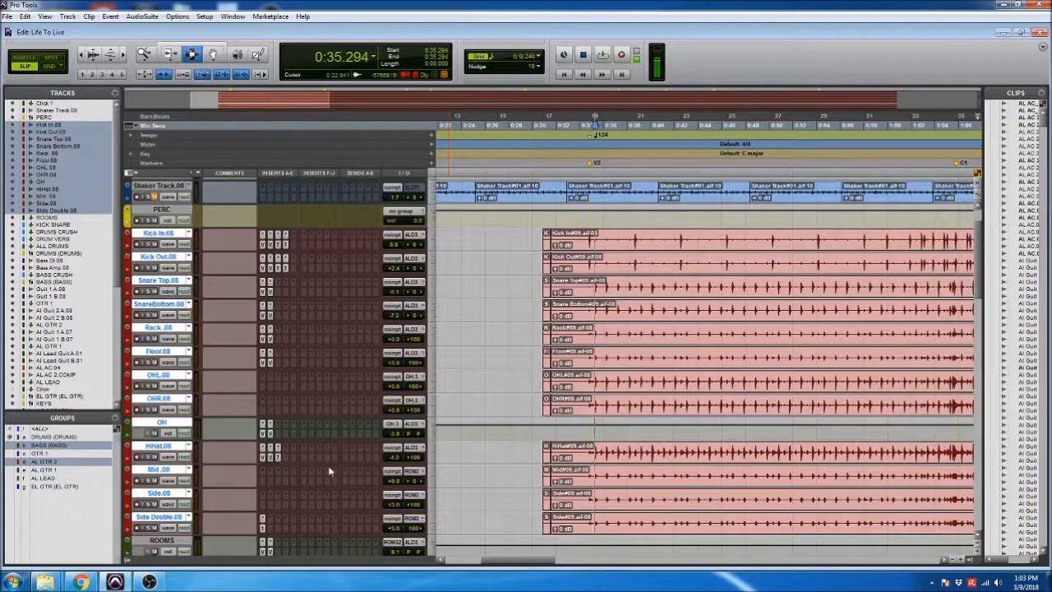
pyautogui.click(165, 428)
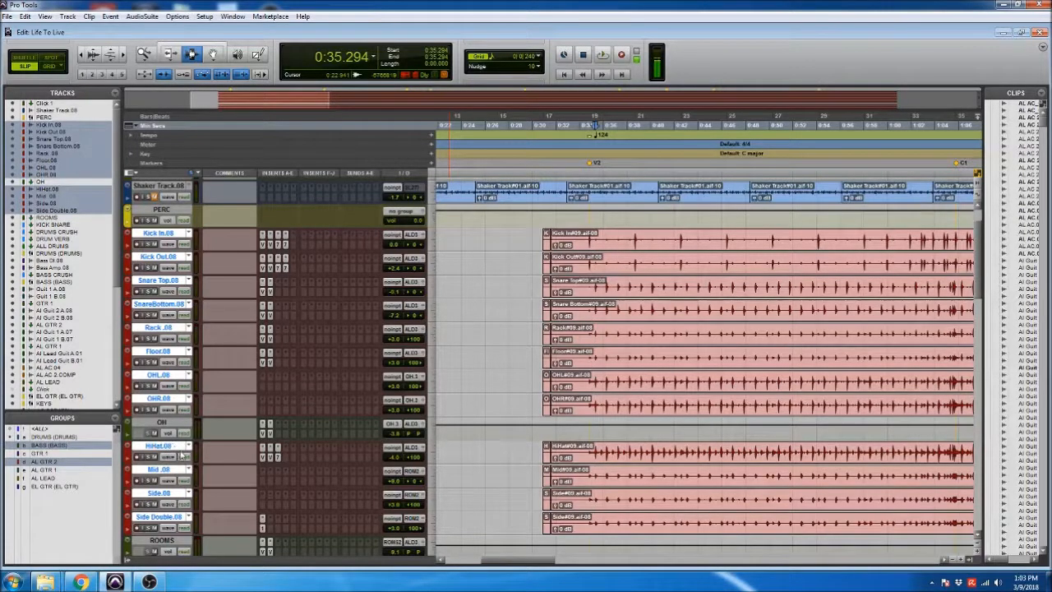
pyautogui.hotkey('ctrl', 'g')
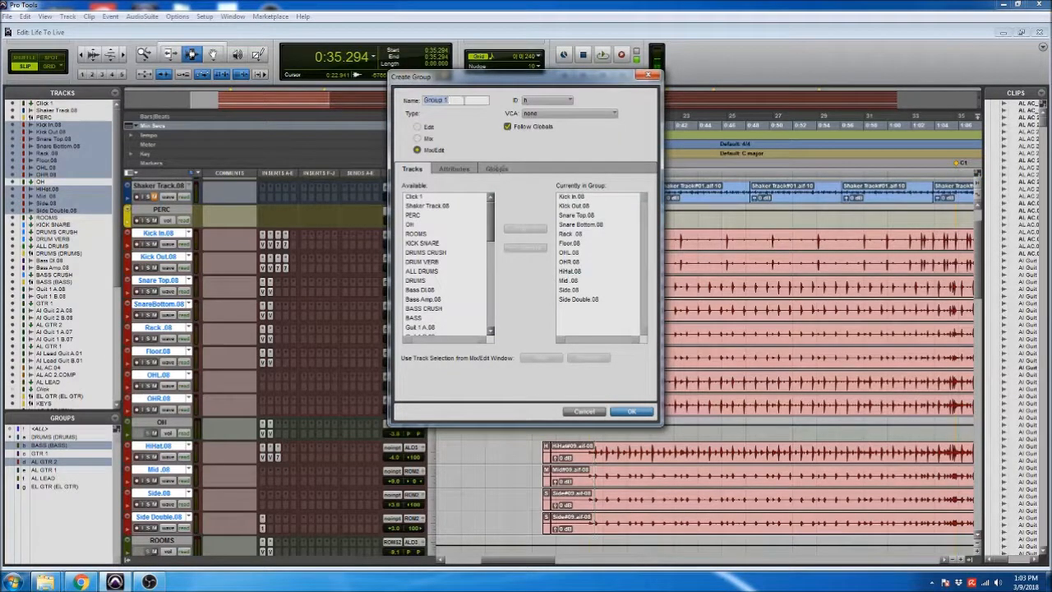
pyautogui.write('DRUMS')
pyautogui.click(631, 414)
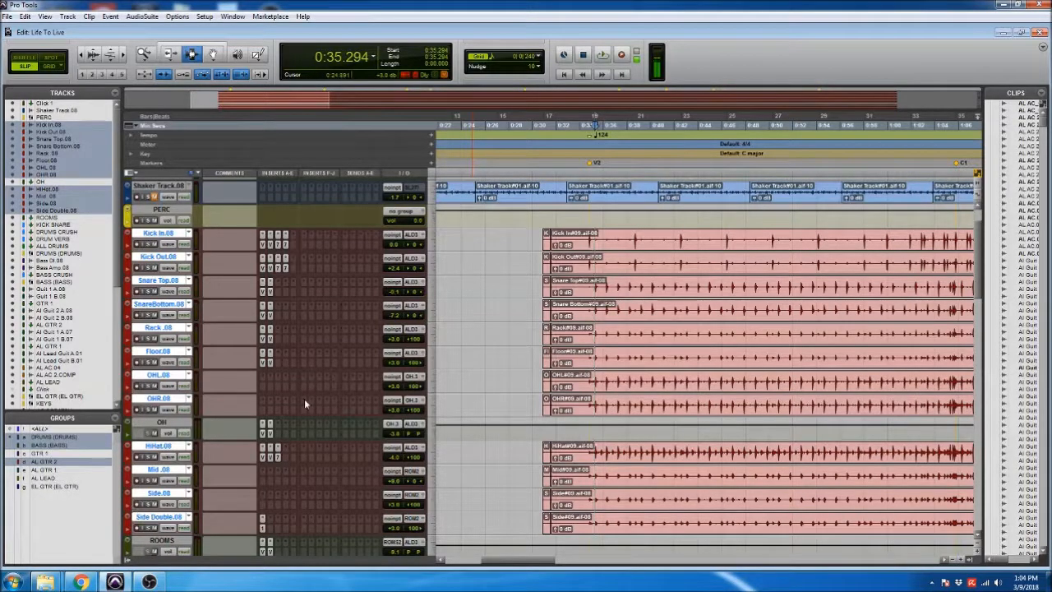
# - Place the edit cursor at several points in the drum clips to check that the grouped tracks select together
pyautogui.click(787, 371)
pyautogui.click(822, 328)
pyautogui.click(690, 365)
pyautogui.click(615, 285)
pyautogui.click(642, 311)
pyautogui.click(606, 317)
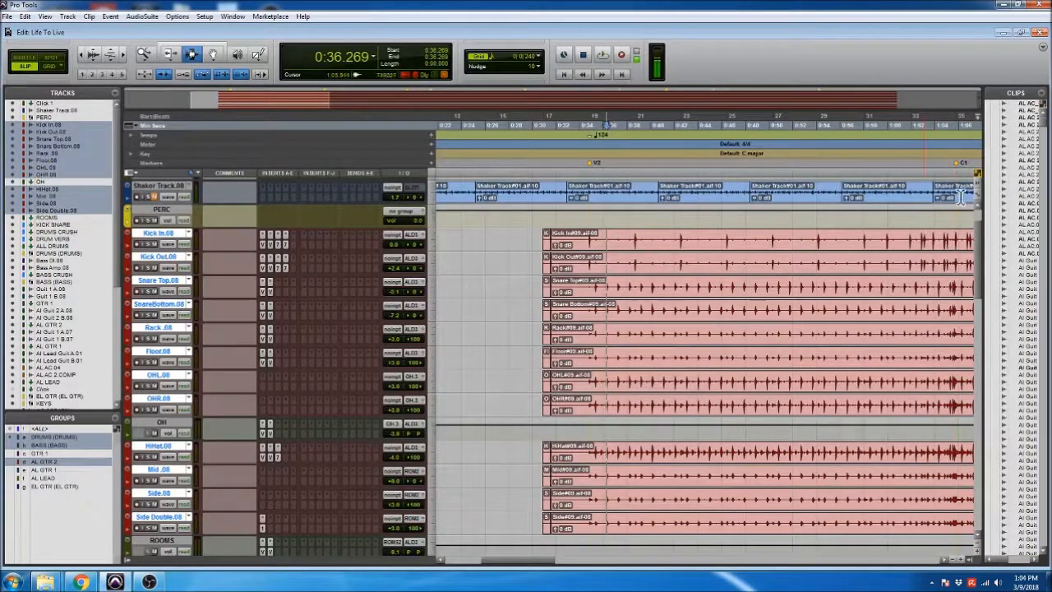
pyautogui.click(663, 263)
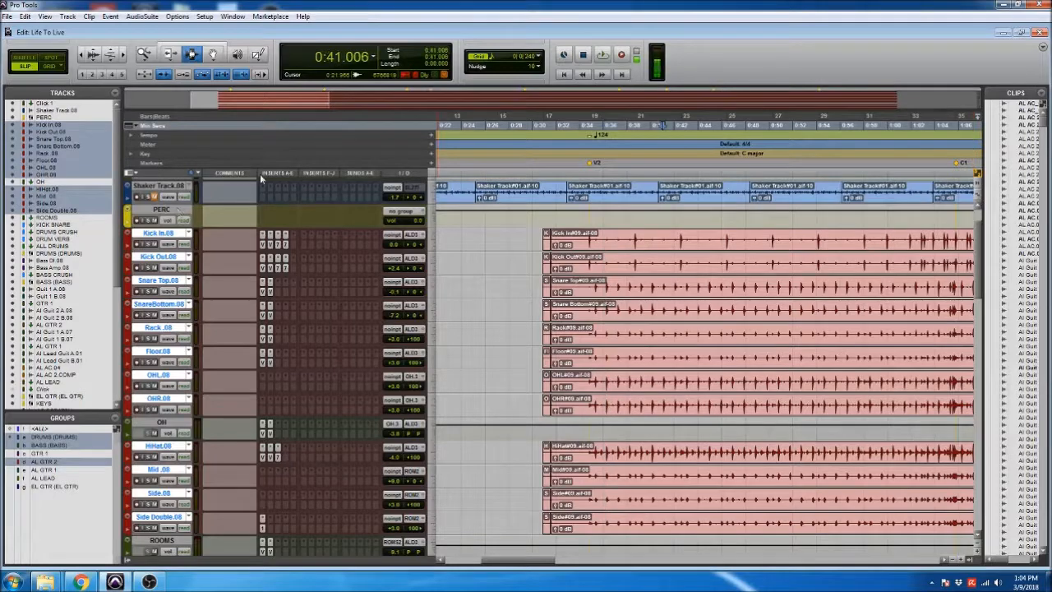
# - In the editing preferences, set the default fade-in shape to S-Curve and adjust its curve
pyautogui.click(199, 18)
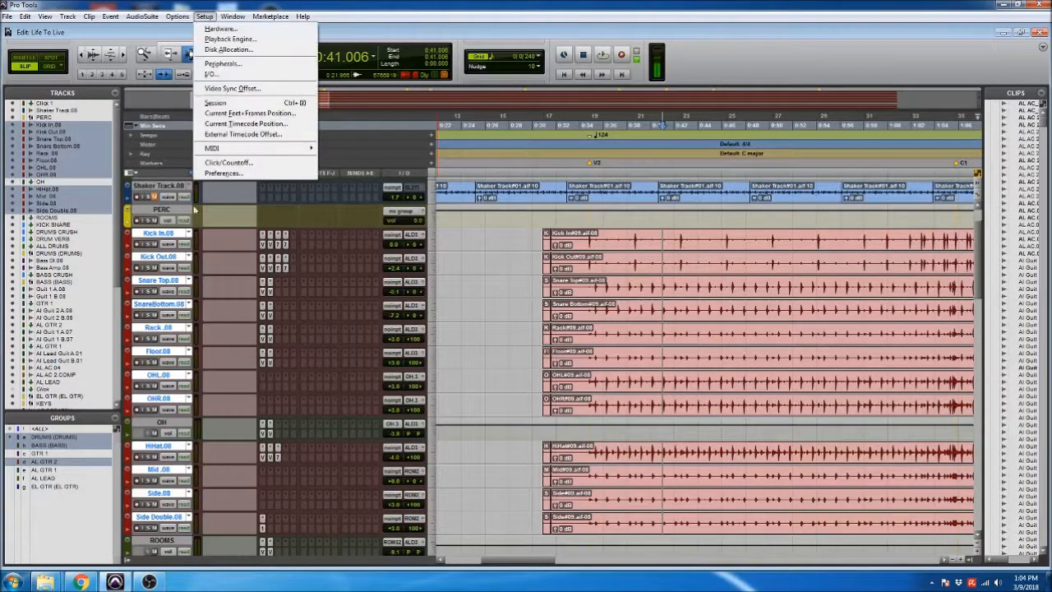
pyautogui.click(220, 173)
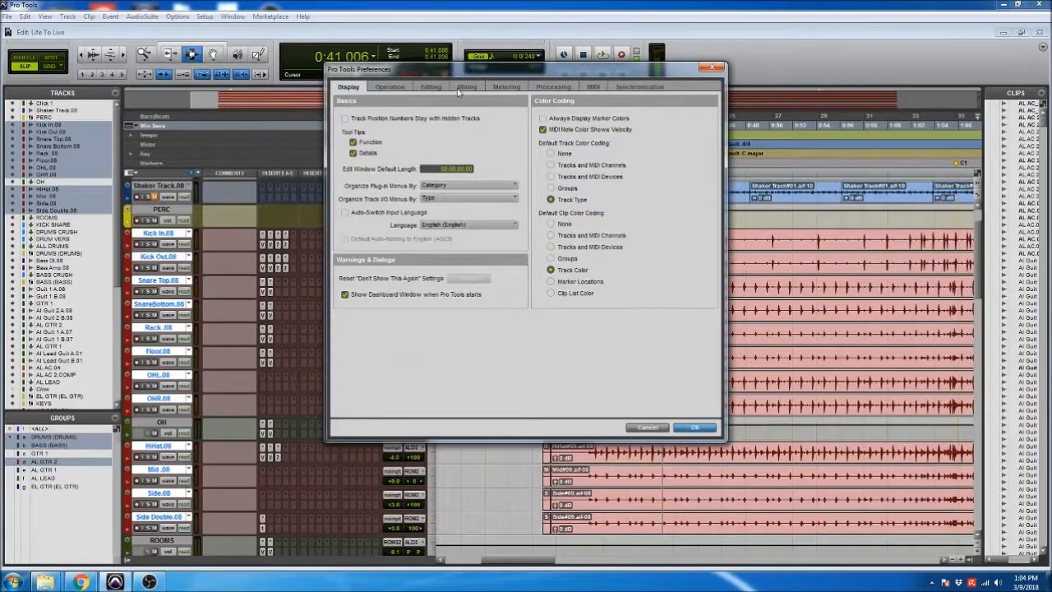
pyautogui.click(430, 86)
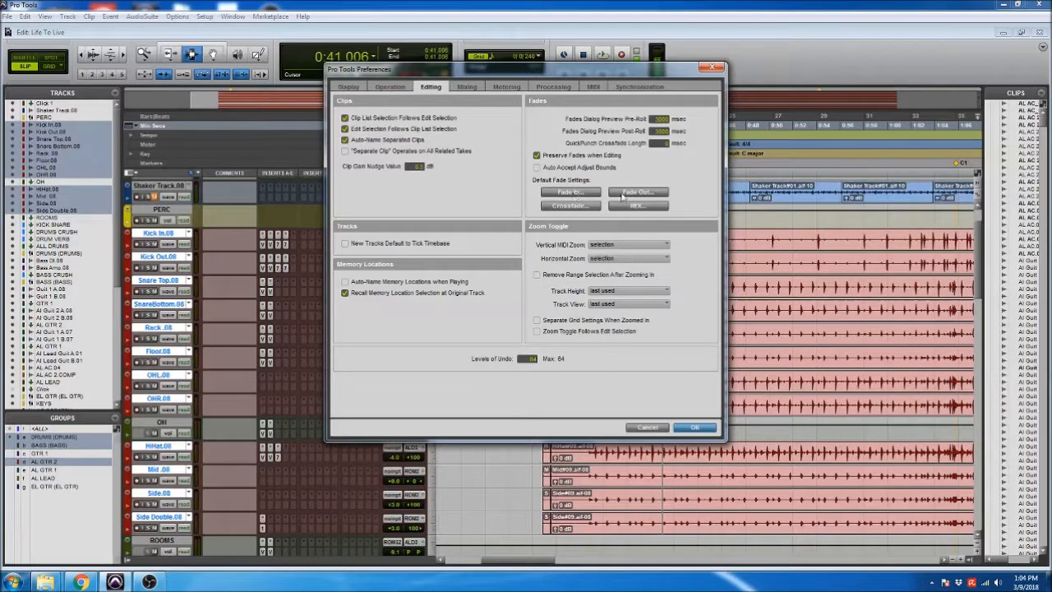
pyautogui.click(573, 194)
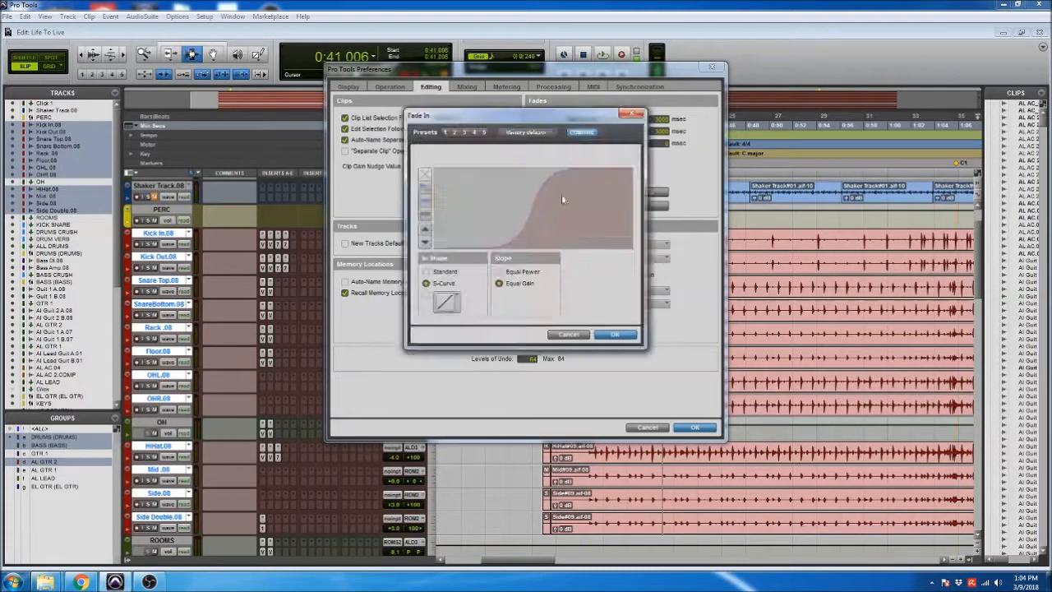
pyautogui.click(425, 295)
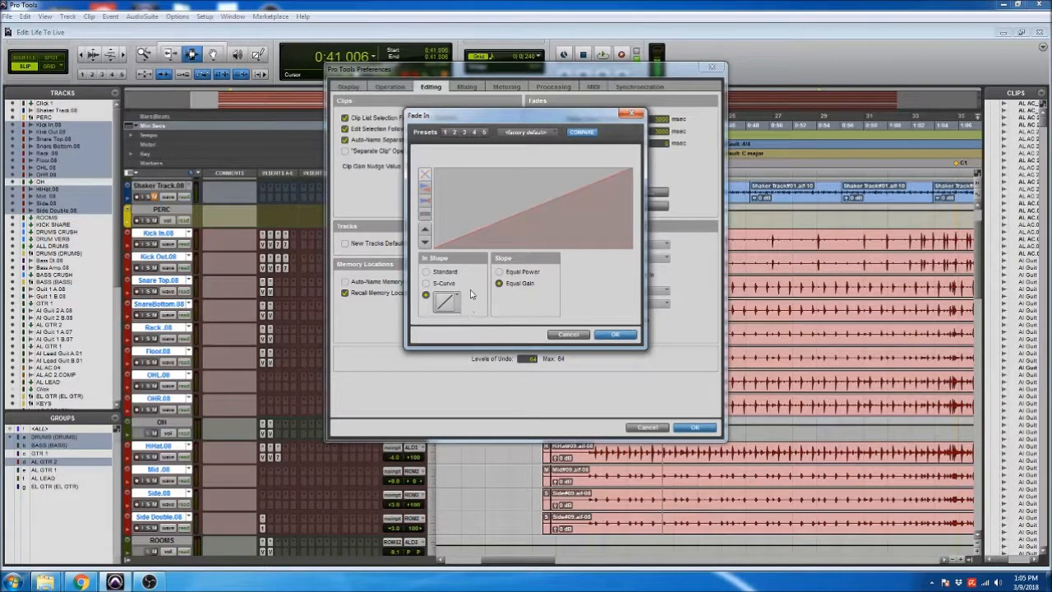
pyautogui.click(425, 283)
pyautogui.moveTo(497, 203); pyautogui.dragTo(546, 204)
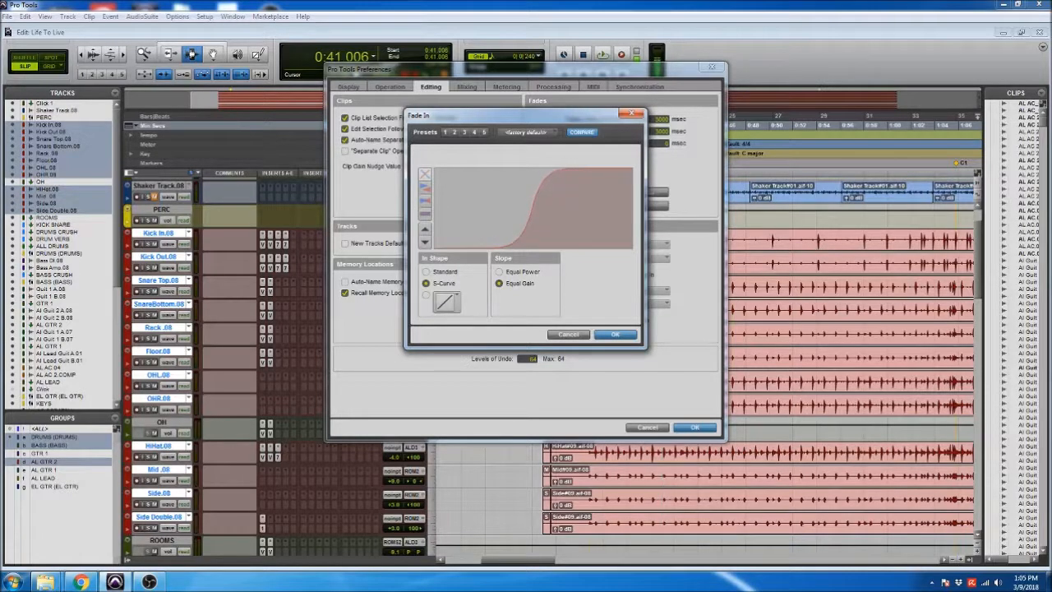
pyautogui.click(608, 337)
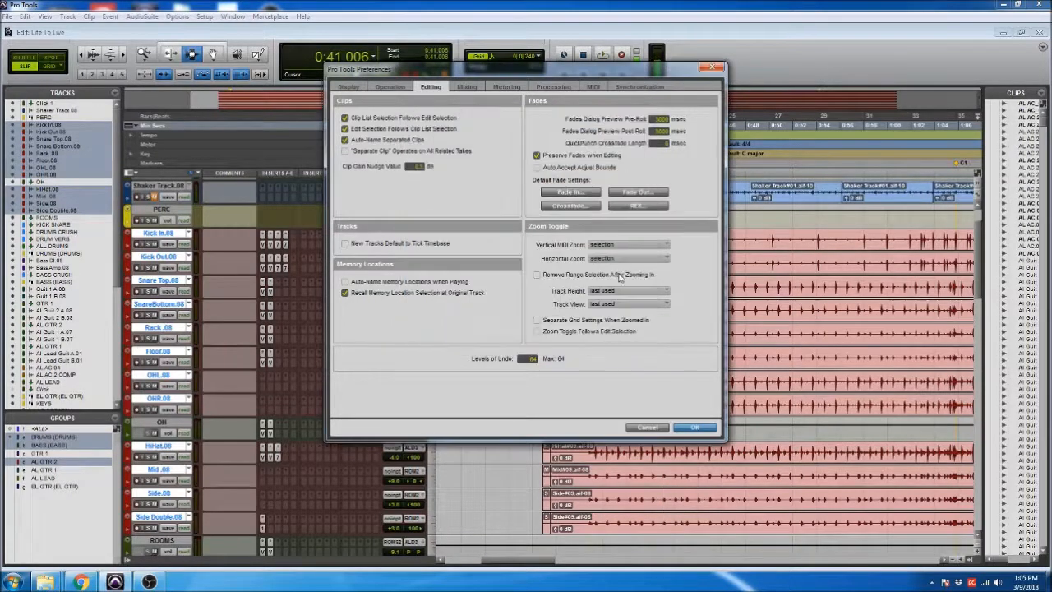
# - Confirm the S-Curve default fade-out and a Standard default crossfade linked at Equal Power, and save the preferences
pyautogui.click(623, 195)
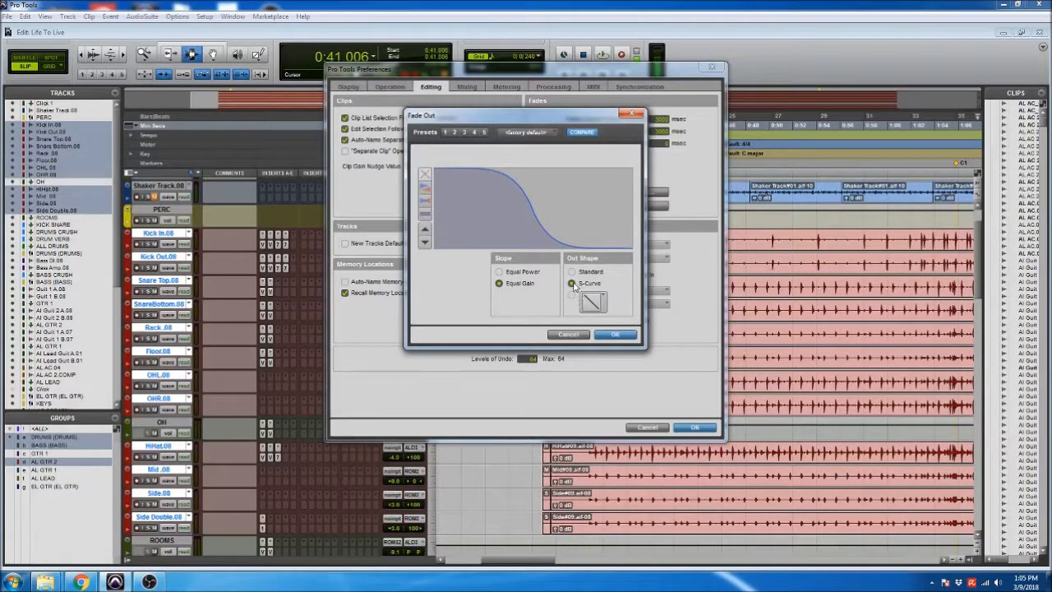
pyautogui.click(606, 337)
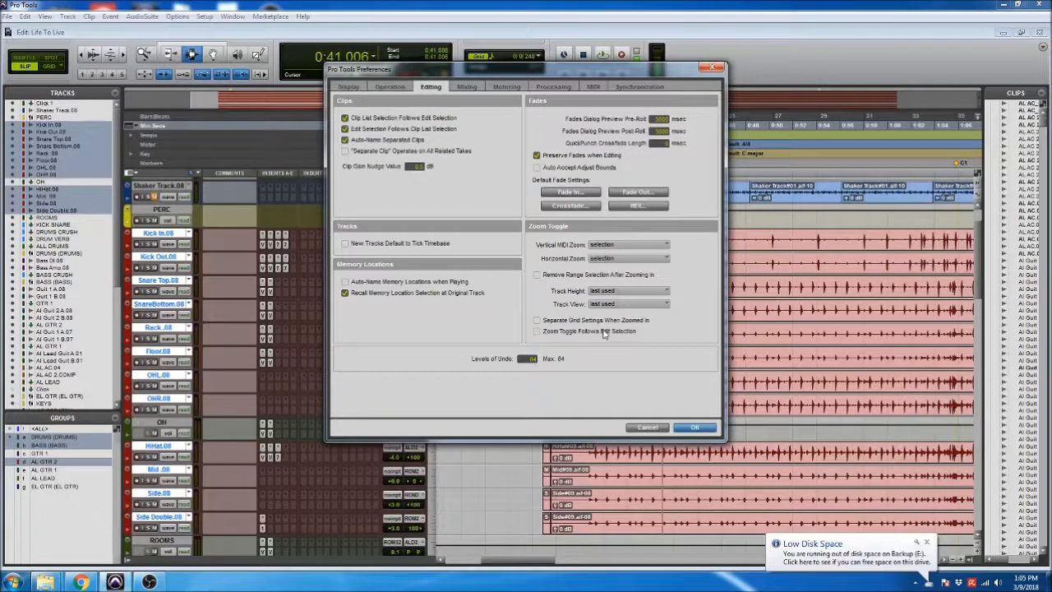
pyautogui.click(571, 205)
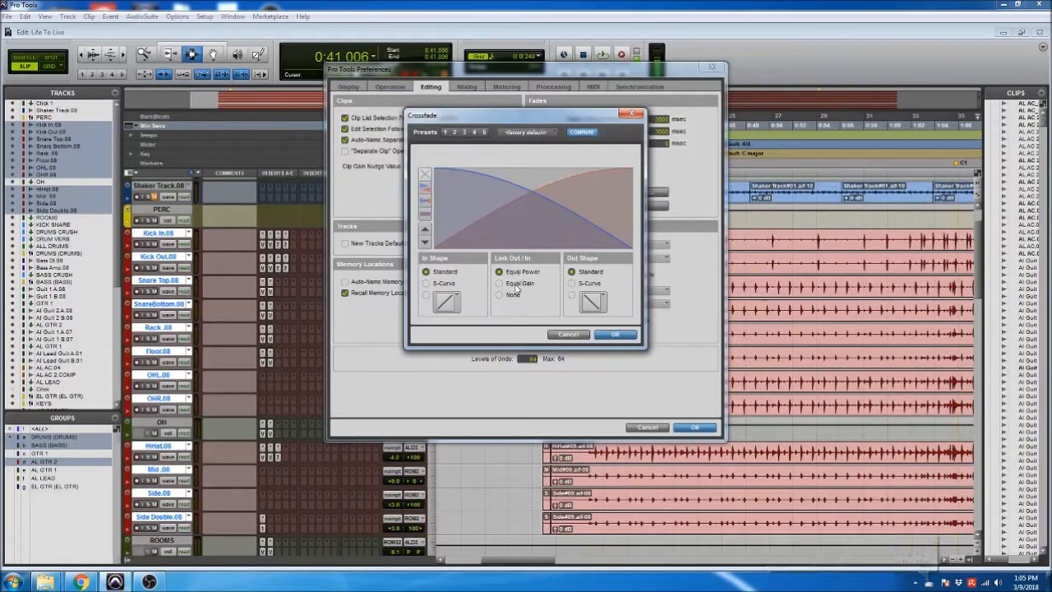
pyautogui.click(517, 284)
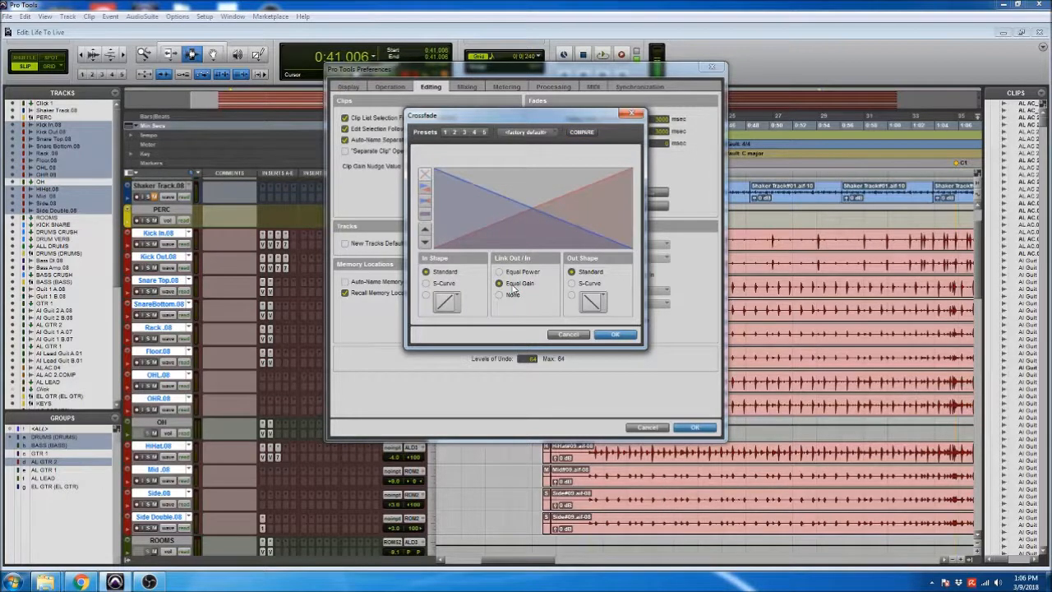
pyautogui.click(512, 272)
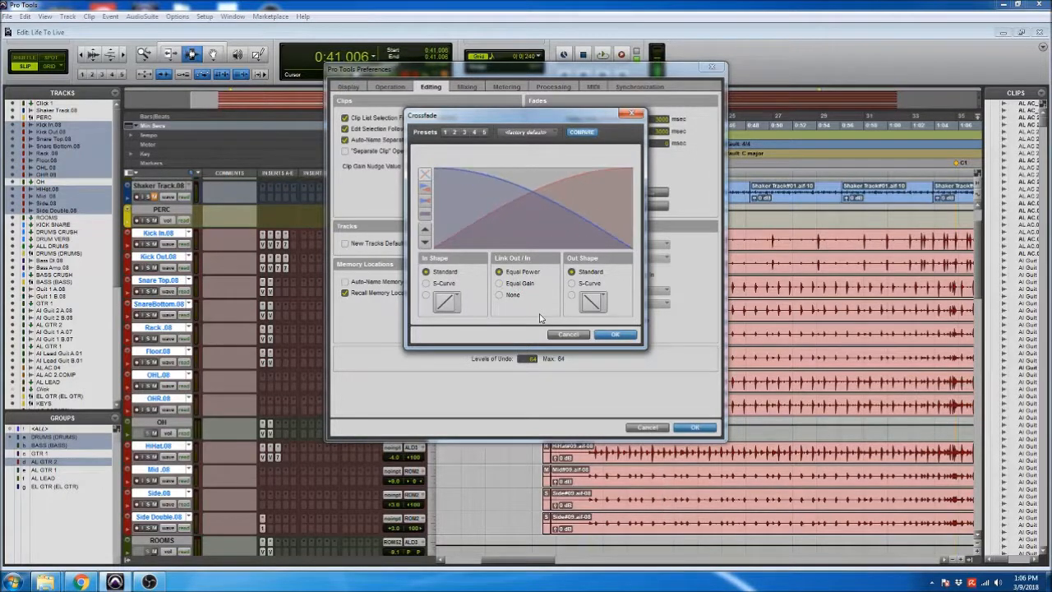
pyautogui.click(613, 334)
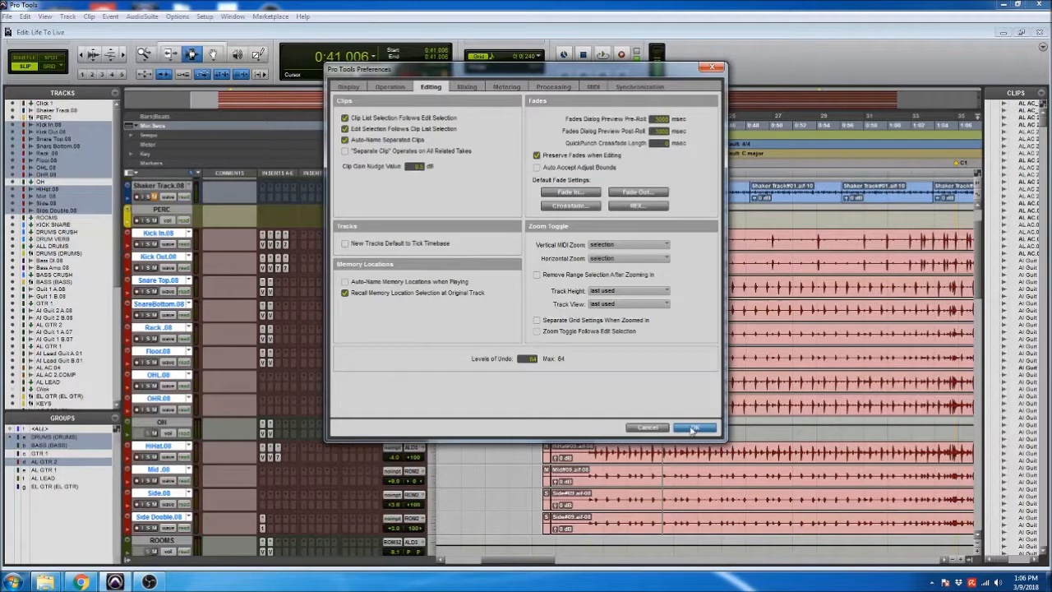
pyautogui.click(693, 428)
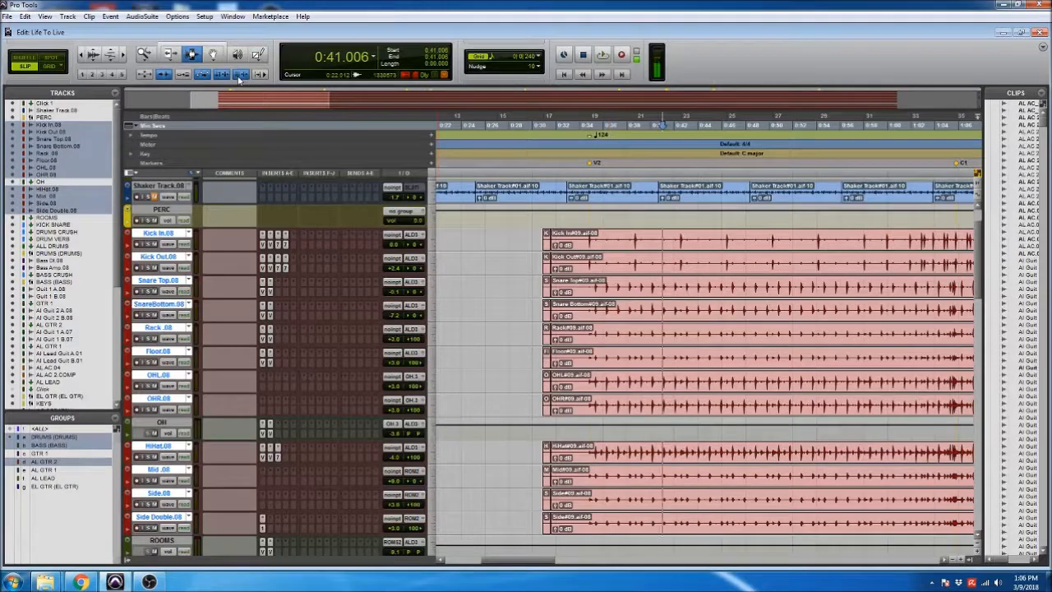
# - Place the edit cursor alternately in the drum and bass clips to check that track selection follows the edit selection
pyautogui.click(637, 385)
pyautogui.scroll(-7, 549, 329)
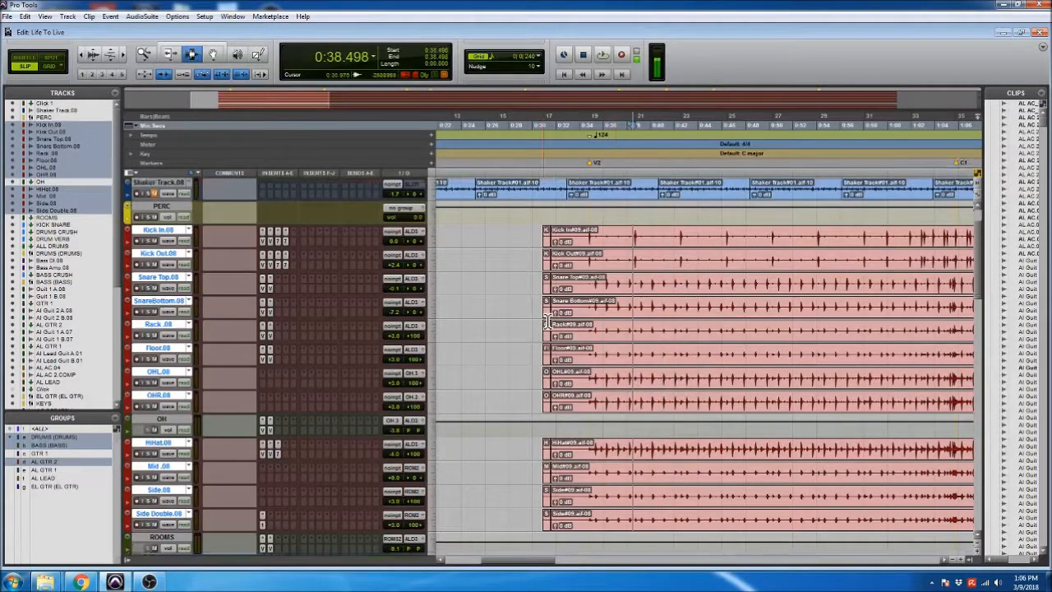
pyautogui.scroll(-4, 549, 329)
pyautogui.click(595, 405)
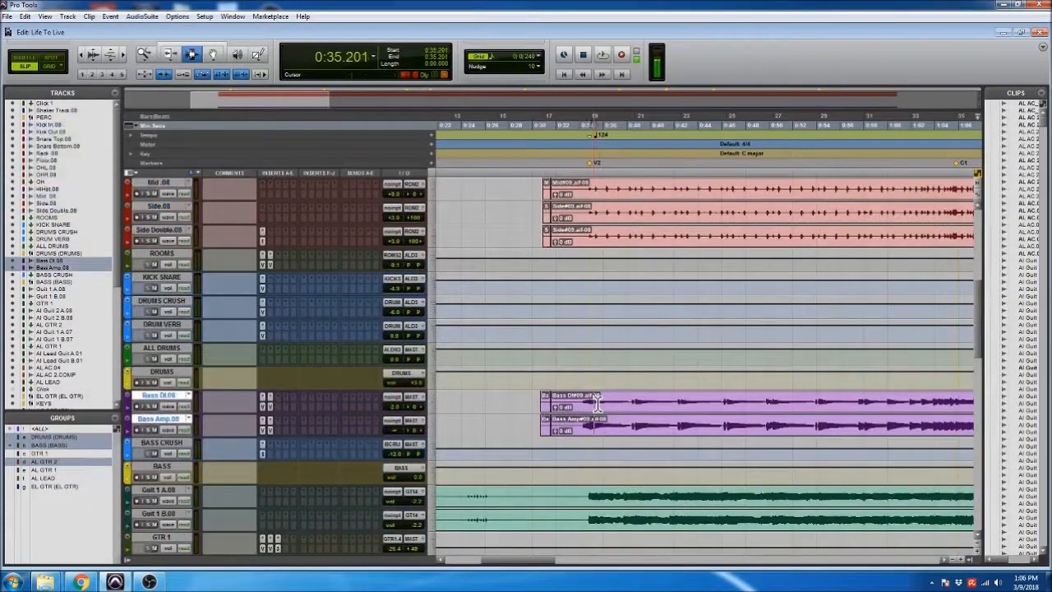
pyautogui.click(617, 235)
pyautogui.click(575, 419)
pyautogui.click(732, 424)
pyautogui.click(722, 403)
pyautogui.click(744, 234)
pyautogui.click(699, 429)
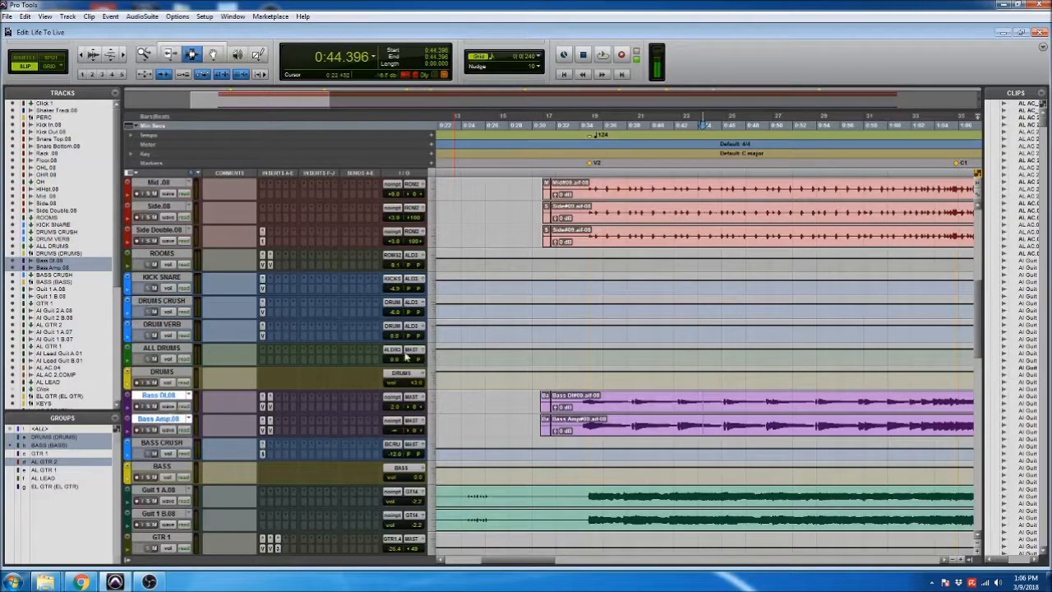
pyautogui.click(654, 211)
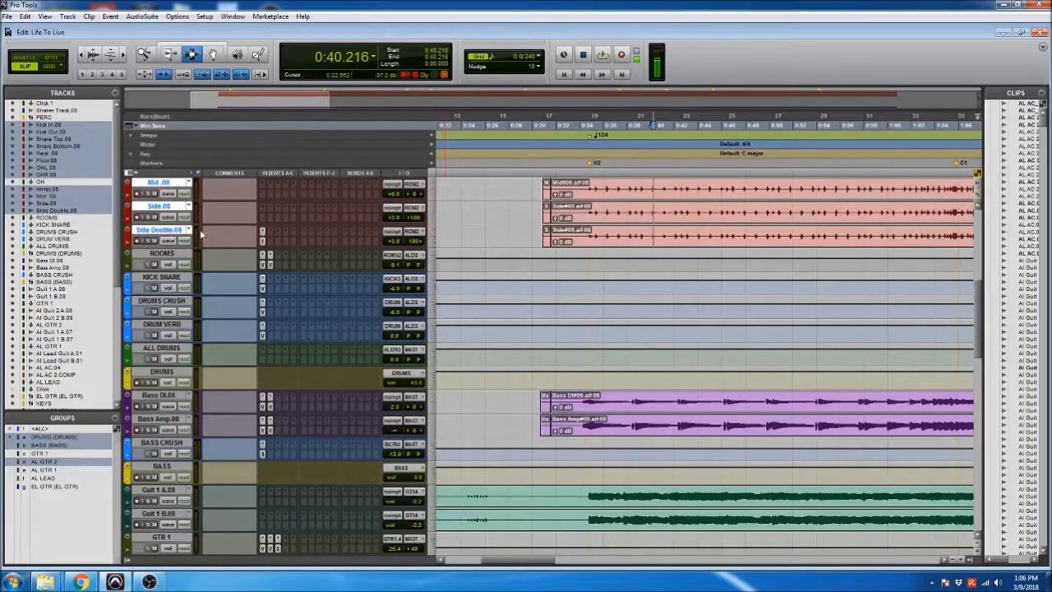
pyautogui.click(689, 410)
pyautogui.click(725, 223)
pyautogui.click(707, 410)
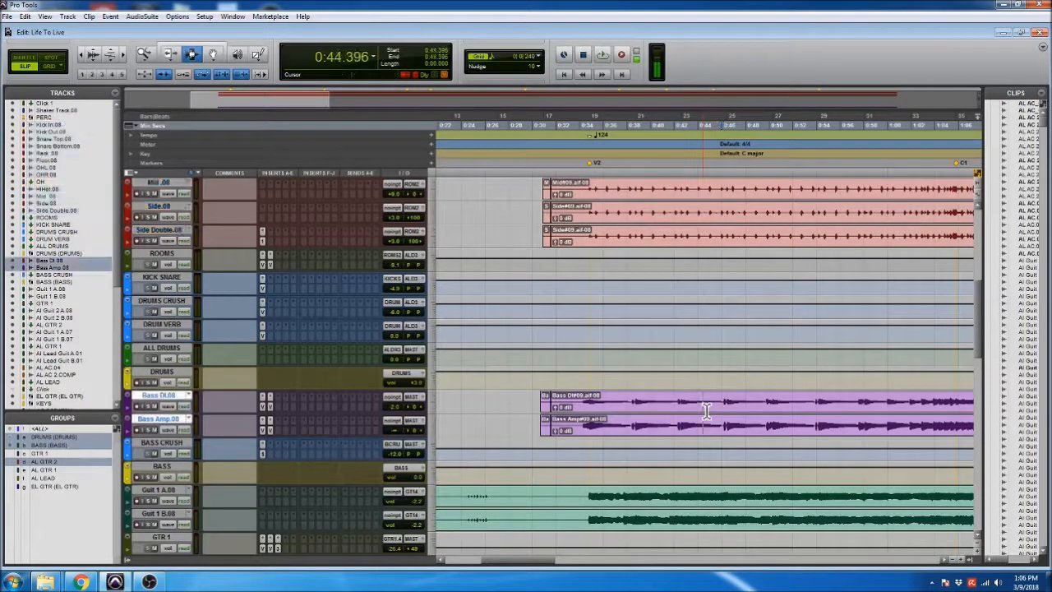
pyautogui.click(689, 192)
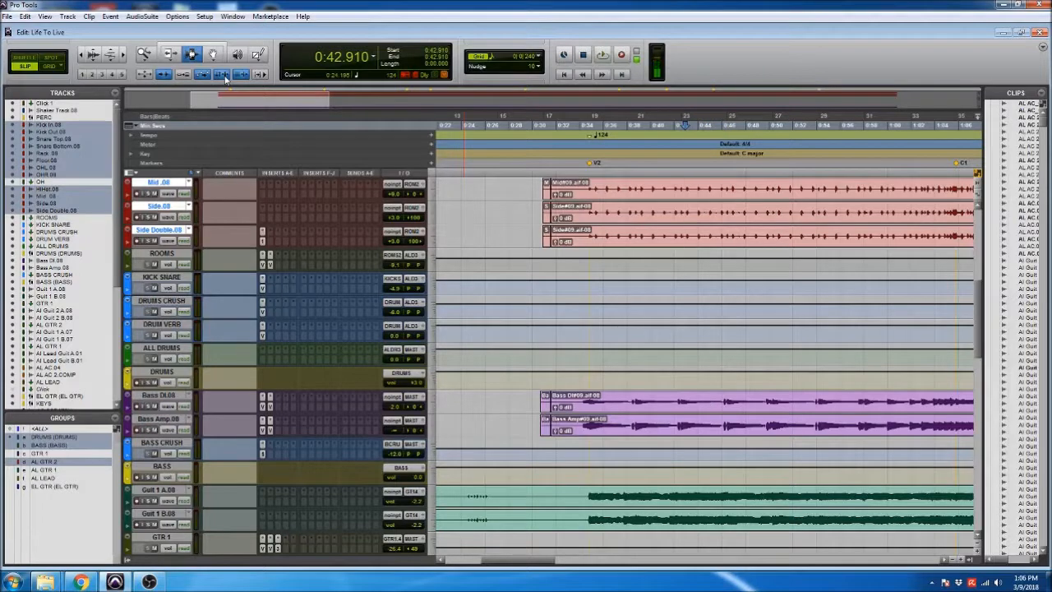
# - Check the Link Timeline and Edit Selection option by repositioning the edit cursor in the Side drum clip, ending at about 0:41.6
pyautogui.press('Tab')
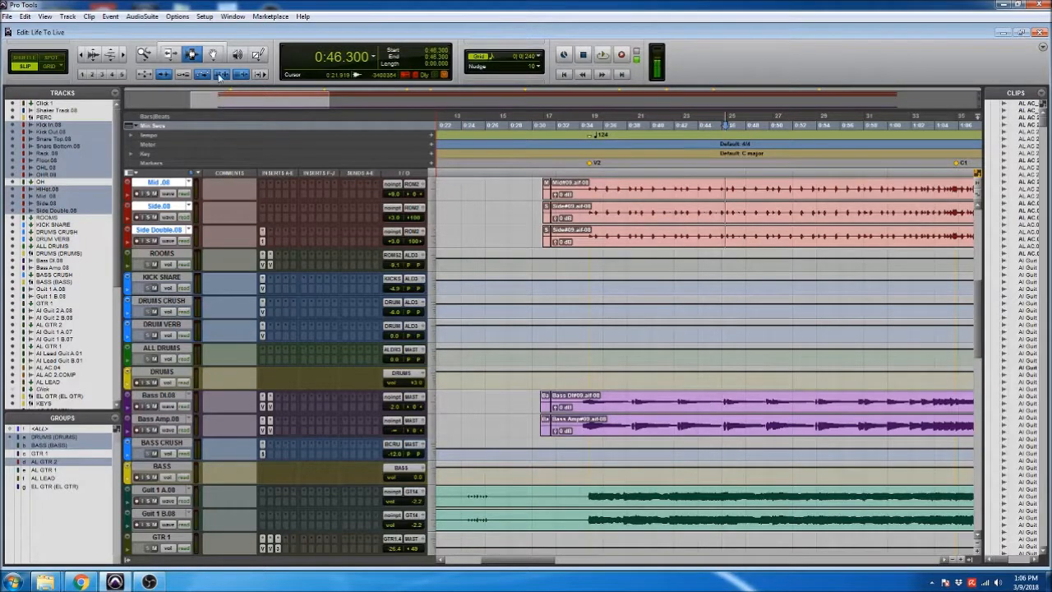
pyautogui.click(221, 75)
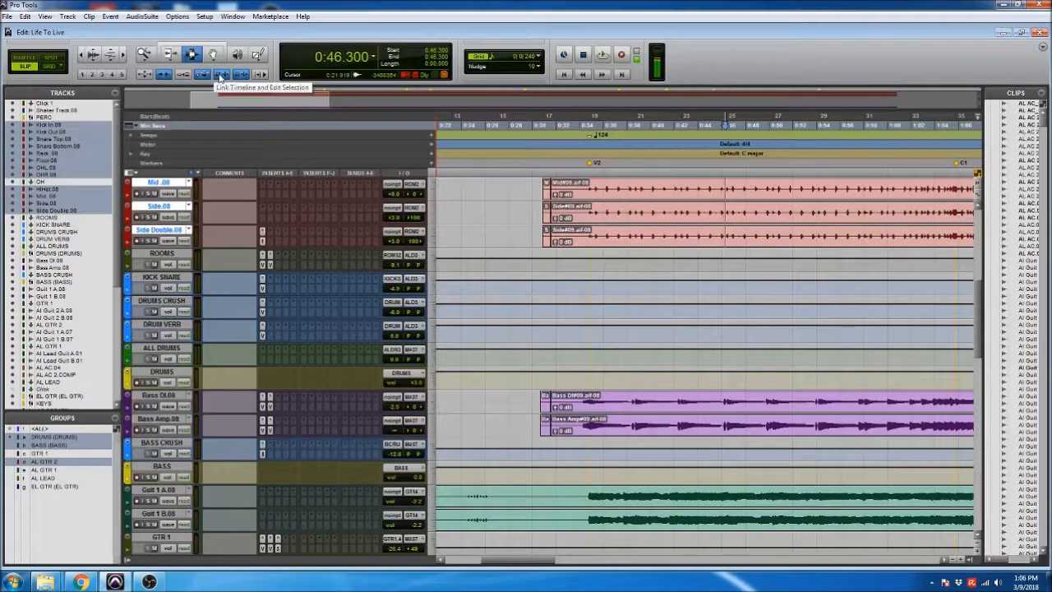
pyautogui.click(710, 210)
pyautogui.press('Tab')
pyautogui.click(668, 211)
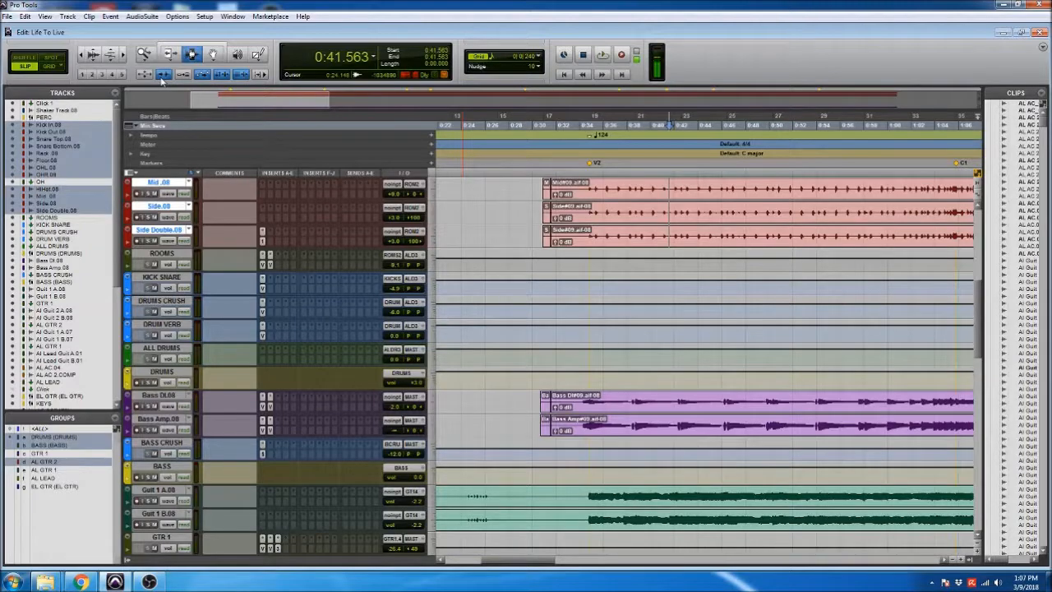
# - Place the edit cursor at about 0:33.8 in the drum clips and advance it to the first kick transient at about 0:34.8
pyautogui.scroll(3, 590, 229)
pyautogui.click(585, 227)
pyautogui.press('t')
pyautogui.press('t')
pyautogui.press('t')
pyautogui.press('t')
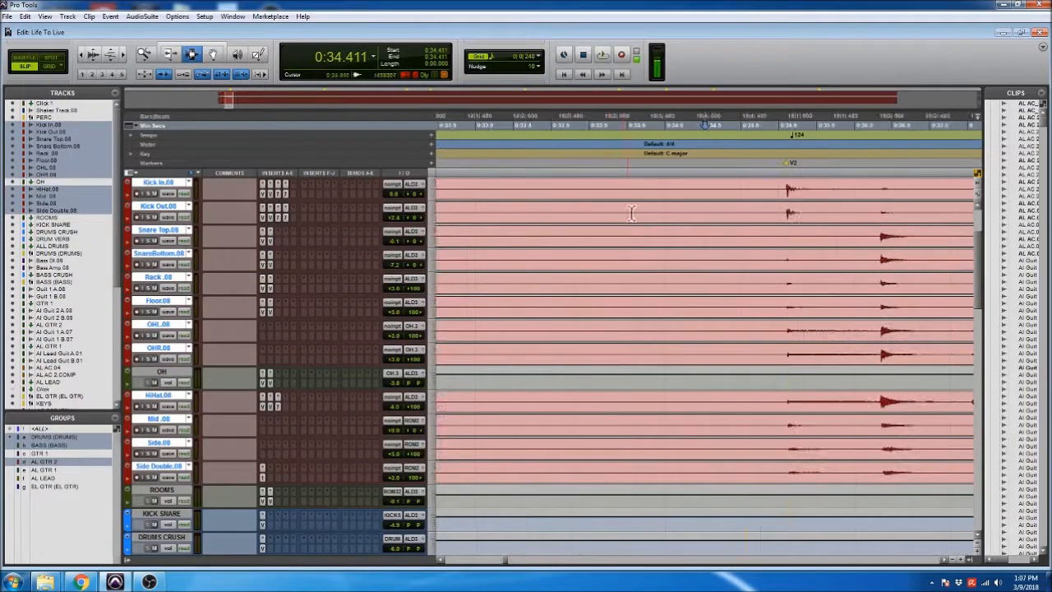
pyautogui.click(618, 207)
pyautogui.click(587, 207)
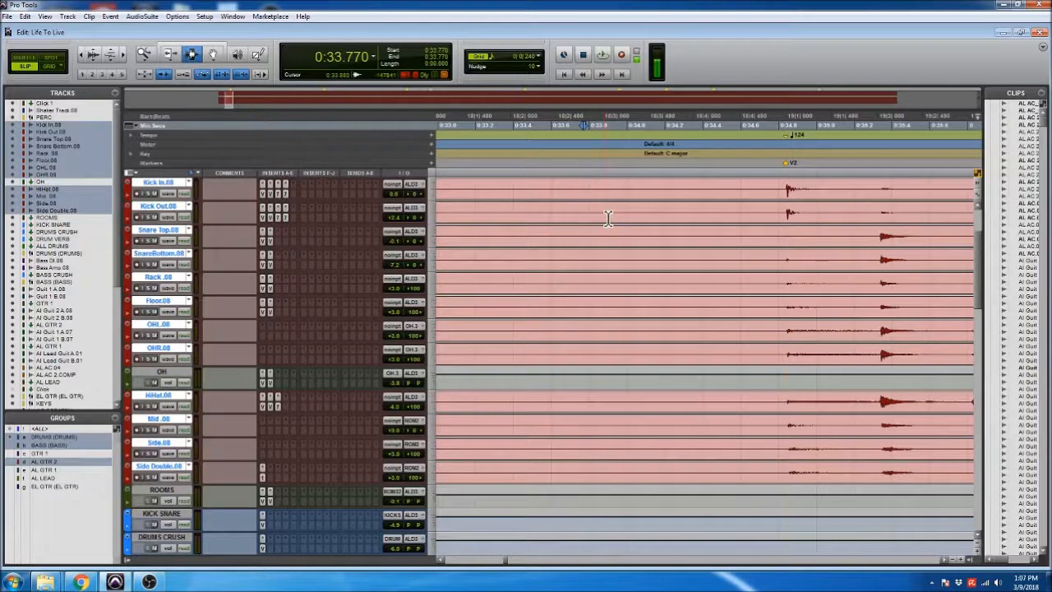
pyautogui.press('Tab')
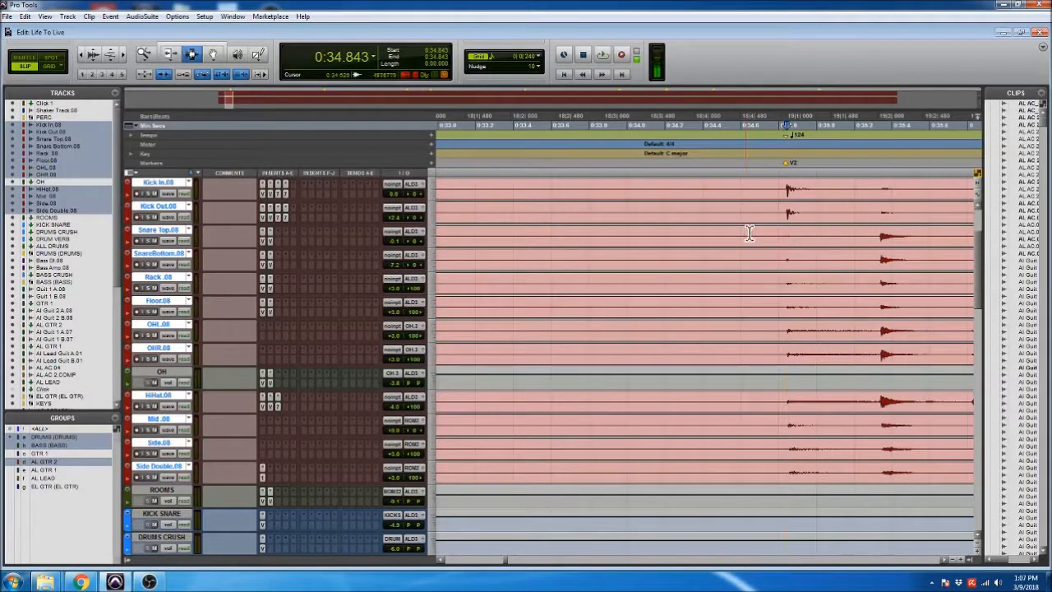
# - Advance the edit cursor from transient to transient across the grouped drum tracks, up to the snare hit at about 0:36.3
pyautogui.hscroll(5, 749, 234)
pyautogui.hscroll(-1, 749, 238)
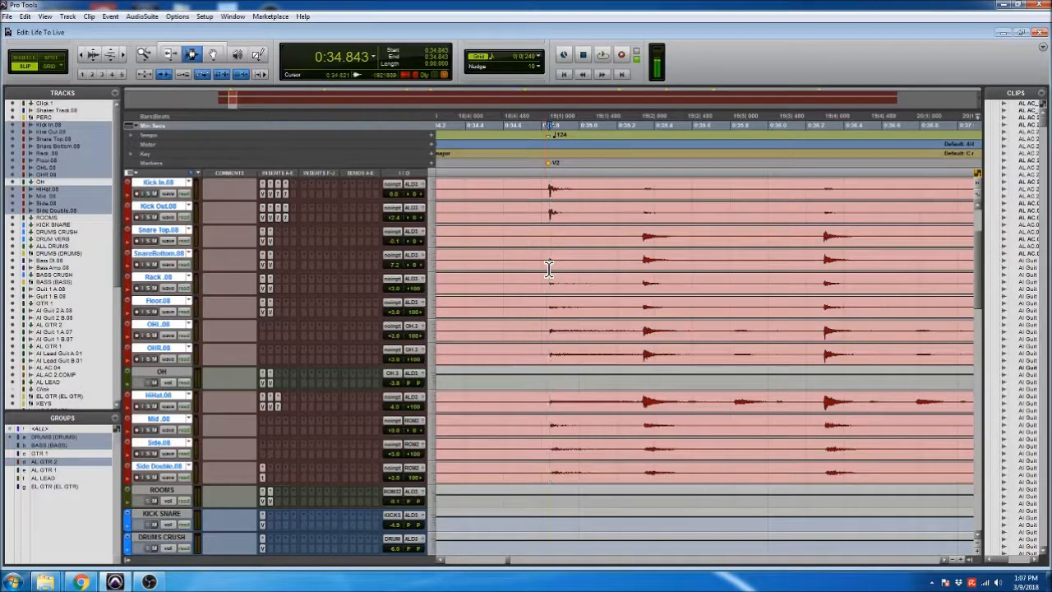
pyautogui.press('space')
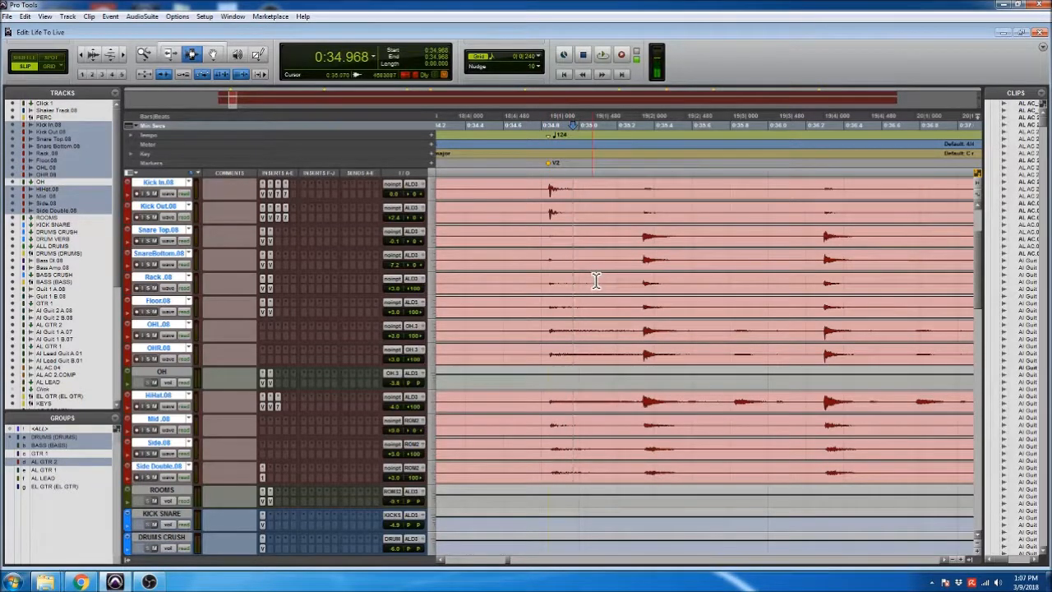
pyautogui.press('Tab')
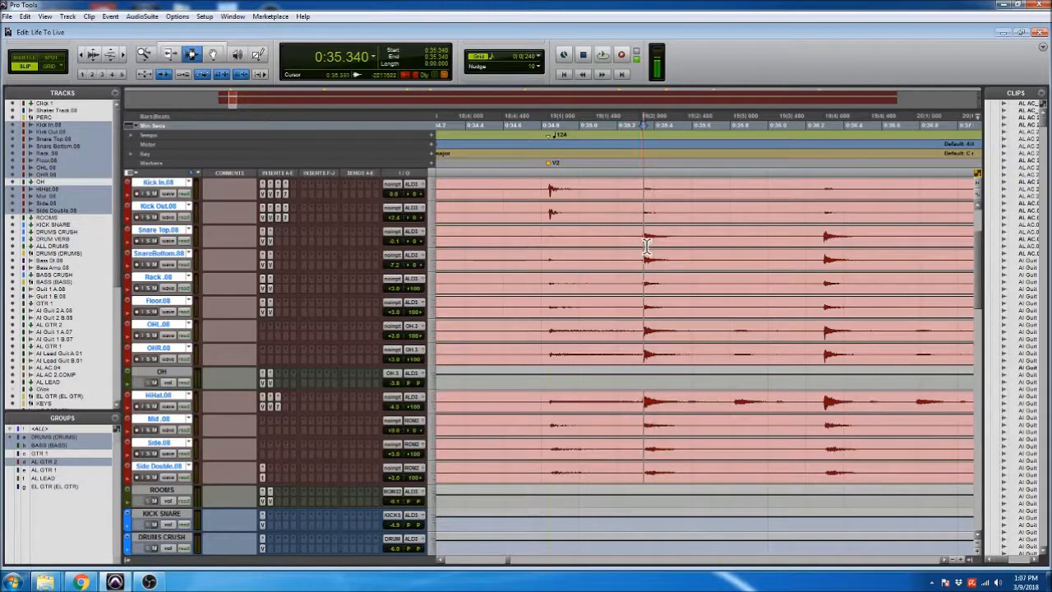
pyautogui.press('Tab')
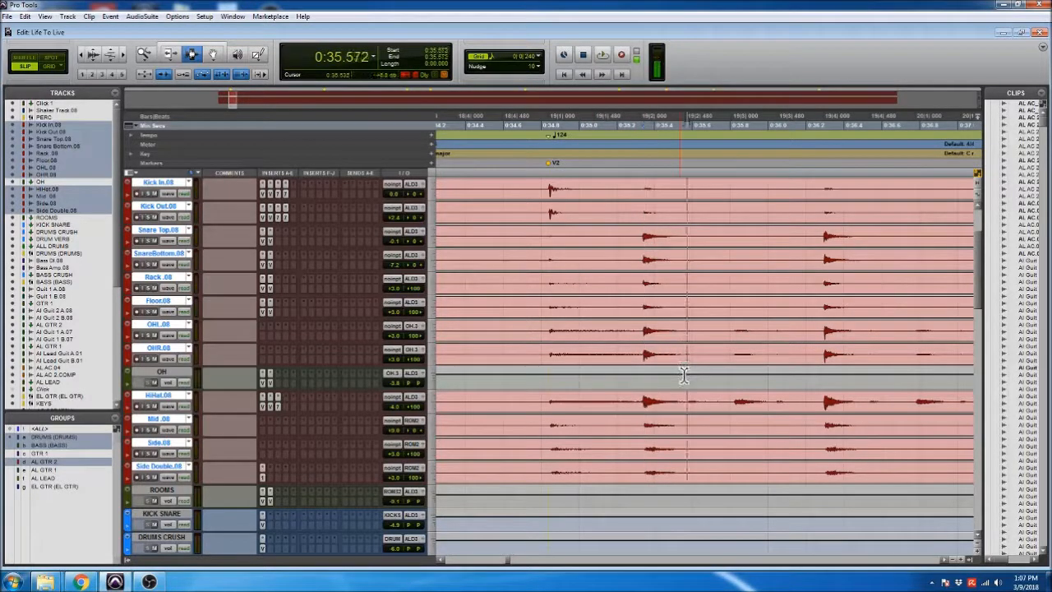
pyautogui.press('Tab')
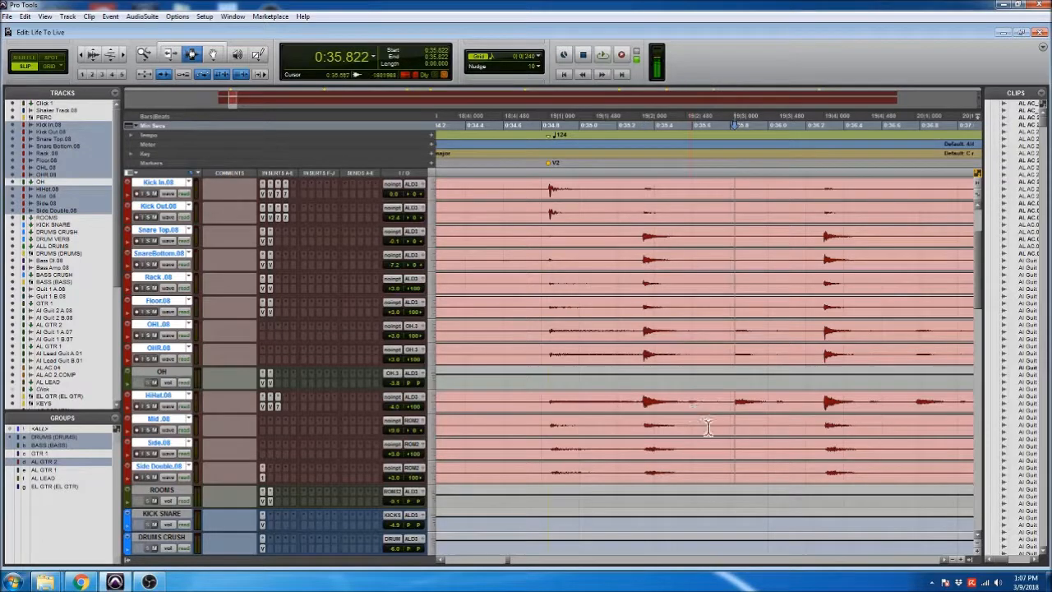
pyautogui.press('Tab')
pyautogui.press('Tab')
pyautogui.press('Tab')
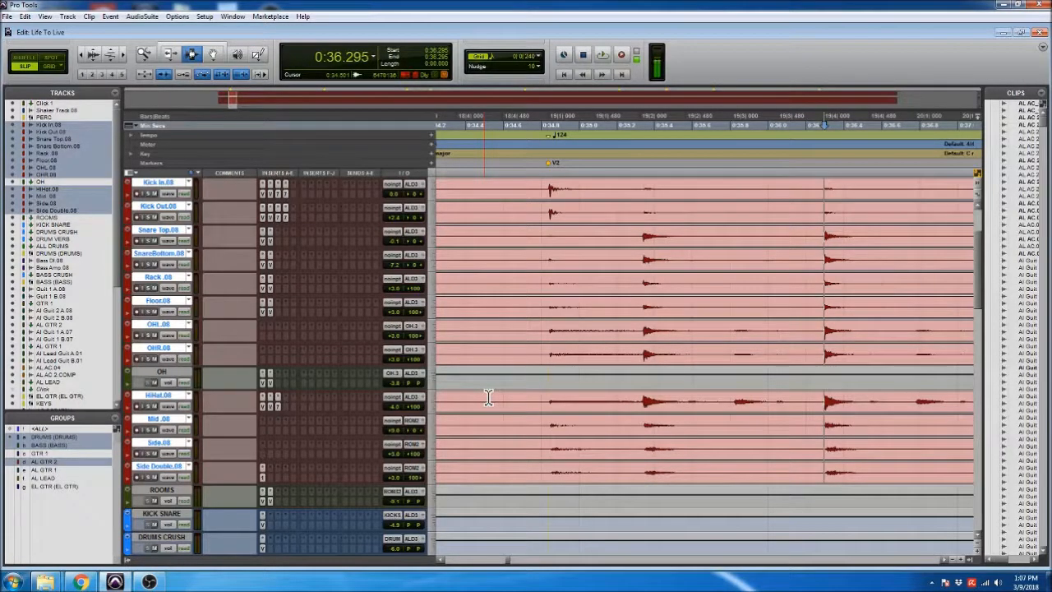
# - Switch the edit mode to Grid and place the edit cursor at about 0:34.6, just ahead of the first kick hit
pyautogui.click(45, 68)
pyautogui.click(495, 260)
pyautogui.scroll(-3, 508, 230)
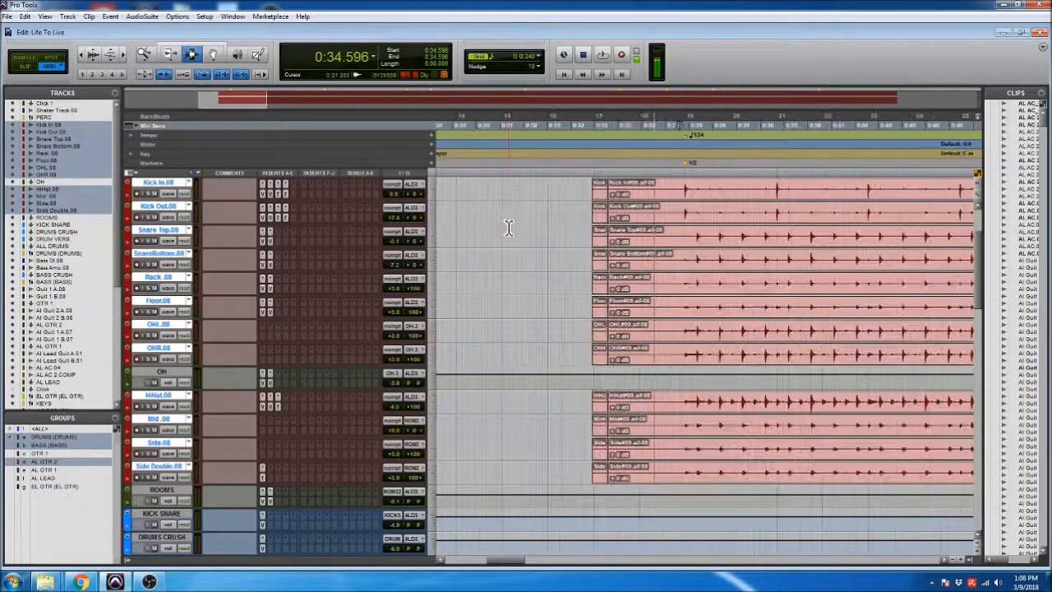
pyautogui.hscroll(-5, 521, 237)
pyautogui.scroll(-2, 533, 251)
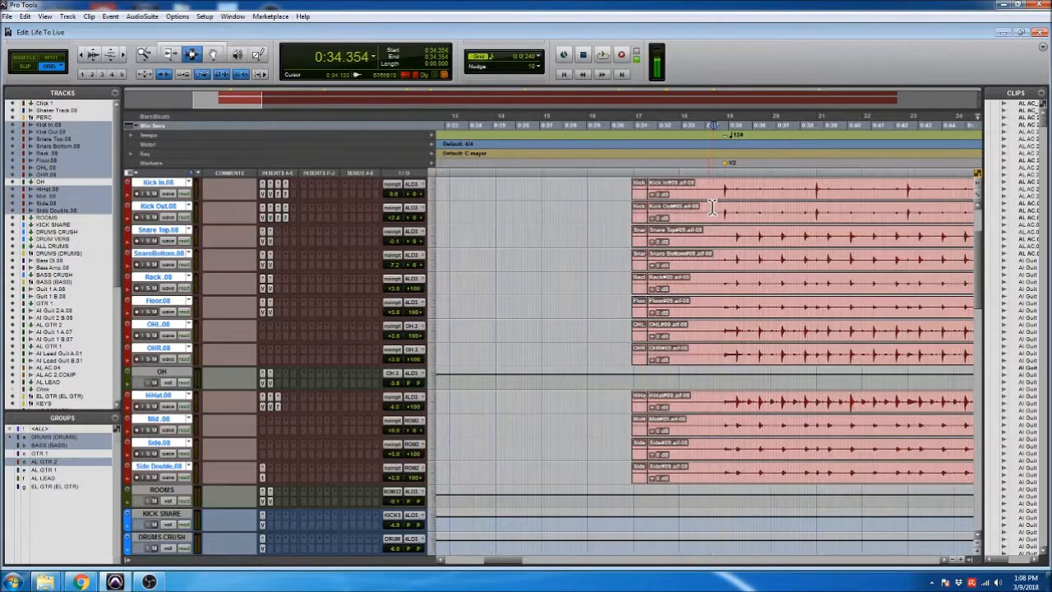
pyautogui.press('t')
pyautogui.press('t')
pyautogui.press('t')
pyautogui.click(748, 227)
pyautogui.press('r')
pyautogui.press('r')
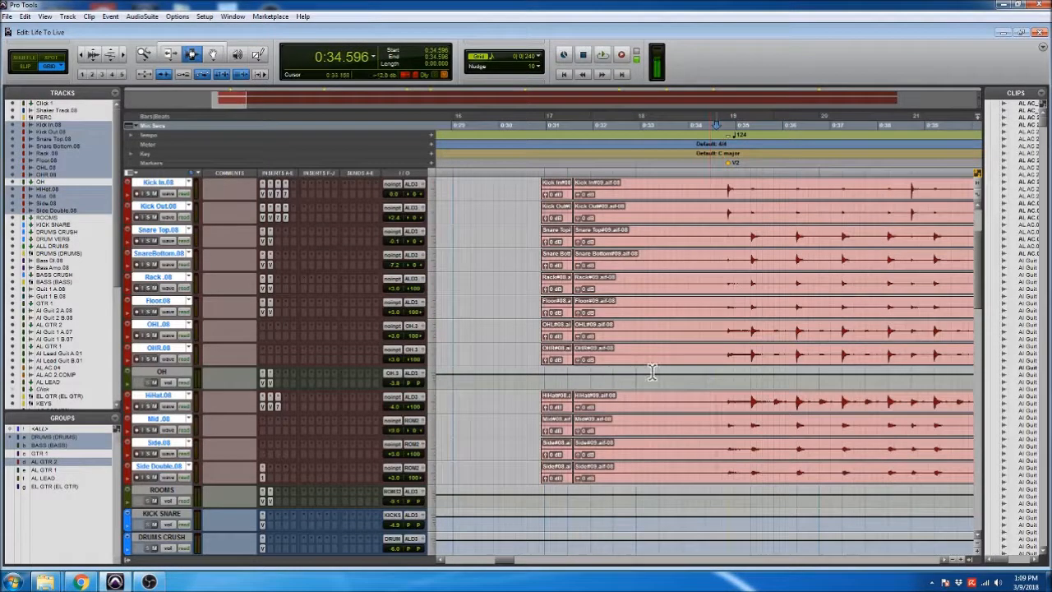
pyautogui.scroll(3, 494, 316)
pyautogui.scroll(-3, 495, 319)
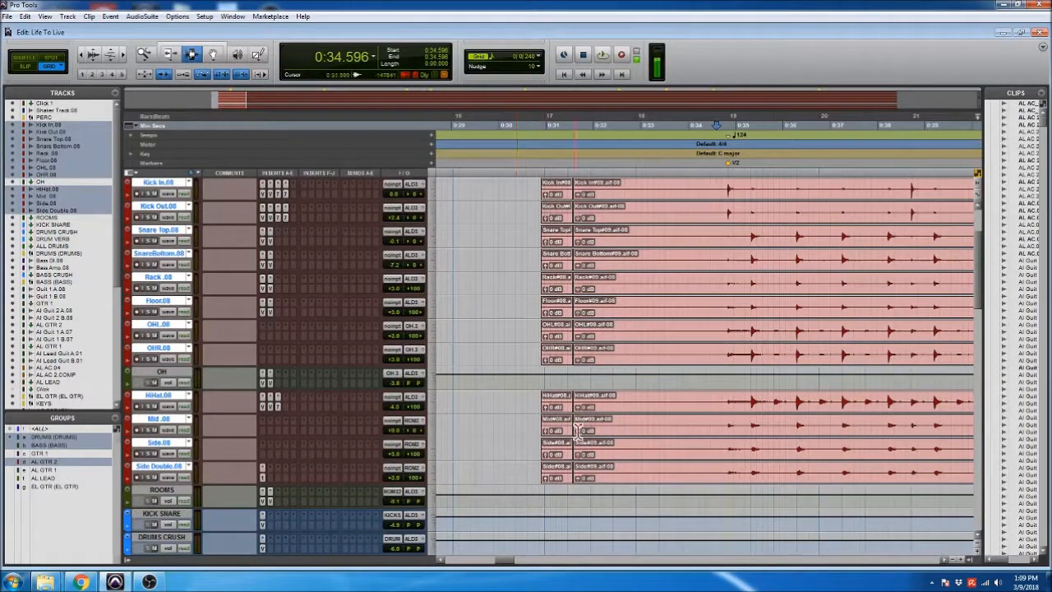
# - Inspect the Virtual Tape Machines and Virtual Mix Rack inserts on the Kick In track and the Virtual Mix Rack on the KICK SNARE track
pyautogui.click(705, 306)
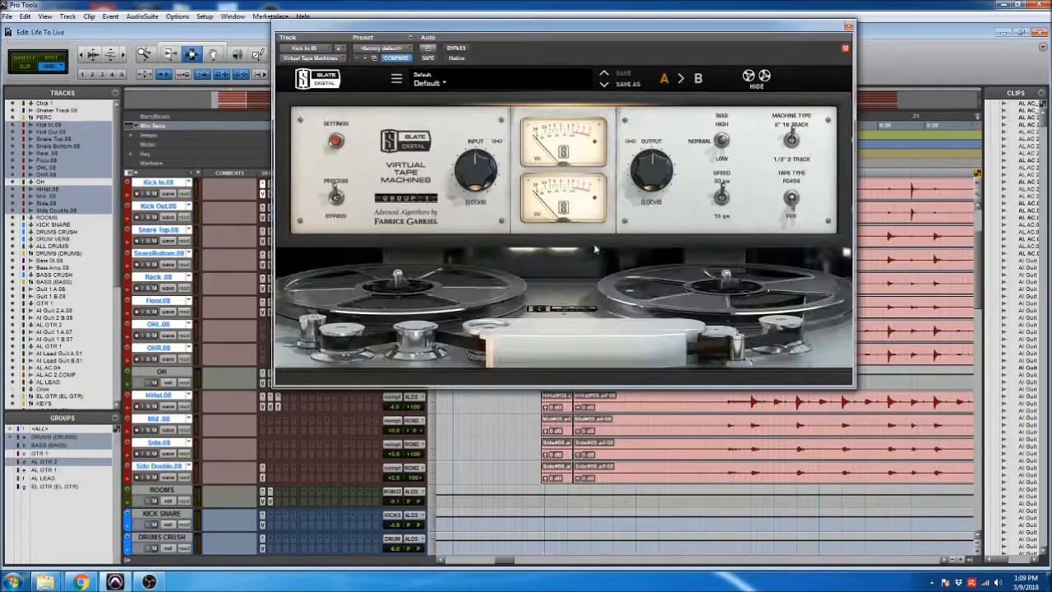
pyautogui.click(848, 25)
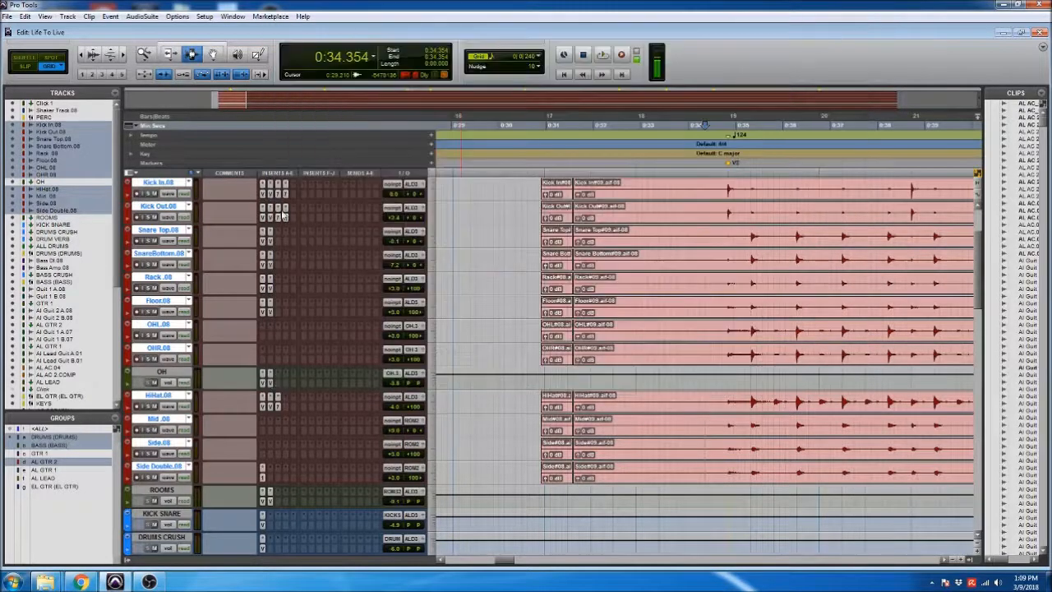
pyautogui.click(272, 194)
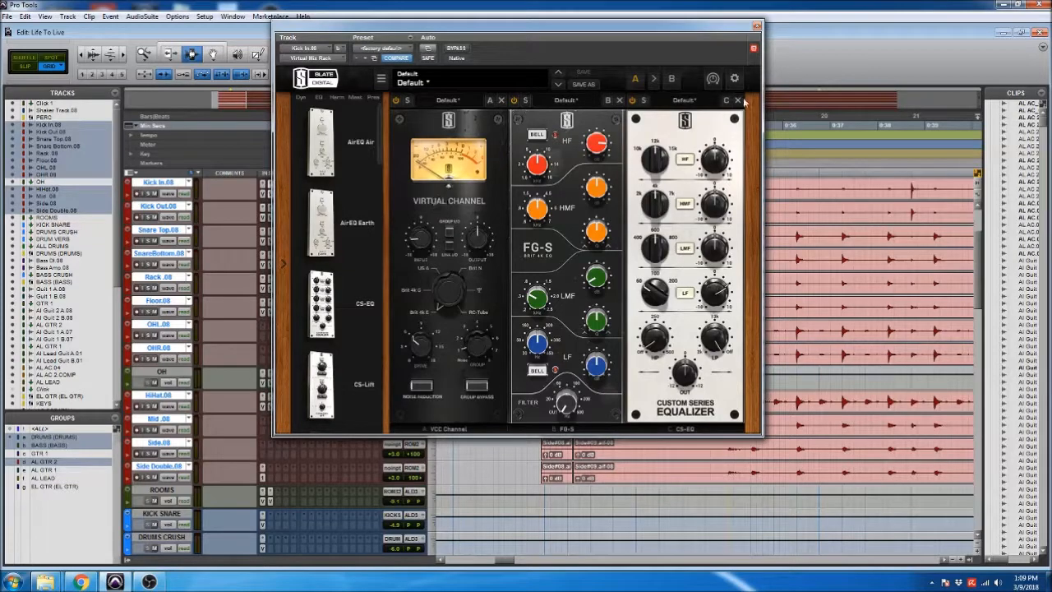
pyautogui.click(758, 25)
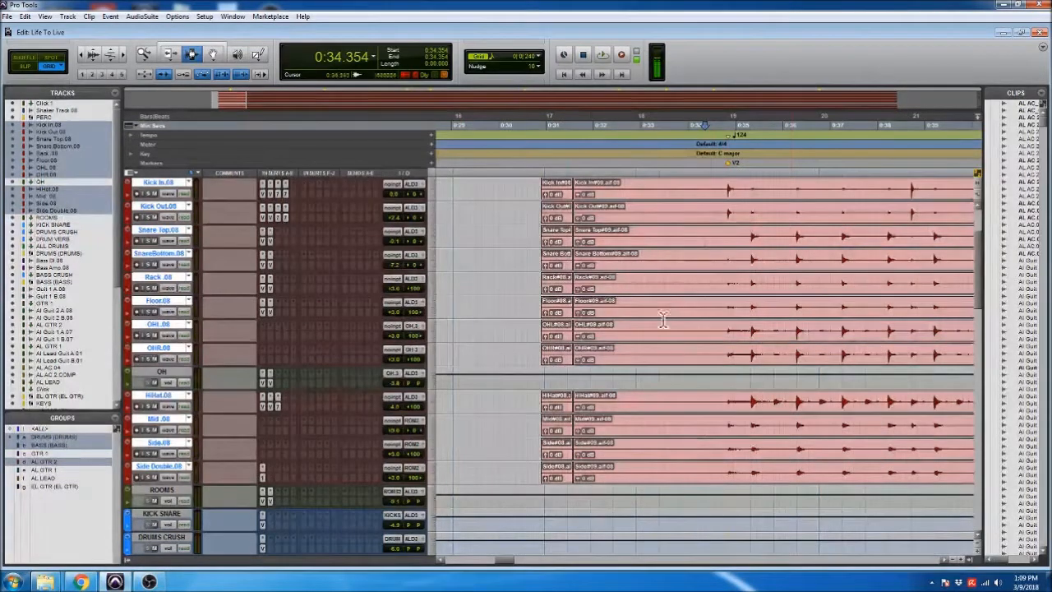
pyautogui.scroll(-2, 344, 440)
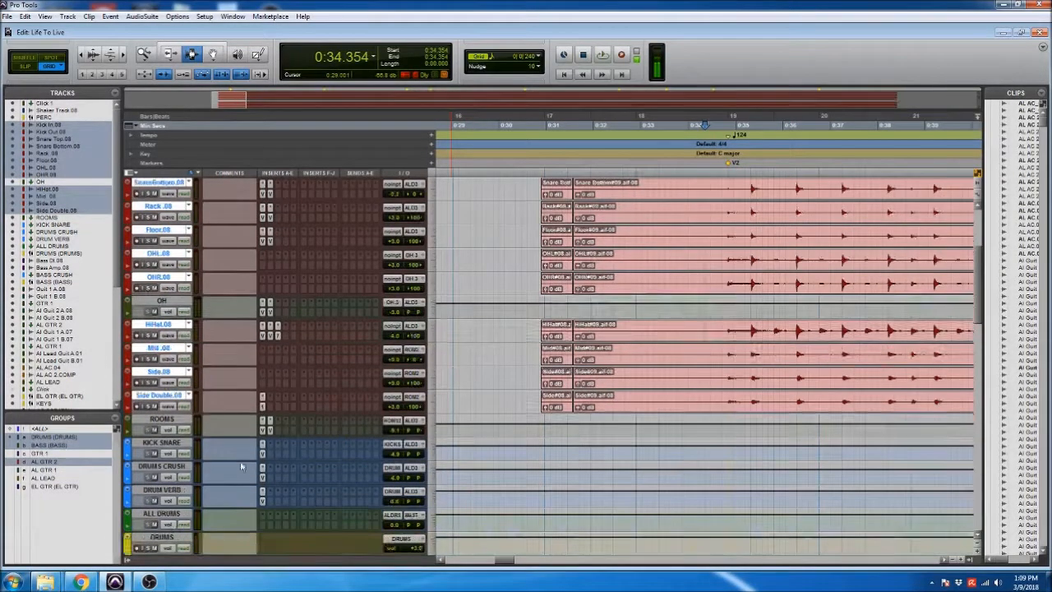
pyautogui.click(263, 454)
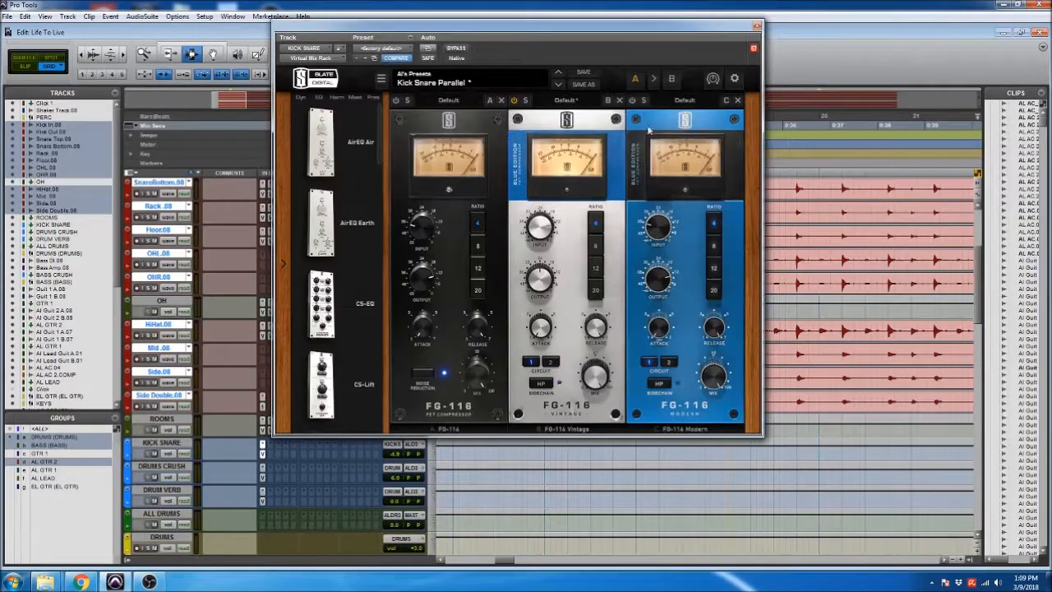
pyautogui.click(756, 29)
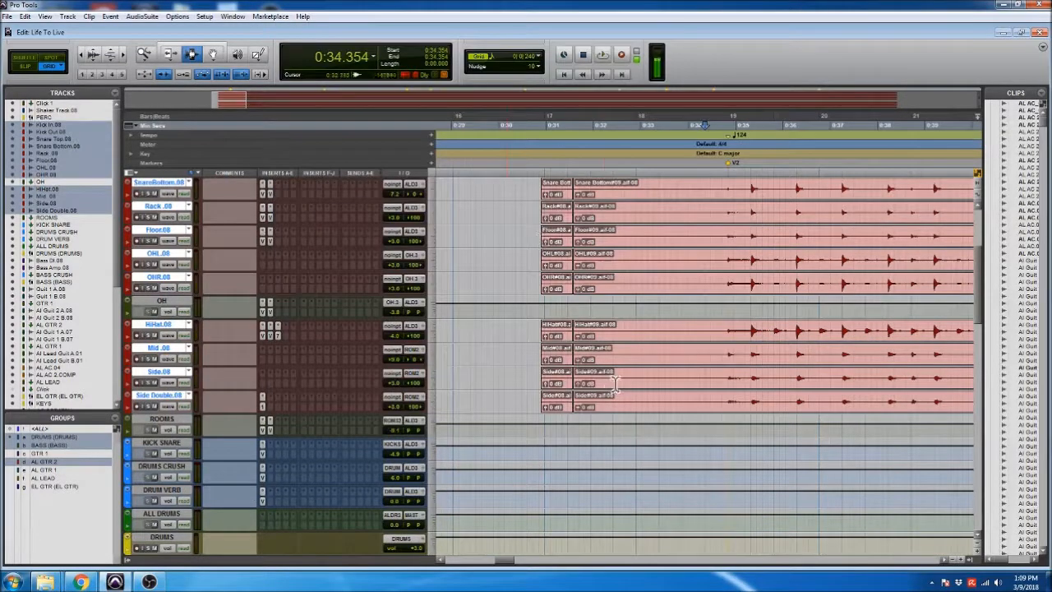
pyautogui.scroll(2, 771, 349)
pyautogui.scroll(-2, 771, 348)
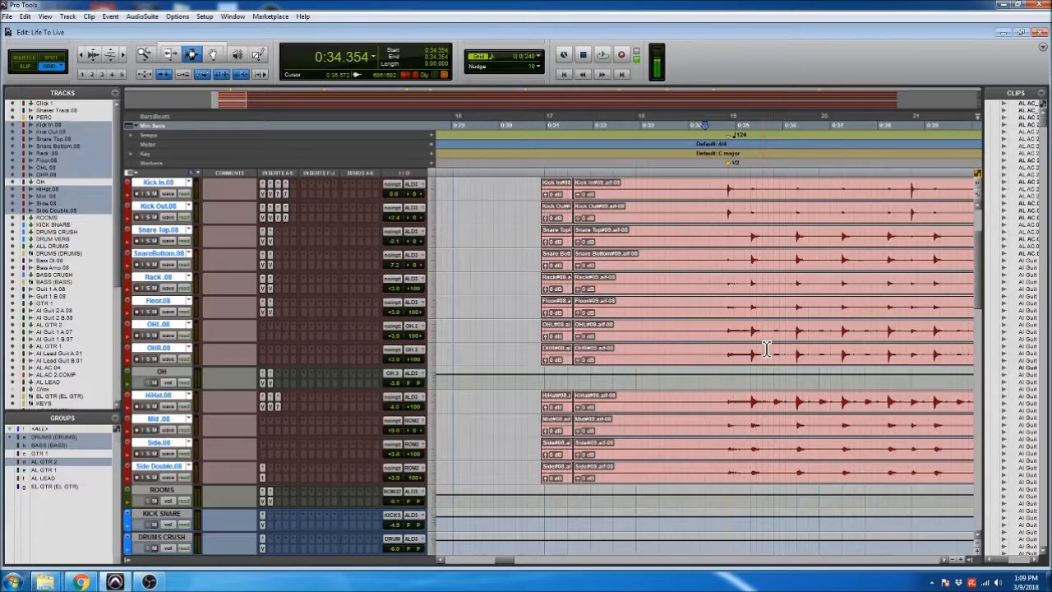
# - Examine the drum hits around bar 19 against the grid, close up and zoomed out, with the edit cursor at several points near the first kick hit
pyautogui.click(745, 334)
pyautogui.press('t')
pyautogui.press('t')
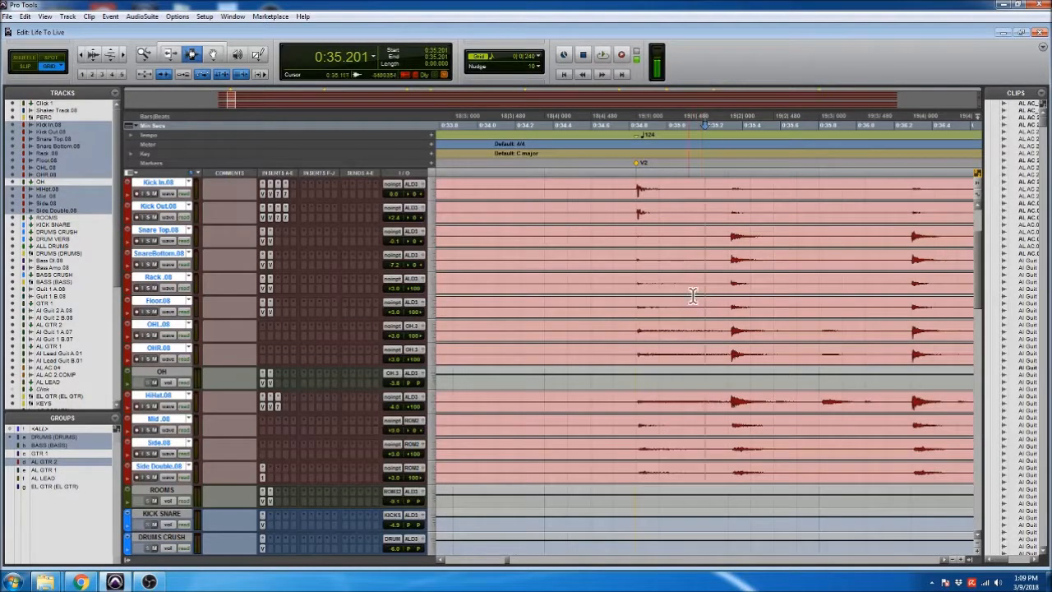
pyautogui.click(631, 235)
pyautogui.press('r')
pyautogui.press('r')
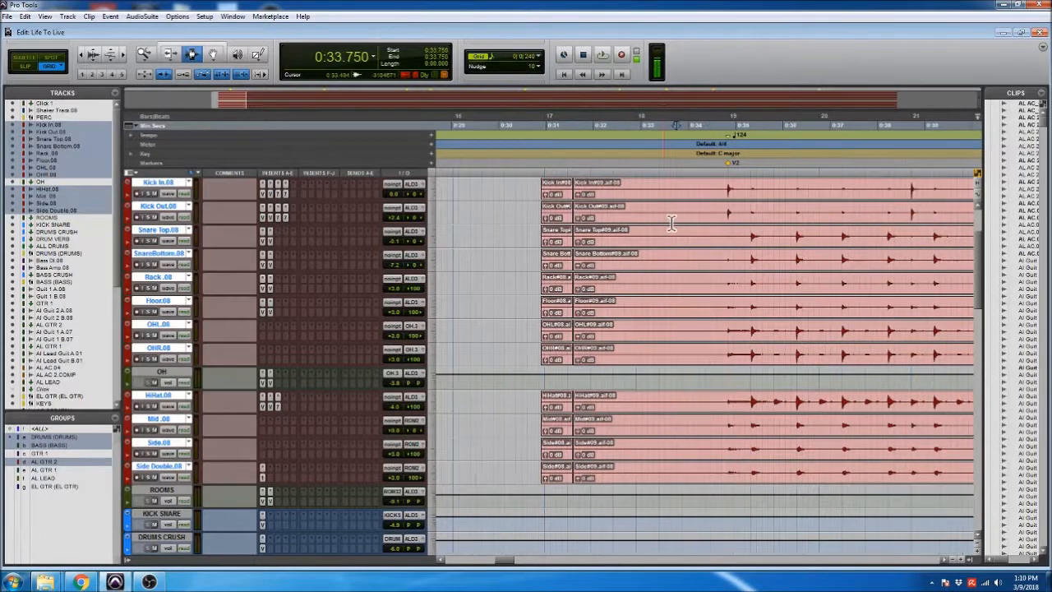
pyautogui.click(627, 238)
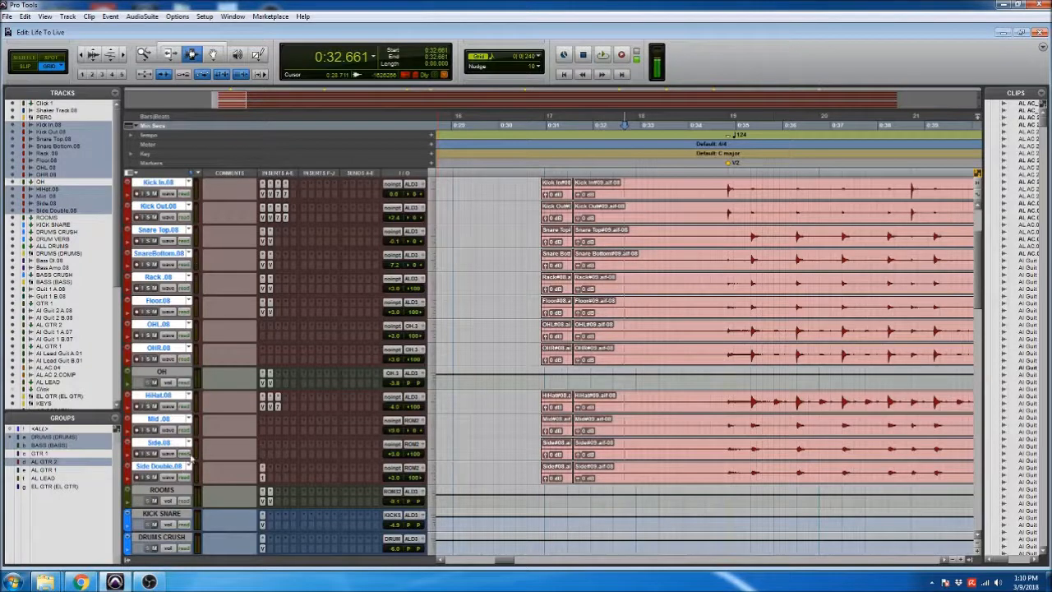
pyautogui.click(682, 272)
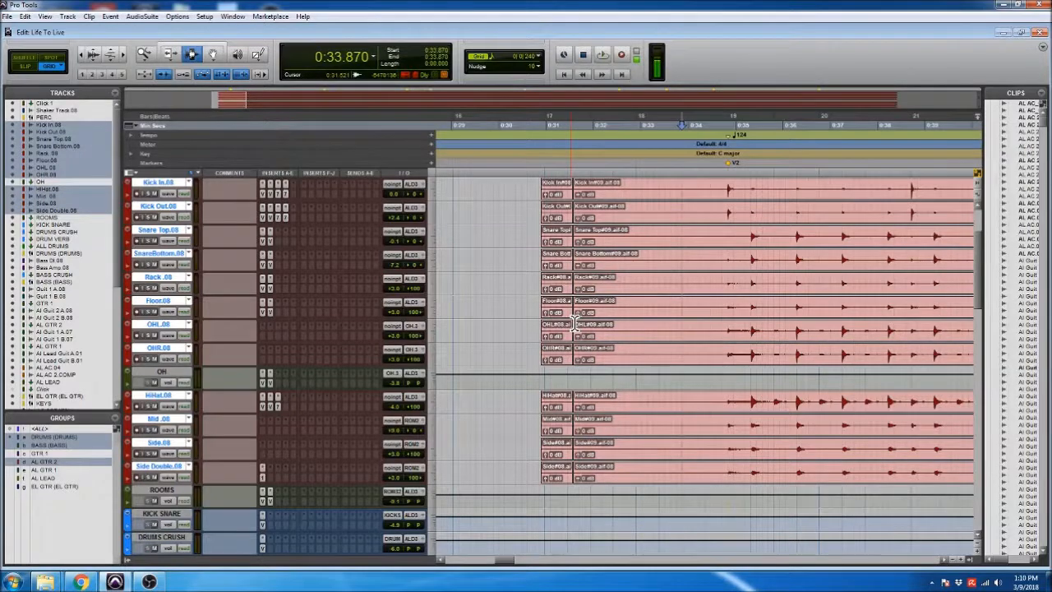
pyautogui.click(712, 234)
pyautogui.press('t')
pyautogui.press('t')
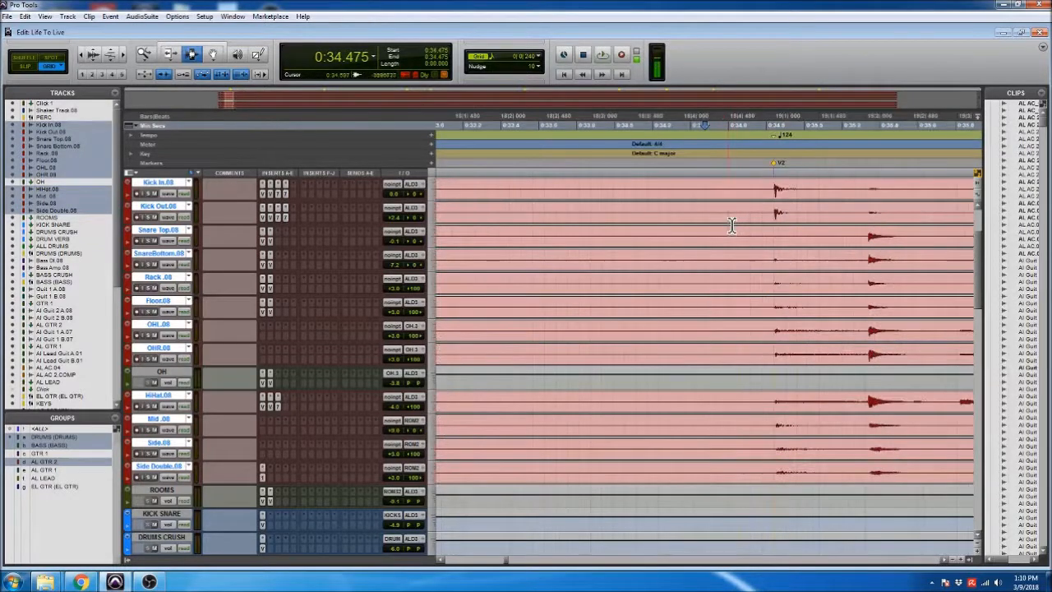
pyautogui.click(731, 226)
pyautogui.press('r')
pyautogui.press('r')
pyautogui.click(683, 246)
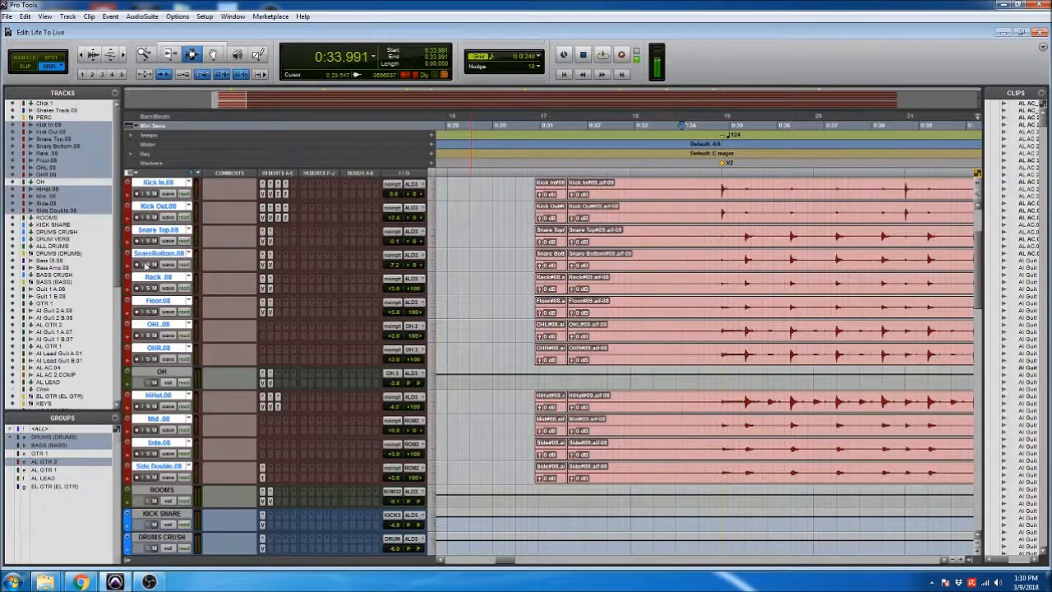
pyautogui.click(724, 210)
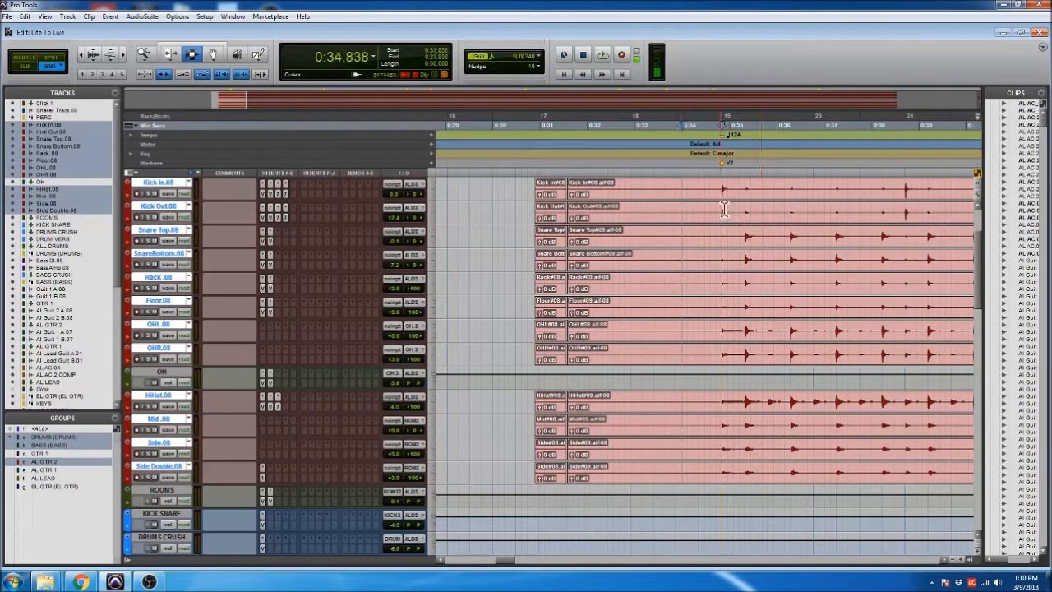
pyautogui.press('t')
pyautogui.press('t')
pyautogui.press('t')
pyautogui.press('r')
pyautogui.click(627, 263)
pyautogui.click(660, 252)
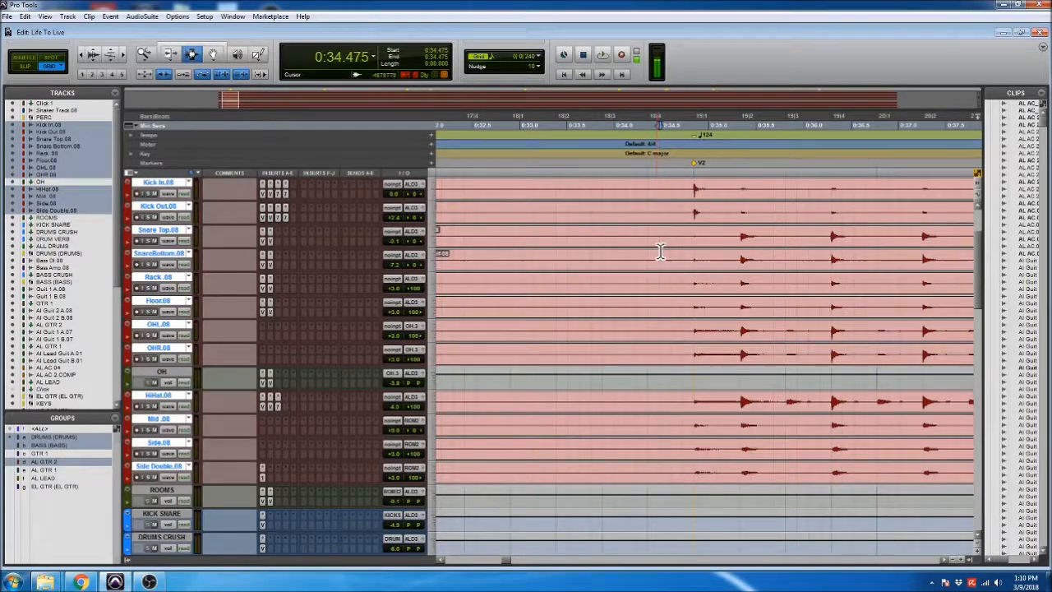
pyautogui.press('r')
pyautogui.press('r')
pyautogui.press('r')
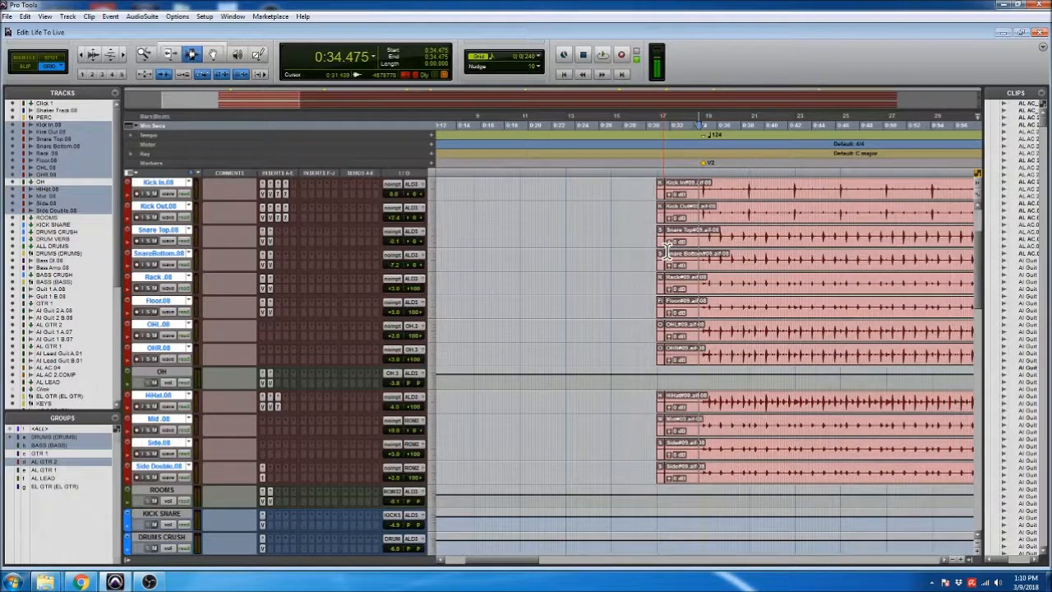
# - Duplicate the Kick In.08 playlist across the grouped drum tracks to create a separate editing copy
pyautogui.click(701, 228)
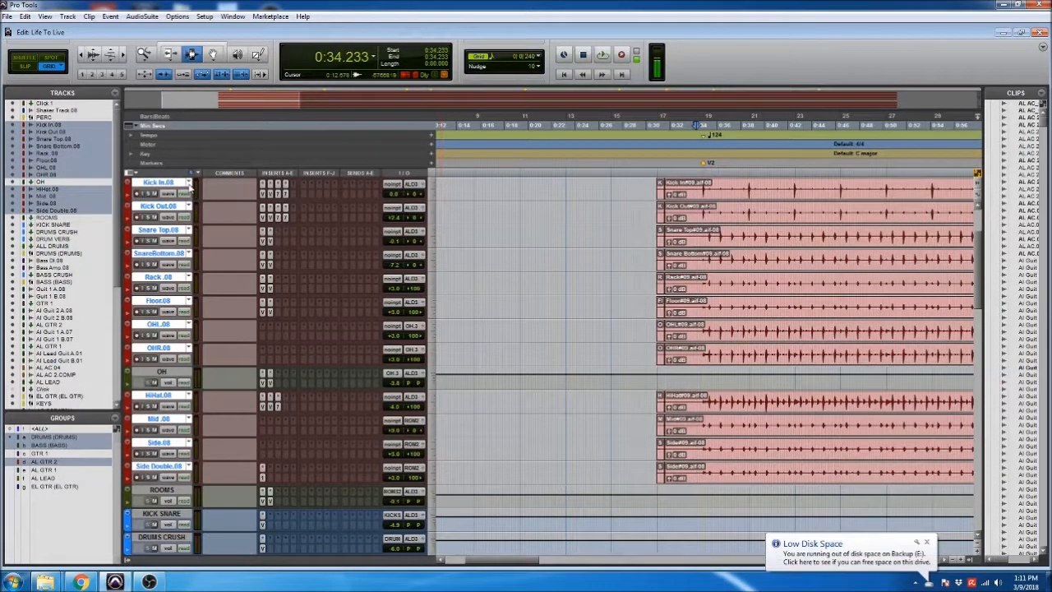
pyautogui.click(189, 182)
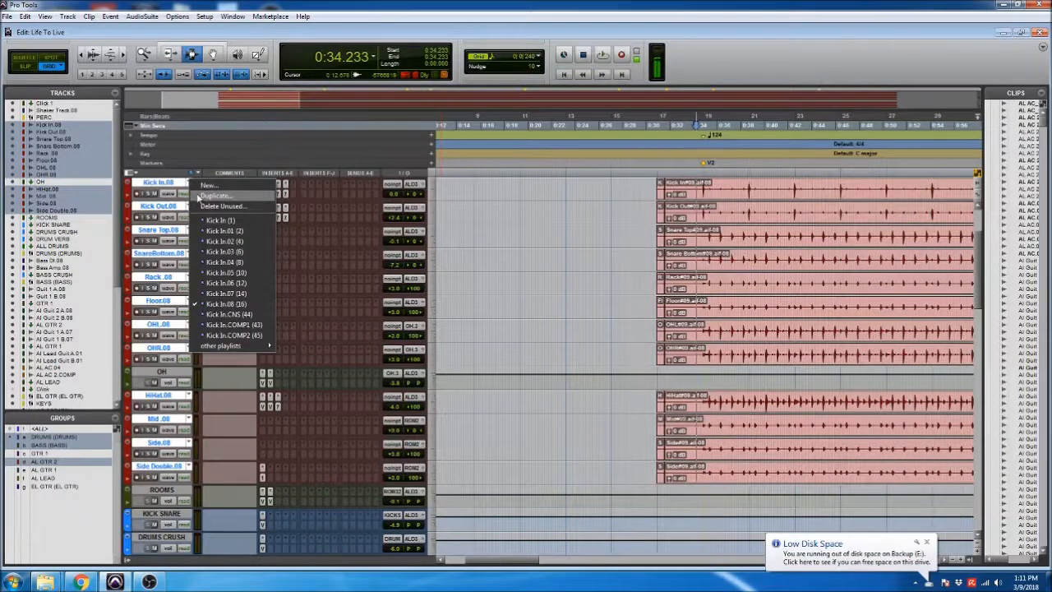
pyautogui.click(198, 198)
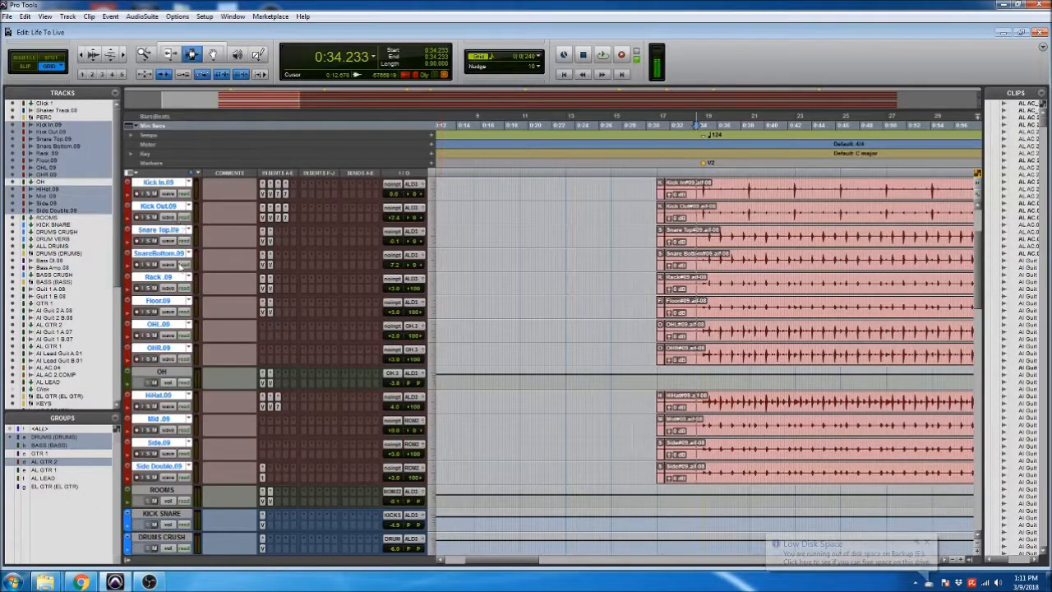
# - Try a range selection across the duplicated drum clips, and place the edit cursor at about 1:00.6
pyautogui.click(826, 297)
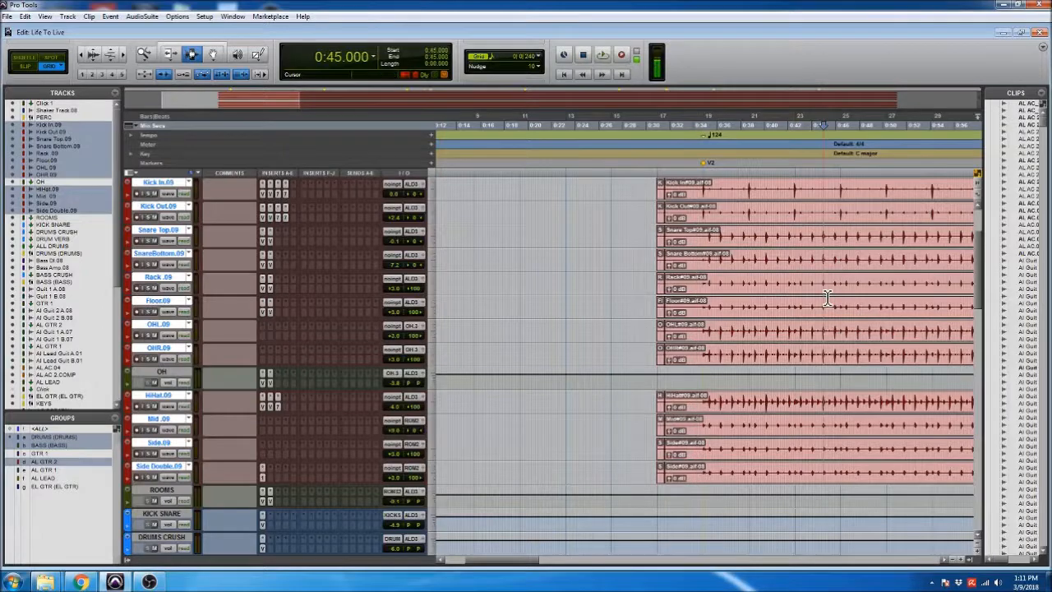
pyautogui.press('r')
pyautogui.press('r')
pyautogui.moveTo(647, 270); pyautogui.dragTo(720, 272)
pyautogui.click(616, 275)
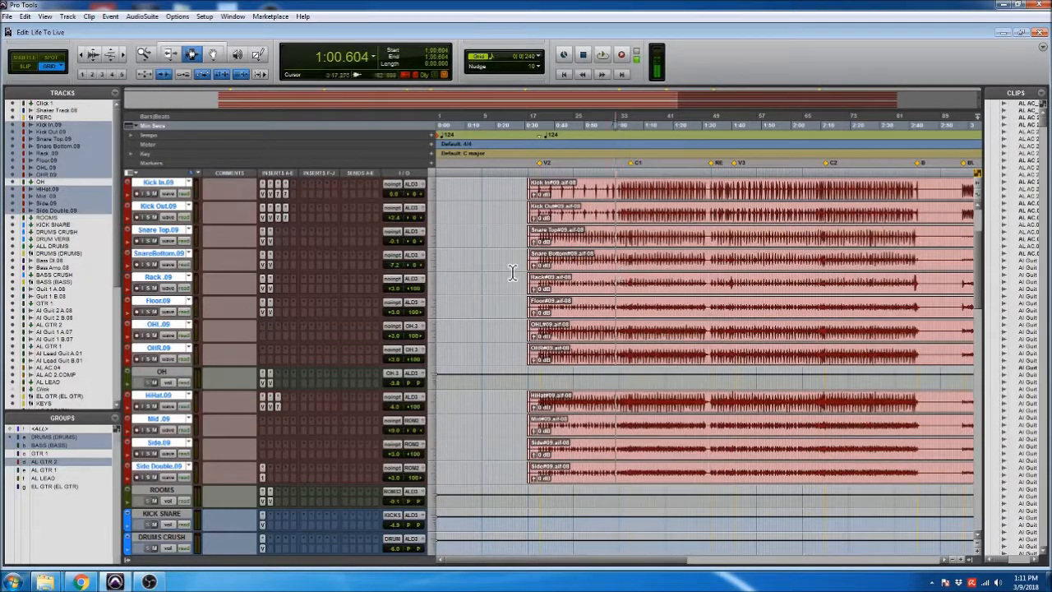
# - Compare the Kick In.08 and Kick In.09 playlists across the grouped drum tracks, finishing on Kick In.09
pyautogui.click(189, 182)
pyautogui.click(208, 174)
pyautogui.click(190, 183)
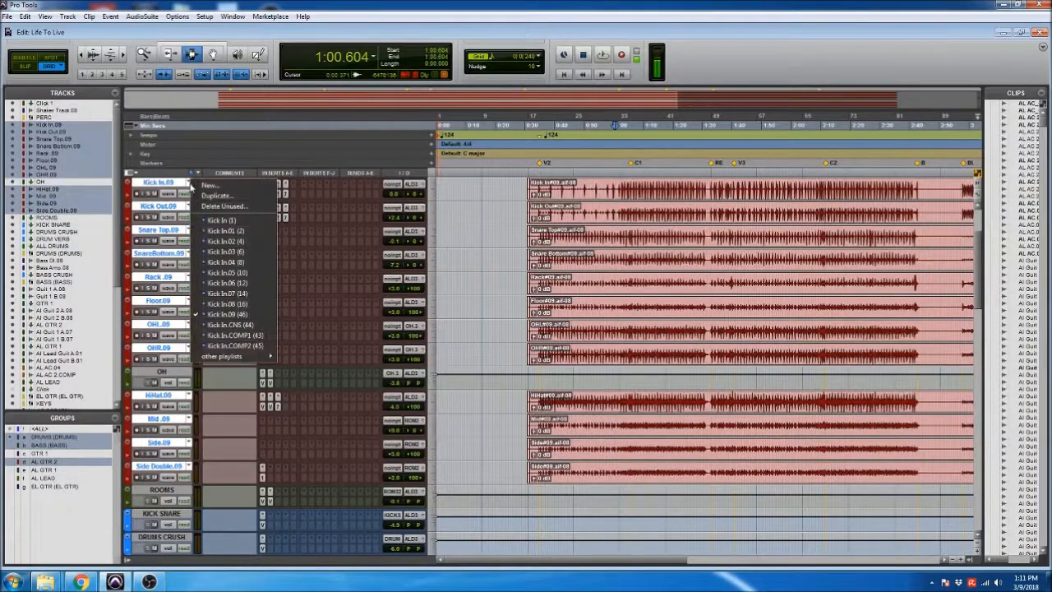
pyautogui.click(240, 305)
pyautogui.click(190, 182)
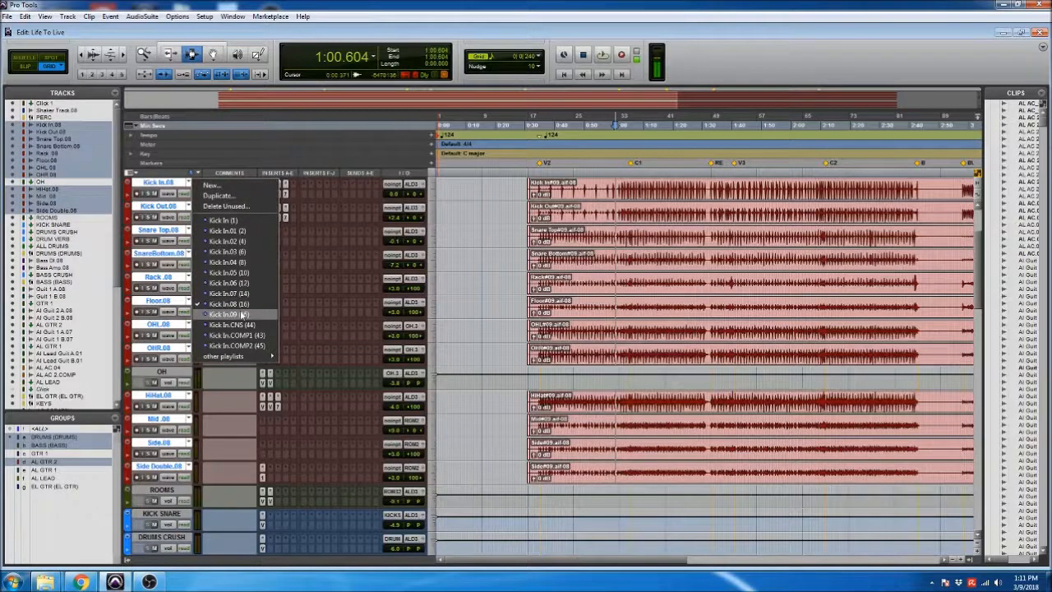
pyautogui.click(240, 315)
# - Place the edit cursor at about 0:33.1, near the start of the drum clips before the V2 marker
pyautogui.click(565, 276)
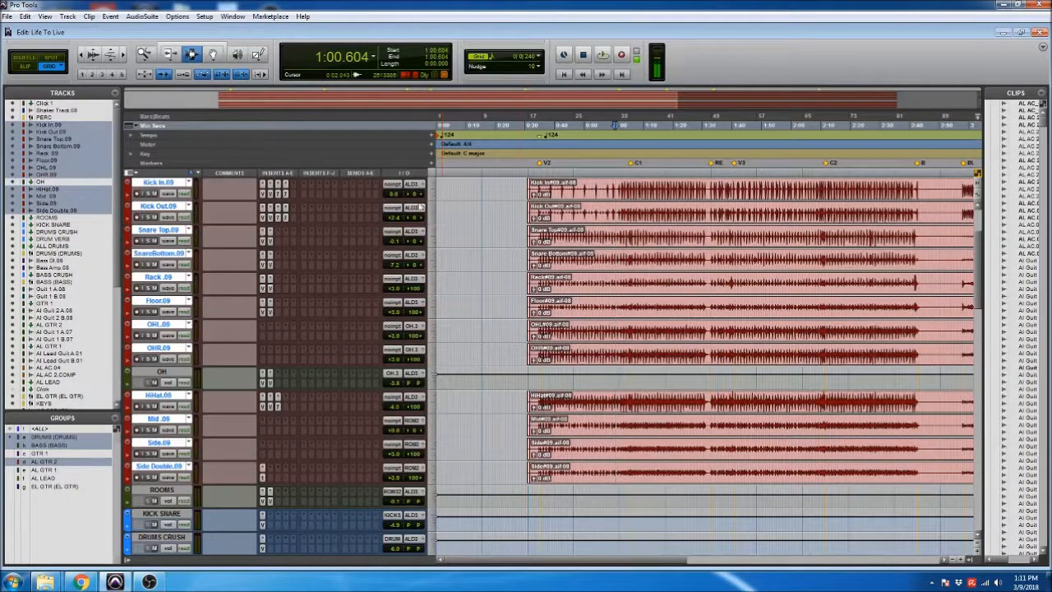
pyautogui.click(529, 263)
pyautogui.press('t')
pyautogui.press('t')
pyautogui.click(731, 242)
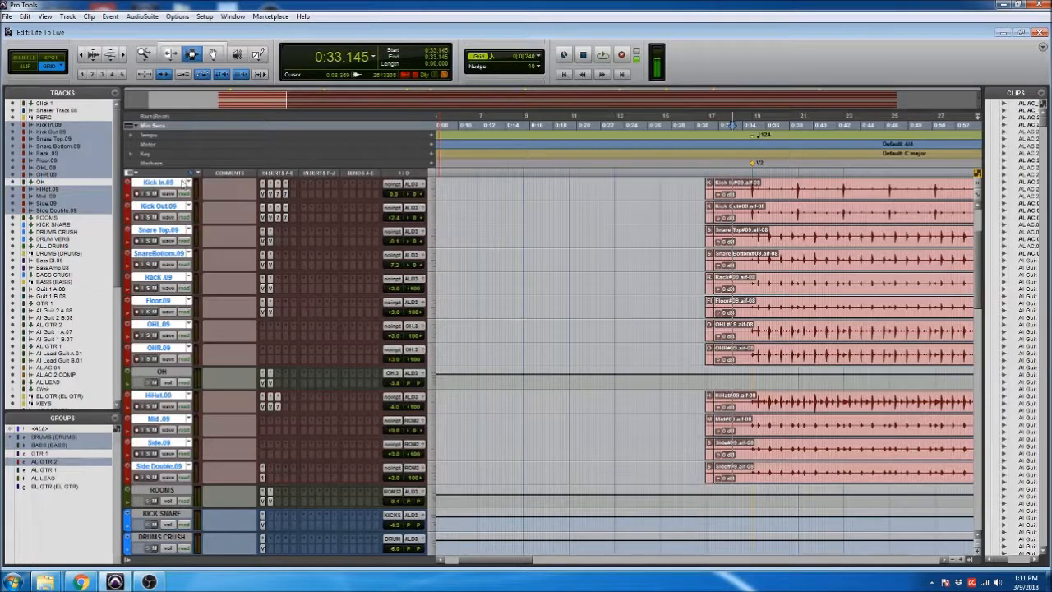
# - Rename the kick playlists as Kick In.COMP and Kick Out.COMP
pyautogui.doubleClick(161, 182)
pyautogui.click(464, 175)
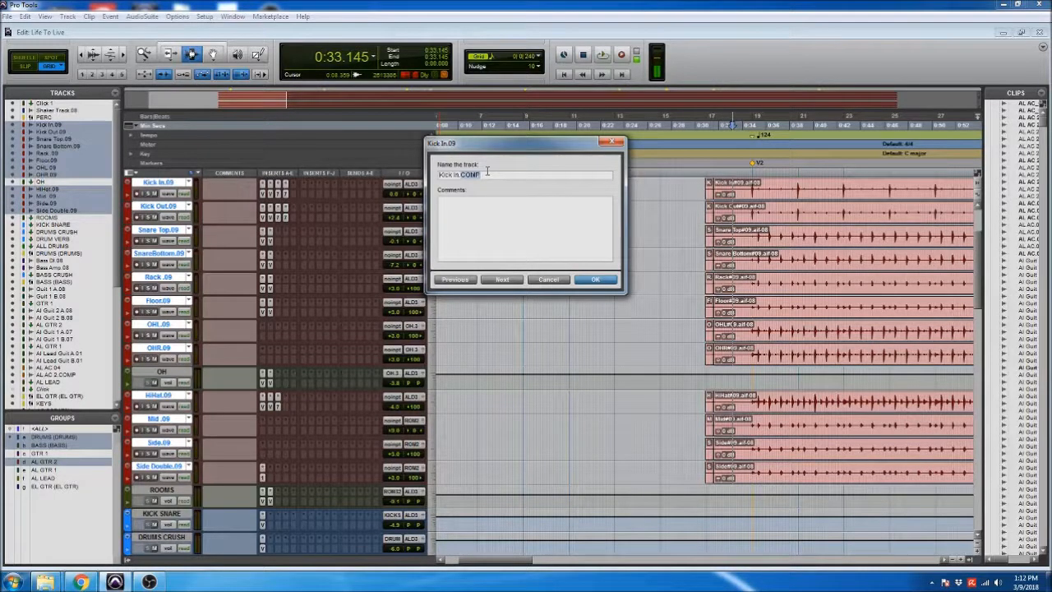
pyautogui.hotkey('ctrl', 'Right')
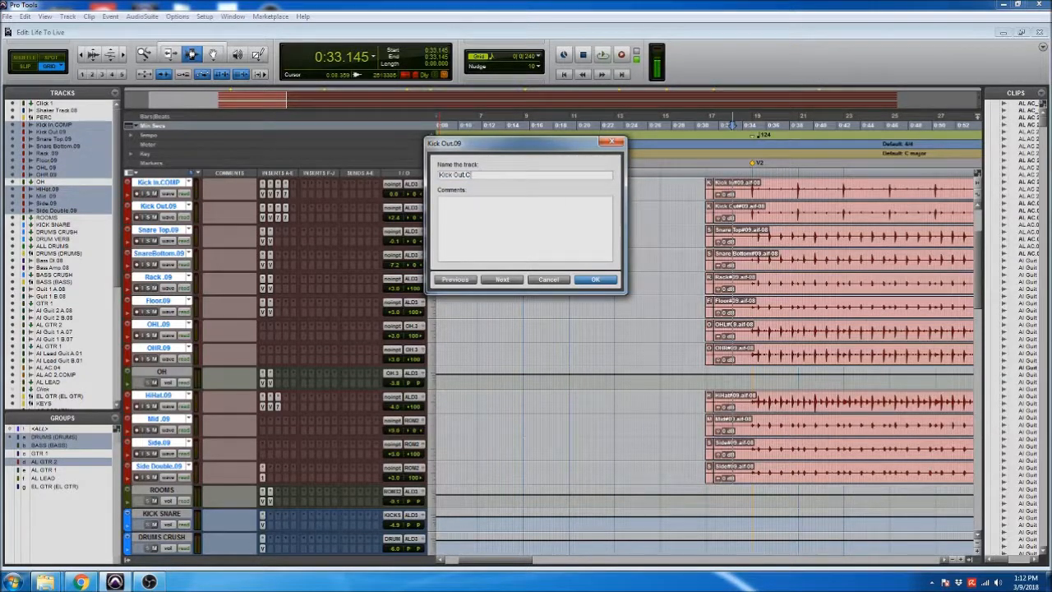
pyautogui.doubleClick(485, 176)
pyautogui.hotkey('ctrl', 'Right')
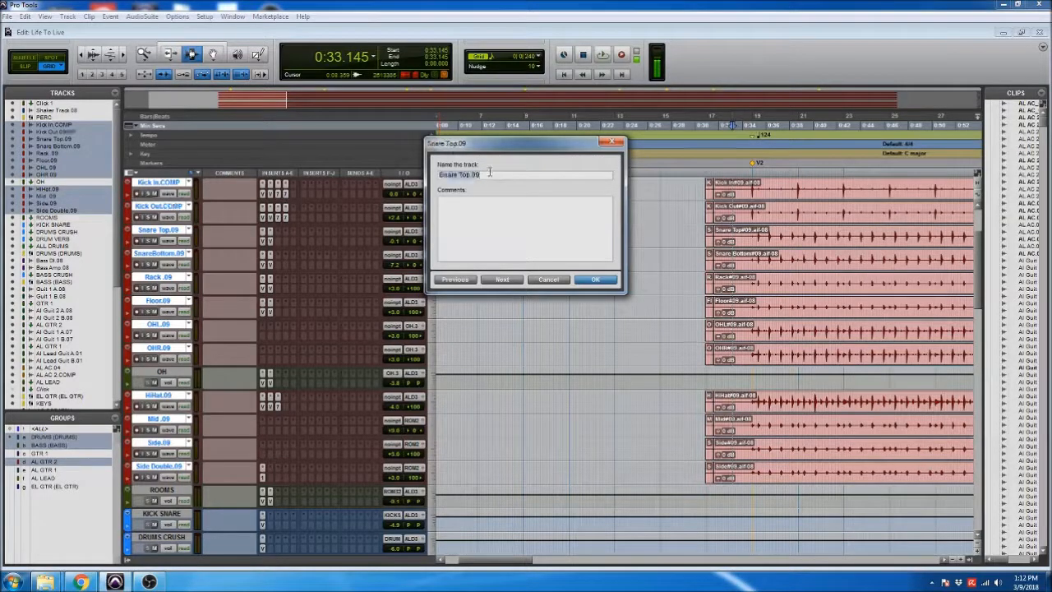
# - Rename the other drum playlists, from Snare Top to Side Double, replacing each 09 suffix with COMP
pyautogui.doubleClick(476, 175)
pyautogui.hotkey('ctrl', 'Right')
pyautogui.doubleClick(484, 176)
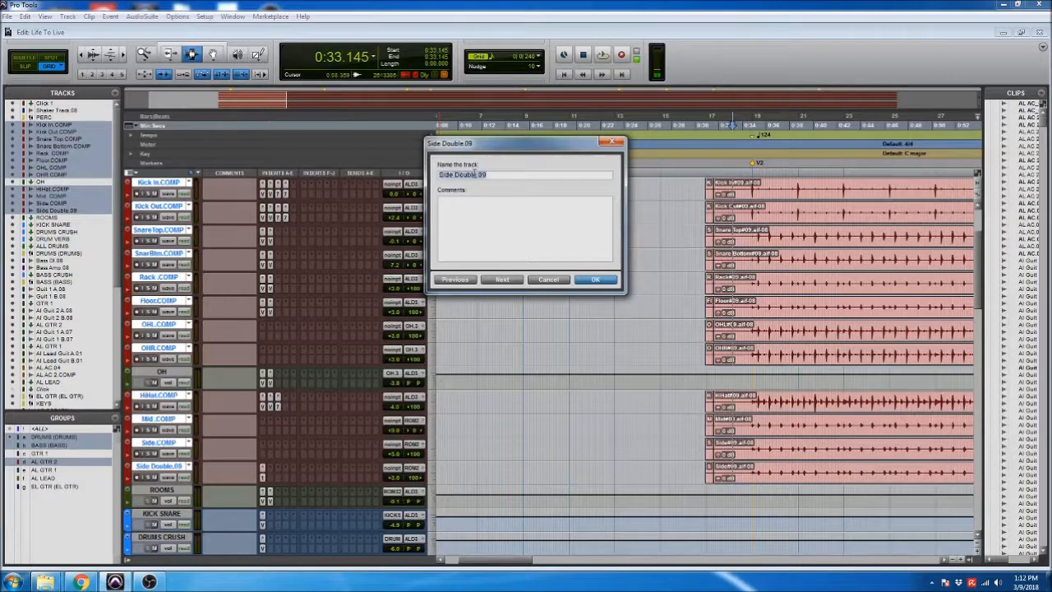
pyautogui.doubleClick(484, 175)
pyautogui.write('COMP')
pyautogui.hotkey('ctrl', 'Right')
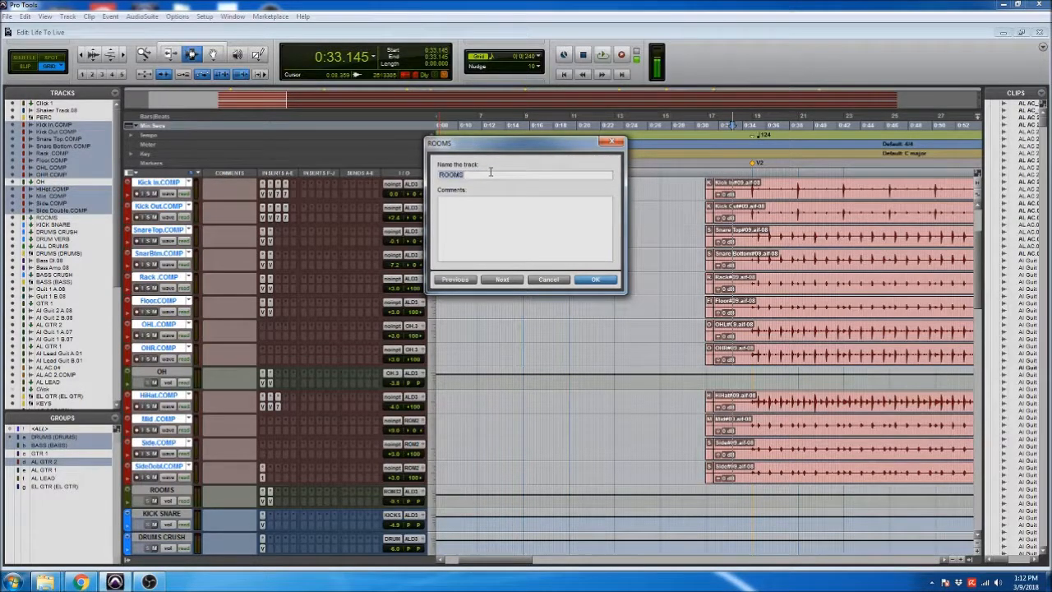
pyautogui.press('Return')
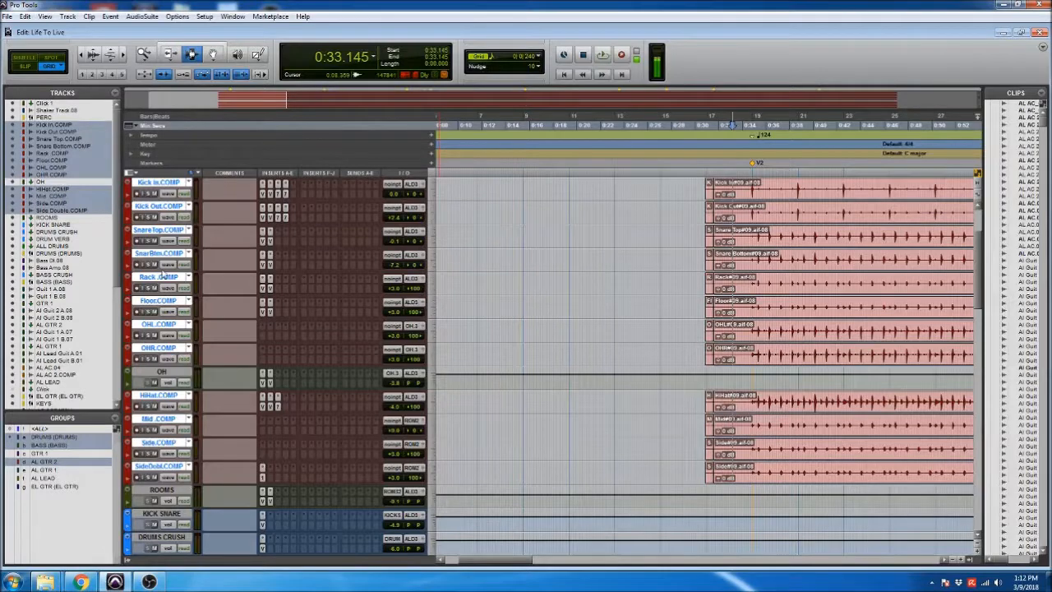
# - View takes 04 and 05 by switching the grouped drum tracks through those playlists
pyautogui.scroll(1, 154, 312)
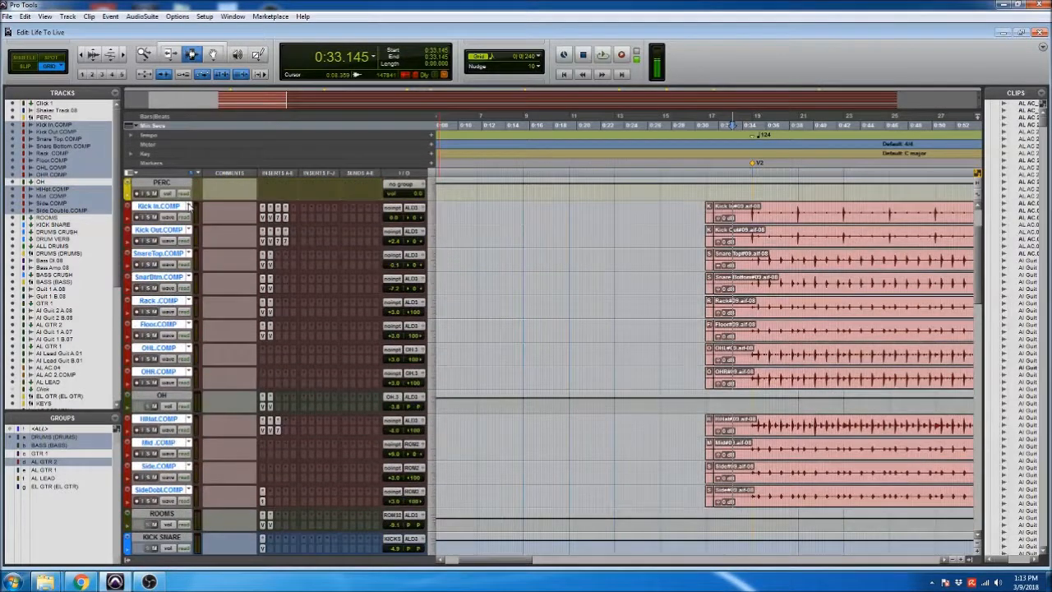
pyautogui.click(189, 205)
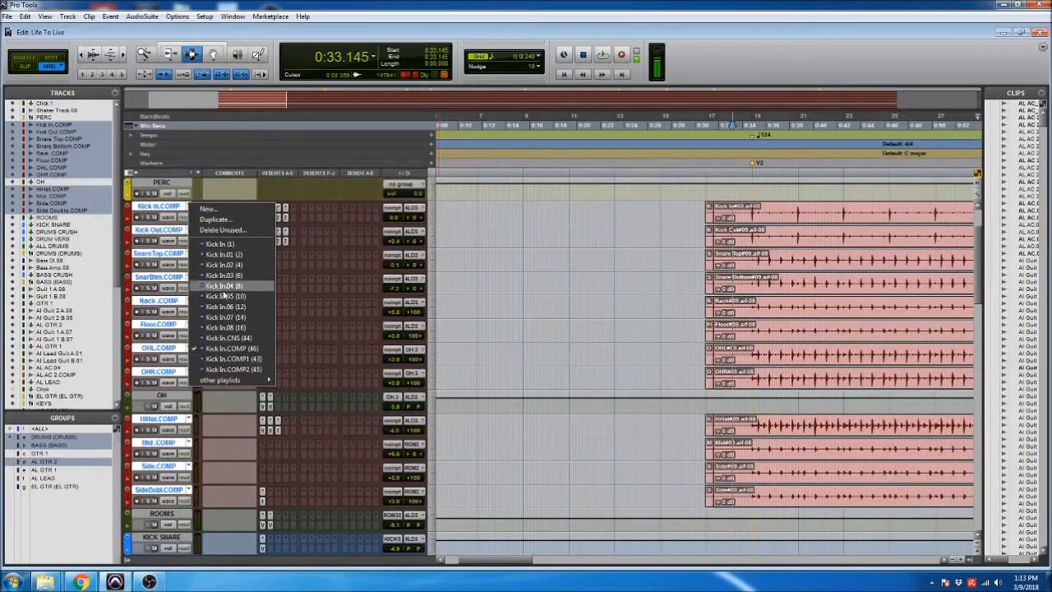
pyautogui.click(185, 211)
pyautogui.click(188, 211)
pyautogui.click(215, 287)
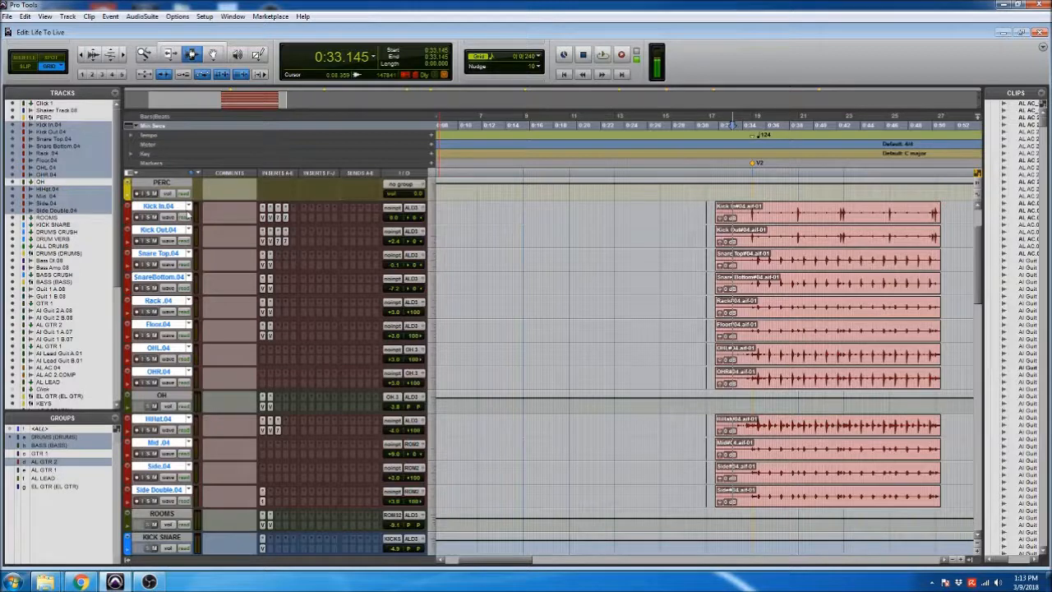
pyautogui.click(188, 209)
pyautogui.click(215, 296)
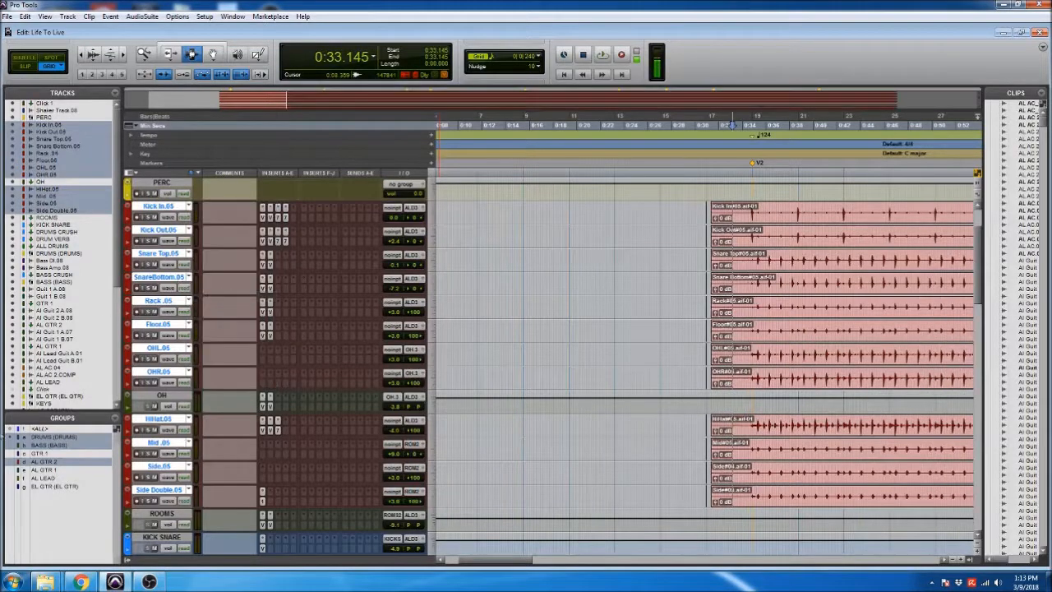
# - Try switching only the Kick In track to playlist 03 with the DRUMS group inactive, and undo the switch
pyautogui.click(61, 438)
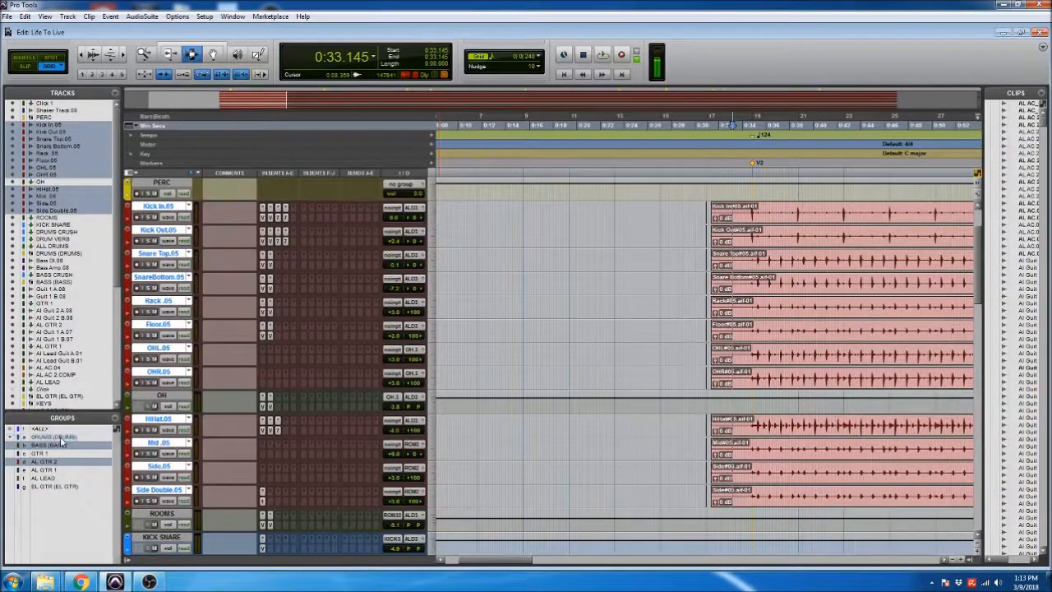
pyautogui.click(188, 210)
pyautogui.click(201, 276)
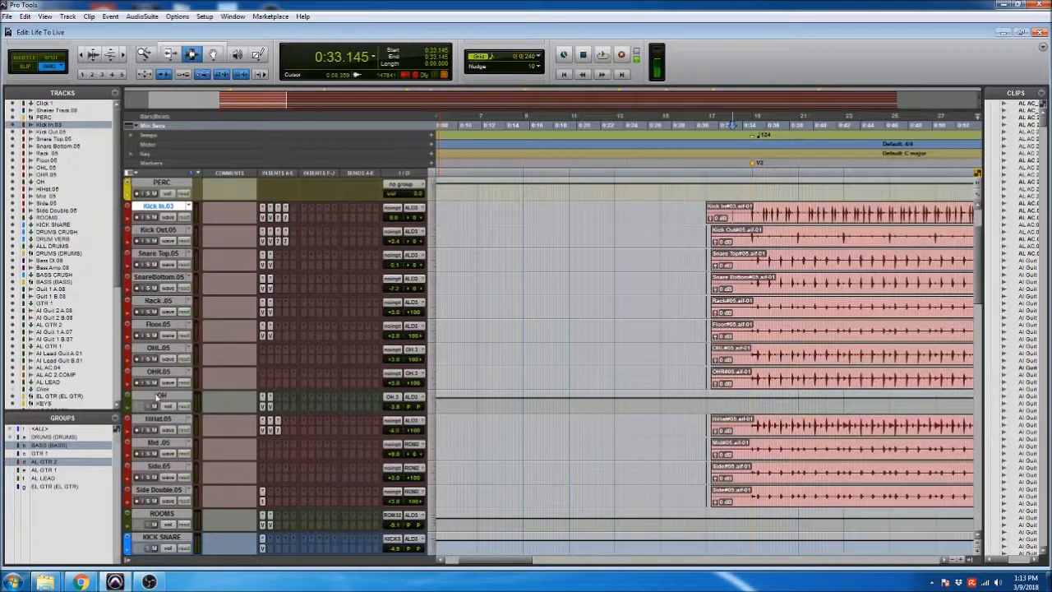
pyautogui.click(168, 349)
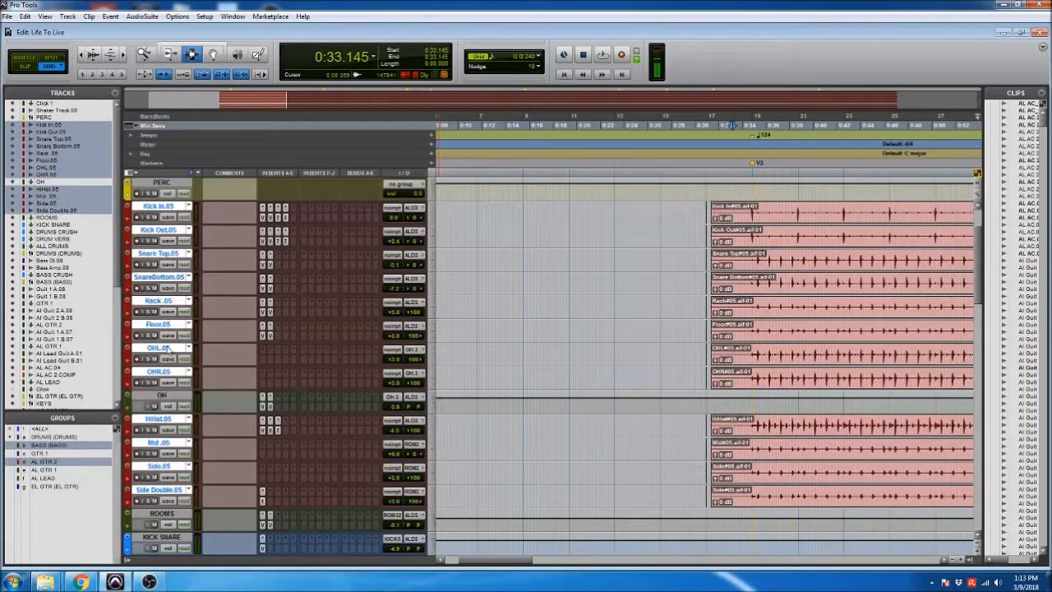
# - Reactivate the DRUMS group and switch all its tracks to the COMP playlist
pyautogui.click(47, 438)
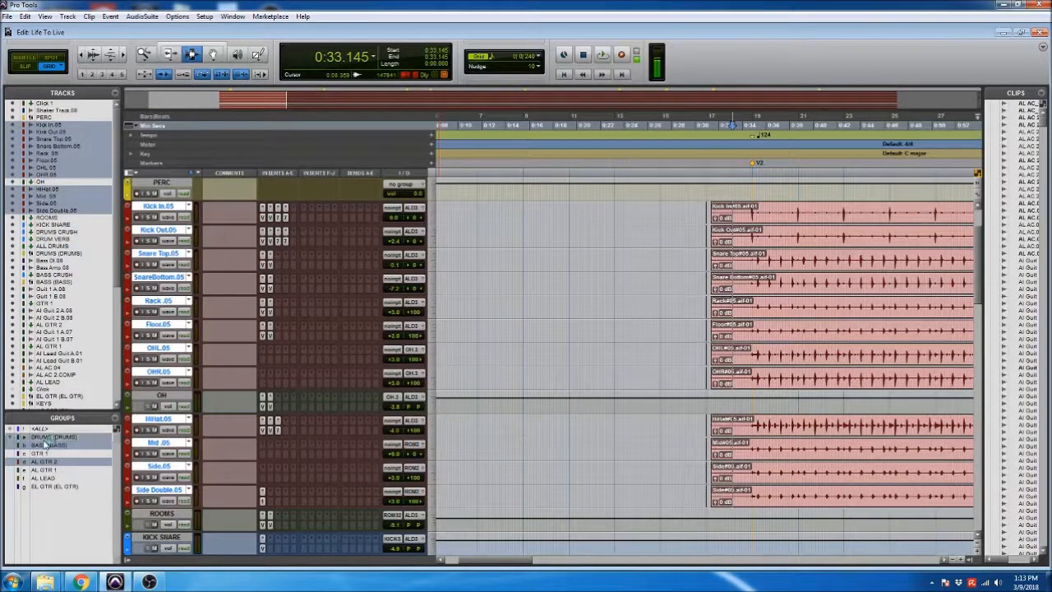
pyautogui.click(189, 207)
pyautogui.click(230, 349)
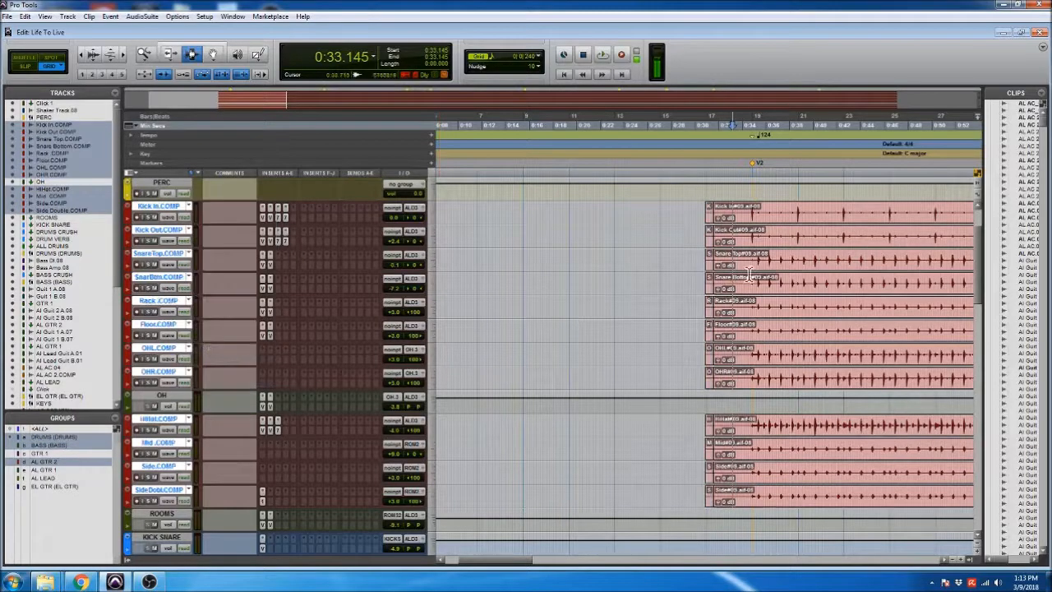
# - Play the COMP drum tracks from the V2 marker at about 0:34.8 to review the take across the verse
pyautogui.click(778, 280)
pyautogui.press('t')
pyautogui.press('t')
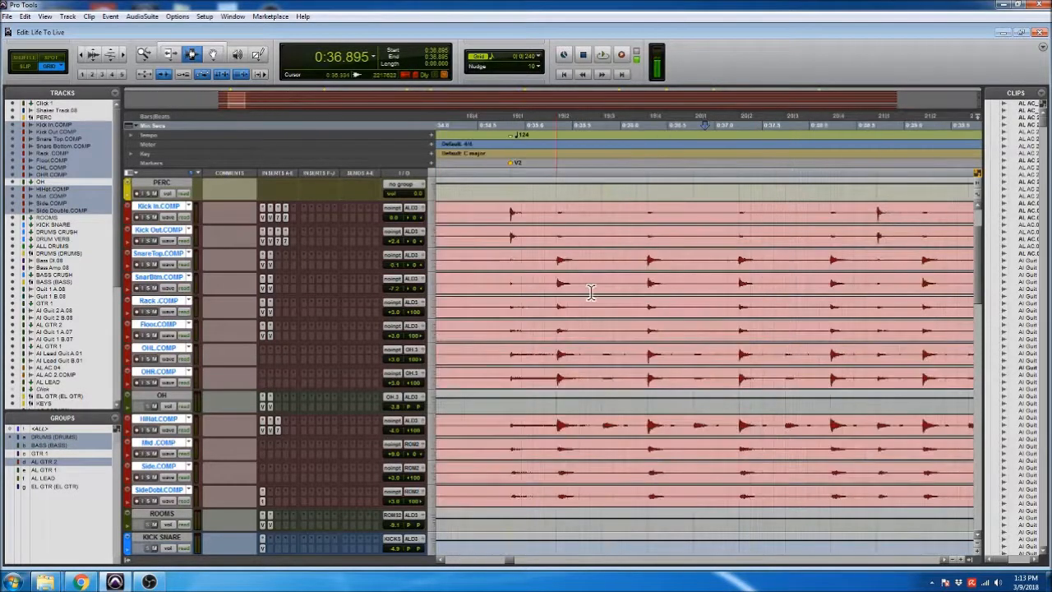
pyautogui.hscroll(-3, 584, 291)
pyautogui.click(712, 278)
pyautogui.scroll(2, 715, 278)
pyautogui.press('space')
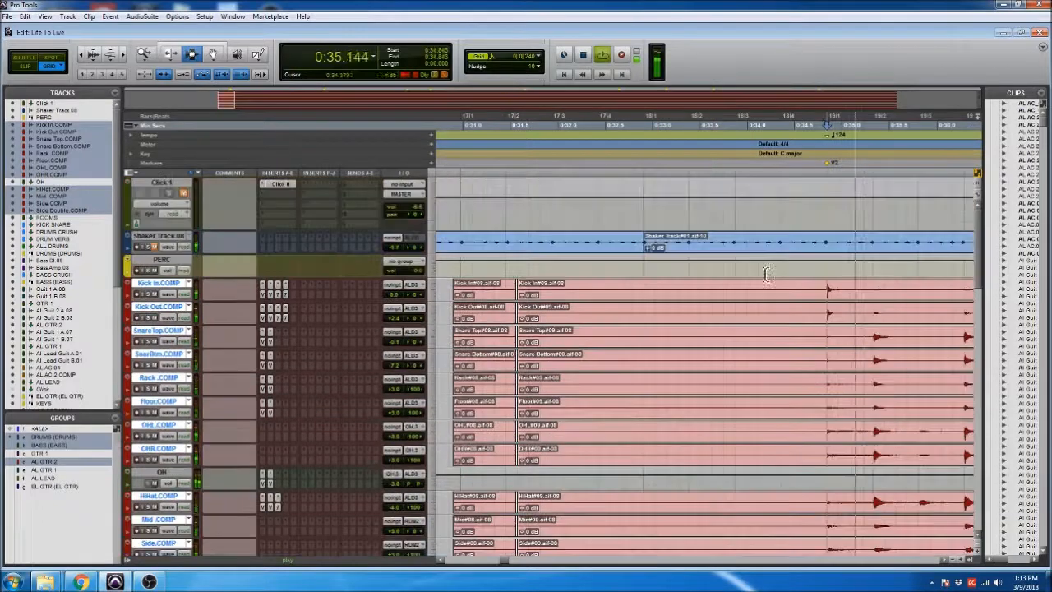
pyautogui.scroll(-2, 755, 386)
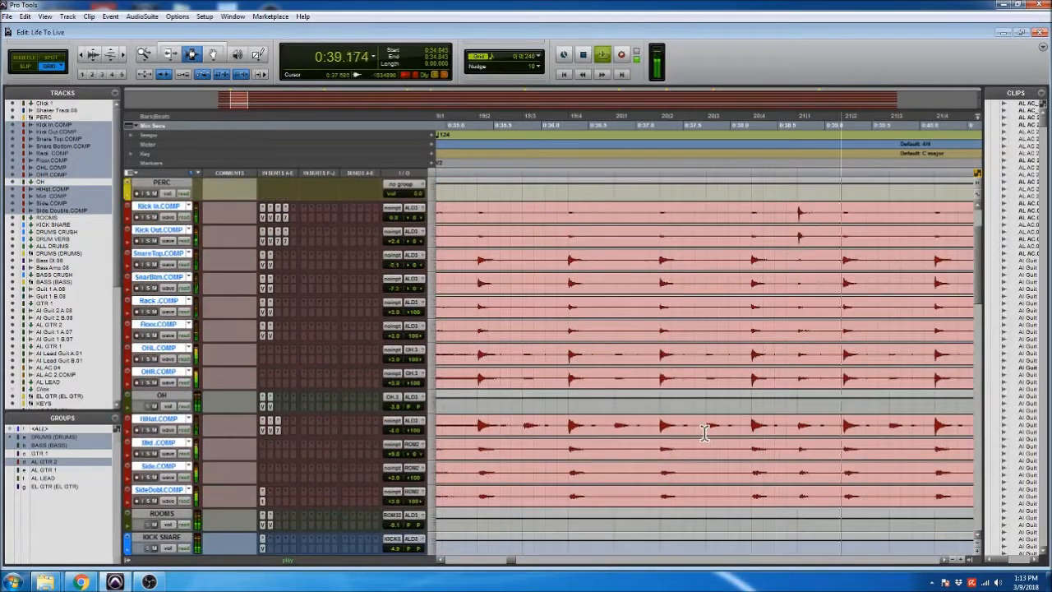
pyautogui.press('r')
pyautogui.press('r')
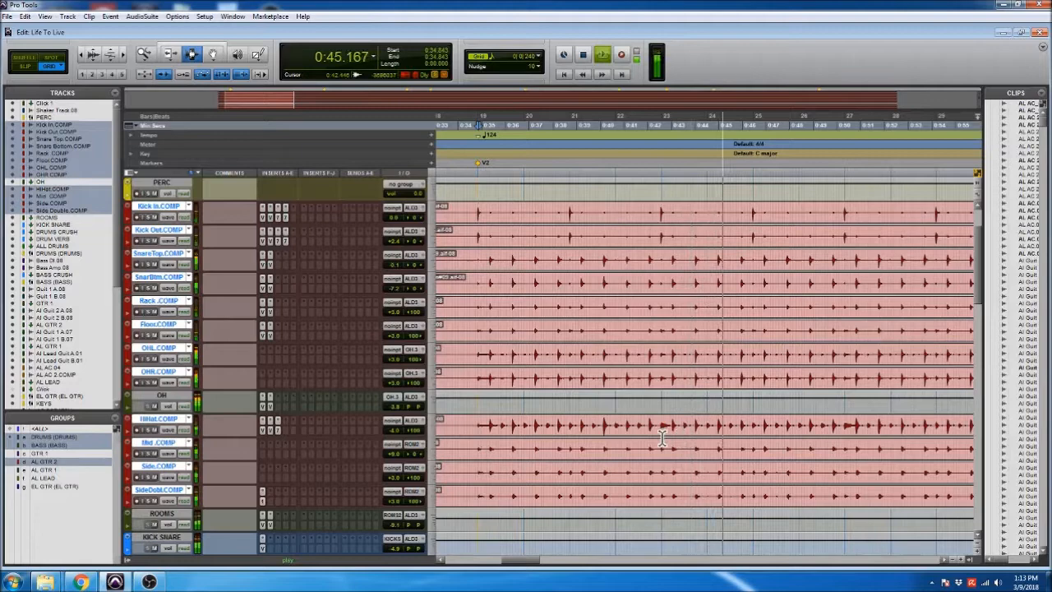
pyautogui.hscroll(2, 597, 430)
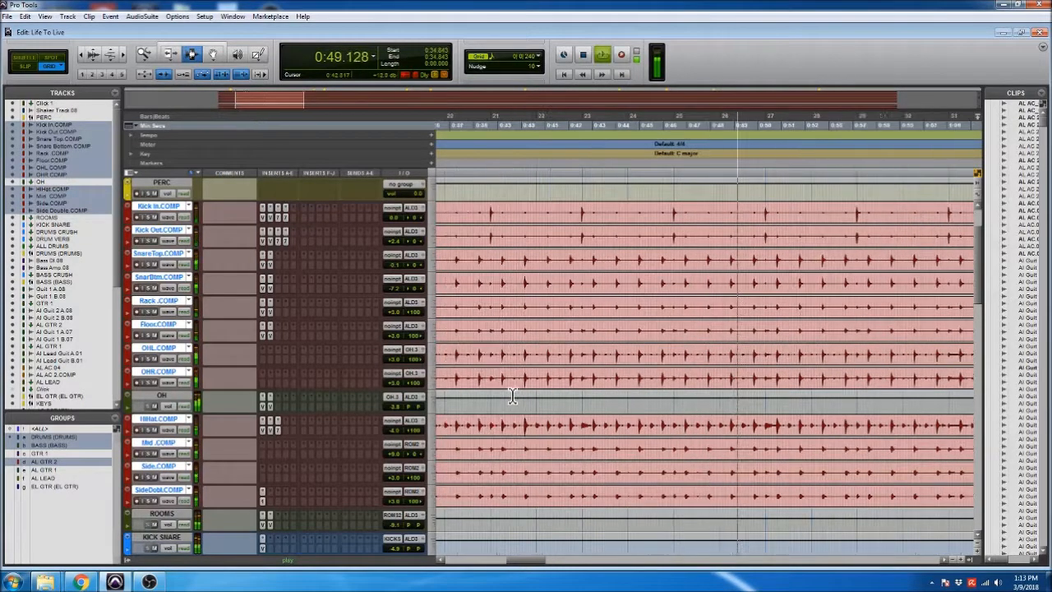
pyautogui.press('space')
# - Switch the drum tracks to playlist 07 and audition the hits after the V2 marker, repeating from about 0:38.1
pyautogui.click(480, 321)
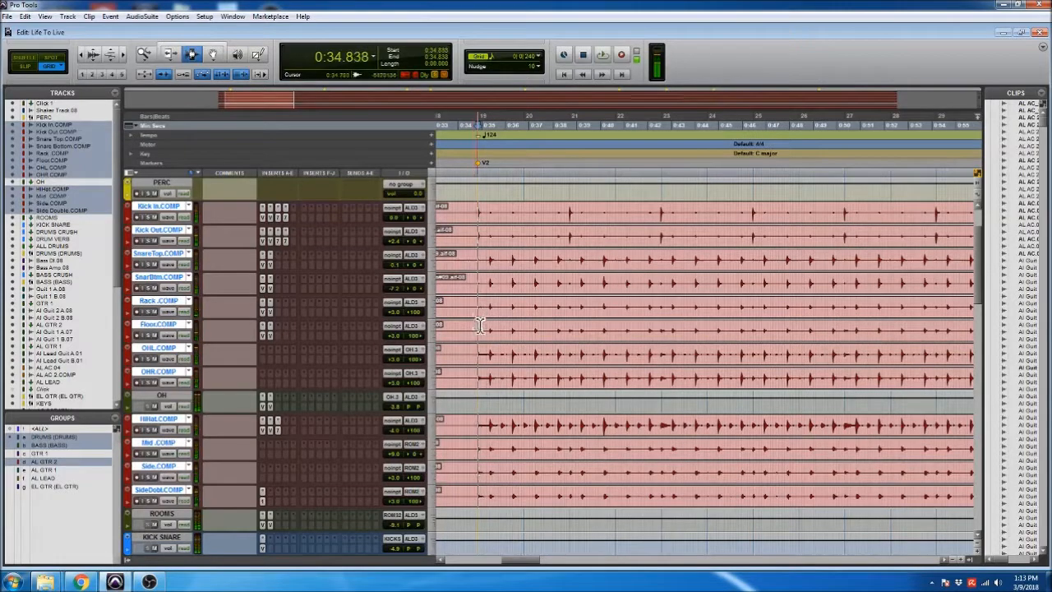
pyautogui.click(189, 206)
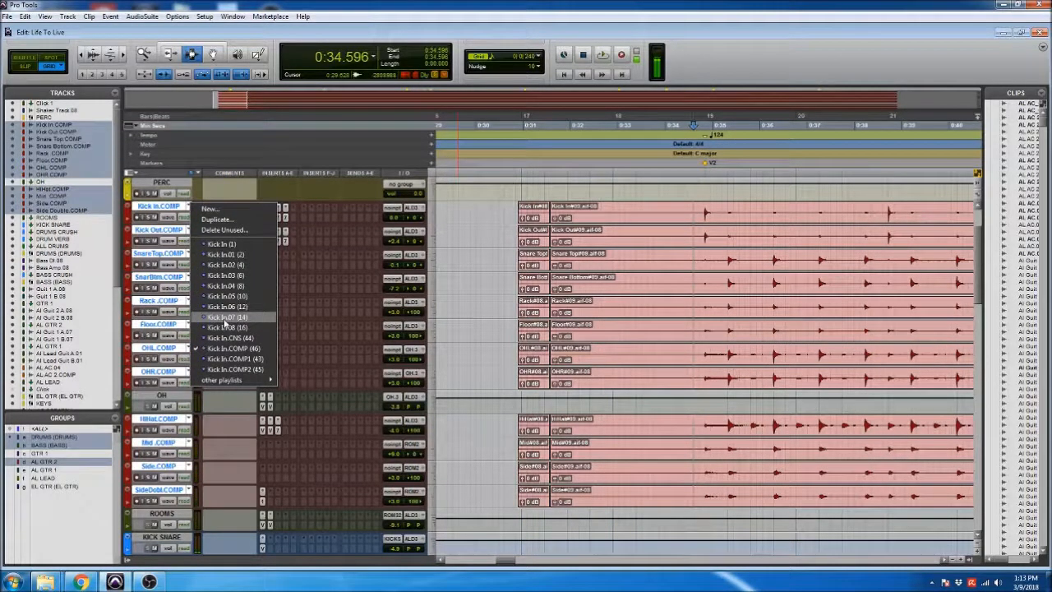
pyautogui.click(225, 318)
pyautogui.press('space')
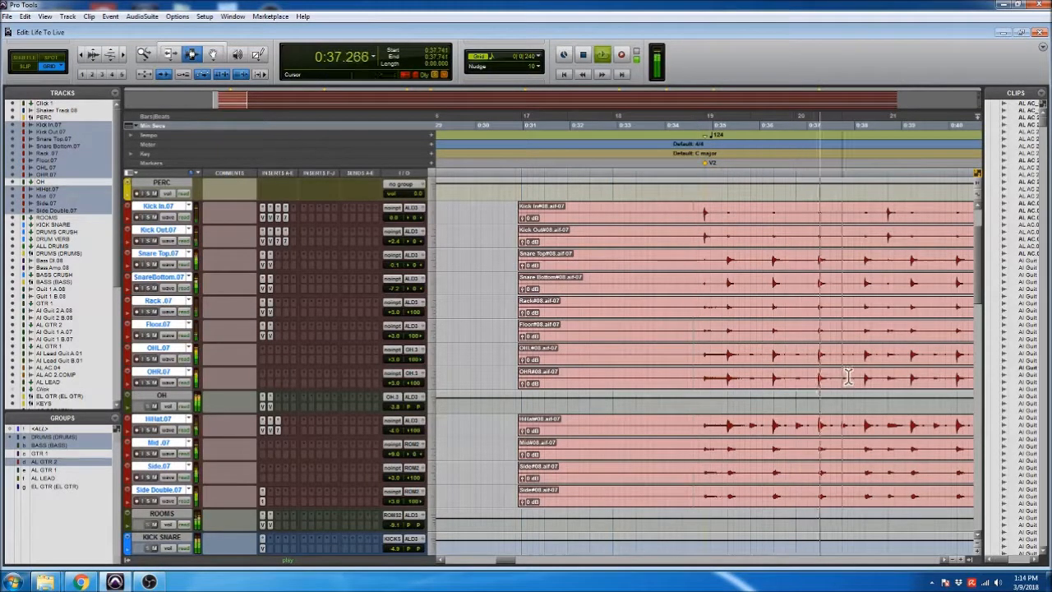
pyautogui.press('t')
pyautogui.click(791, 368)
pyautogui.press('space')
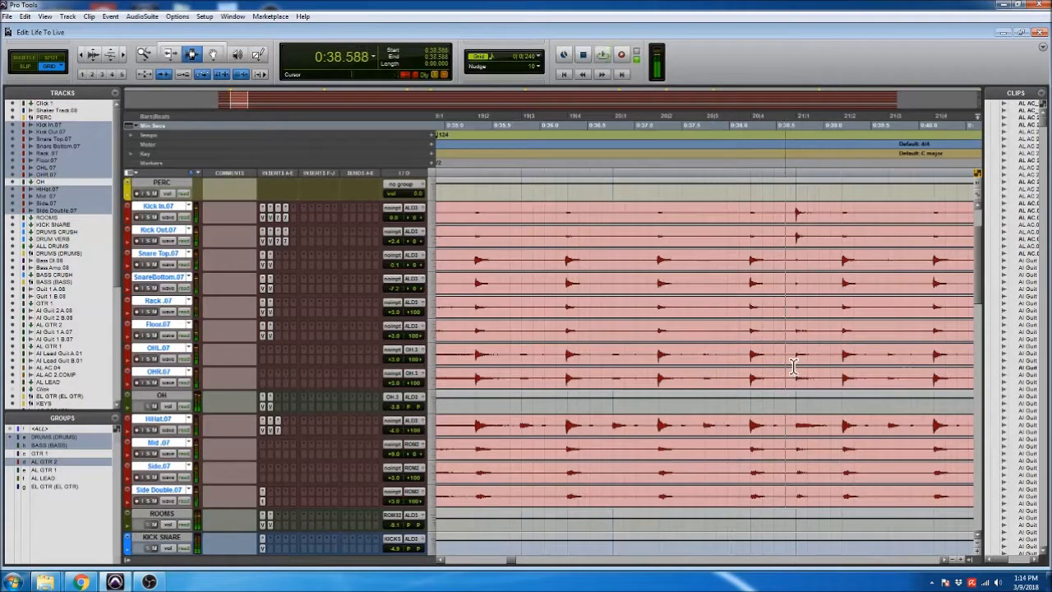
pyautogui.click(740, 373)
pyautogui.press('space')
pyautogui.press('space')
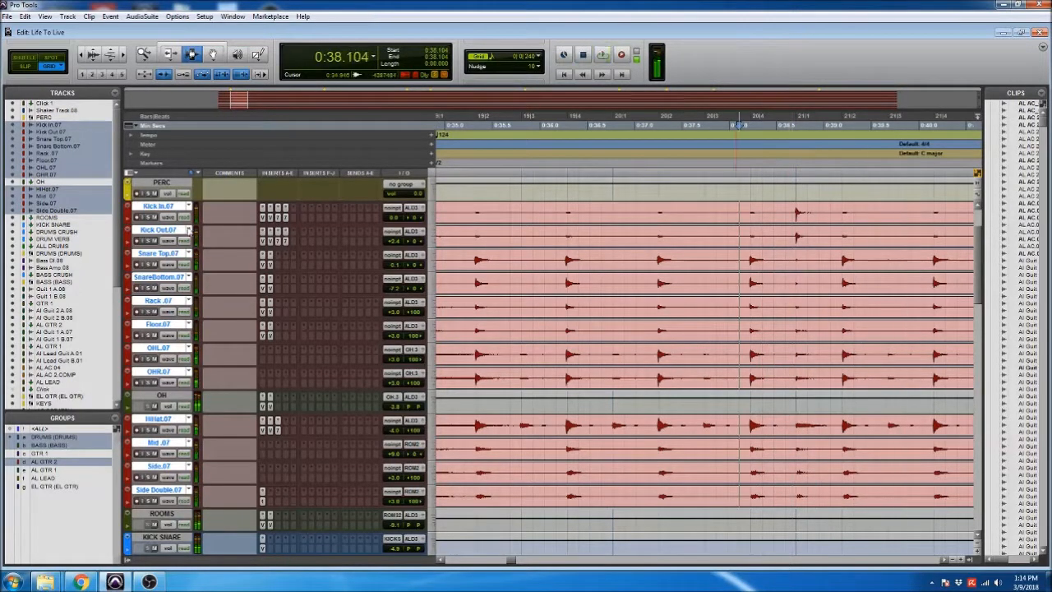
# - Switch the drum tracks to playlist 08 and audition the hits from about 0:38.1
pyautogui.click(190, 208)
pyautogui.click(246, 327)
pyautogui.press('space')
pyautogui.press('space')
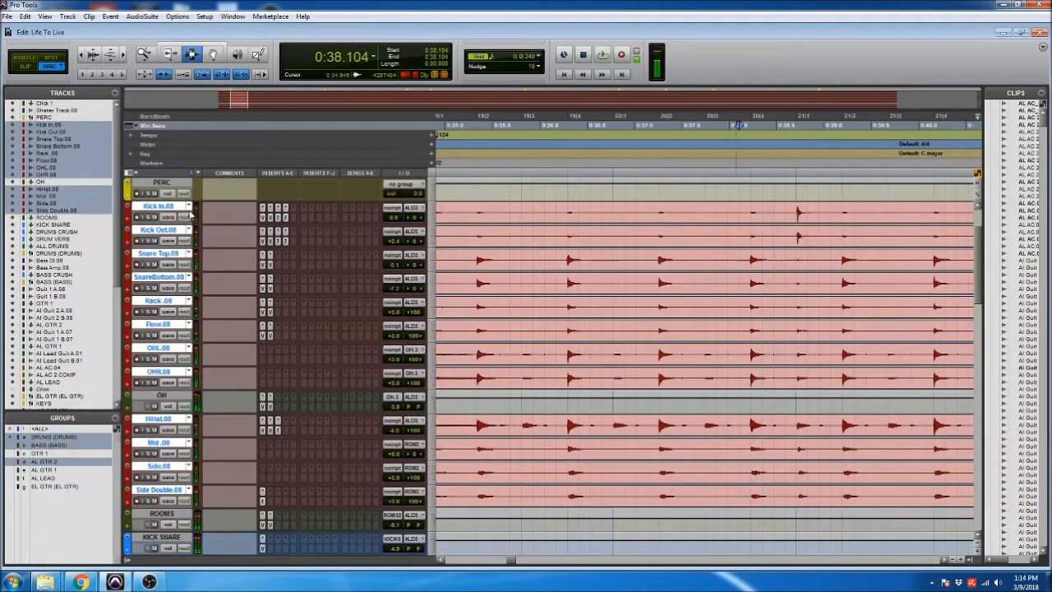
# - Return the drum tracks to playlist 07 and select the verse from about 0:34.5 to the C1 marker
pyautogui.click(190, 208)
pyautogui.click(222, 316)
pyautogui.click(624, 345)
pyautogui.press('r')
pyautogui.press('r')
pyautogui.click(632, 303)
pyautogui.hscroll(8, 641, 308)
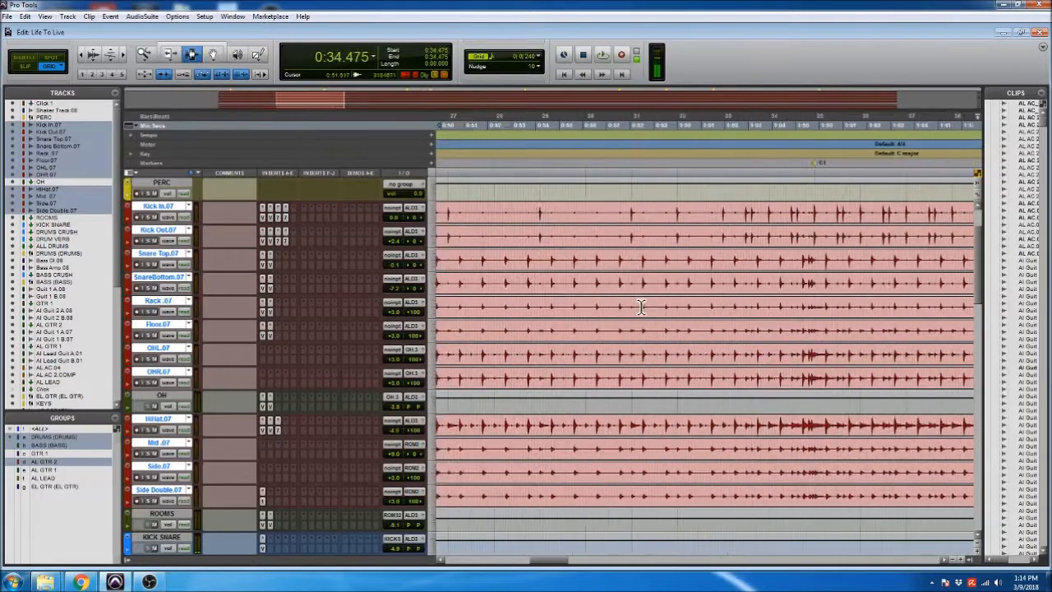
pyautogui.doubleClick(651, 259)
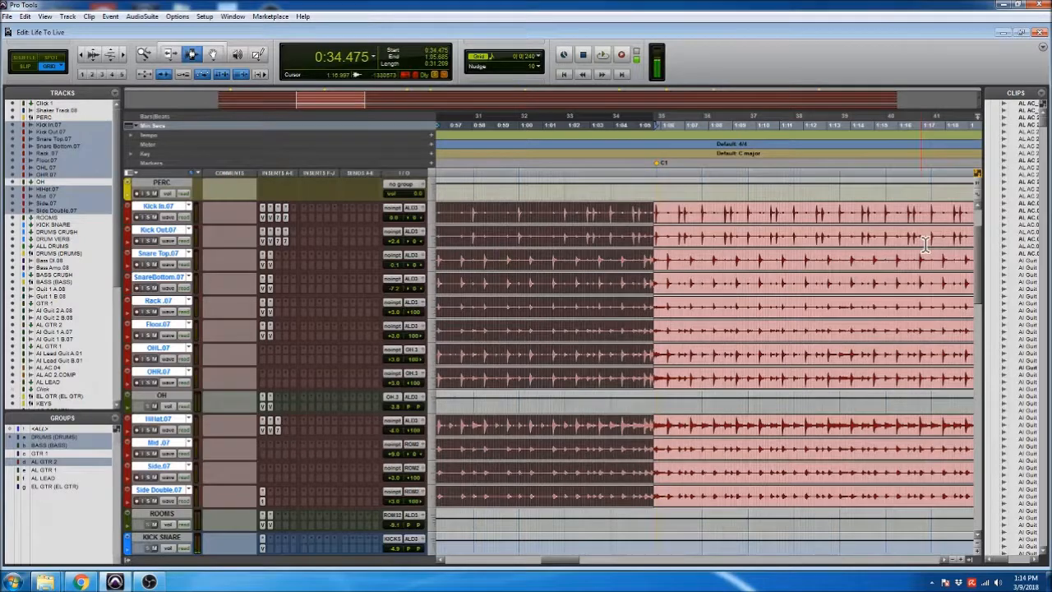
# - Copy the verse from about 0:34.2 to the C1 marker on drum playlist 07 and paste it into the COMP playlist
pyautogui.click(560, 284)
pyautogui.press('r')
pyautogui.press('r')
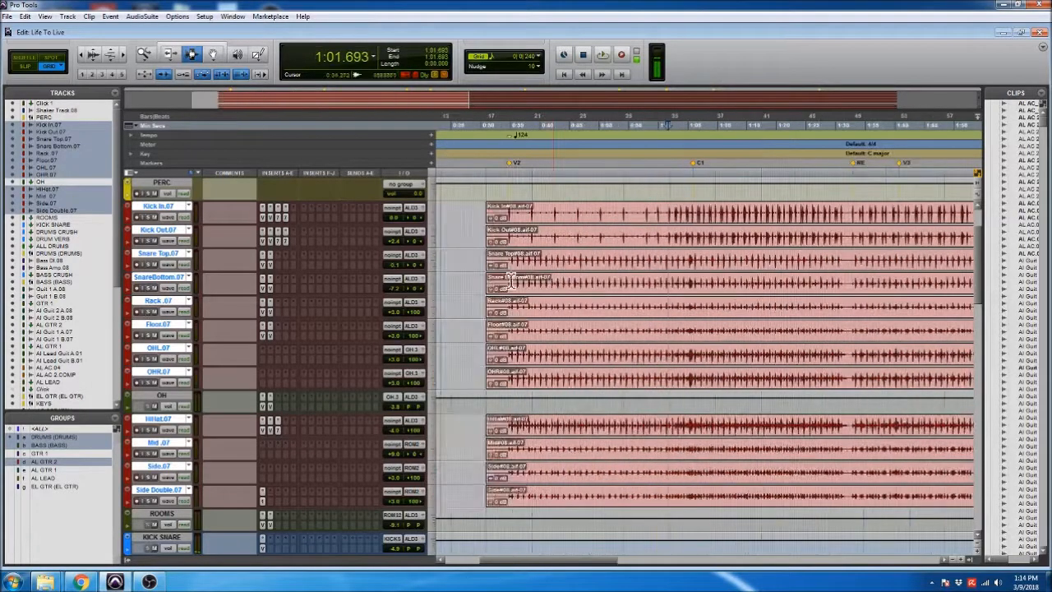
pyautogui.moveTo(505, 260); pyautogui.dragTo(697, 255)
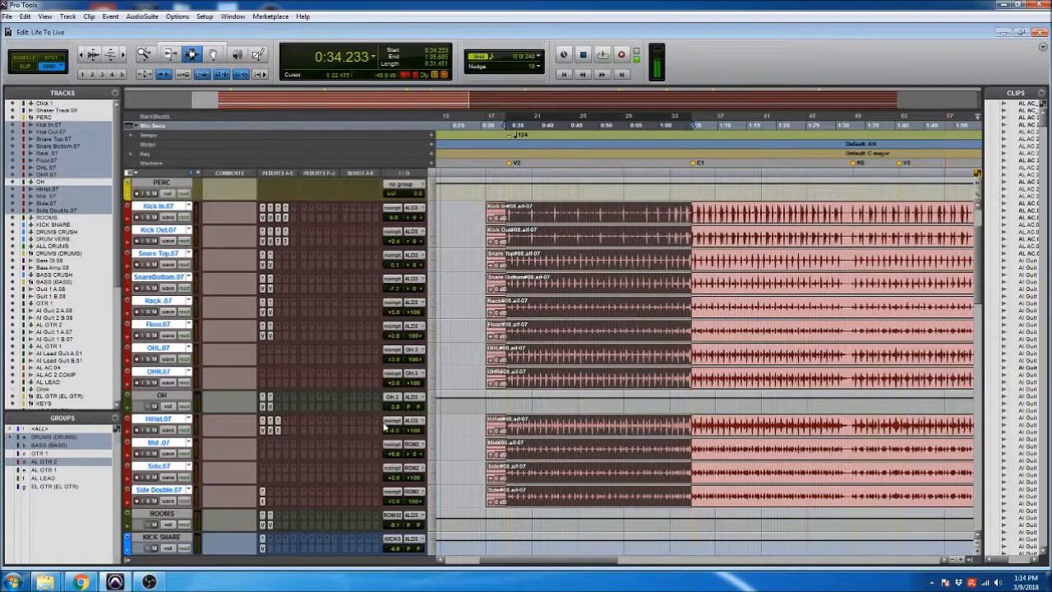
pyautogui.click(189, 207)
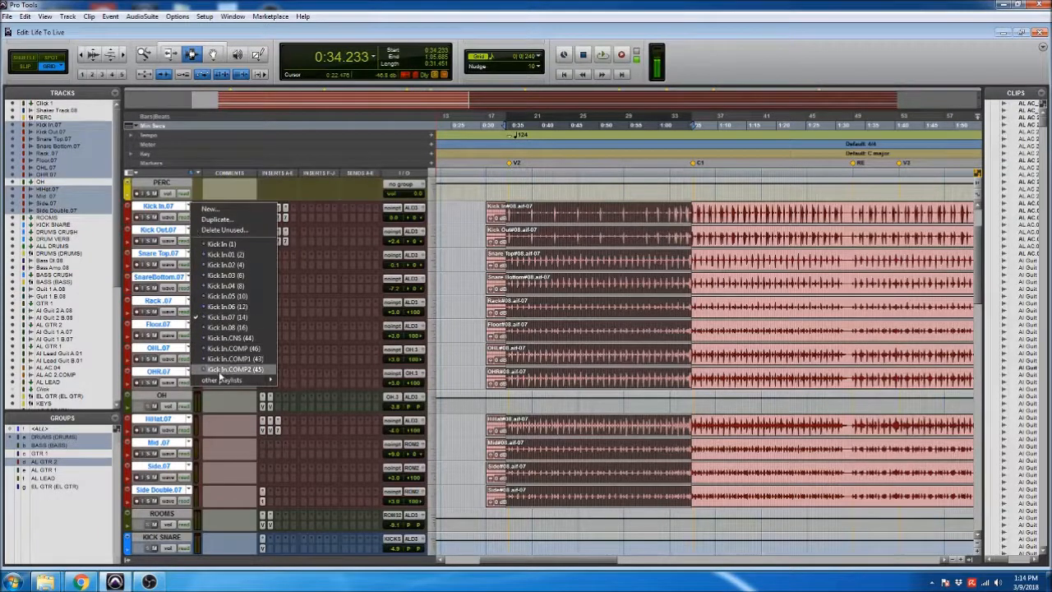
pyautogui.click(232, 349)
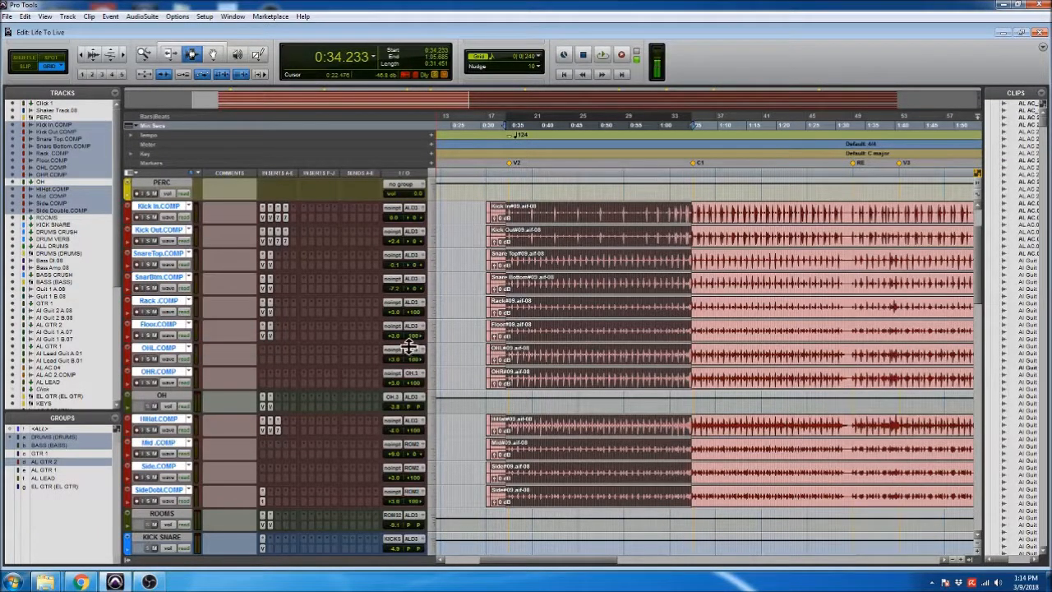
# - Select the leftover drum clips just before the pasted verse, and then all clips on the grouped COMP tracks
pyautogui.click(516, 271)
pyautogui.hotkey('ctrl', ']')
pyautogui.hotkey('ctrl', ']')
pyautogui.hotkey('ctrl', ']')
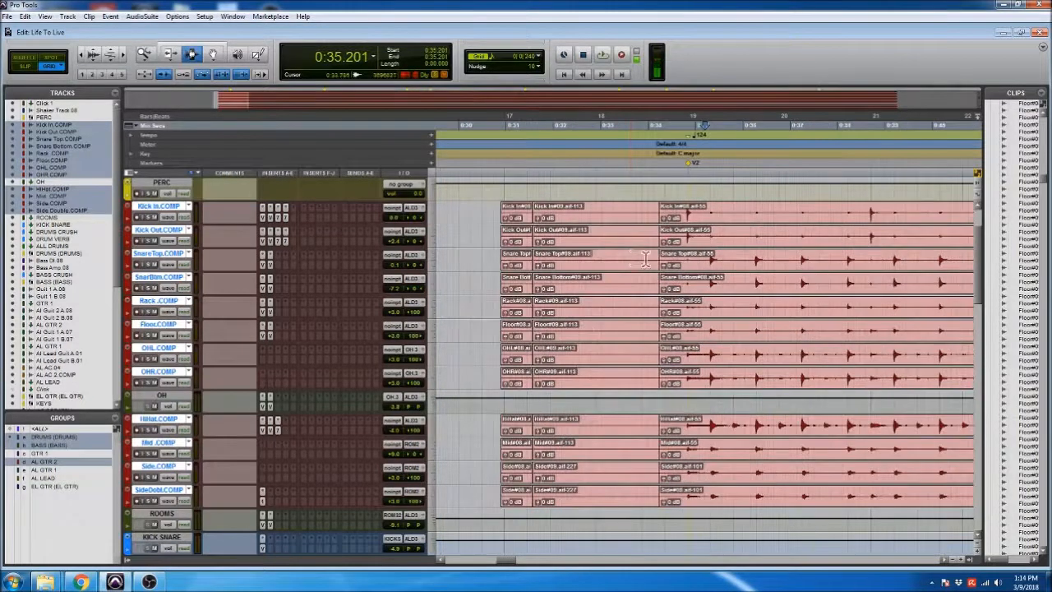
pyautogui.moveTo(659, 261); pyautogui.dragTo(536, 271)
pyautogui.click(595, 269)
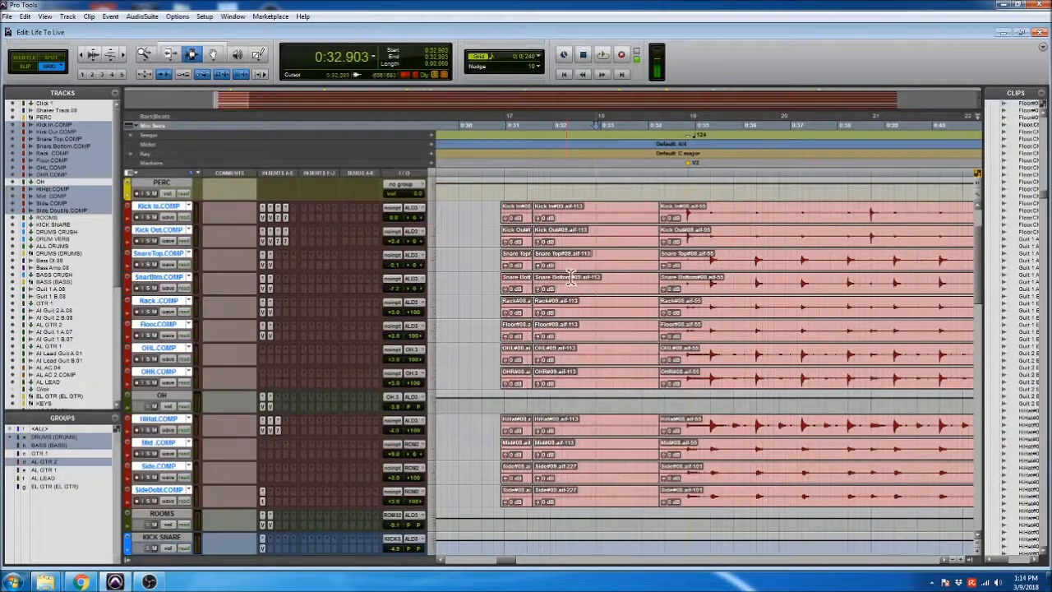
pyautogui.click(565, 289)
pyautogui.click(487, 282)
pyautogui.click(601, 286)
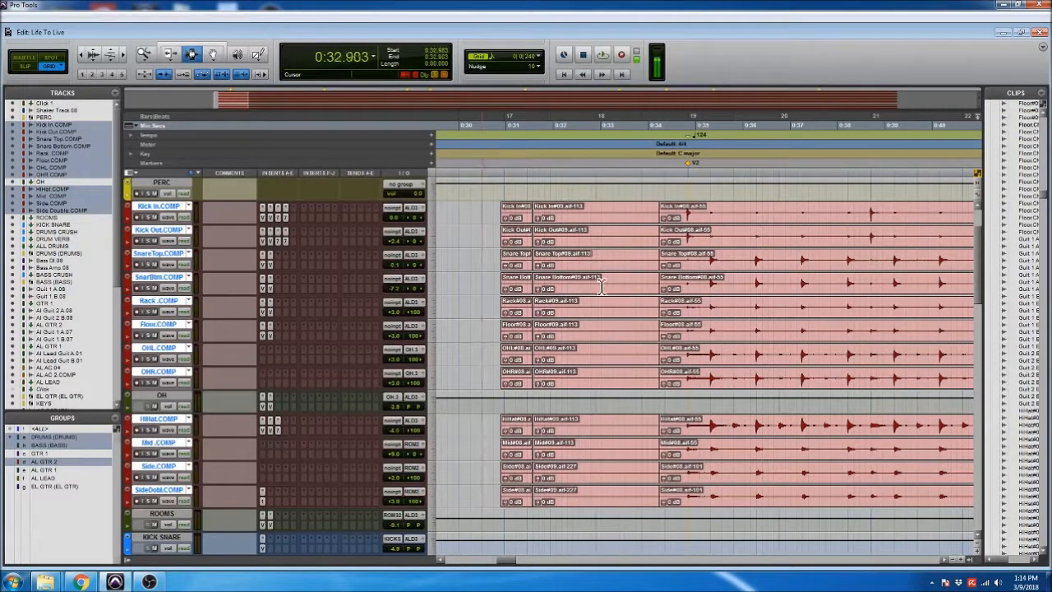
pyautogui.click(574, 296)
pyautogui.click(580, 272)
pyautogui.doubleClick(571, 274)
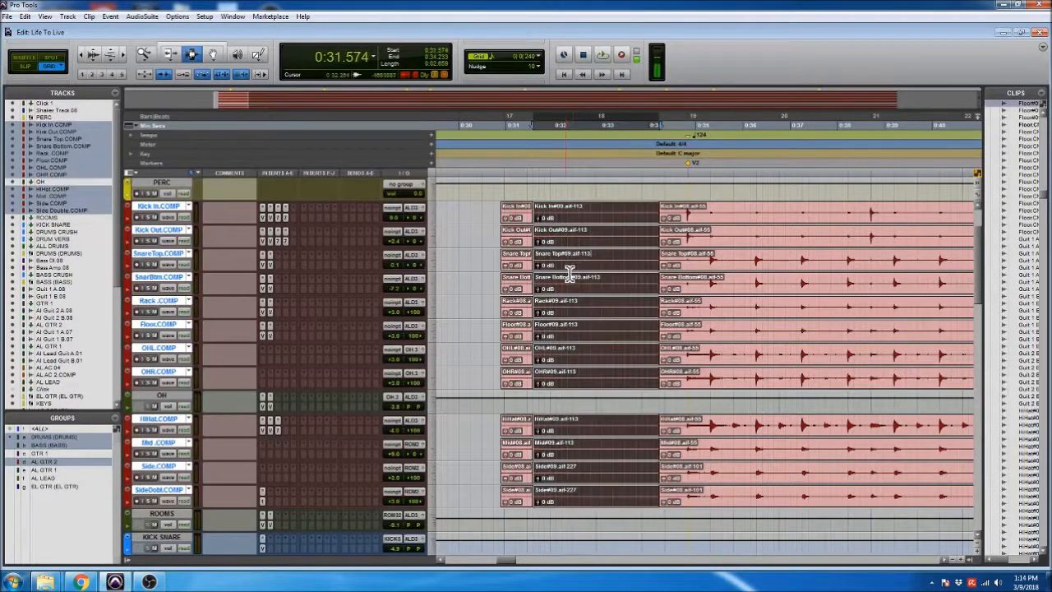
pyautogui.tripleClick(583, 268)
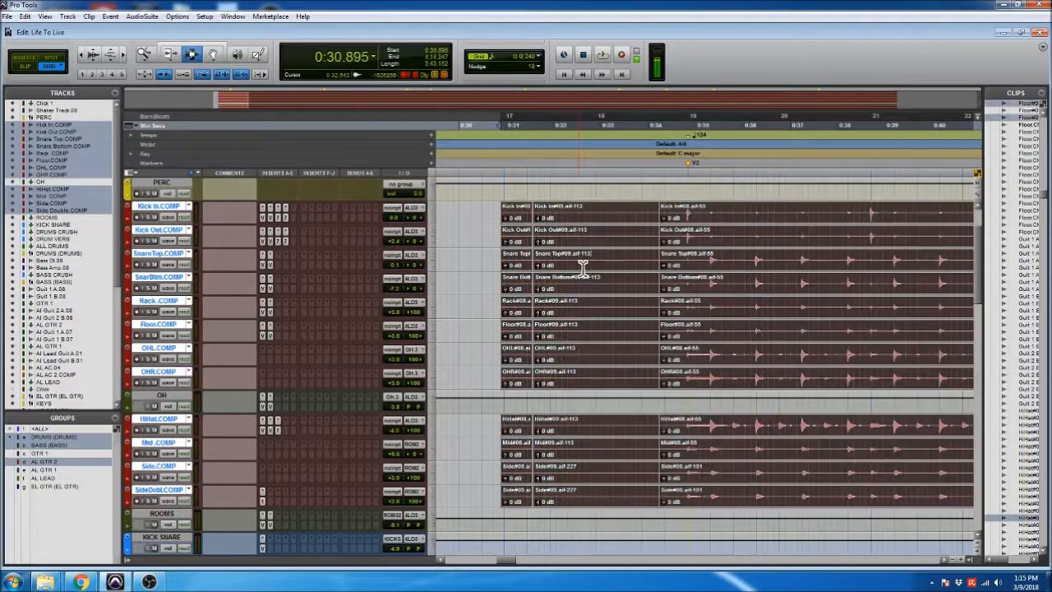
pyautogui.click(476, 279)
# - Delete the two leftover clips before the pasted verse, clearing all grouped drum tracks up to about 0:34.2
pyautogui.doubleClick(575, 279)
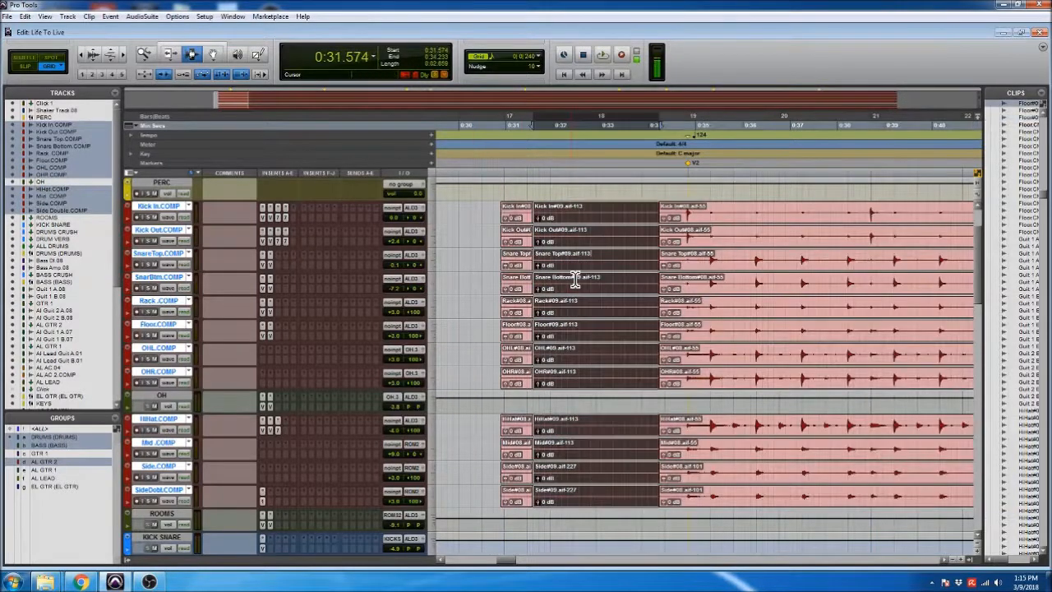
pyautogui.press('Delete')
pyautogui.doubleClick(522, 267)
pyautogui.press('Delete')
pyautogui.moveTo(498, 266); pyautogui.dragTo(446, 272)
pyautogui.press('Delete')
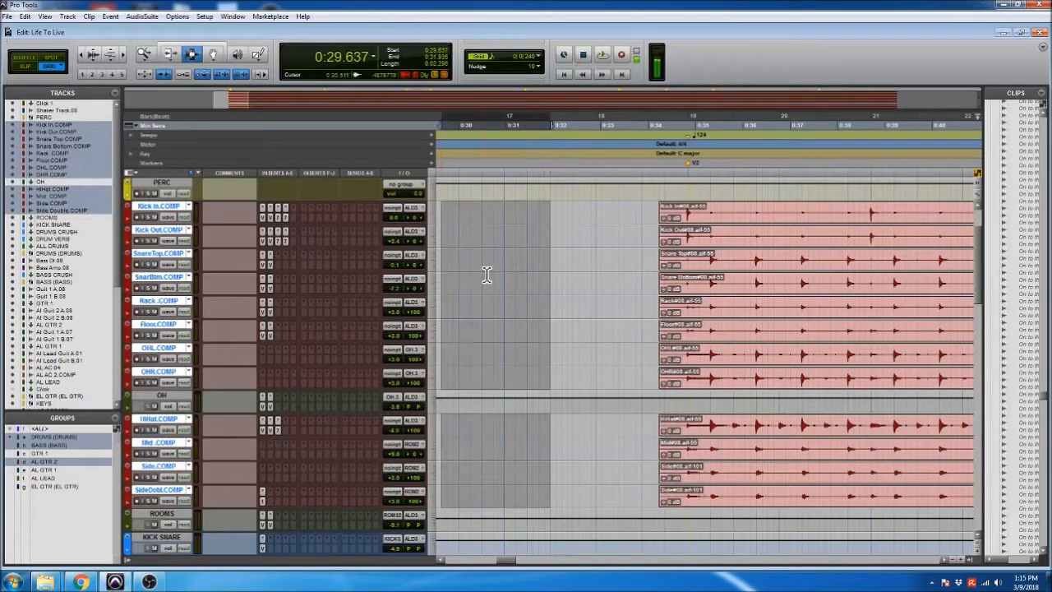
pyautogui.click(538, 271)
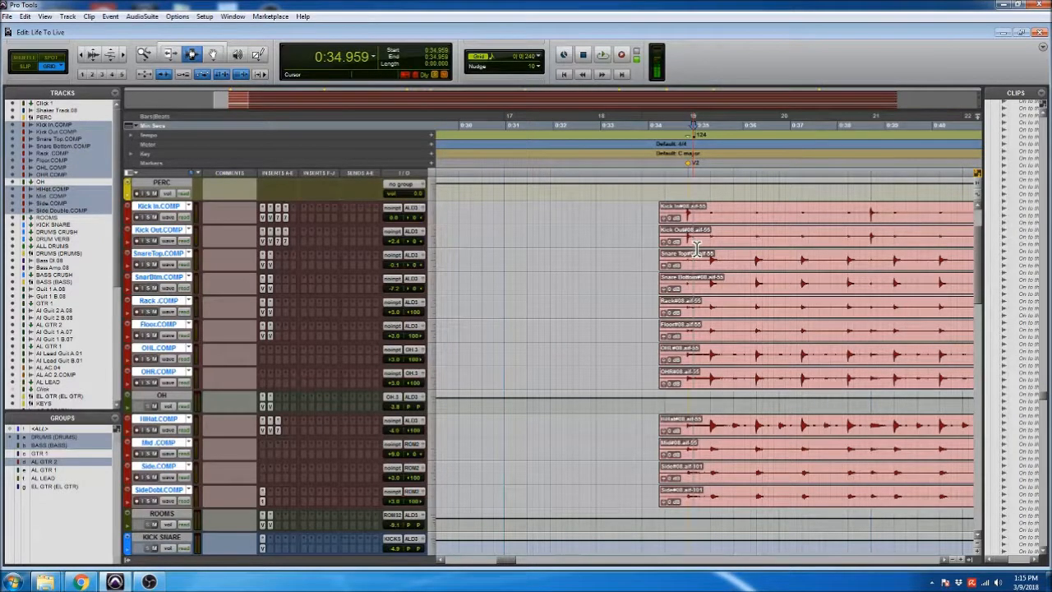
# - Audition the lead-in to the pasted verse on the COMP drum tracks from about 0:34.1
pyautogui.press('t')
pyautogui.press('t')
pyautogui.press('t')
pyautogui.press('r')
pyautogui.press('r')
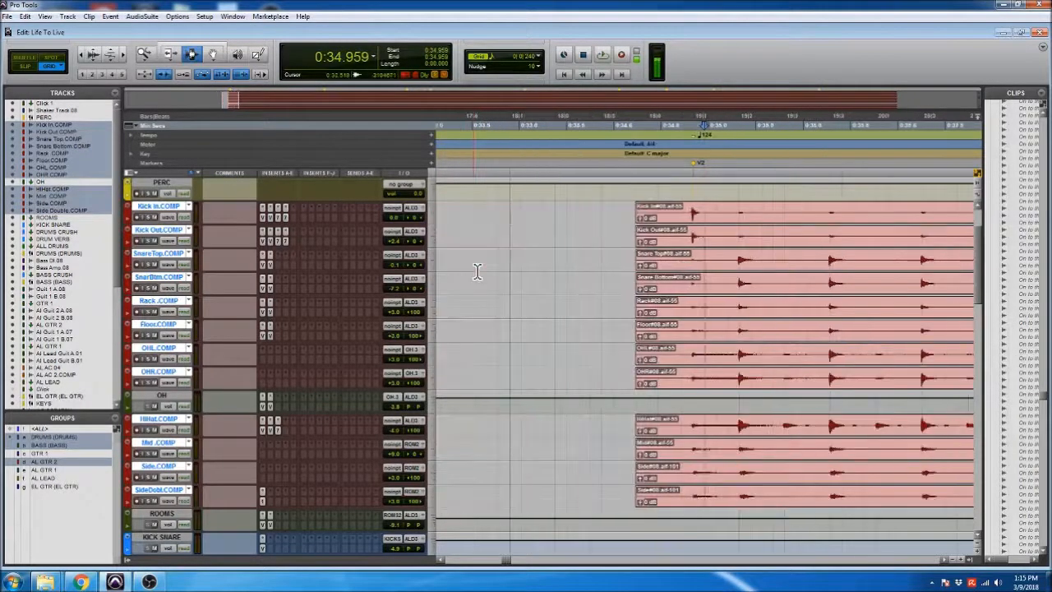
pyautogui.click(590, 266)
pyautogui.press('r')
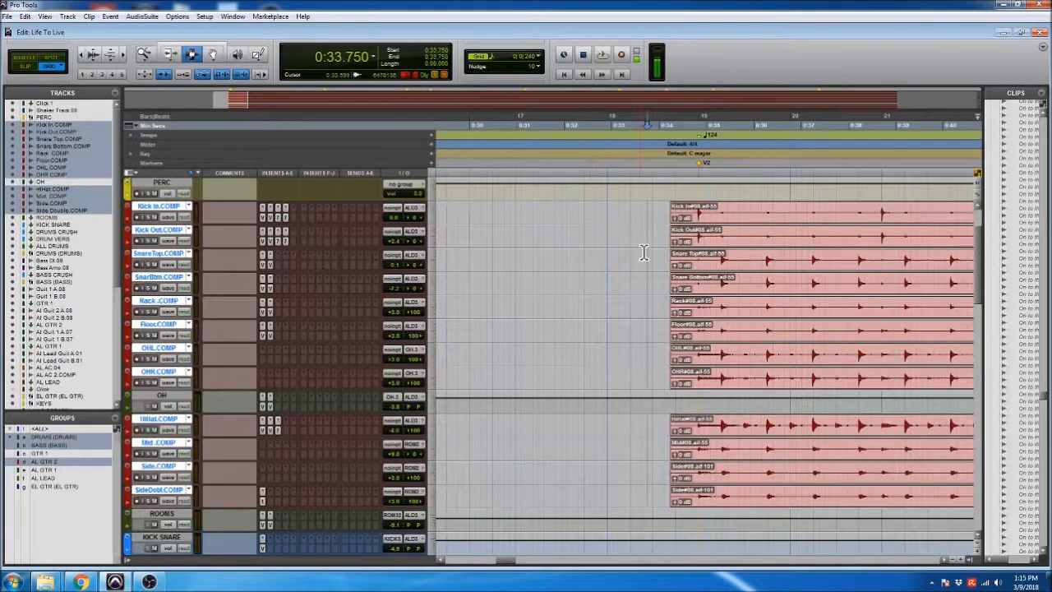
pyautogui.press('t')
pyautogui.press('r')
pyautogui.click(761, 239)
pyautogui.press('t')
pyautogui.press('t')
pyautogui.click(521, 258)
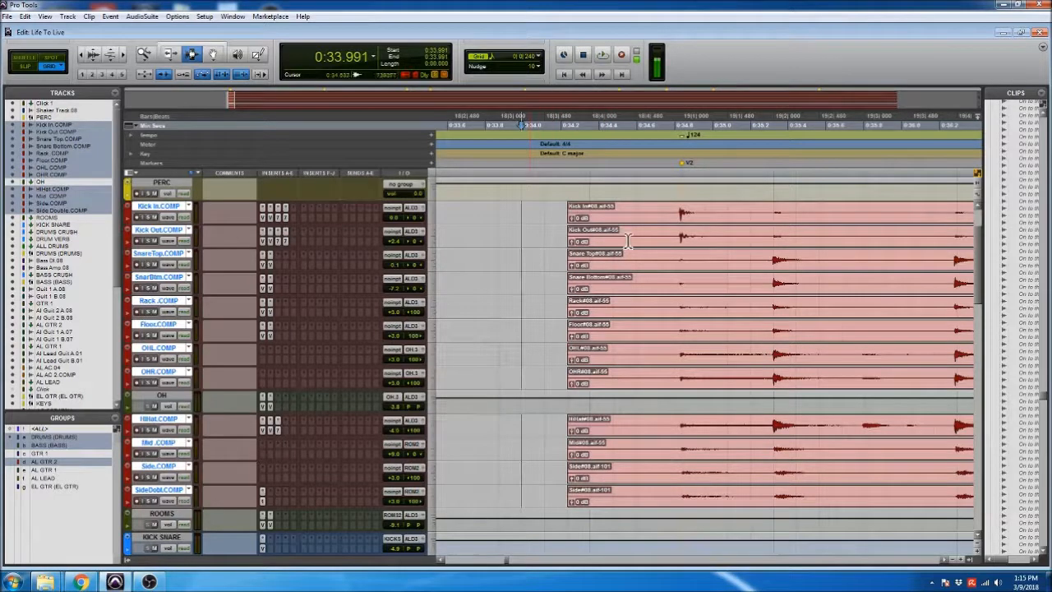
pyautogui.click(645, 249)
pyautogui.click(540, 253)
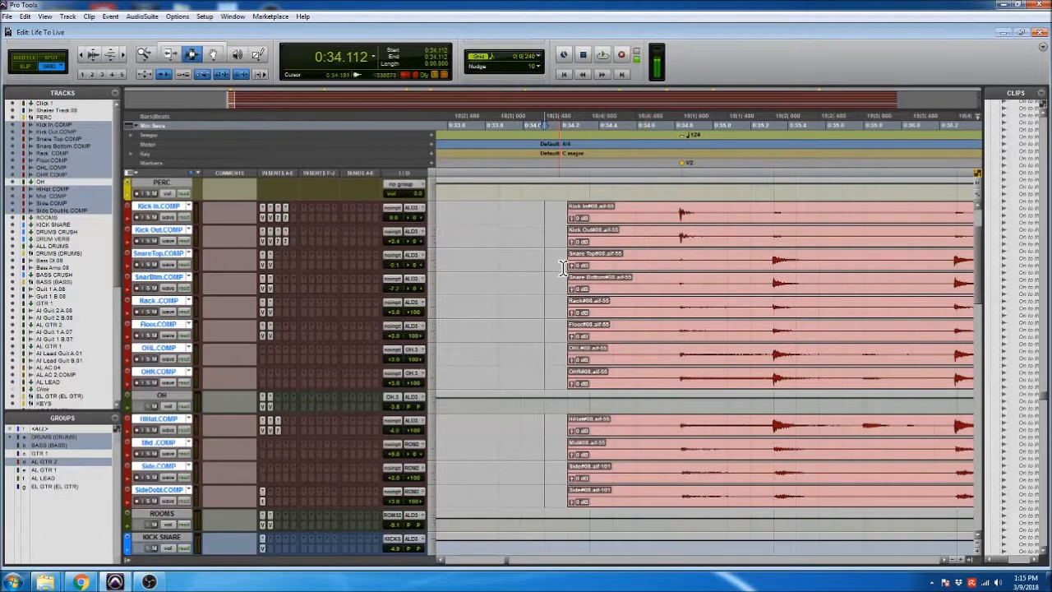
pyautogui.press('space')
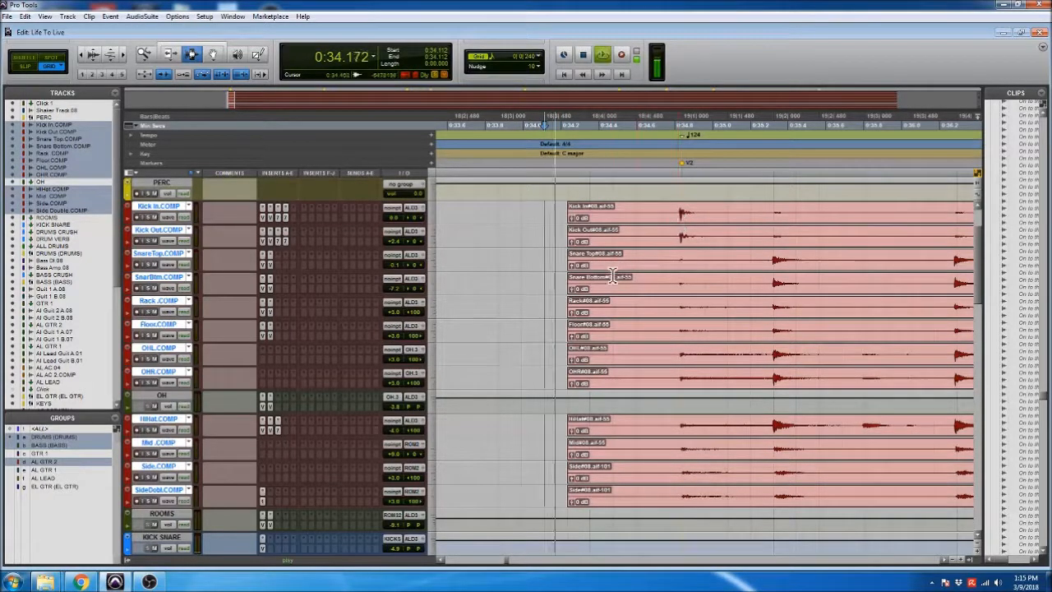
pyautogui.press('space')
# - Fade in the COMP drum clips from their start up to the first kick hit at about 0:34.828
pyautogui.click(567, 247)
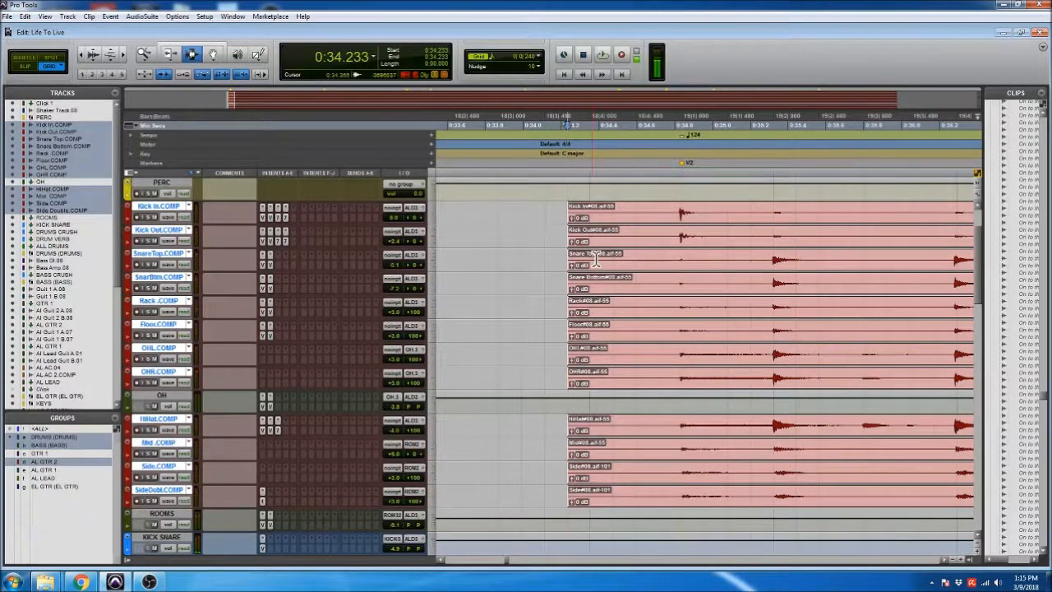
pyautogui.click(679, 255)
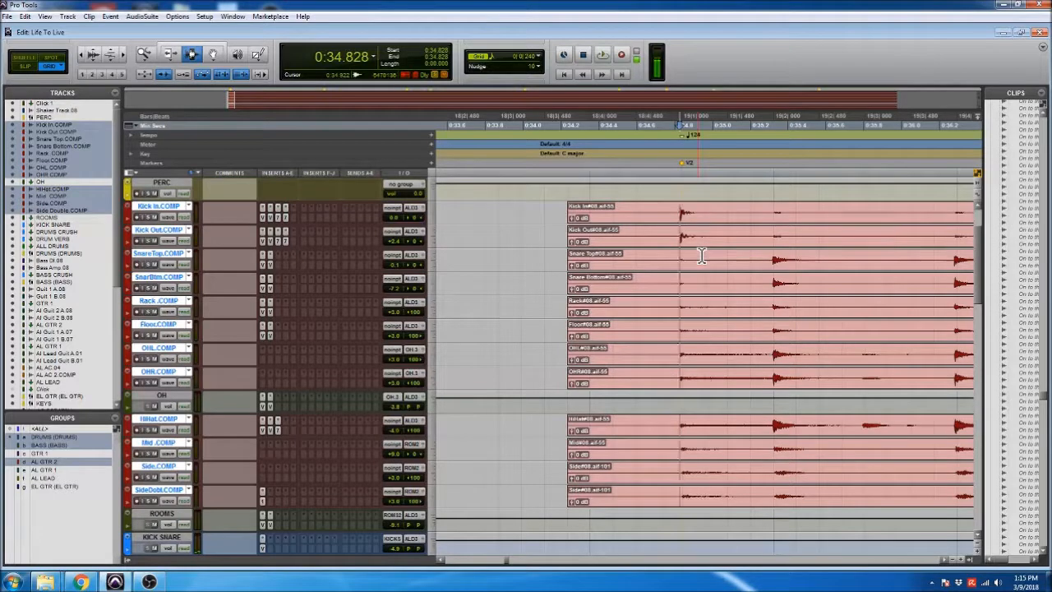
pyautogui.press('d')
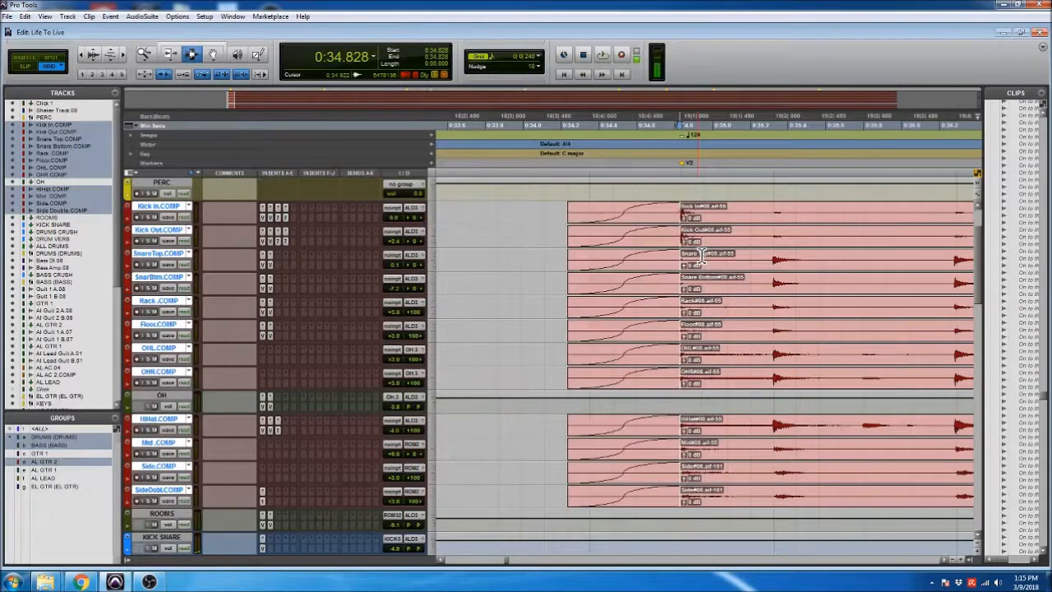
# - Trim the start of the drum fade-ins to 0:34.819 in Slip mode, leaving about 8 ms, and return to Grid mode
pyautogui.click(614, 248)
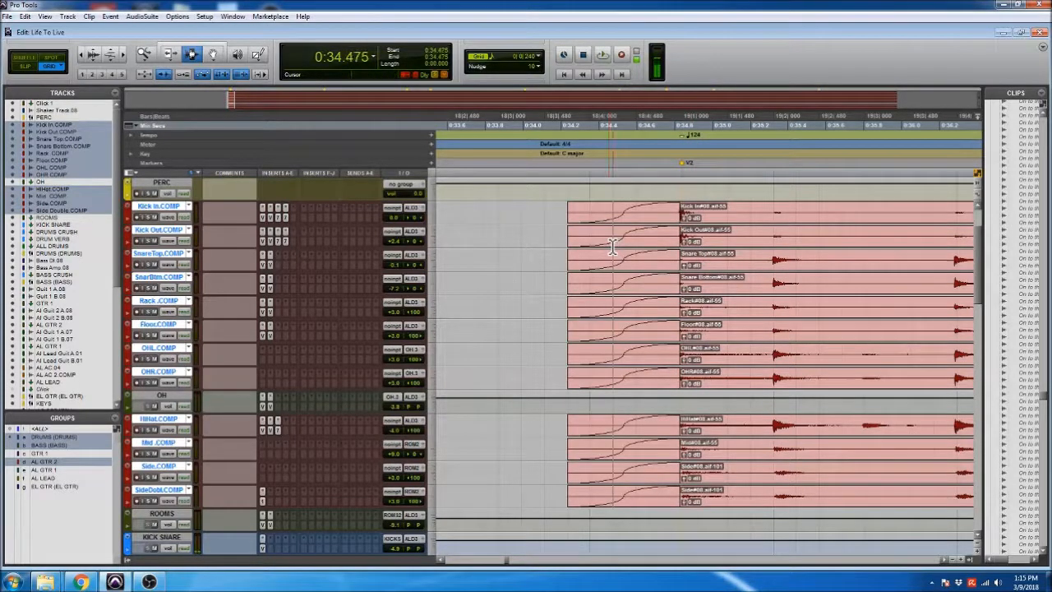
pyautogui.hotkey('ctrl', ']')
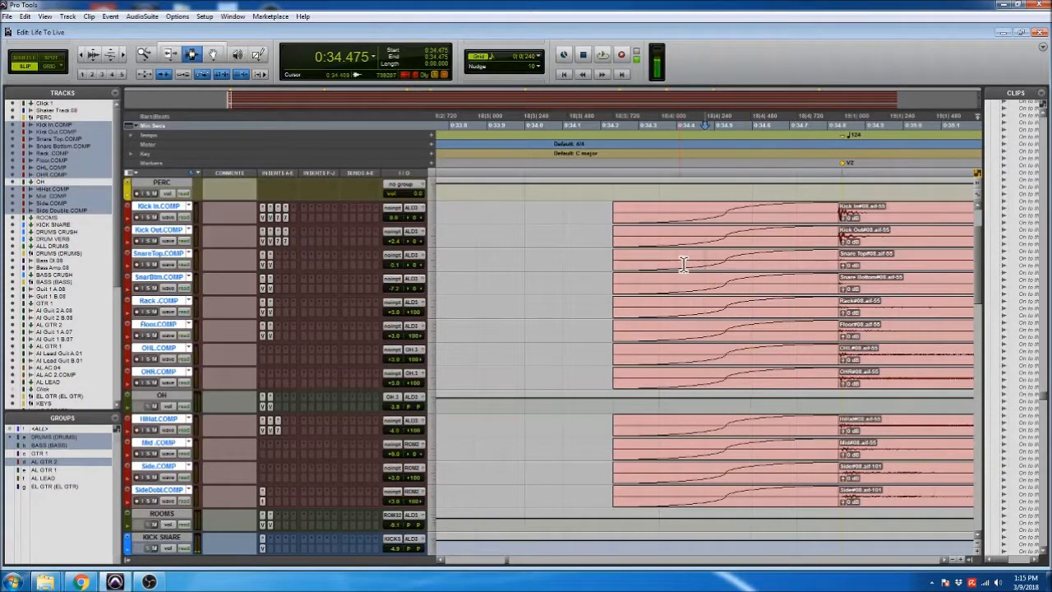
pyautogui.press('F6')
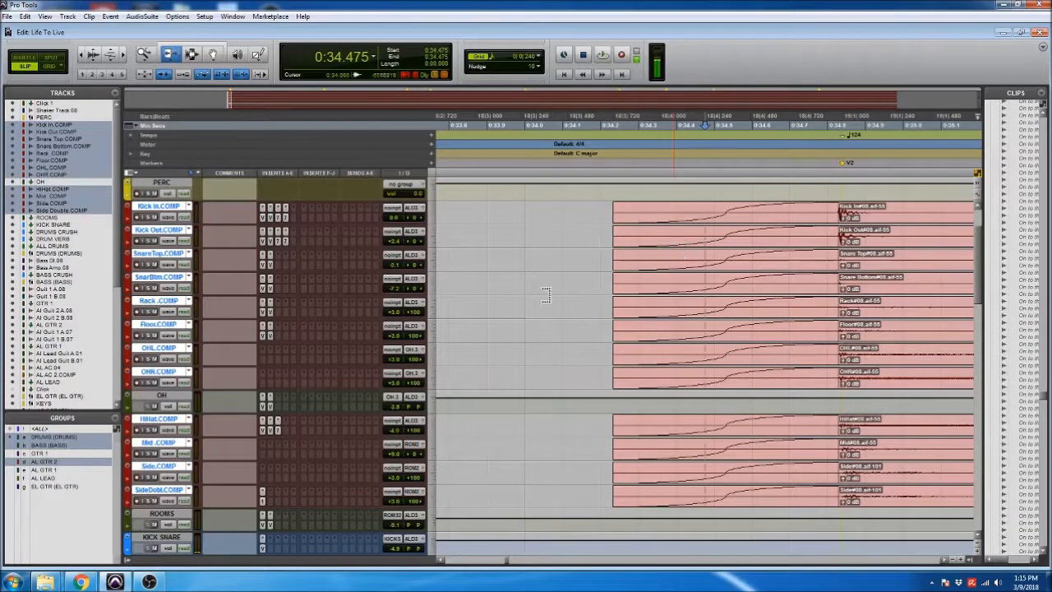
pyautogui.moveTo(611, 258); pyautogui.dragTo(829, 259)
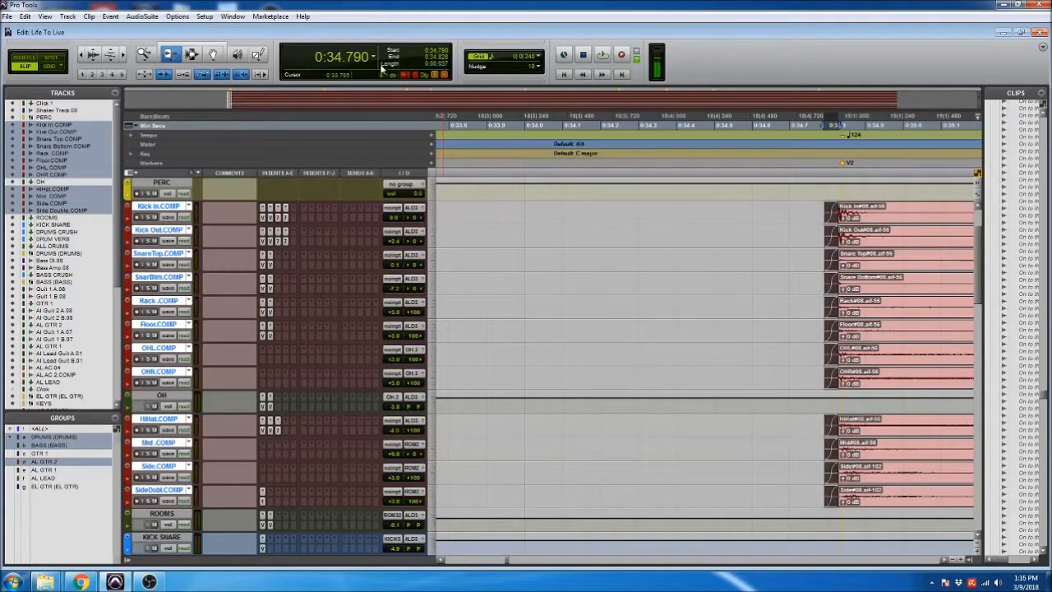
pyautogui.click(374, 59)
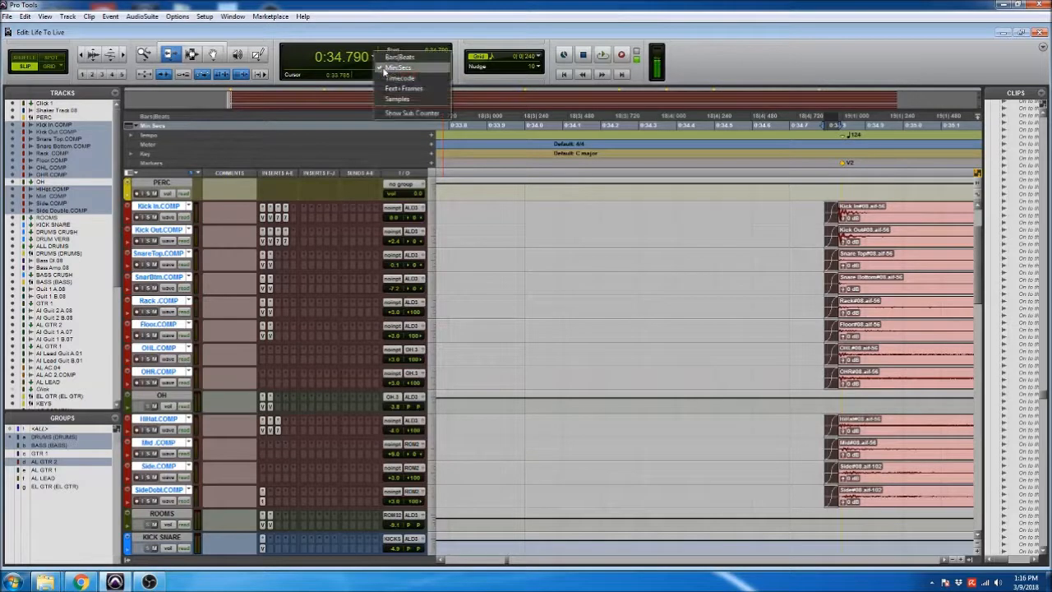
pyautogui.click(385, 69)
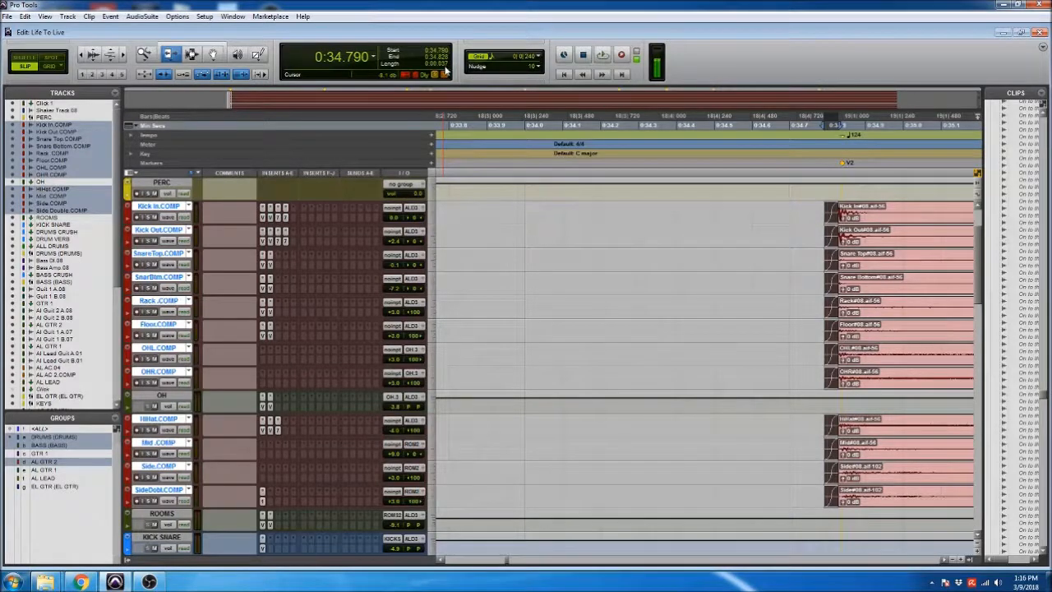
pyautogui.click(835, 240)
pyautogui.moveTo(835, 240); pyautogui.dragTo(841, 240)
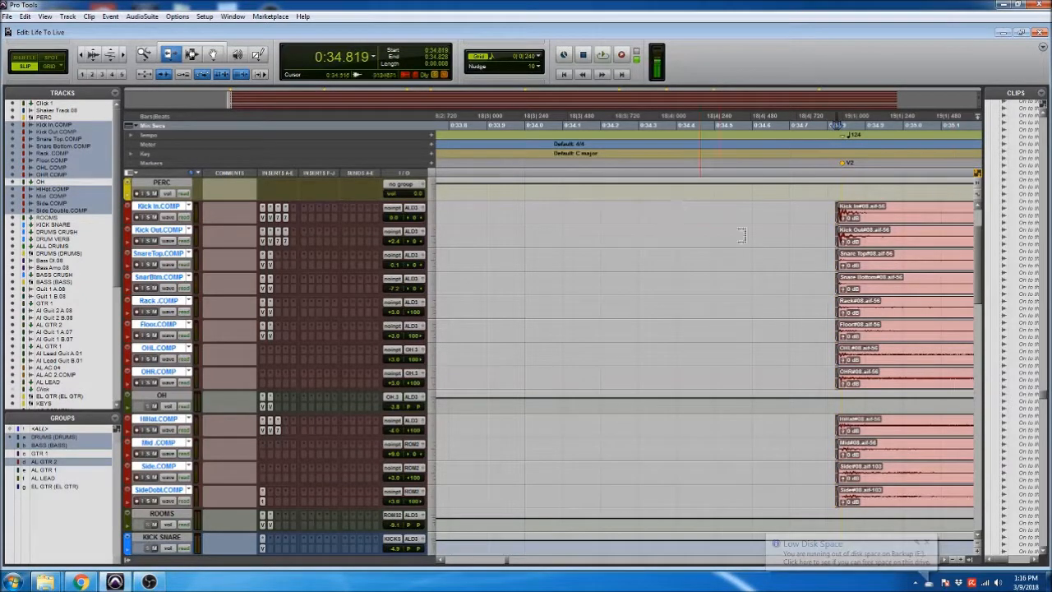
pyautogui.press('F7')
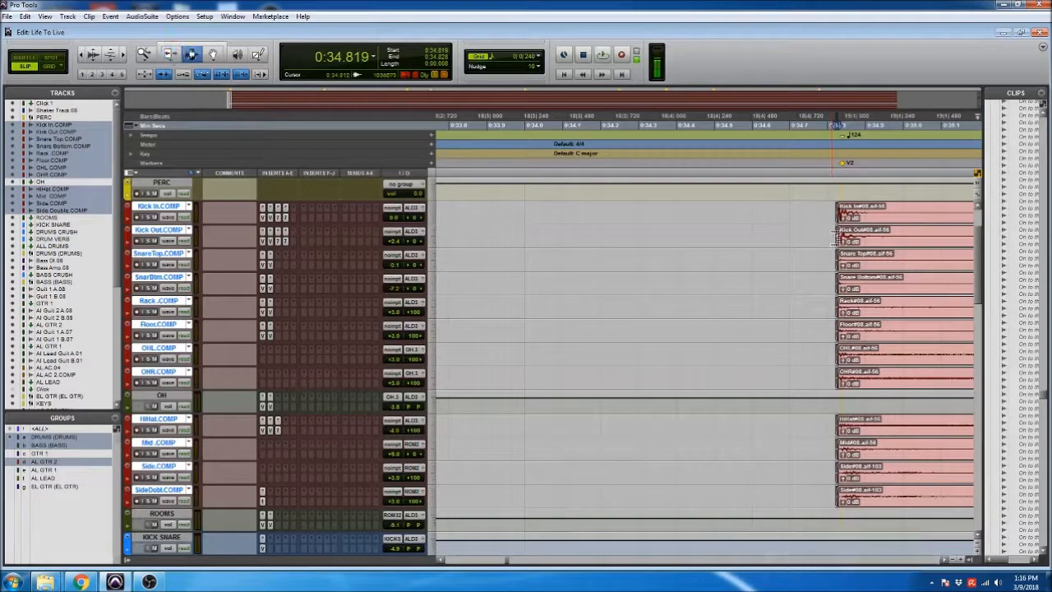
pyautogui.click(838, 237)
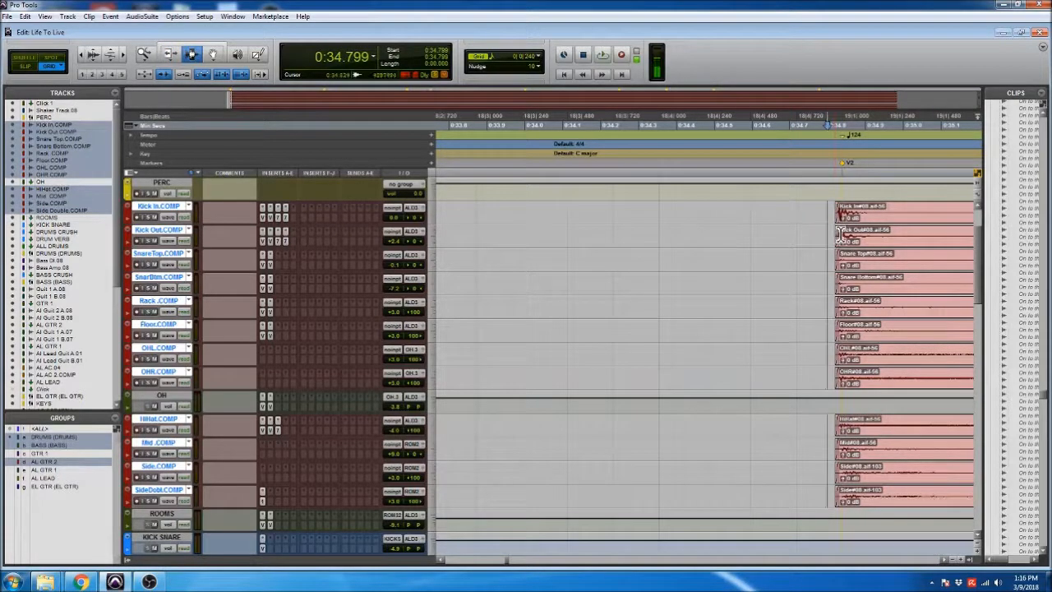
# - Extend the start of the drum fade-ins out to 0:34.717 and trim it back to 0:34.819
pyautogui.press('F6')
pyautogui.moveTo(838, 237); pyautogui.dragTo(805, 243)
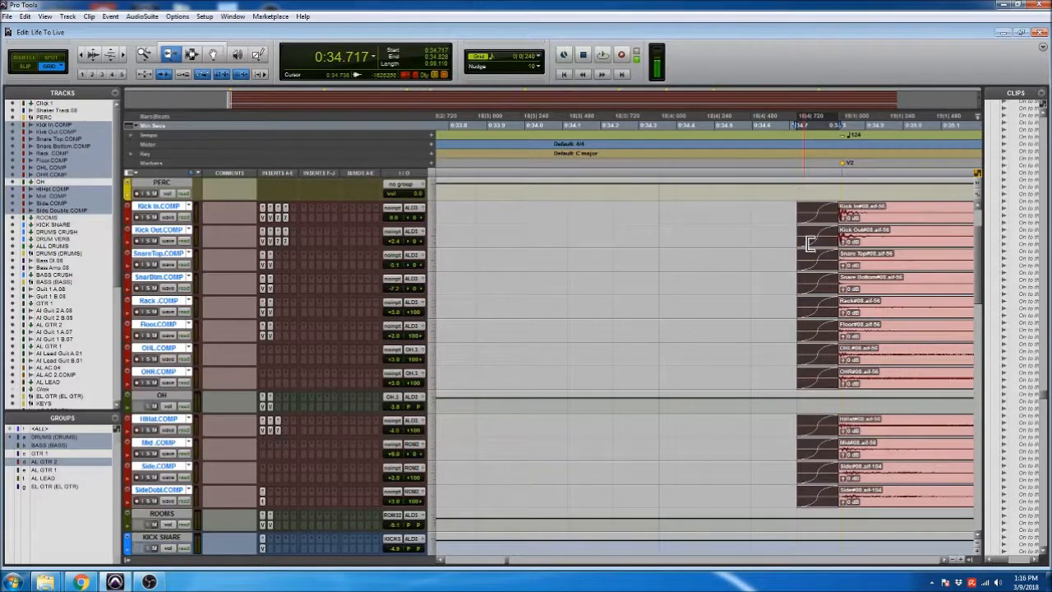
pyautogui.moveTo(810, 243); pyautogui.dragTo(842, 244)
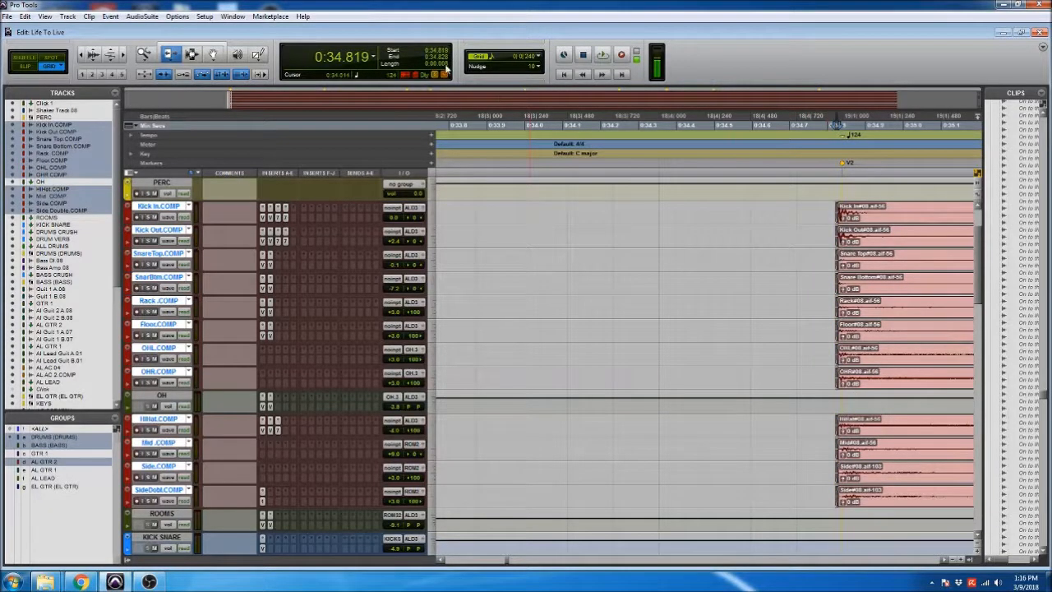
# - Play the COMP drum tracks from the trimmed verse start at 0:34.819 to check the entry
pyautogui.press('F7')
pyautogui.click(675, 328)
pyautogui.hscroll(2, 787, 294)
pyautogui.press('space')
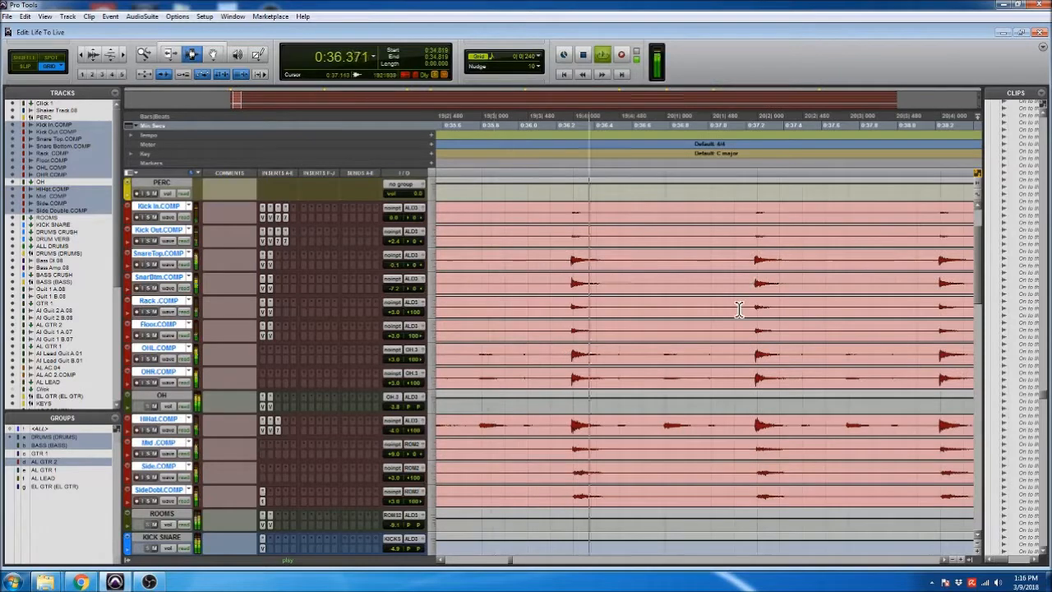
pyautogui.press('r')
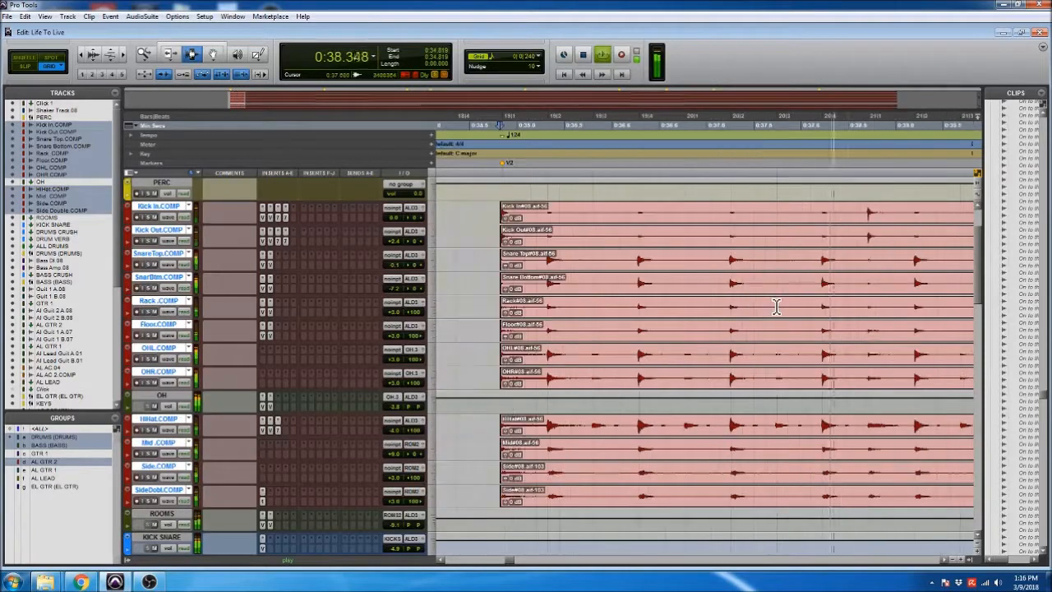
pyautogui.press('space')
# - Stop playback and examine how the drum hits between about 0:36.2 and 0:38.7 sit against the grid
pyautogui.click(687, 308)
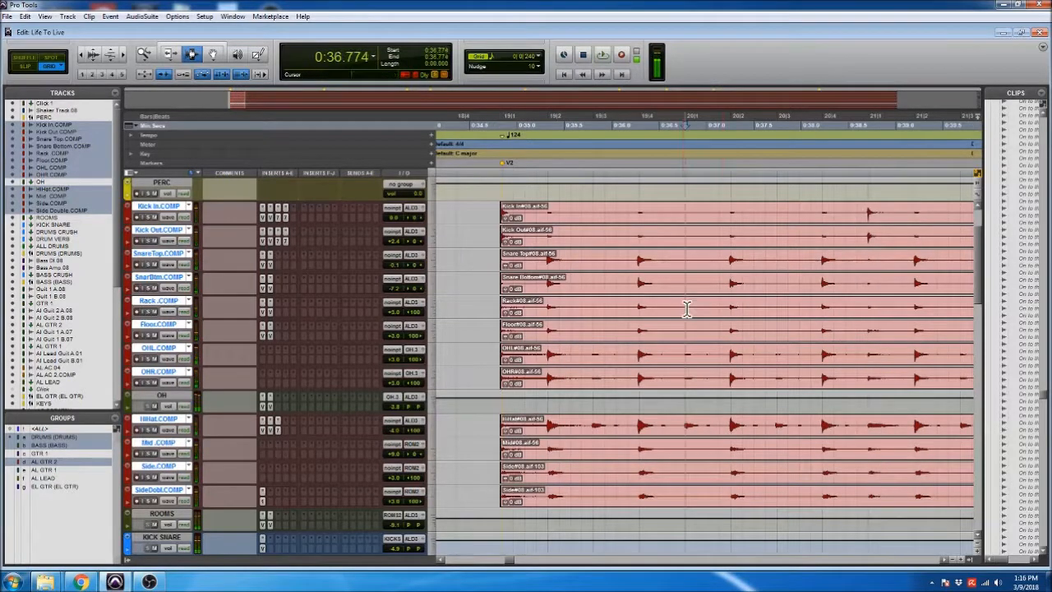
pyautogui.press('t')
pyautogui.press('r')
pyautogui.moveTo(638, 298); pyautogui.dragTo(894, 308)
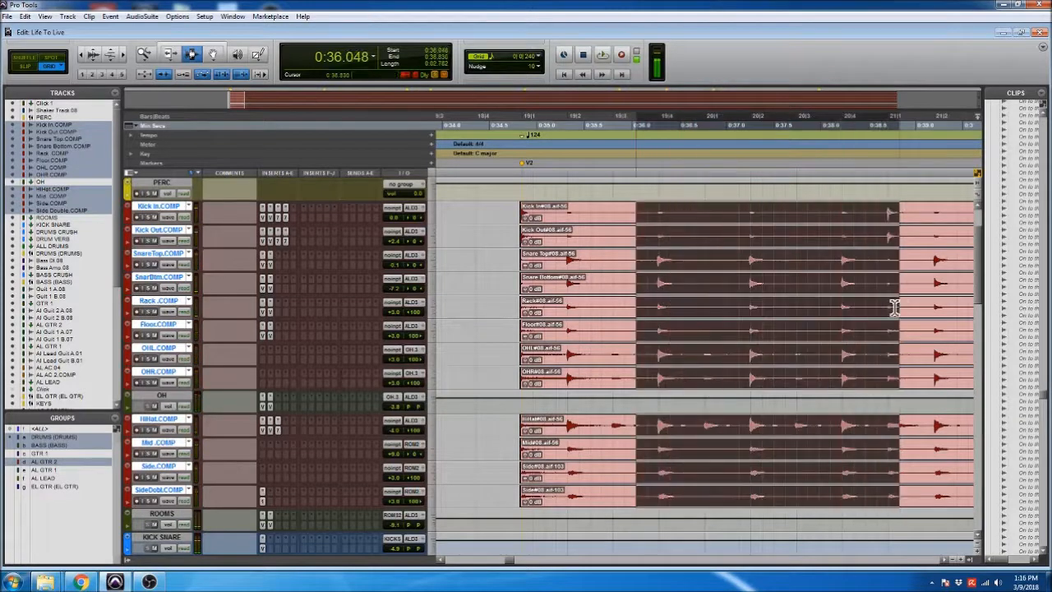
pyautogui.click(705, 309)
pyautogui.click(662, 310)
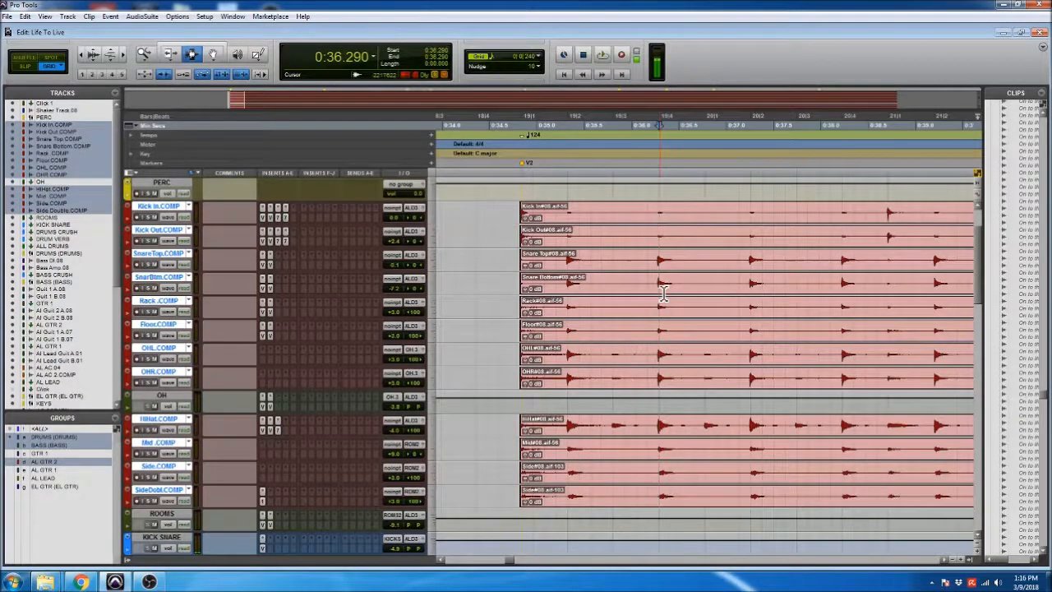
pyautogui.press('t')
pyautogui.press('r')
pyautogui.click(686, 291)
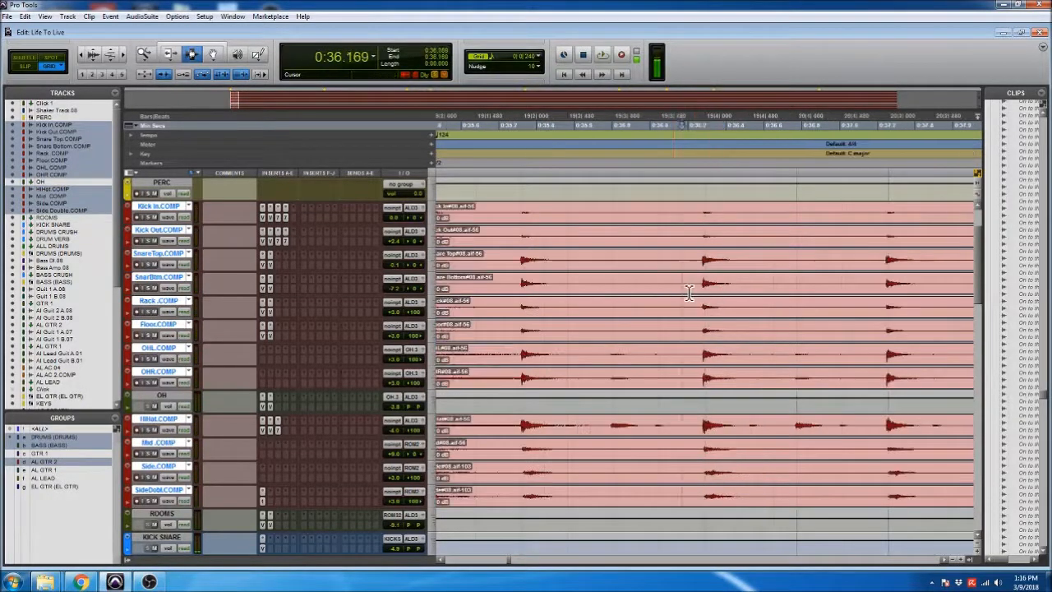
pyautogui.click(701, 287)
pyautogui.click(850, 289)
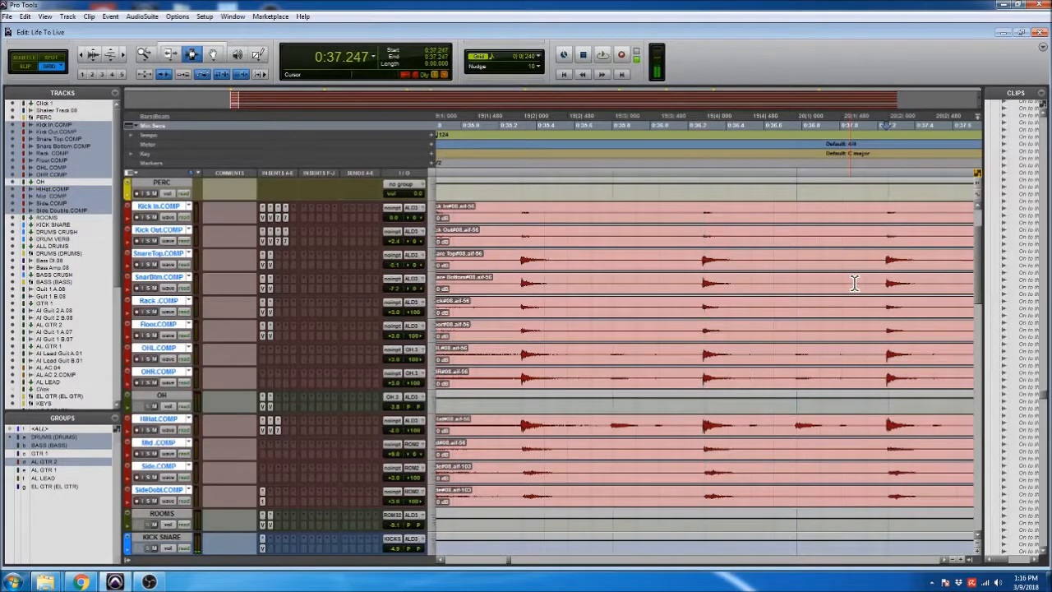
pyautogui.hscroll(2, 850, 289)
pyautogui.hscroll(1, 851, 289)
pyautogui.click(812, 291)
pyautogui.click(889, 259)
pyautogui.press('Tab')
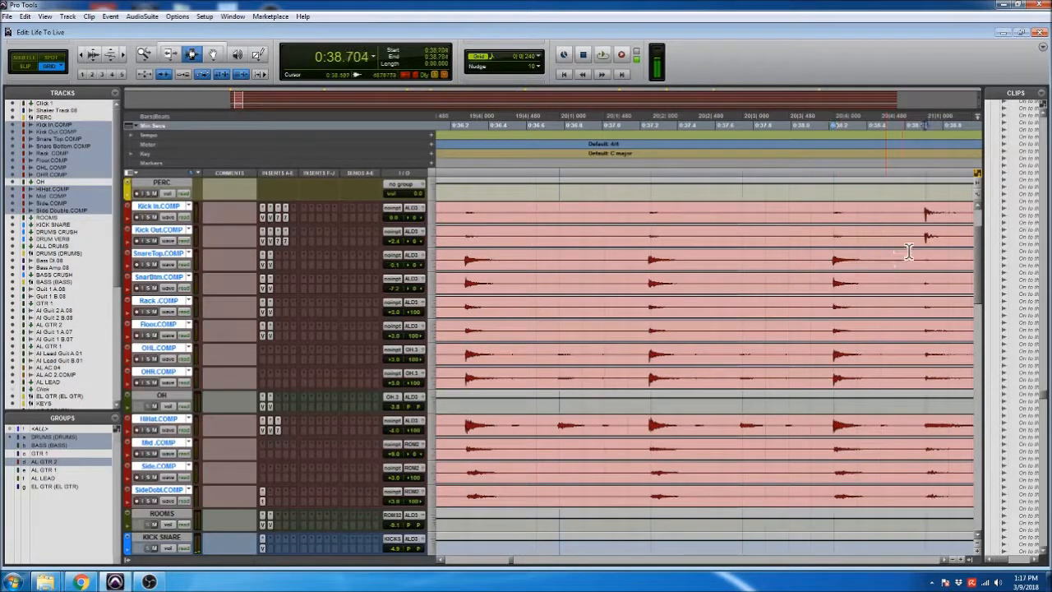
# - Select the verse drum clips starting at 0:34.819 across all COMP tracks and review the available nudge values
pyautogui.doubleClick(725, 324)
pyautogui.press('r')
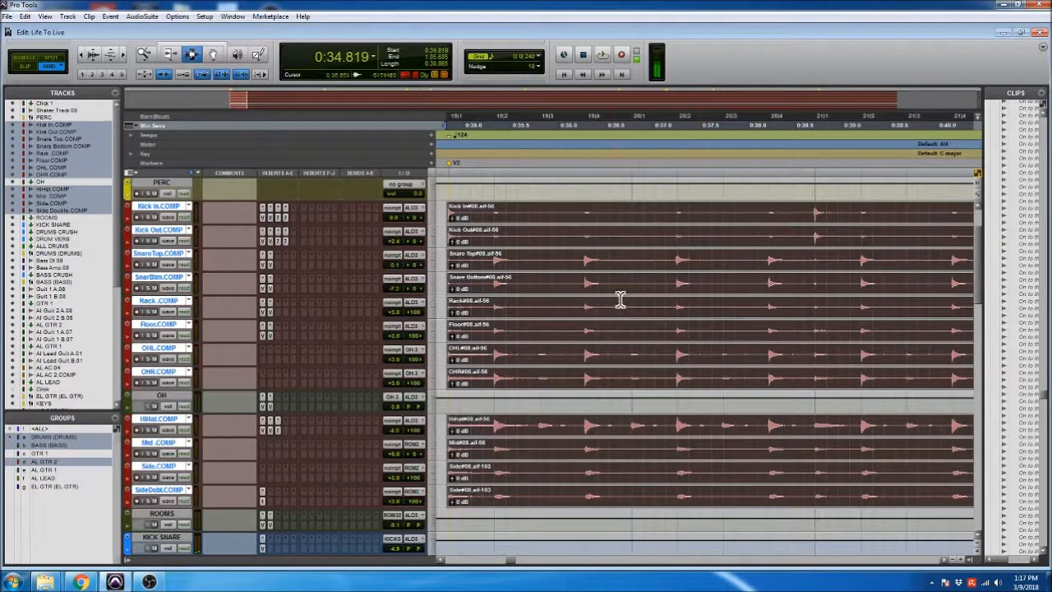
pyautogui.press('r')
pyautogui.press('r')
pyautogui.press('r')
pyautogui.press('r')
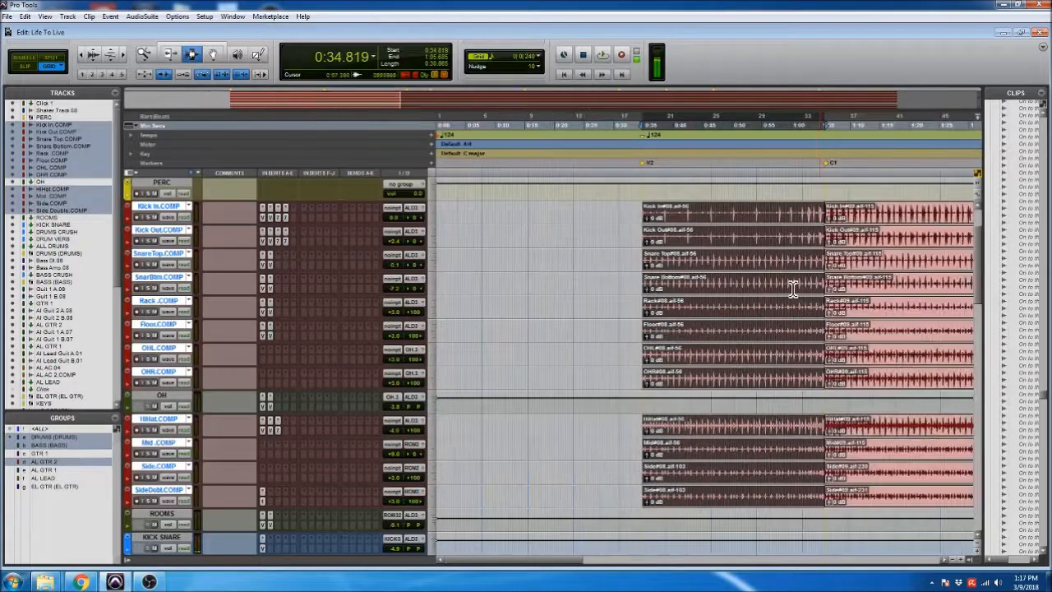
pyautogui.press('t')
pyautogui.press('t')
pyautogui.press('t')
pyautogui.press('t')
pyautogui.press('t')
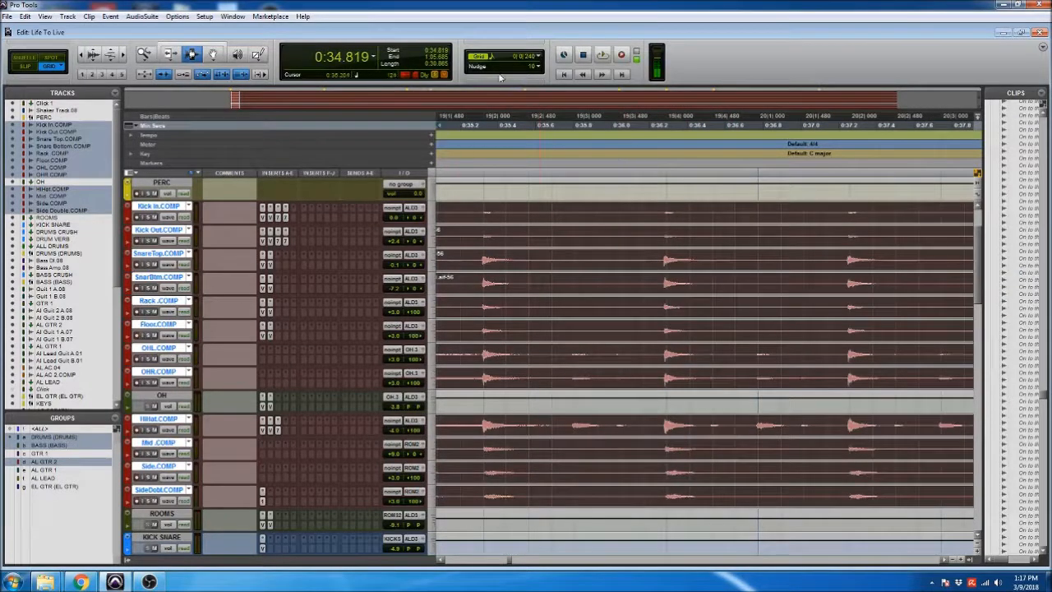
pyautogui.click(538, 70)
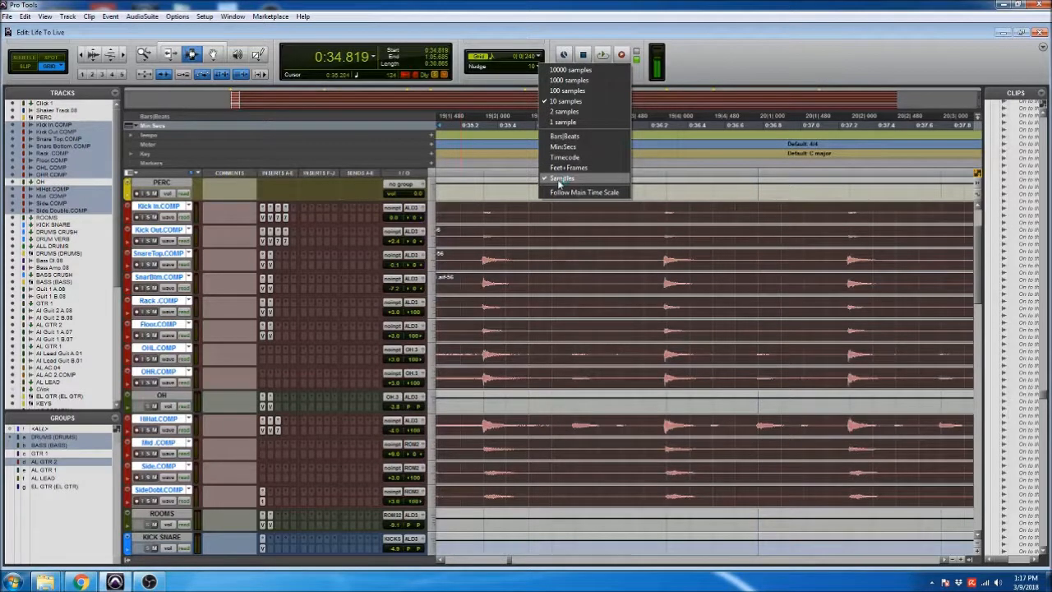
pyautogui.click(526, 39)
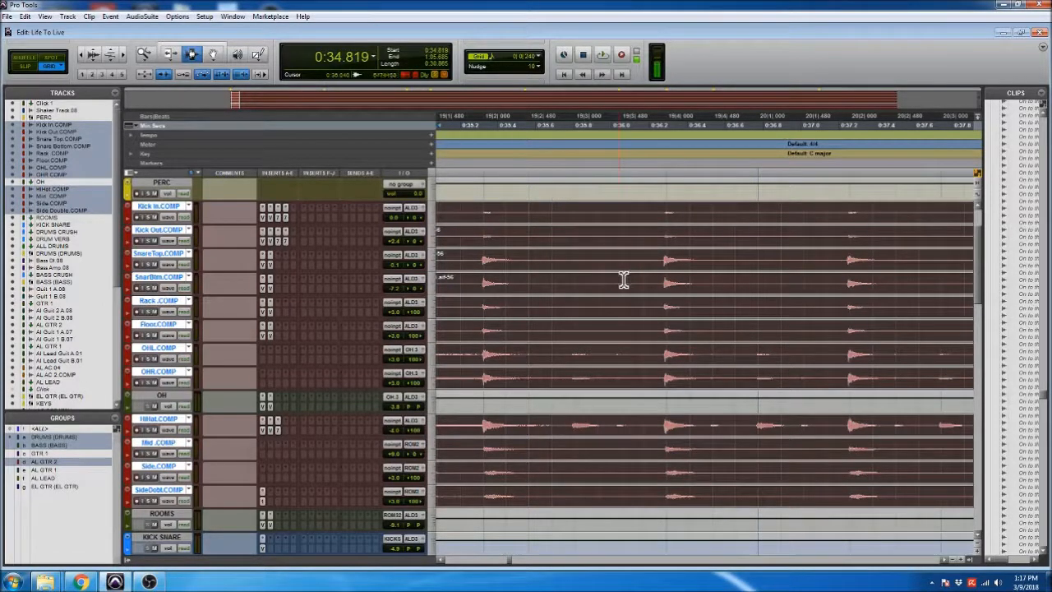
# - Compare the snare hit near 0:36.290 with the grid and nudge the whole verse drum clips later to start at 0:34.828
pyautogui.click(669, 279)
pyautogui.press('t')
pyautogui.press('t')
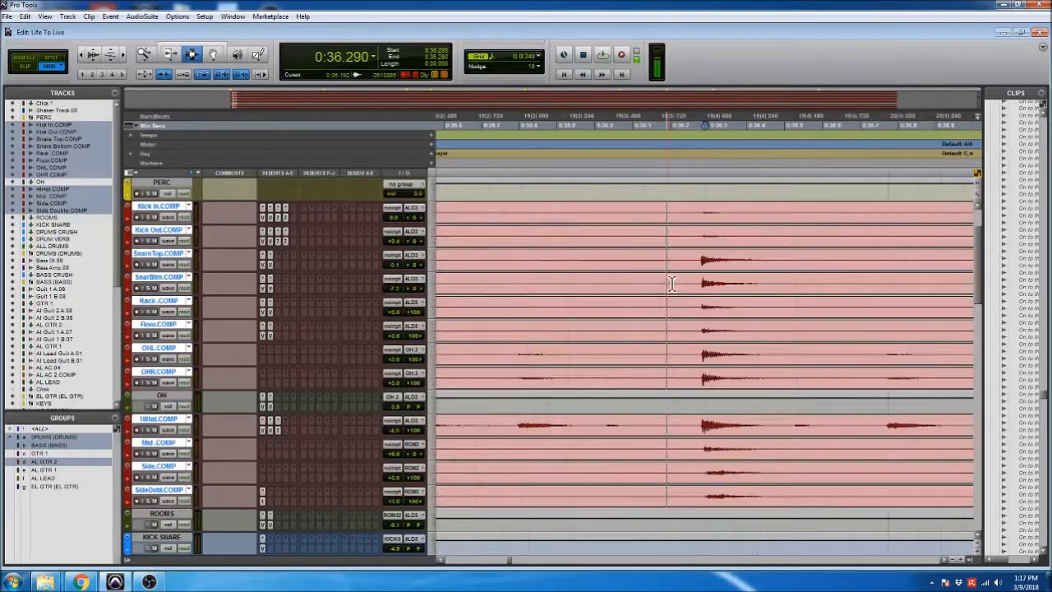
pyautogui.doubleClick(649, 282)
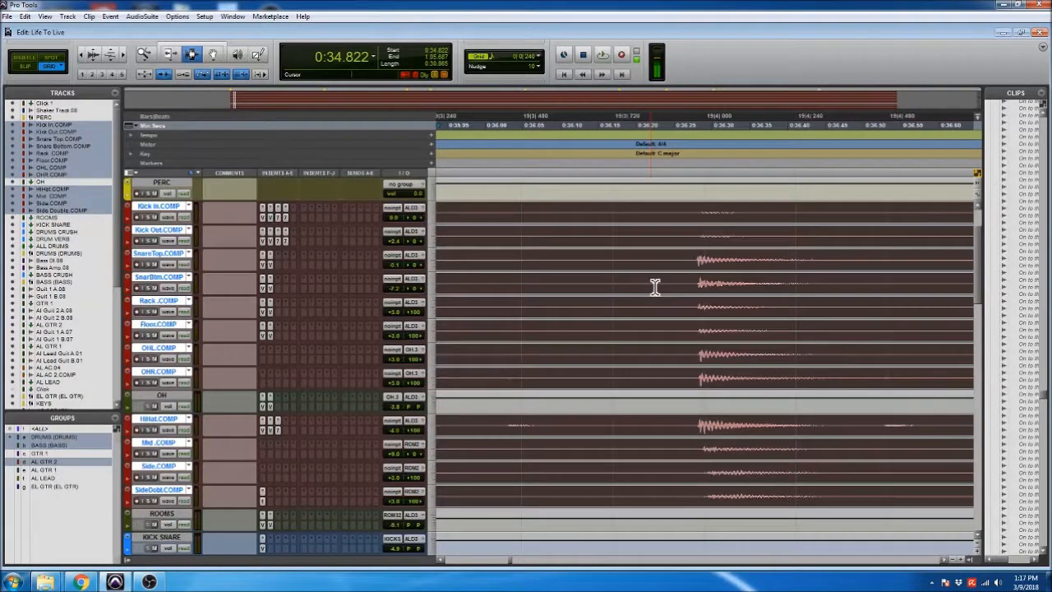
pyautogui.press('KP_Add')
pyautogui.press('KP_Add')
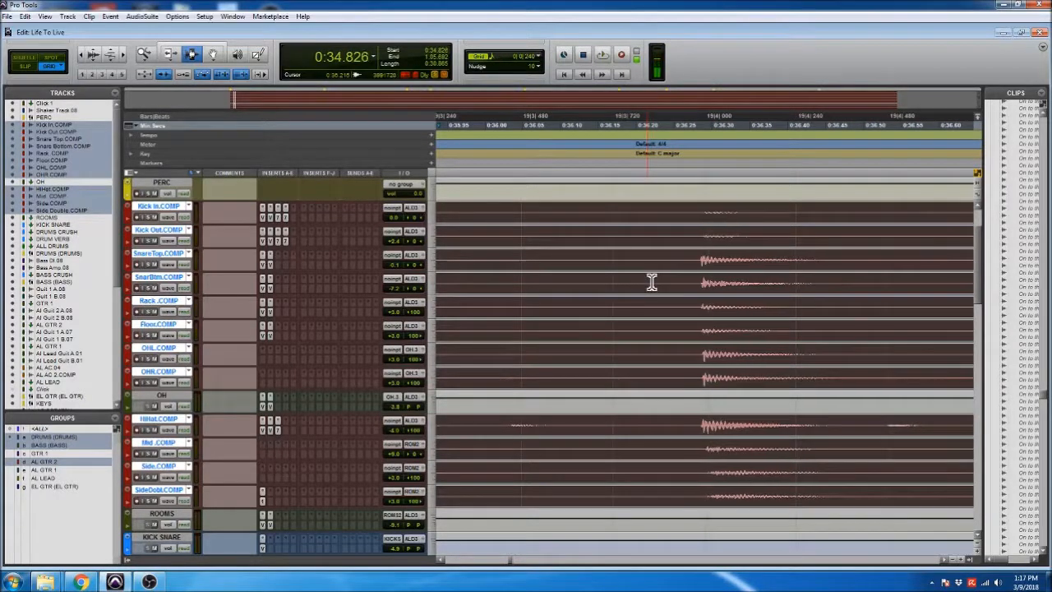
pyautogui.press('KP_Add')
pyautogui.press('r')
pyautogui.press('r')
pyautogui.press('r')
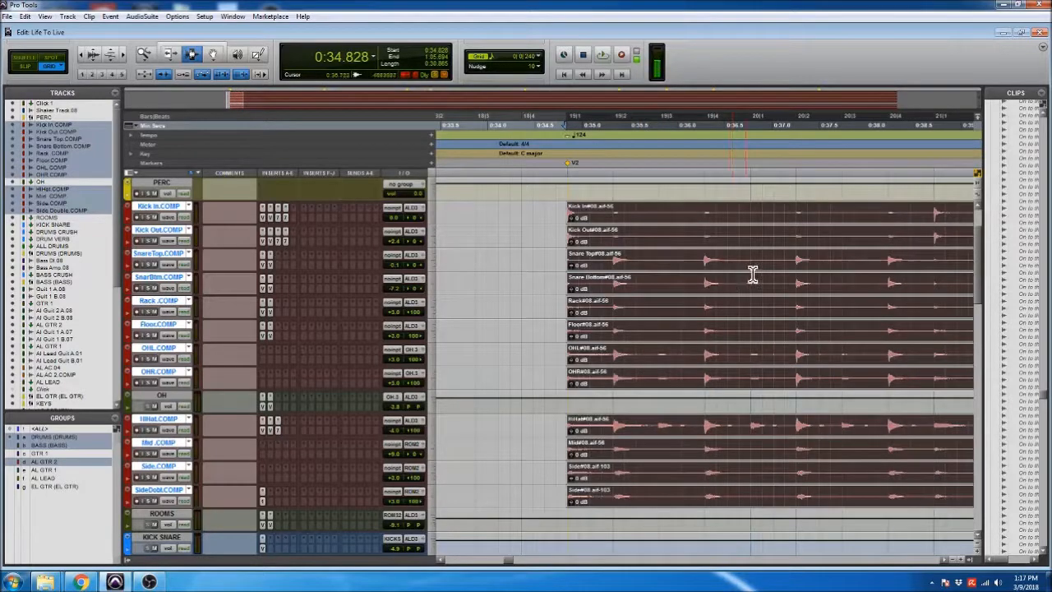
# - Check the snare hit near 0:36.290 against the grid on the nudged verse clips
pyautogui.click(703, 275)
pyautogui.click(711, 276)
pyautogui.press('t')
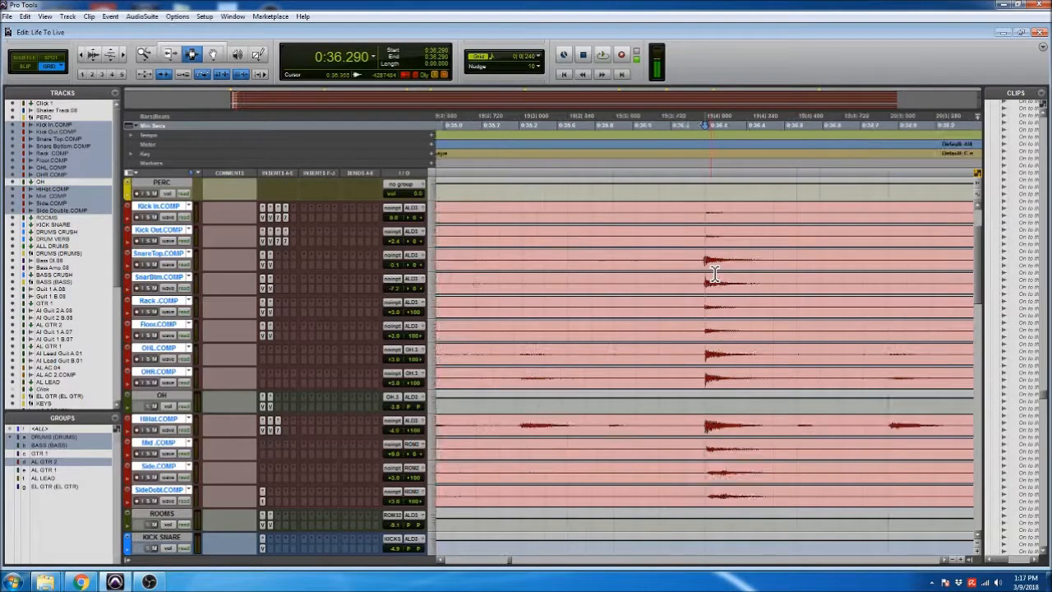
pyautogui.press('r')
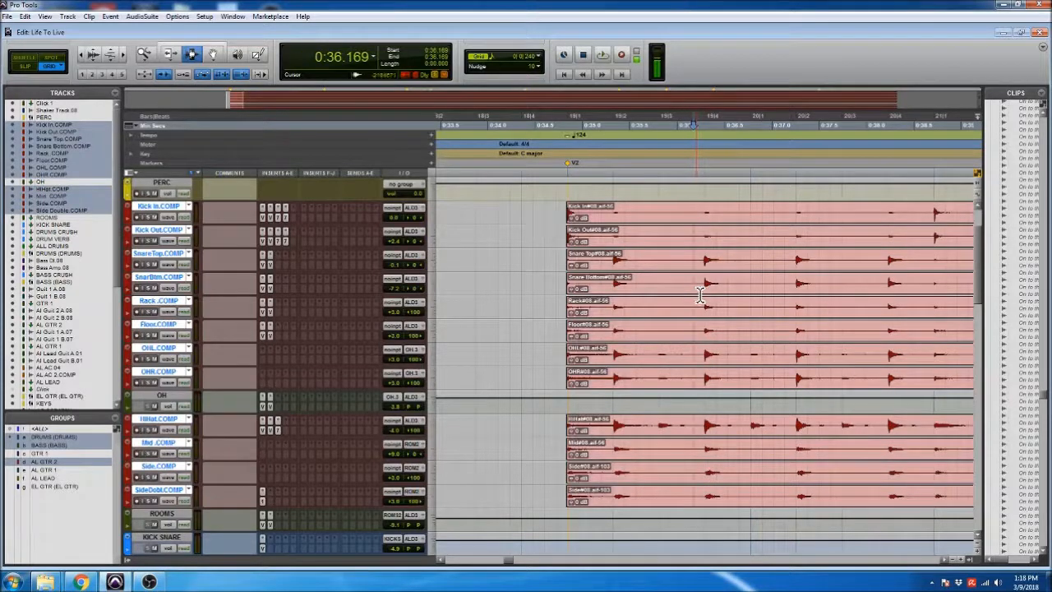
# - Separate the COMP drum clips at 0:35.329 and 0:35.565 to isolate the first snare hit after the verse start
pyautogui.scroll(1, 622, 288)
pyautogui.click(616, 285)
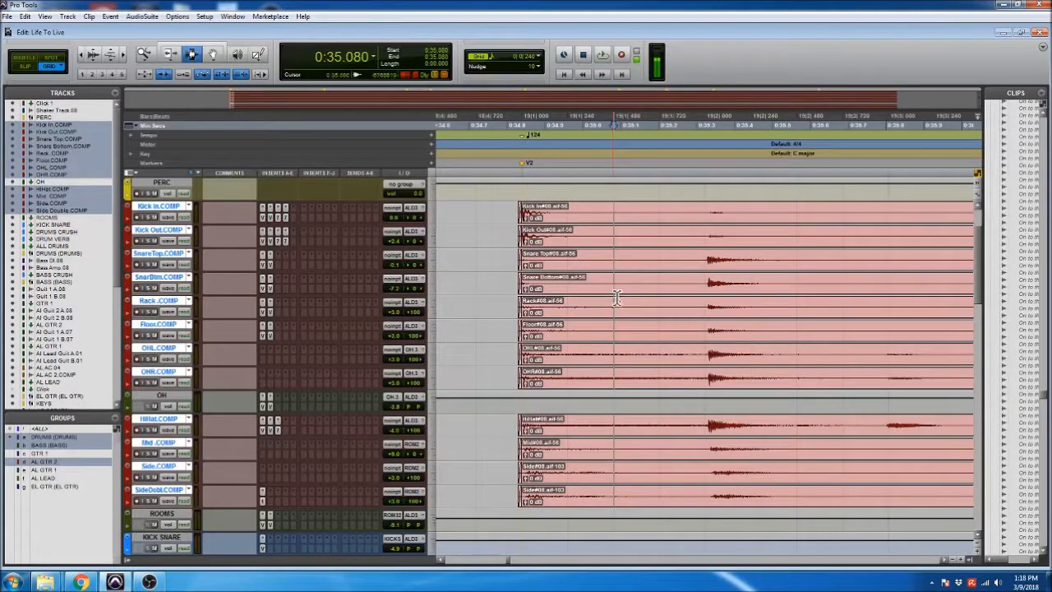
pyautogui.scroll(-1, 703, 284)
pyautogui.click(682, 288)
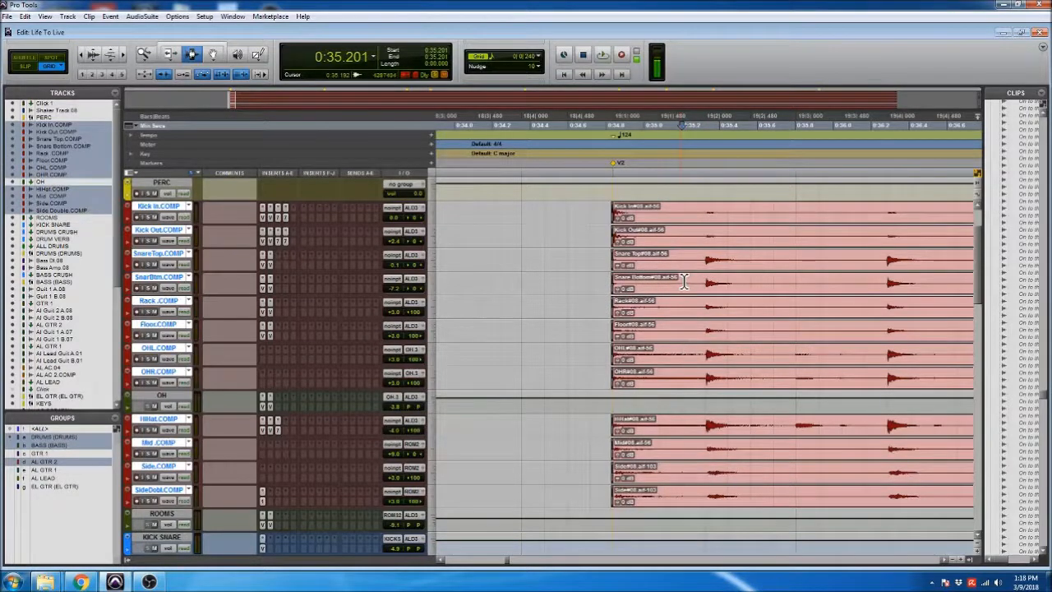
pyautogui.scroll(1, 683, 282)
pyautogui.press('Tab')
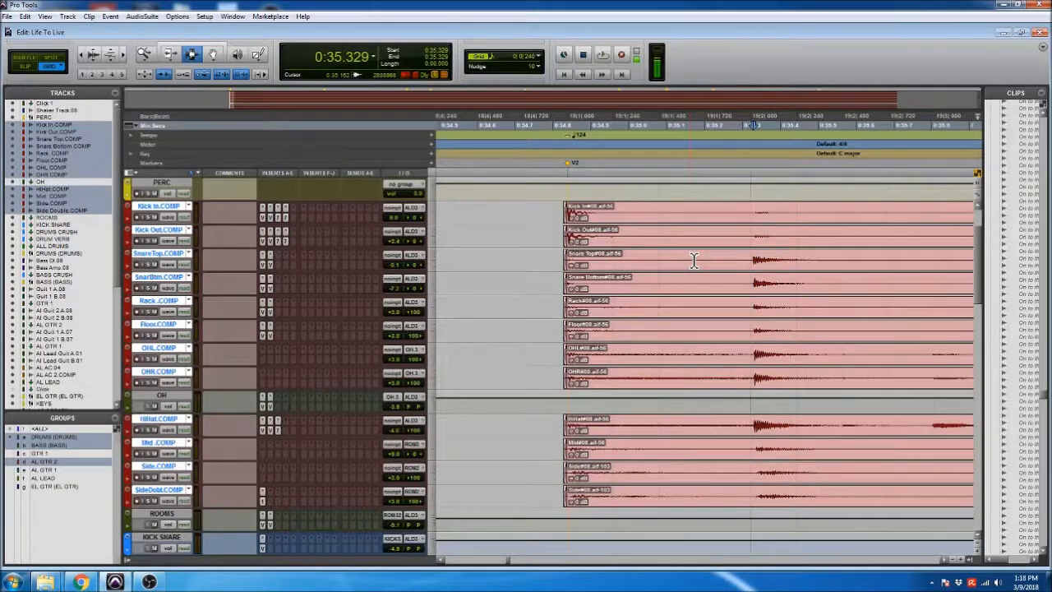
pyautogui.hotkey('ctrl', 'e')
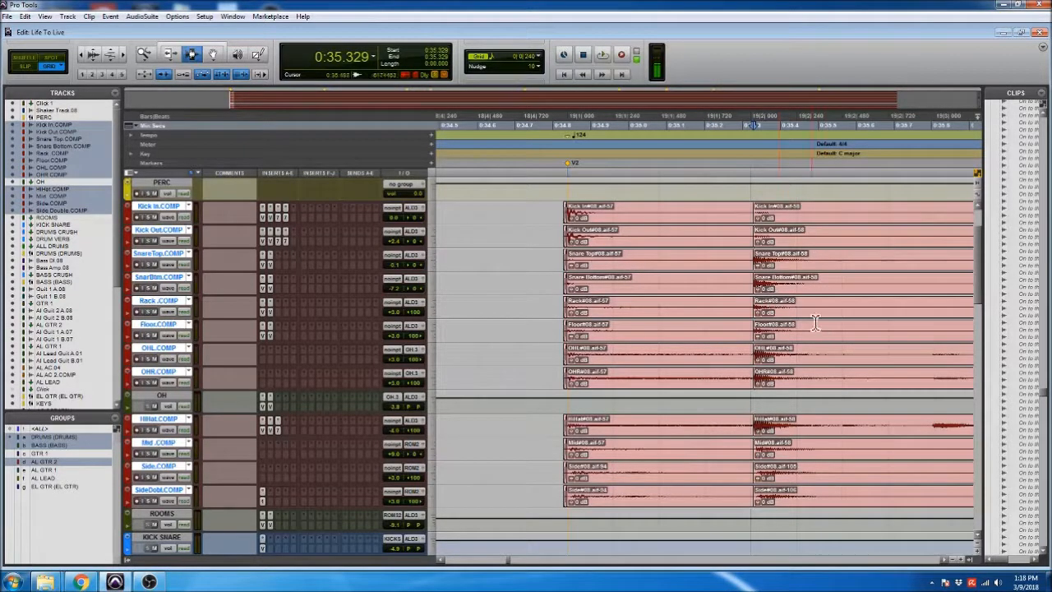
pyautogui.press('Tab')
pyautogui.press('Tab')
pyautogui.hotkey('ctrl', 'e')
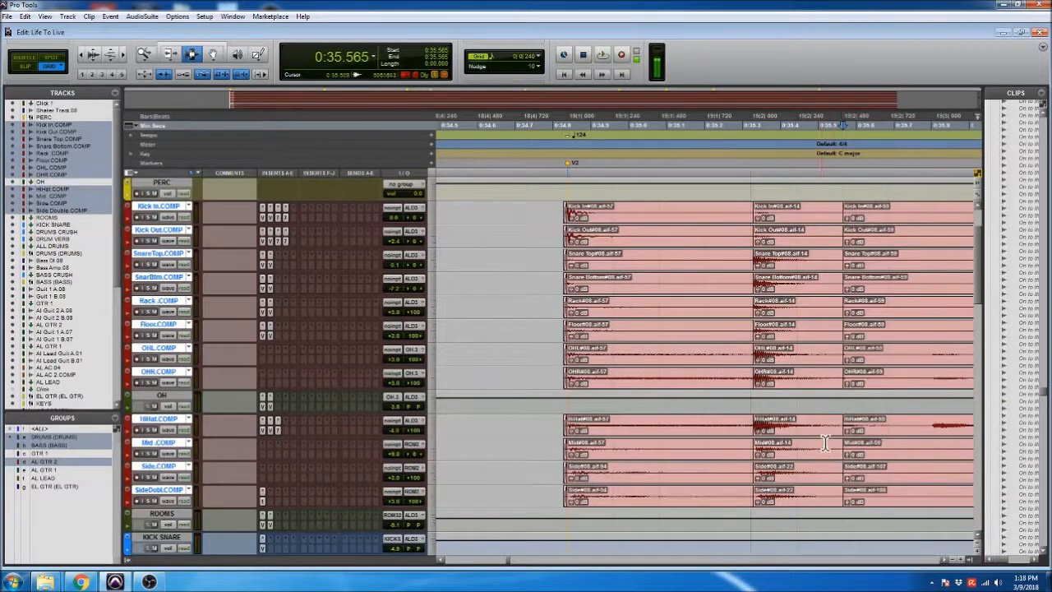
# - Select the isolated snare hit across the drum tracks and nudge it earlier to start at 0:35.322
pyautogui.doubleClick(803, 320)
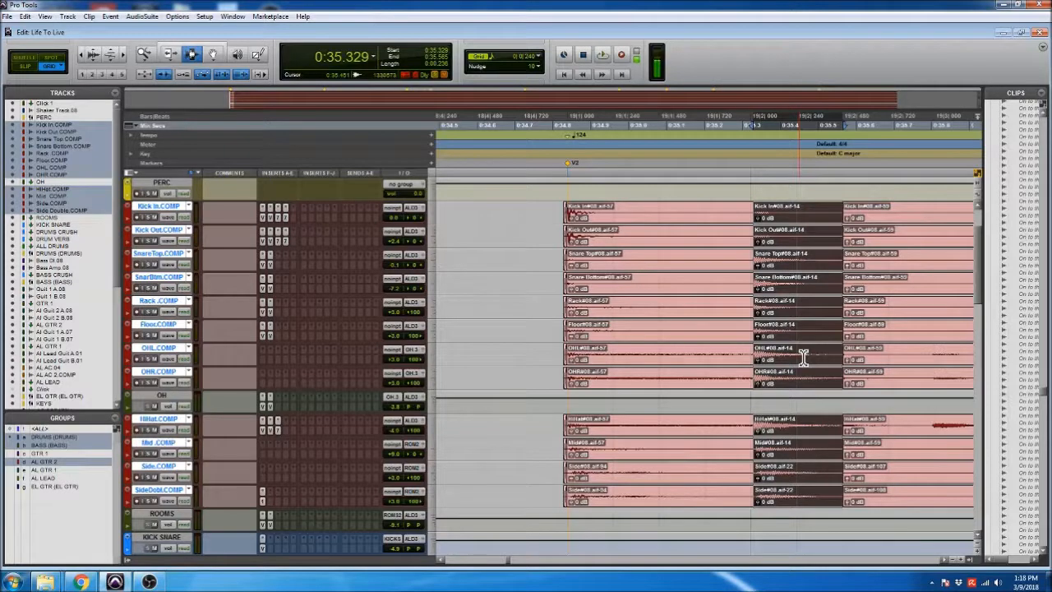
pyautogui.press('-')
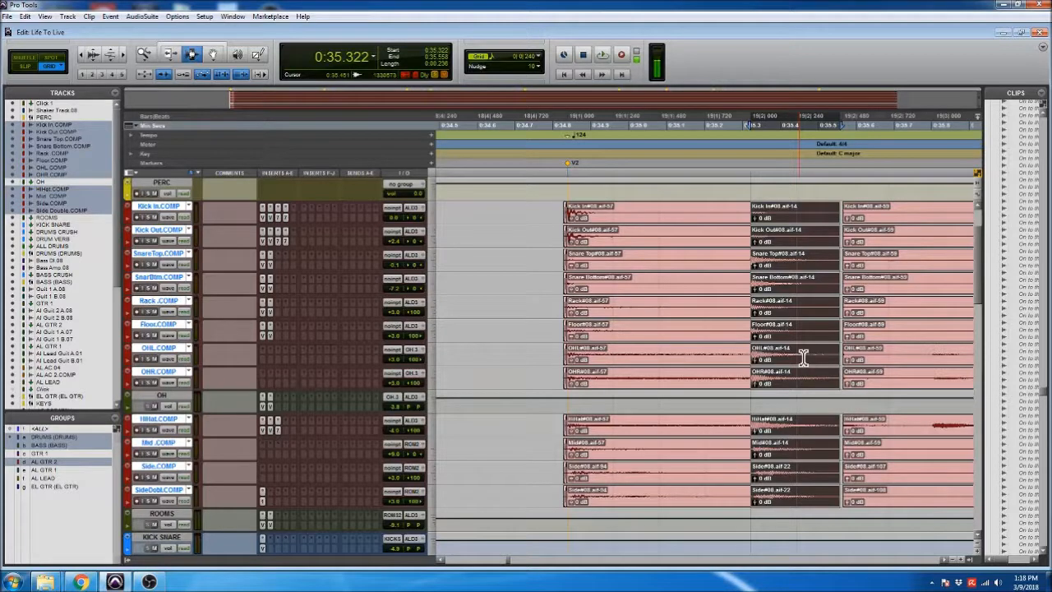
pyautogui.click(709, 329)
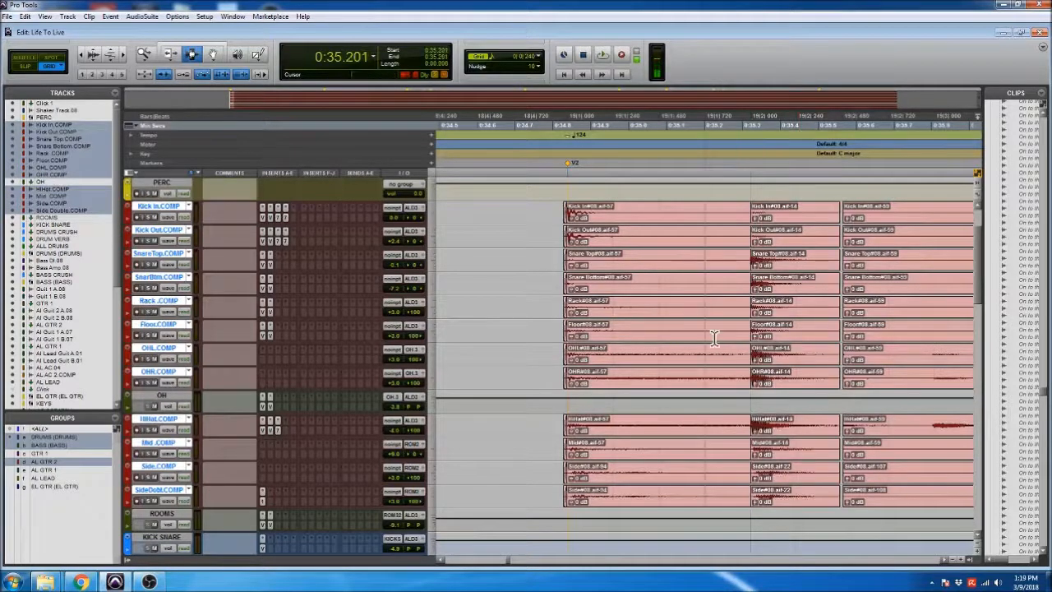
# - Play the drums from the verse start at 0:34.828 to hear the nudged hit
pyautogui.click(534, 314)
pyautogui.press('Tab')
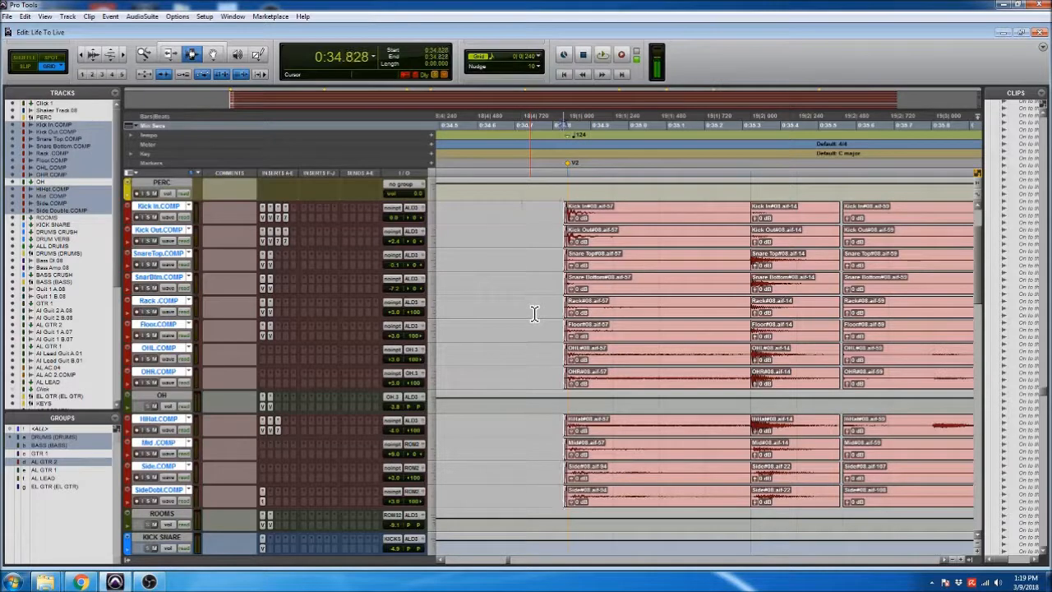
pyautogui.press('space')
pyautogui.press('space')
# - Examine the gap between the nudged snare hit and the following drum clips near 0:35.56
pyautogui.click(813, 304)
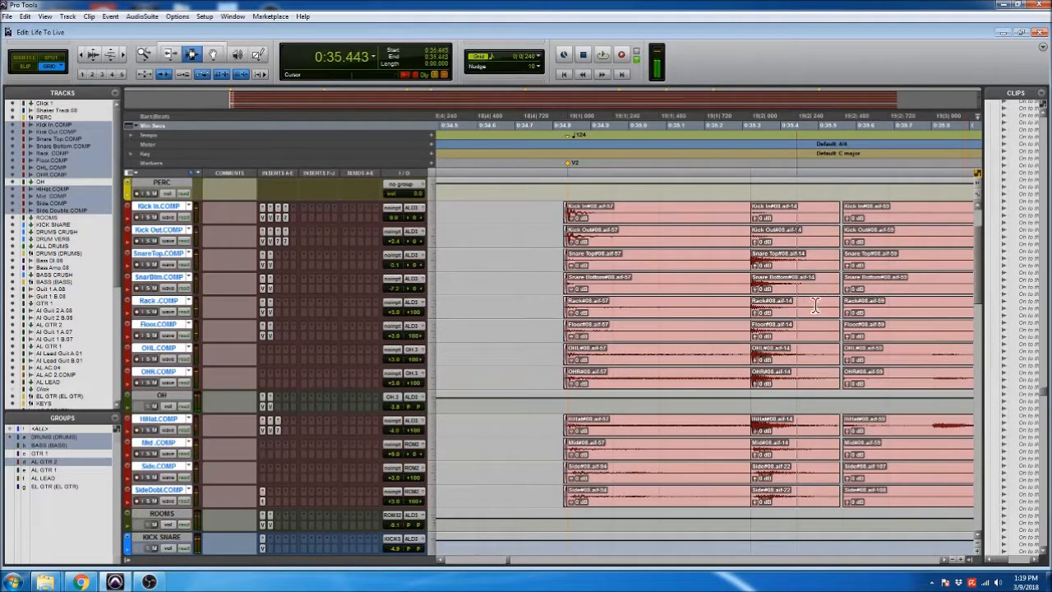
pyautogui.moveTo(813, 305); pyautogui.dragTo(875, 294)
pyautogui.click(842, 288)
pyautogui.click(844, 284)
pyautogui.press('t')
pyautogui.press('t')
pyautogui.press('r')
pyautogui.press('r')
pyautogui.press('r')
pyautogui.click(521, 310)
pyautogui.press('Tab')
pyautogui.click(521, 310)
pyautogui.click(683, 306)
pyautogui.press('t')
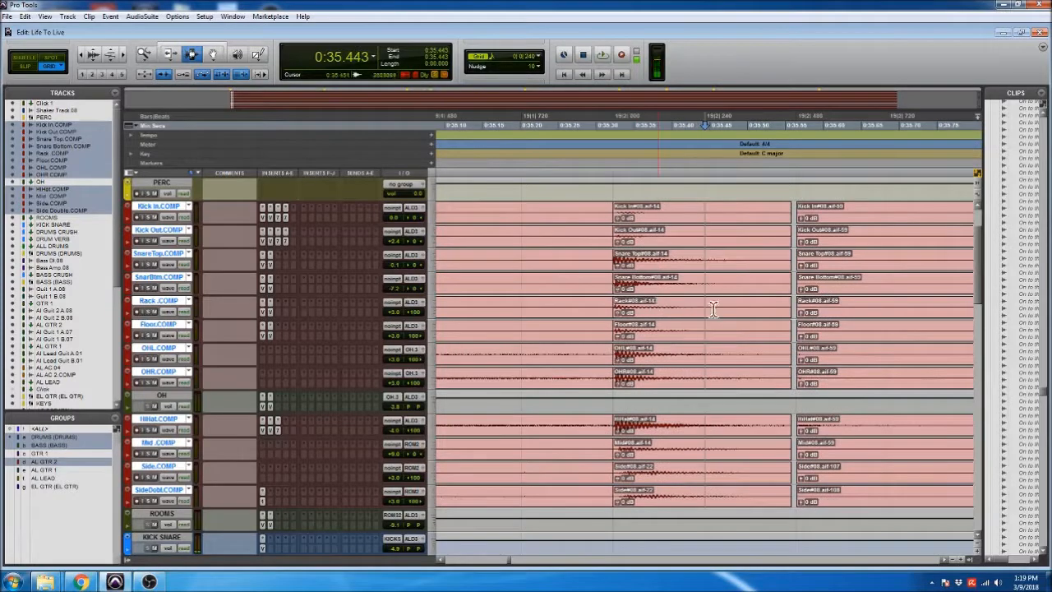
# - In Slip mode, try a crossfade over the gap from 0:35.543 to 0:35.577 on all drum tracks, and undo it
pyautogui.click(27, 66)
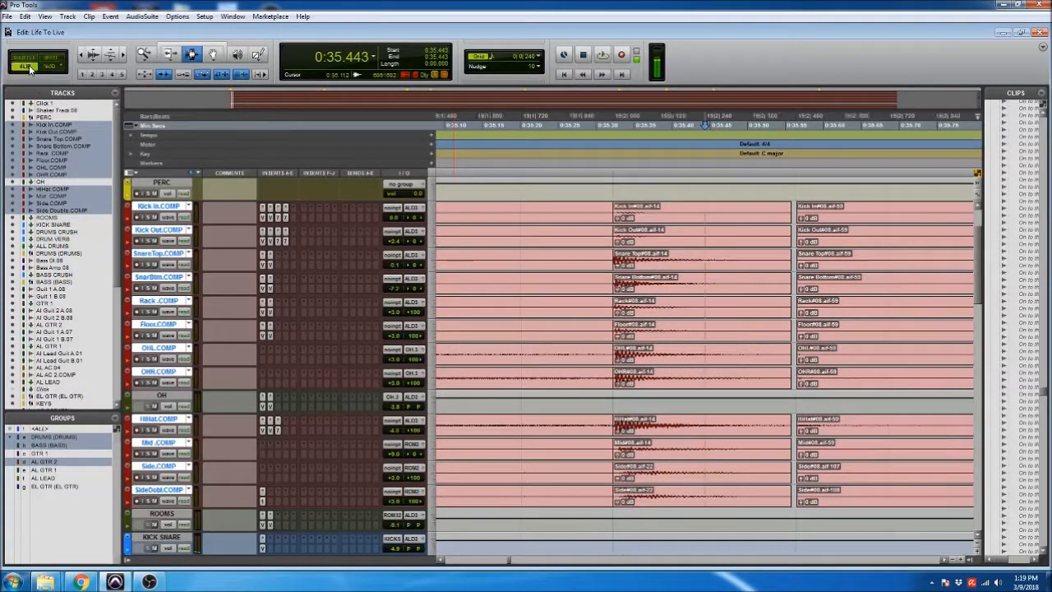
pyautogui.moveTo(756, 289); pyautogui.dragTo(784, 285)
pyautogui.click(806, 283)
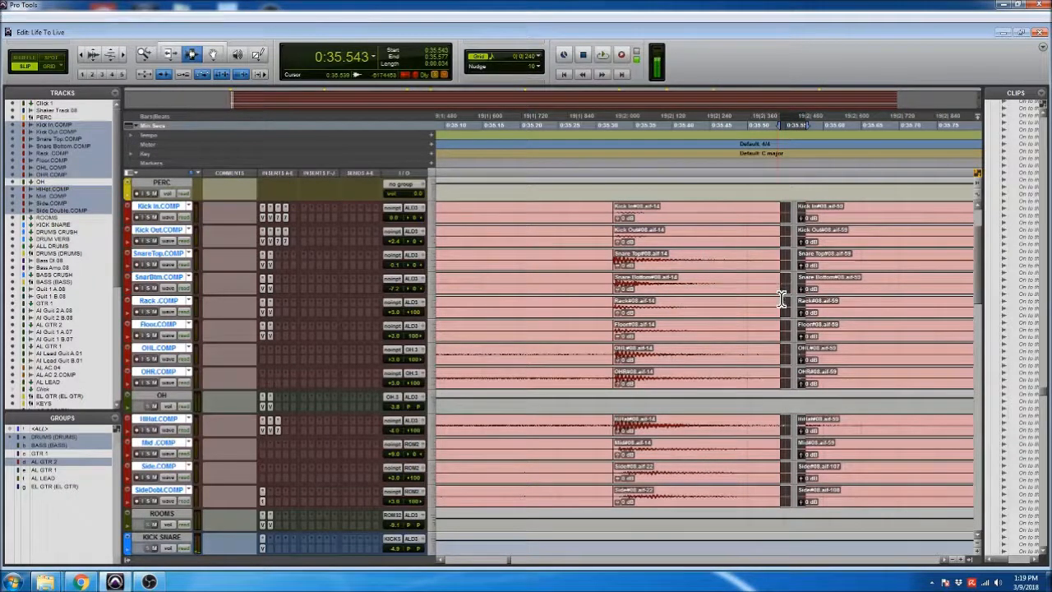
pyautogui.press('f')
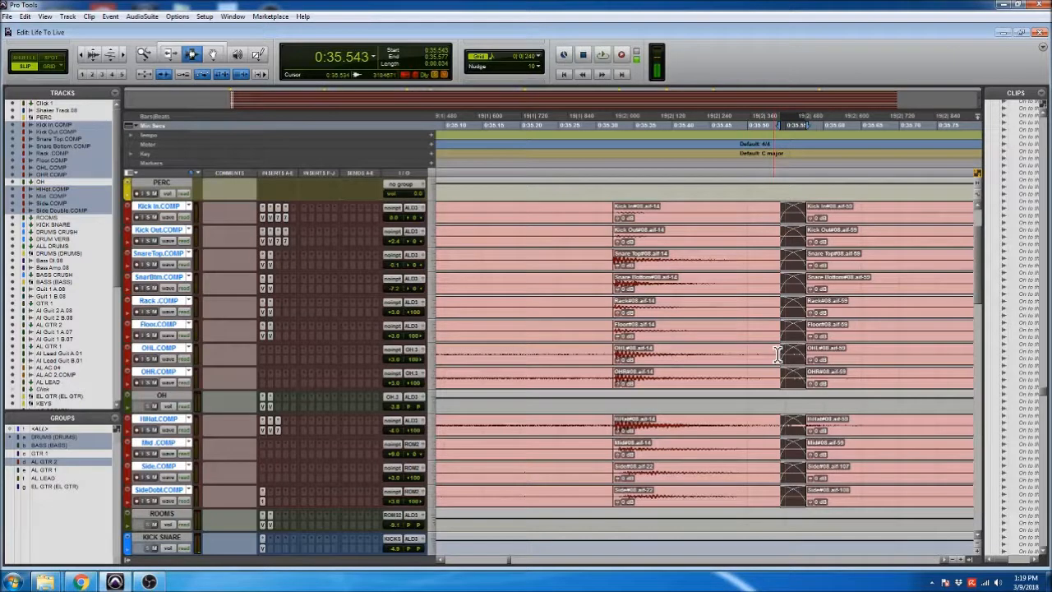
pyautogui.hotkey('ctrl', 'z')
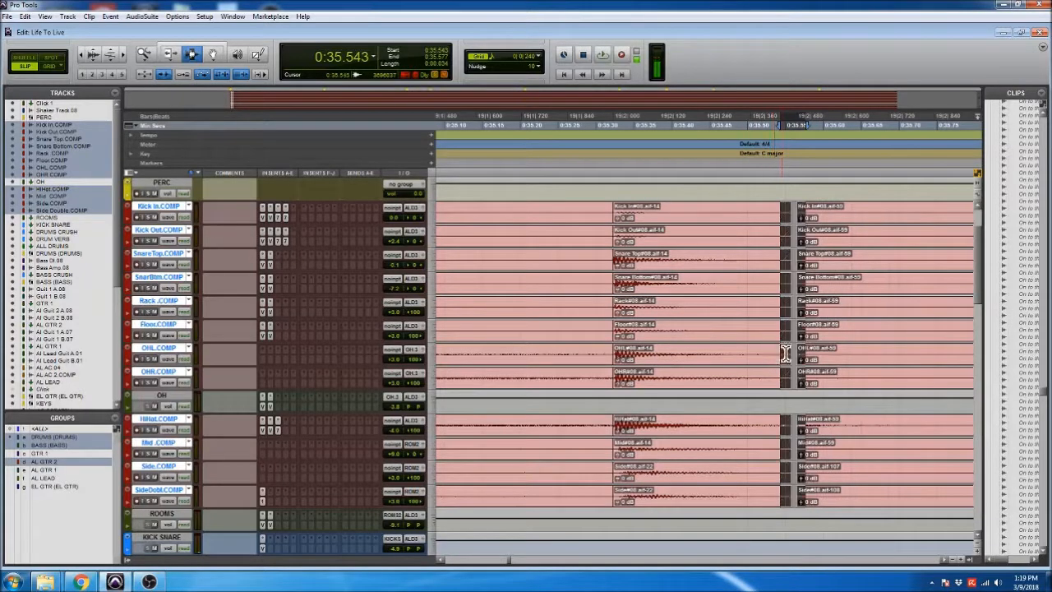
# - Place the cursor just before the nudged snare hit, open Beat Detective and move its window clear of the track controls
pyautogui.click(612, 317)
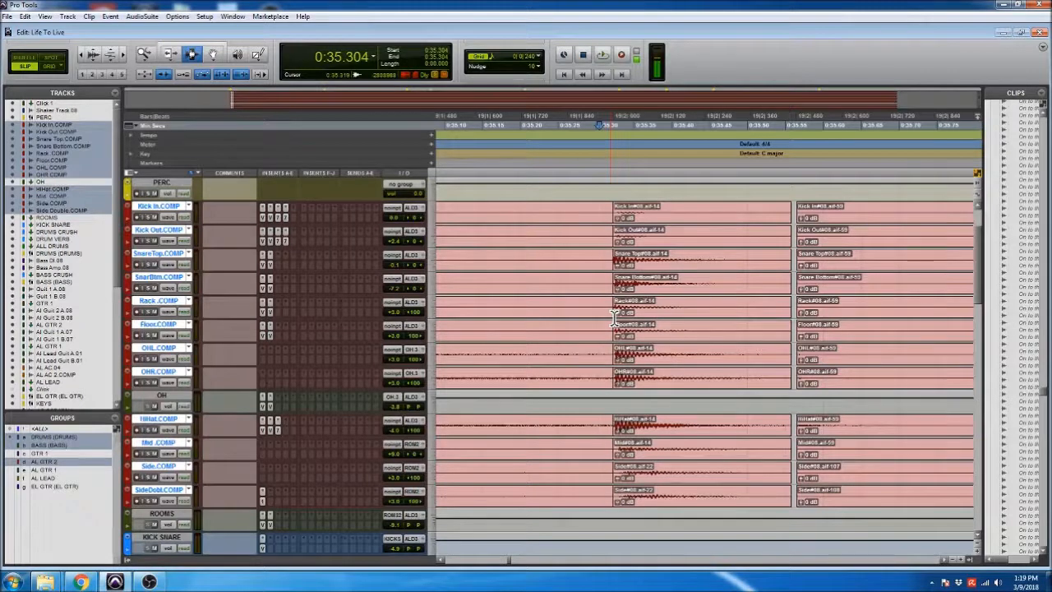
pyautogui.hotkey('ctrl', '8')
pyautogui.click(585, 319)
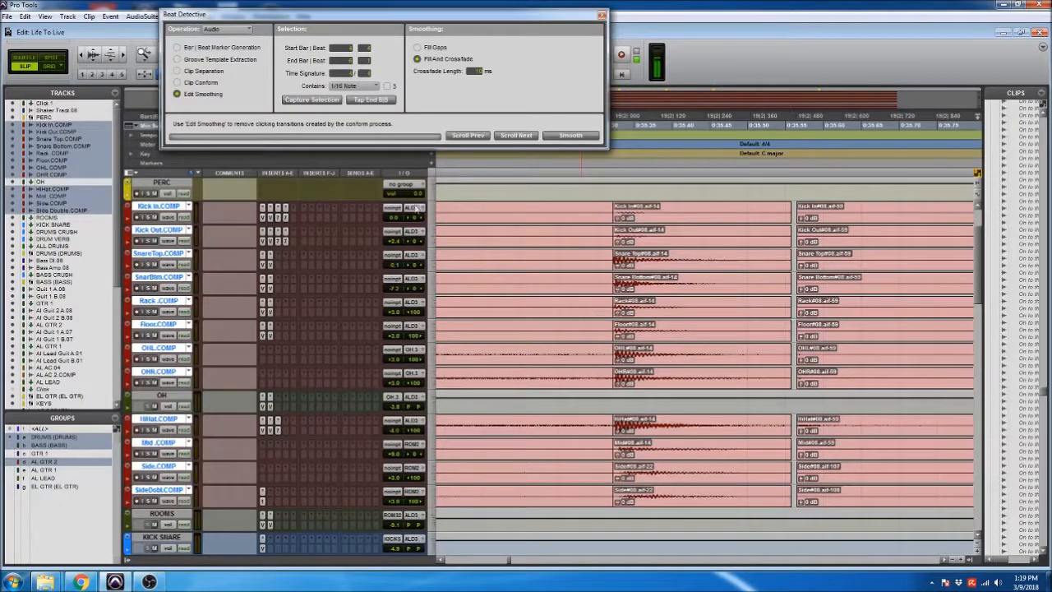
pyautogui.moveTo(309, 16); pyautogui.dragTo(421, 50)
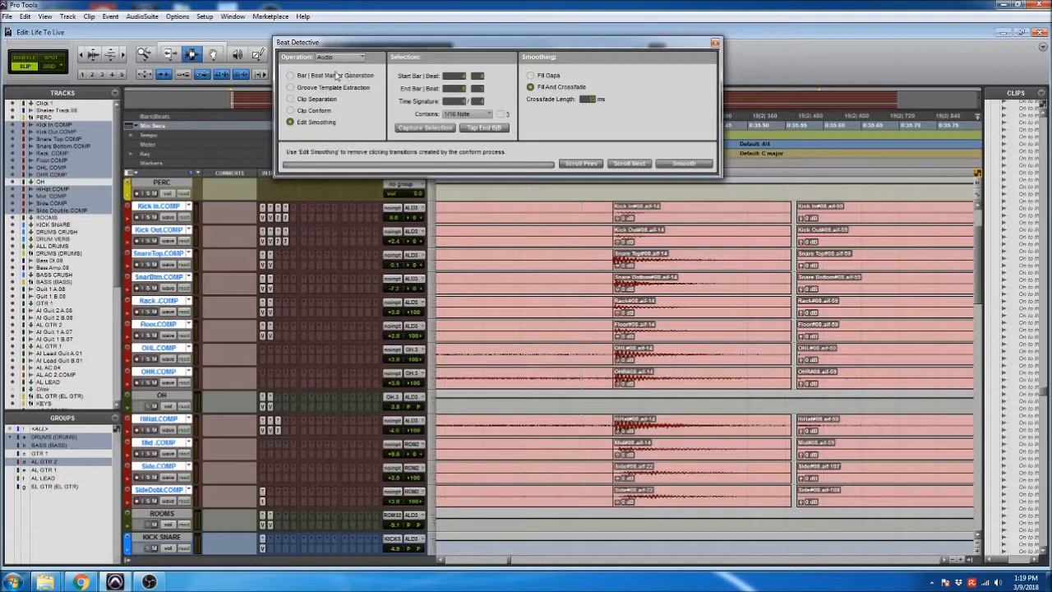
# - Move the Beat Detective window up and select short stretches just before each gap around the nudged snare hit
pyautogui.moveTo(361, 49); pyautogui.dragTo(297, 38)
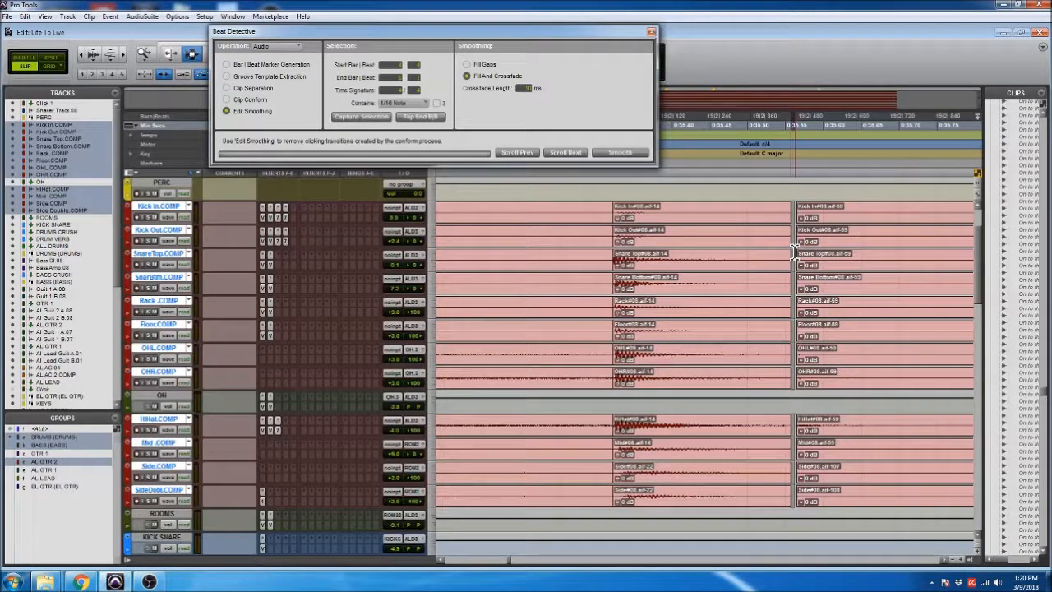
pyautogui.moveTo(787, 253); pyautogui.dragTo(781, 251)
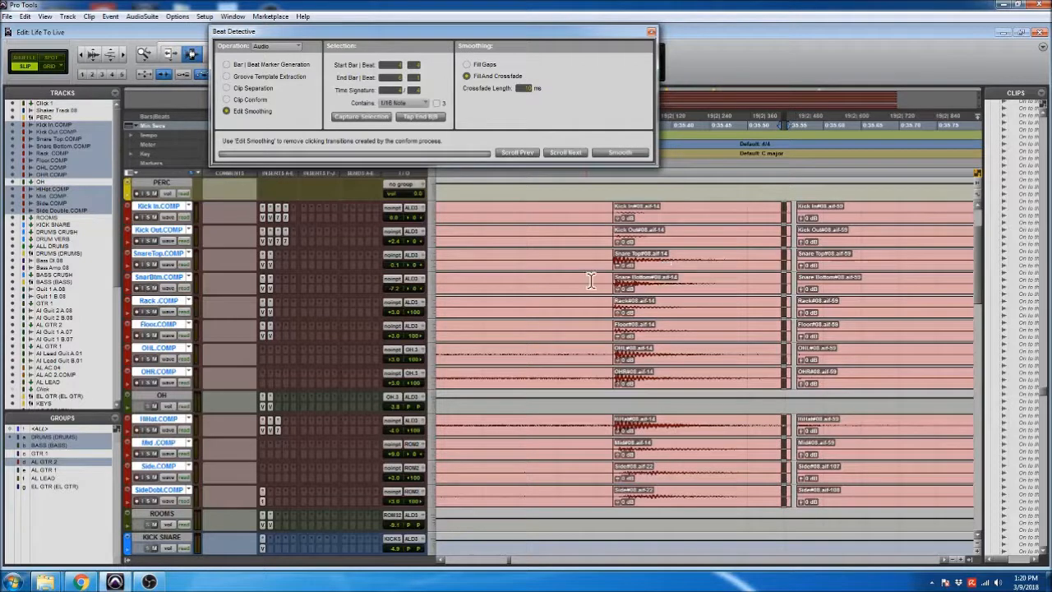
pyautogui.moveTo(599, 268); pyautogui.dragTo(604, 265)
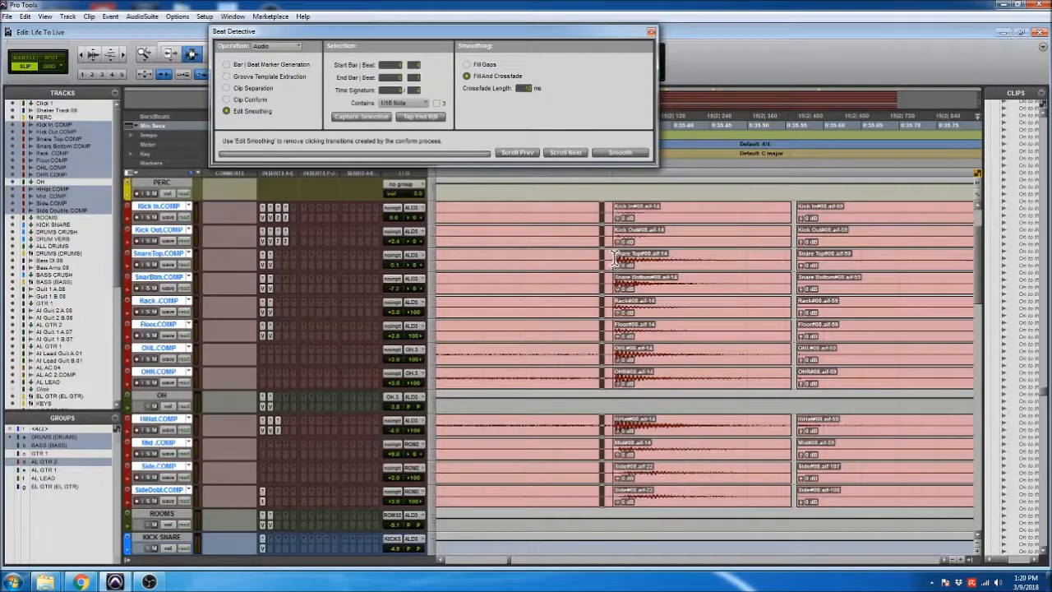
pyautogui.click(582, 276)
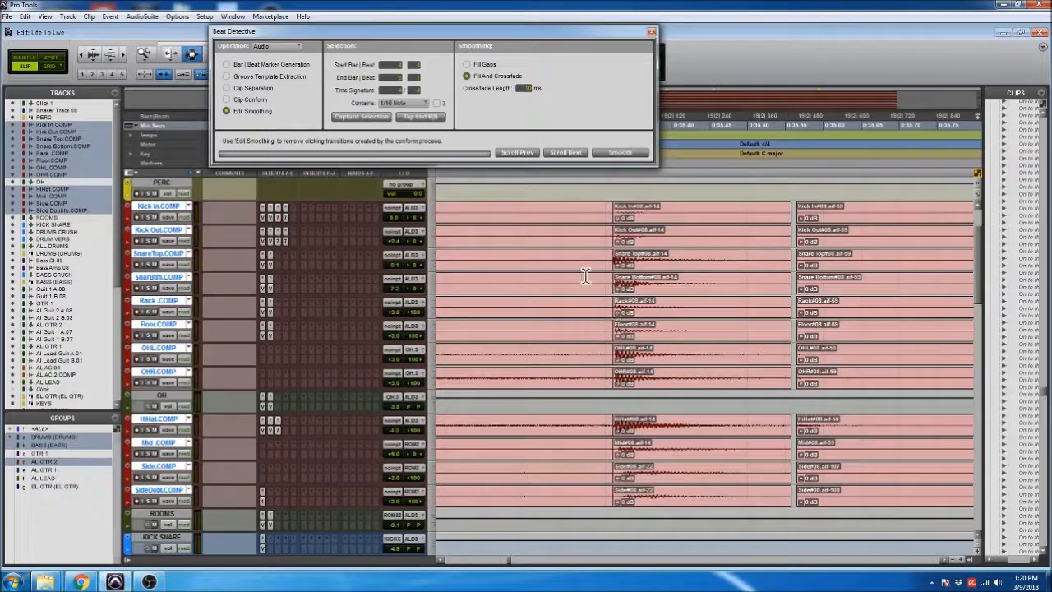
pyautogui.click(545, 271)
# - Select all drum tracks across the start of the nudged snare clips and smooth both gaps with Fill And Crossfade
pyautogui.moveTo(549, 271); pyautogui.dragTo(726, 285)
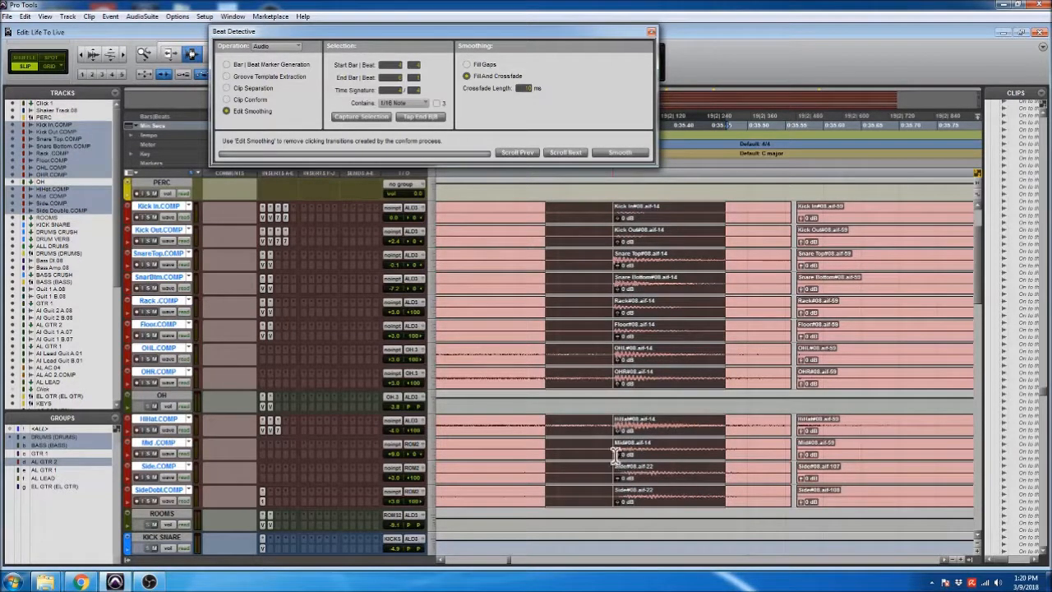
pyautogui.press('t')
pyautogui.press('t')
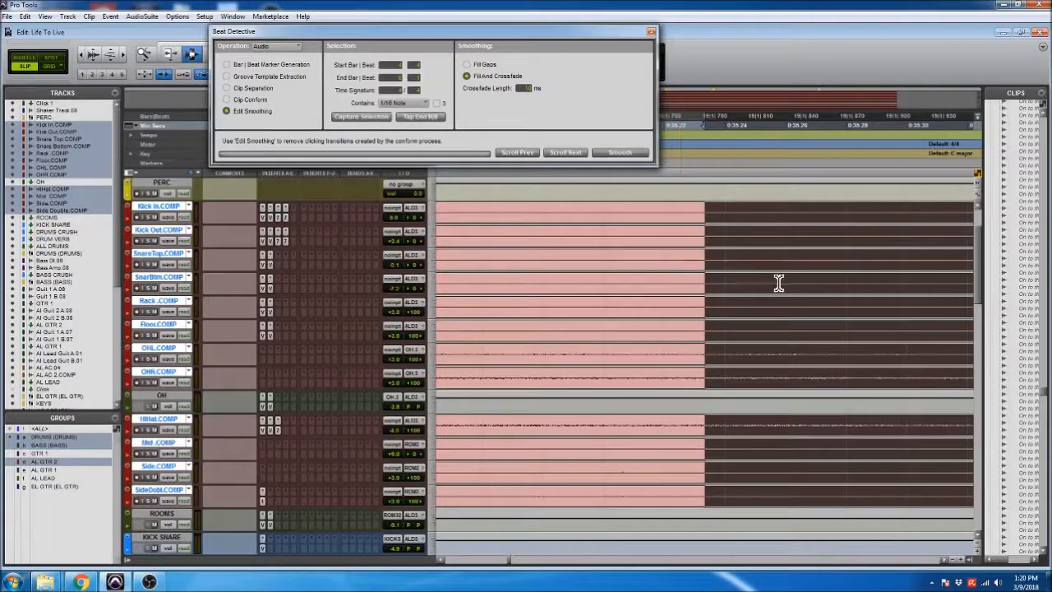
pyautogui.hscroll(2, 784, 279)
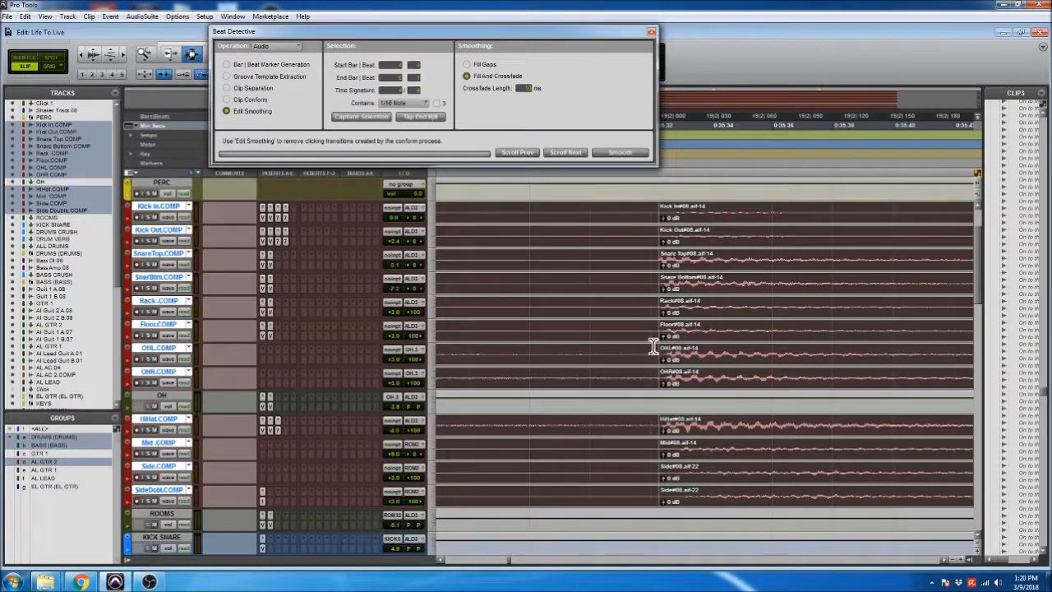
pyautogui.press('r')
pyautogui.press('r')
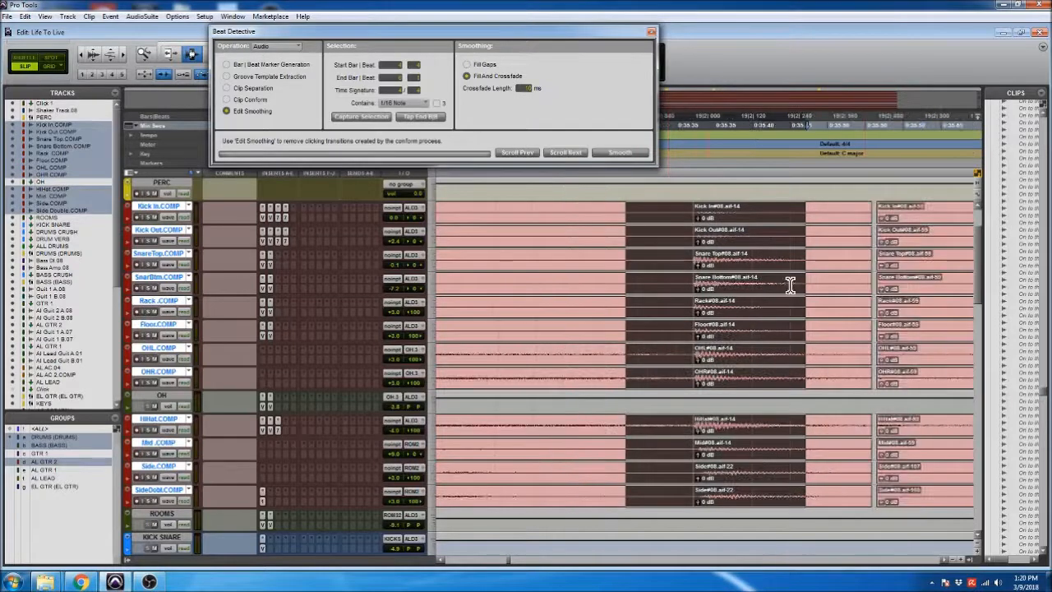
pyautogui.hscroll(1, 790, 286)
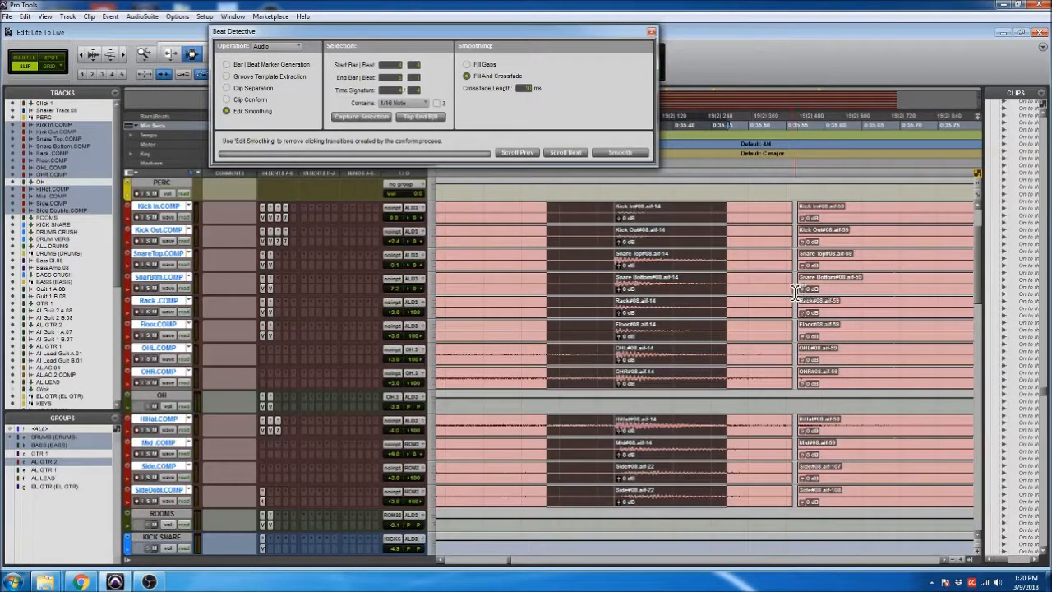
pyautogui.click(611, 155)
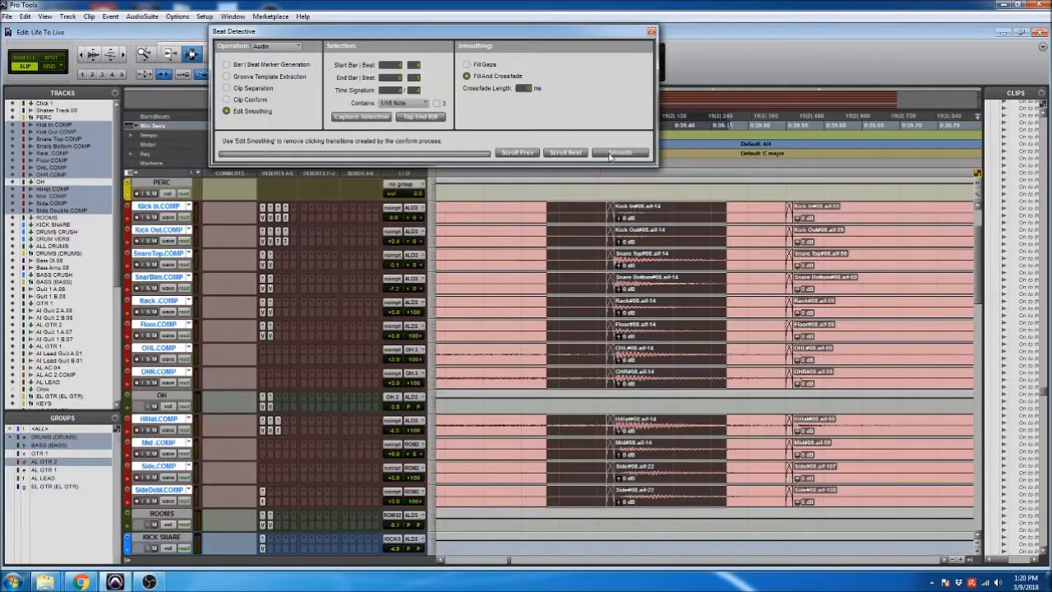
# - Play the drums from just before the smoothed snare hit to hear the crossfades
pyautogui.click(528, 286)
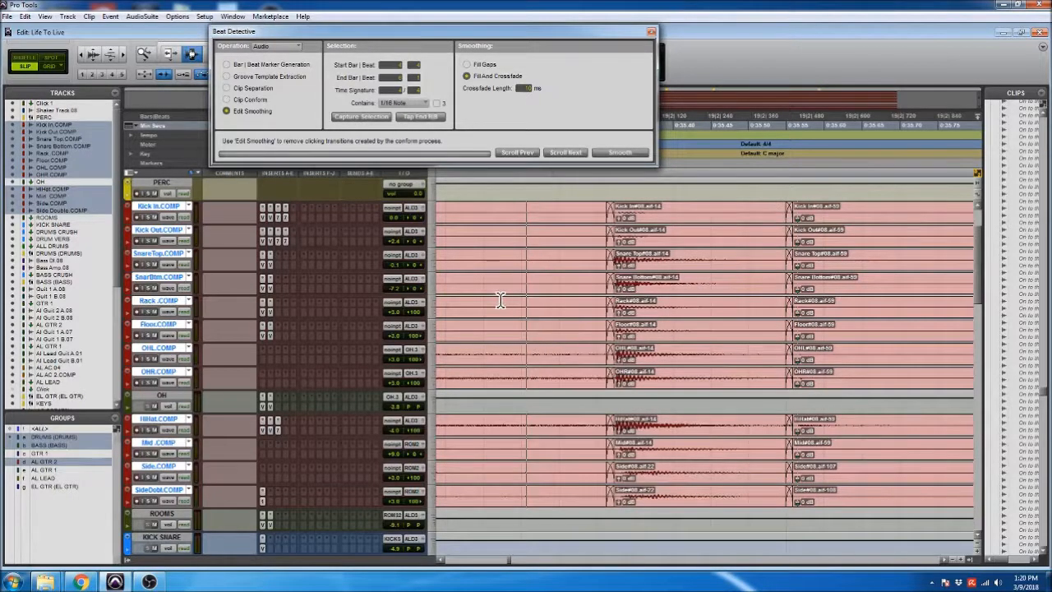
pyautogui.press('r')
pyautogui.press('space')
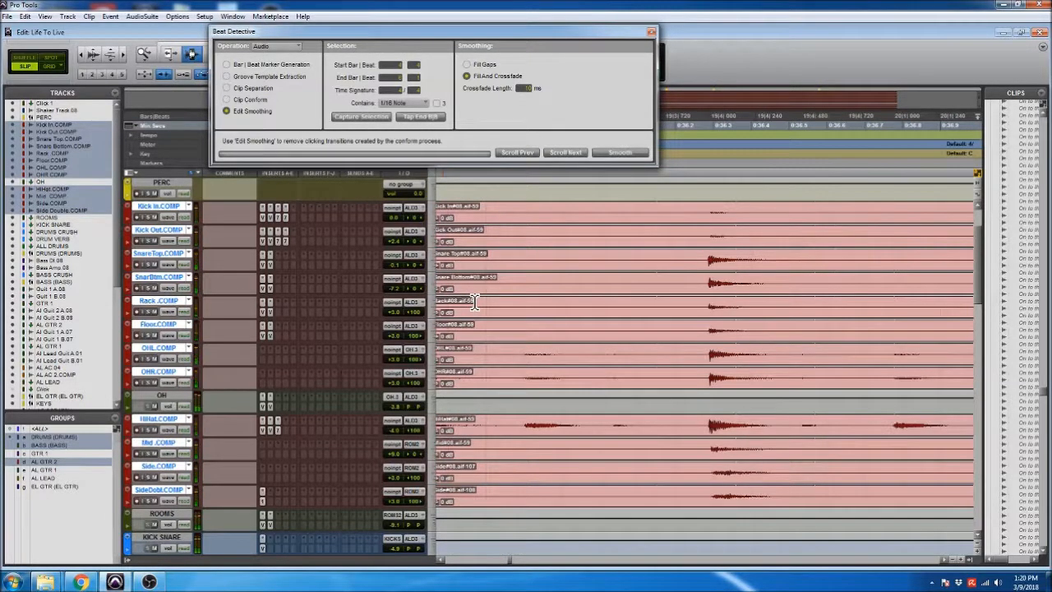
pyautogui.press('space')
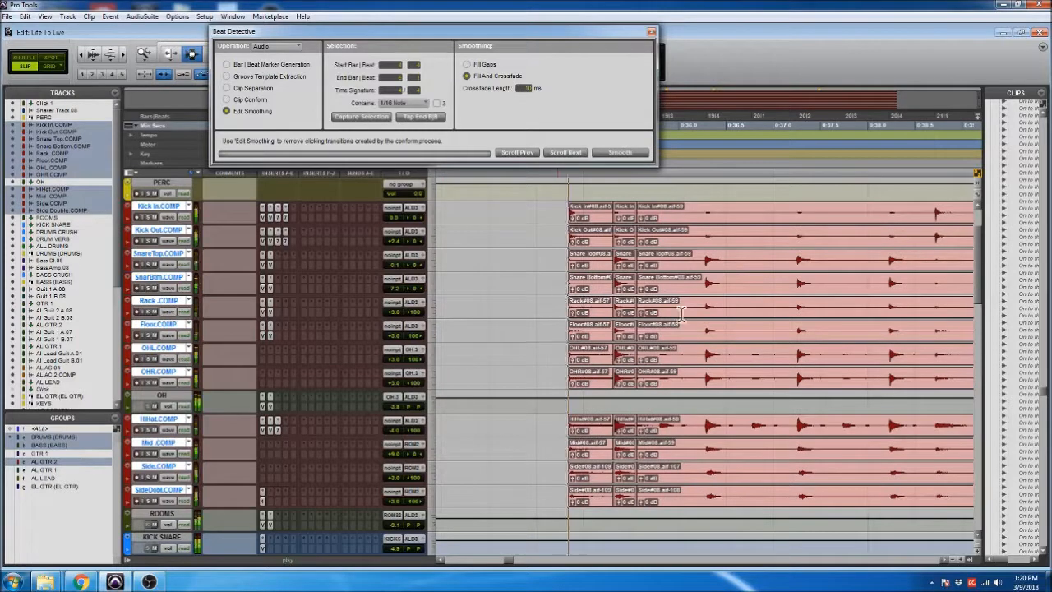
# - Look along the drum tracks during playback, up to the clip boundary near marker C1
pyautogui.hscroll(2, 734, 291)
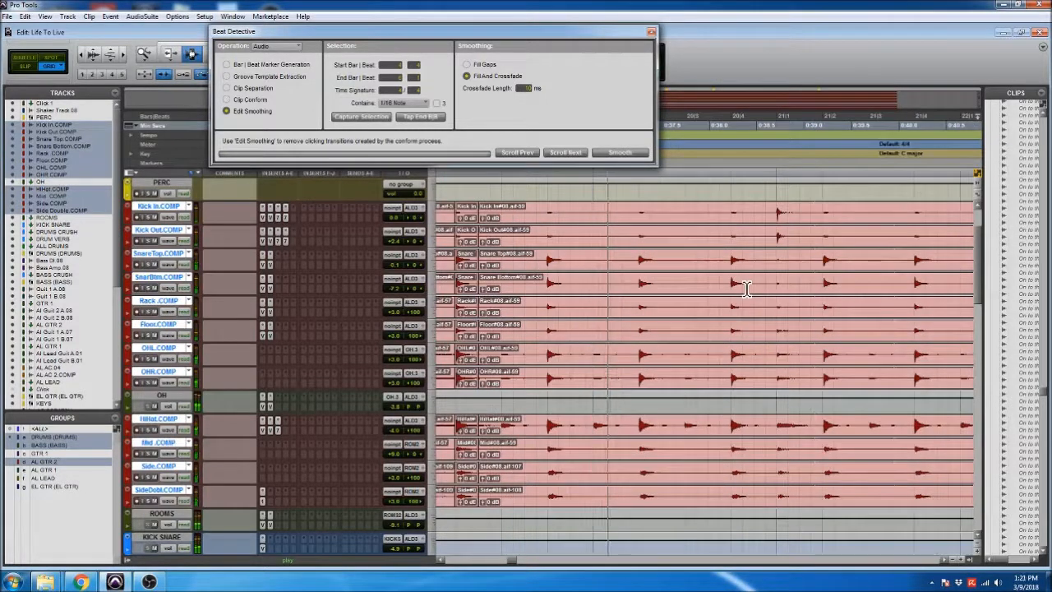
pyautogui.hscroll(2, 745, 288)
pyautogui.hscroll(2, 724, 292)
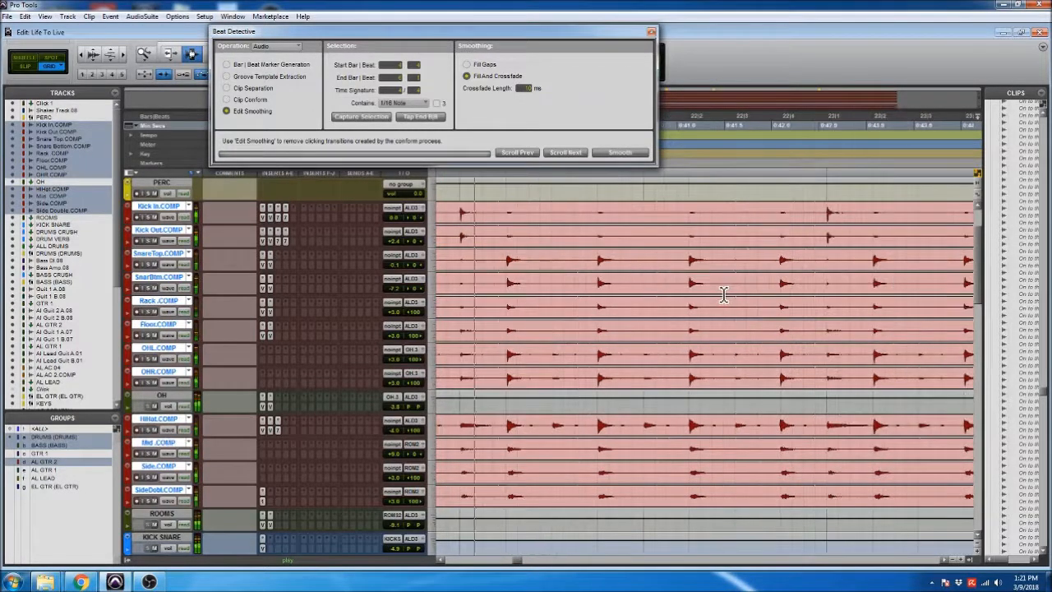
pyautogui.hscroll(1, 724, 295)
pyautogui.hscroll(2, 722, 292)
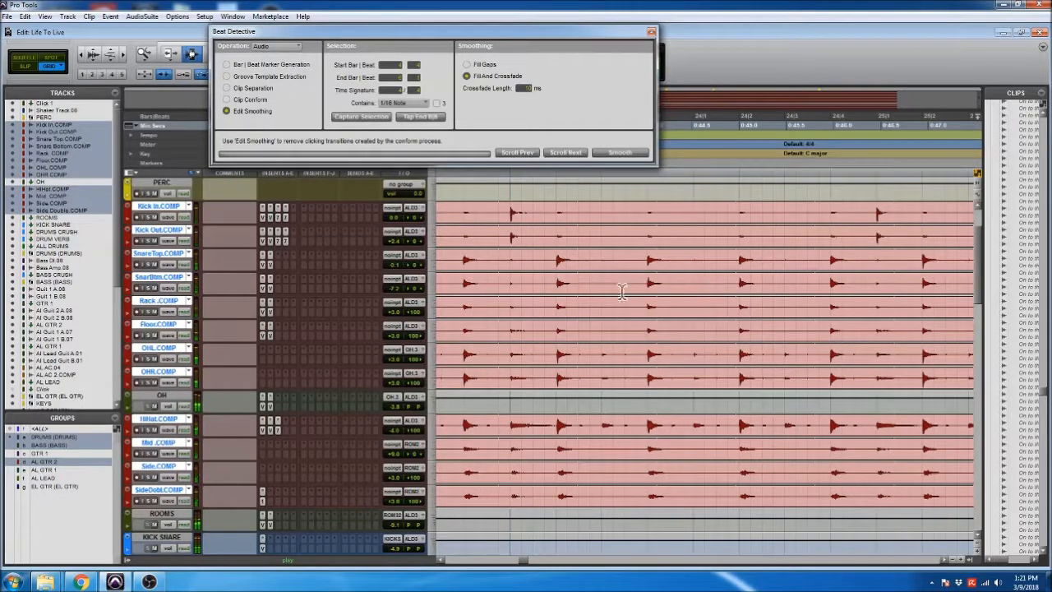
pyautogui.press('space')
pyautogui.hscroll(2, 586, 304)
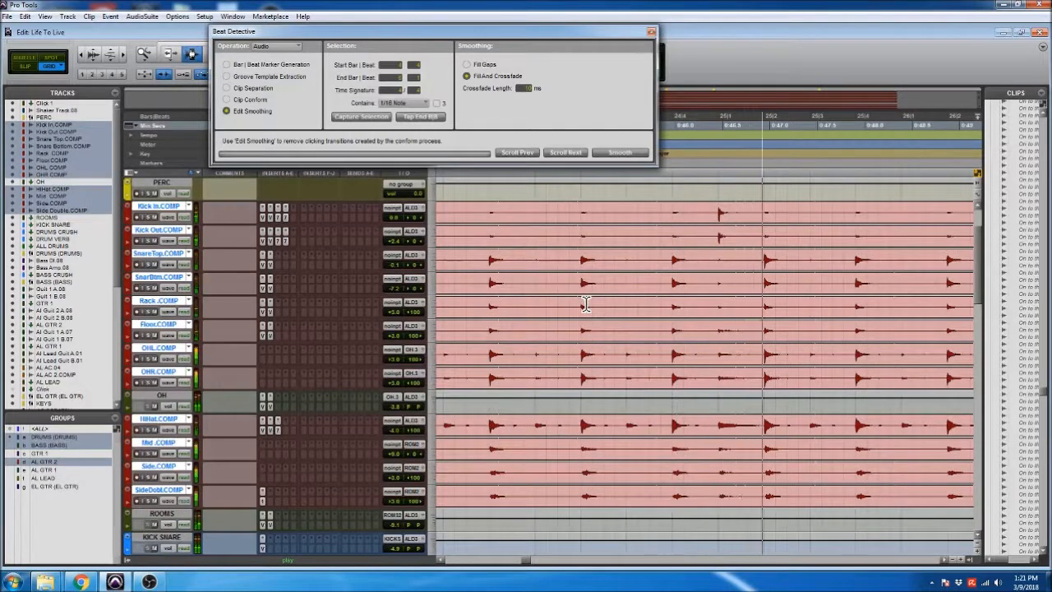
pyautogui.hscroll(2, 586, 304)
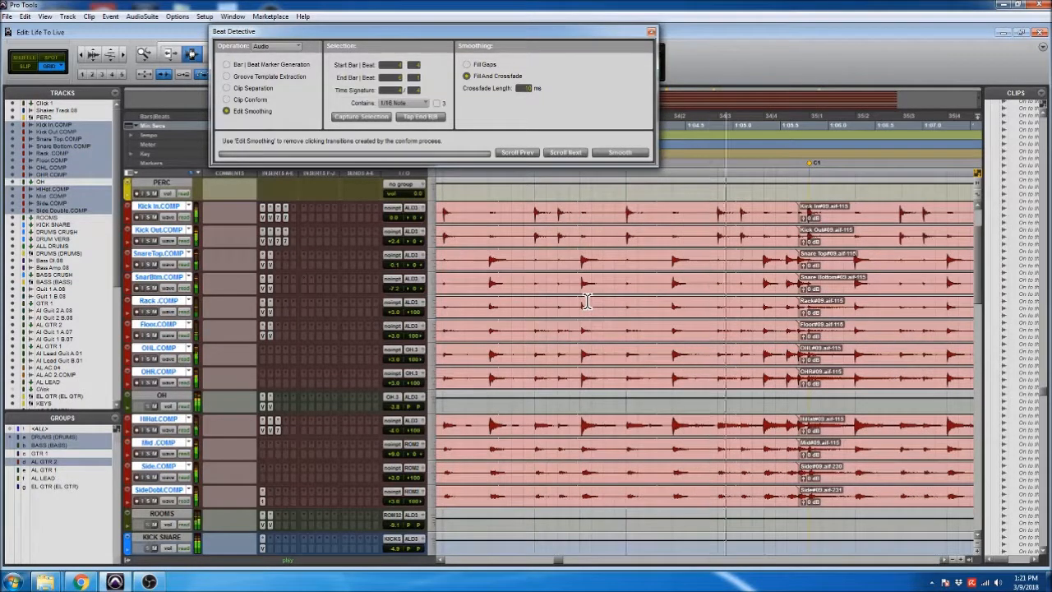
# - Trim the start of the drum clips near marker C1 earlier, to just before the snare hit at beat 34|4
pyautogui.click(788, 283)
pyautogui.press('t')
pyautogui.press('t')
pyautogui.press('r')
pyautogui.press('r')
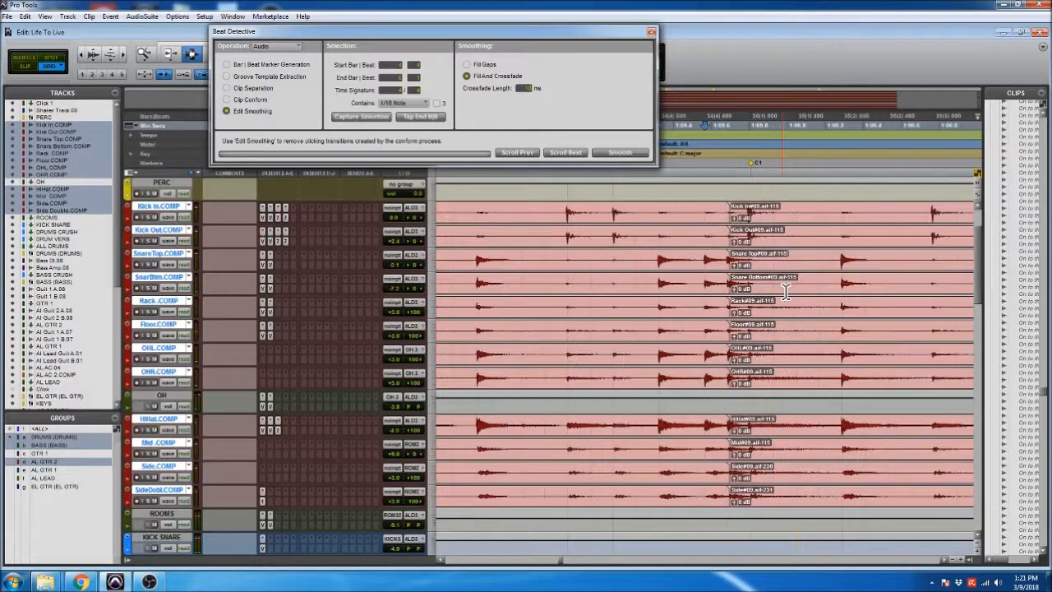
pyautogui.press('F6')
pyautogui.moveTo(723, 255); pyautogui.dragTo(677, 241)
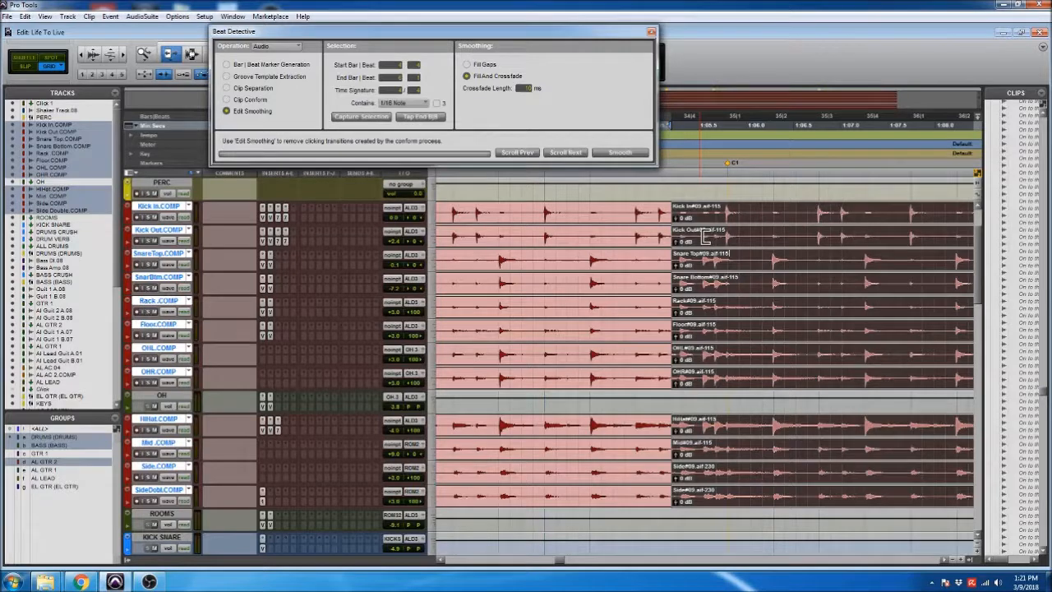
pyautogui.moveTo(695, 239)
pyautogui.mouseDown()
pyautogui.moveTo(654, 240)
pyautogui.moveTo(688, 240)
pyautogui.moveTo(679, 240)
pyautogui.mouseUp()
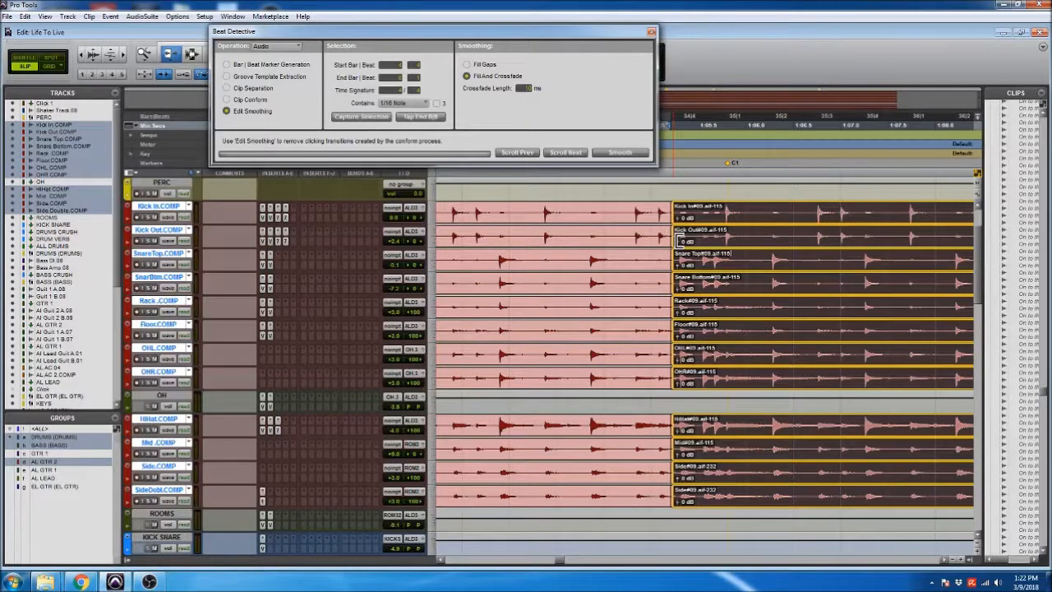
pyautogui.moveTo(680, 241); pyautogui.dragTo(679, 240)
# - Locate the snare transient at about 1:05.3 and move the drum clips' edit point onto it
pyautogui.press('t')
pyautogui.press('t')
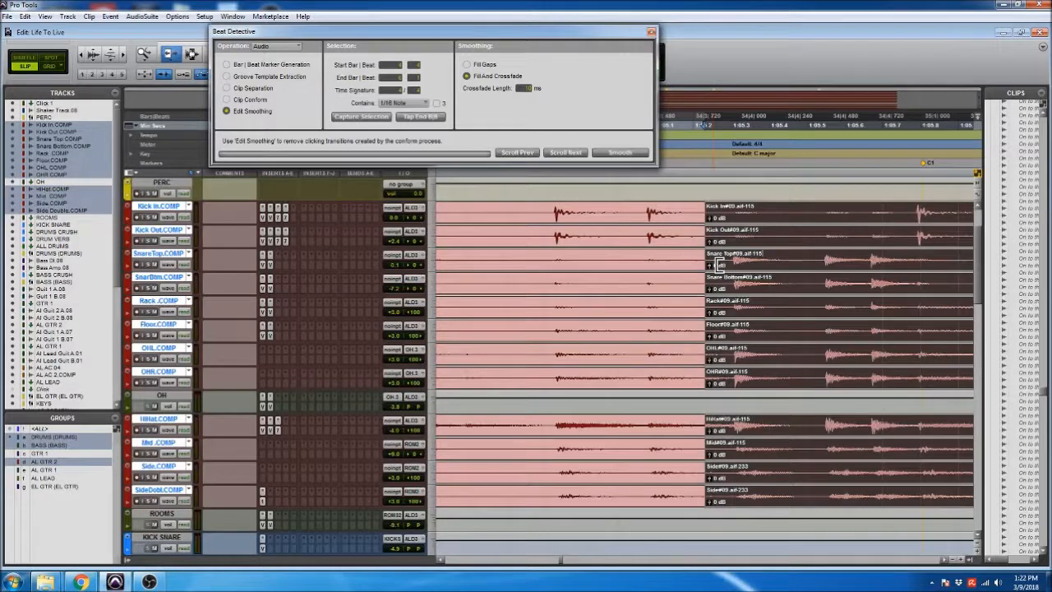
pyautogui.press('Tab')
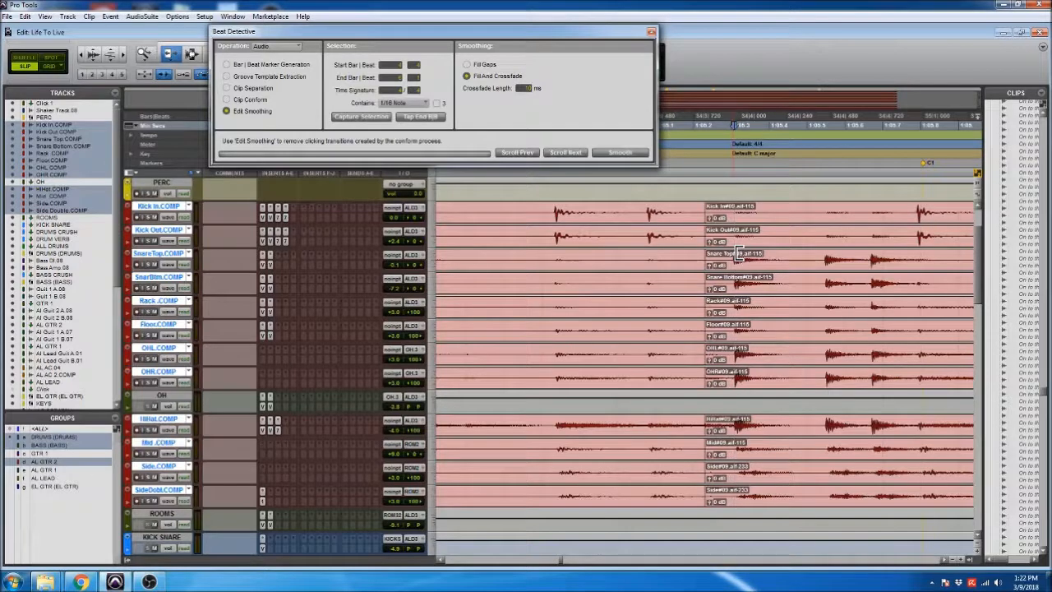
pyautogui.hotkey('ctrl', 'z')
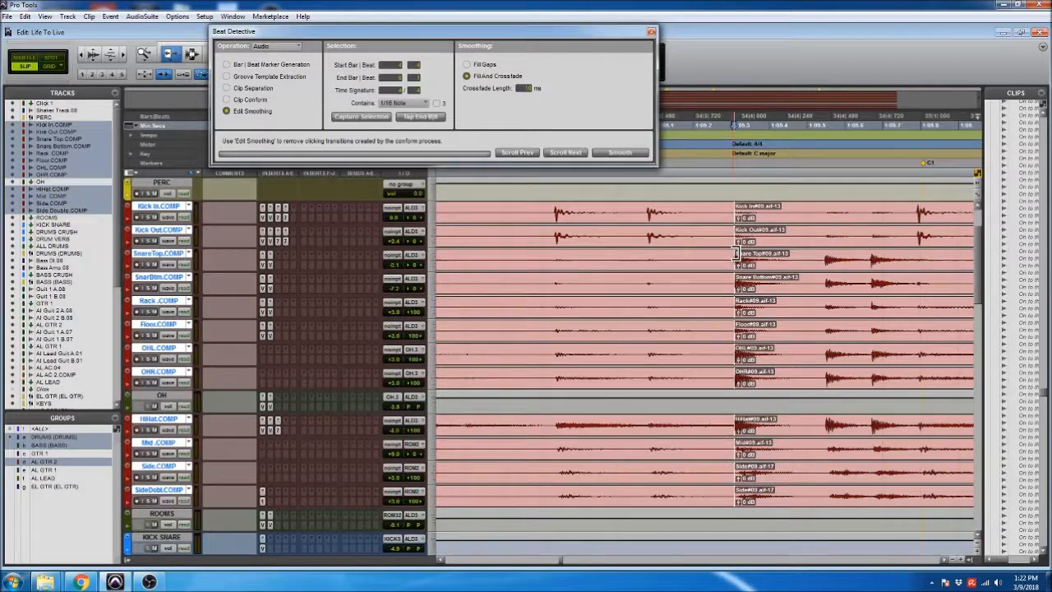
pyautogui.hotkey('ctrl', 'shift', 'z')
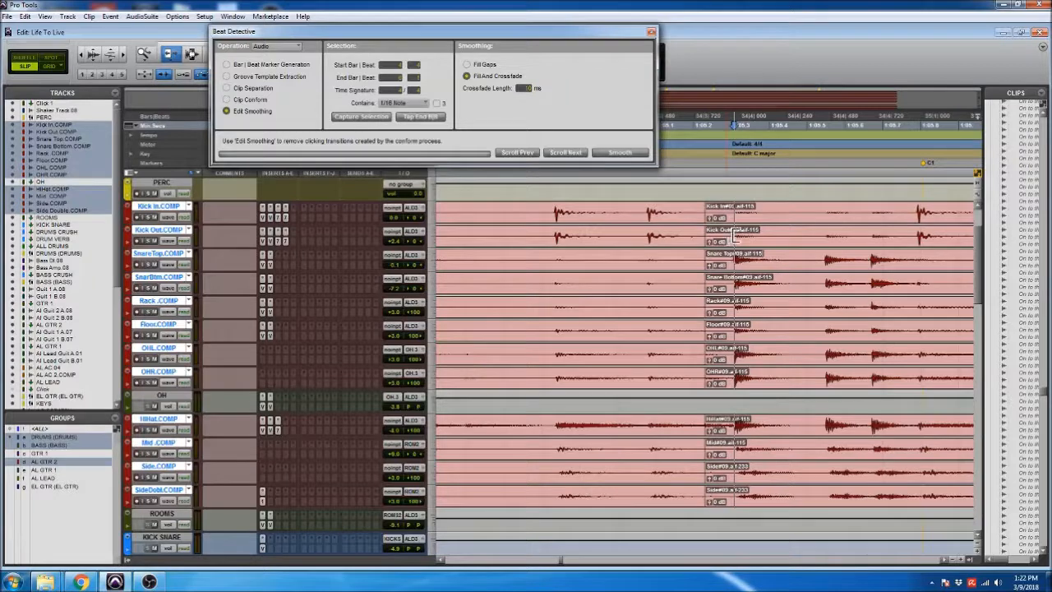
pyautogui.click(734, 292)
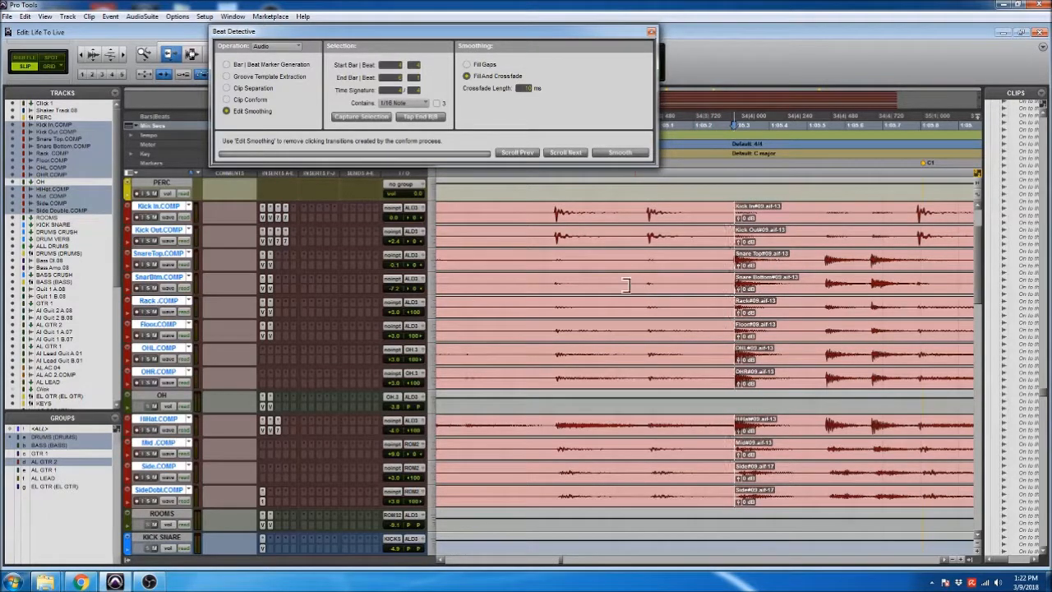
# - Select a short stretch of the drum clips before the new edit point and smooth it with Fill And Crossfade
pyautogui.press('F7')
pyautogui.moveTo(616, 280); pyautogui.dragTo(659, 278)
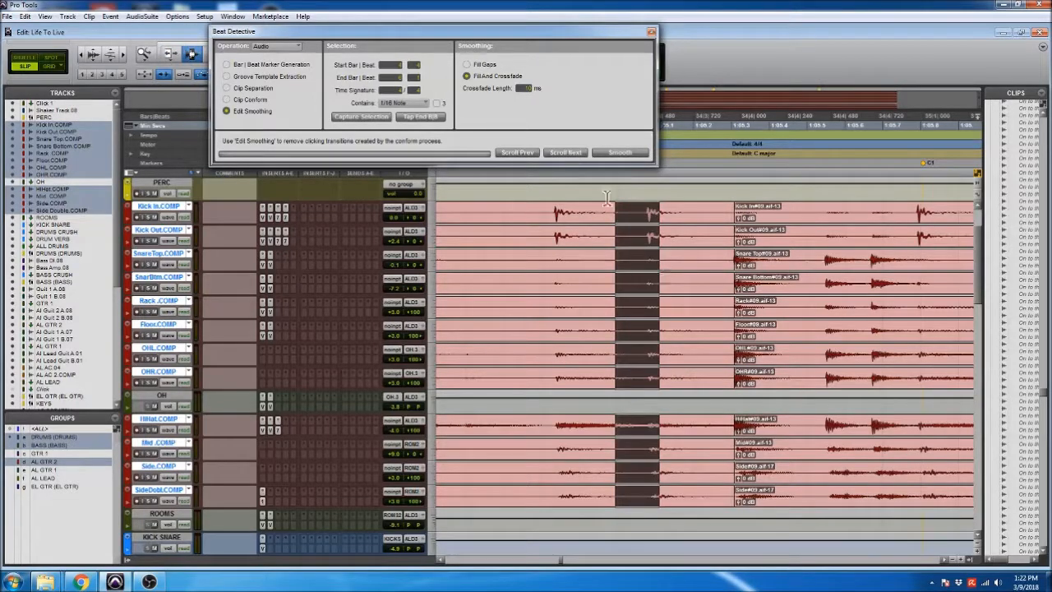
pyautogui.click(597, 154)
# - Play the drums from a few beats before the smoothed edit through marker C1
pyautogui.click(503, 332)
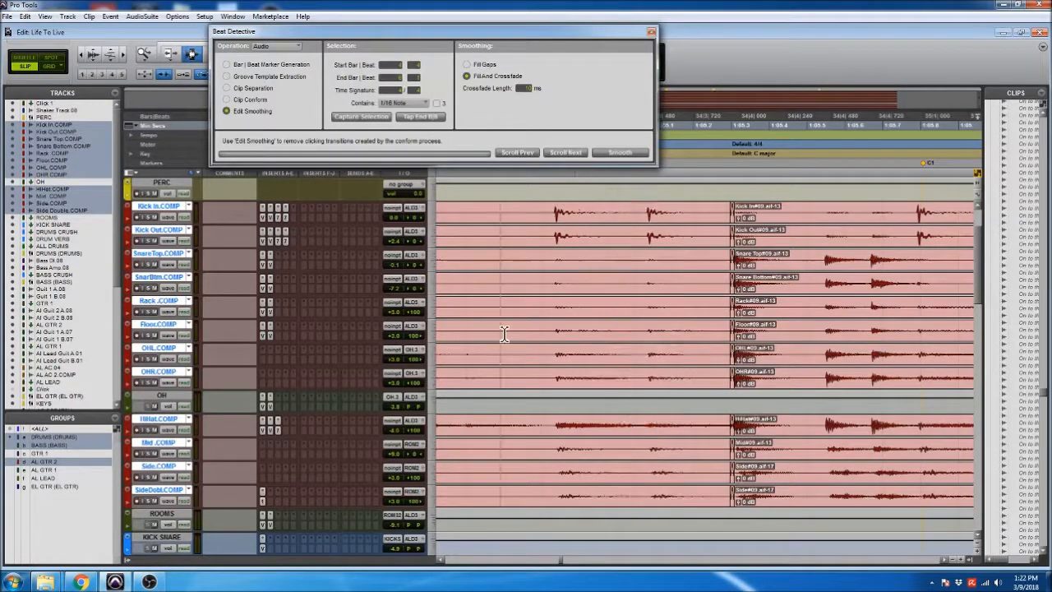
pyautogui.hotkey('ctrl', '[')
pyautogui.hotkey('ctrl', '[')
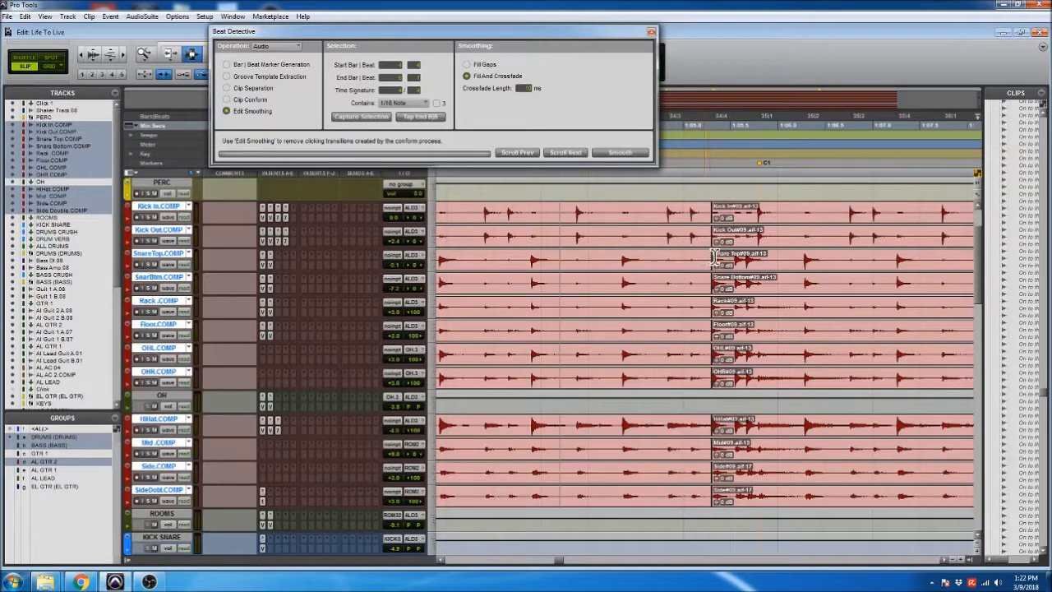
pyautogui.click(480, 273)
pyautogui.press('space')
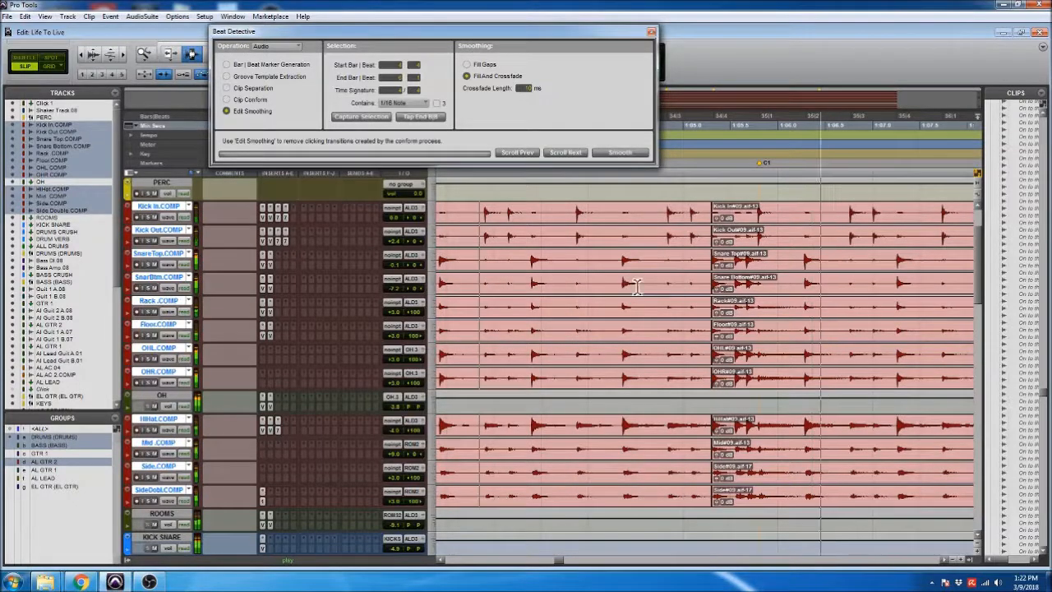
# - Replay the smoothed edit at beat 34|4 from just before the two preceding kick hits
pyautogui.hotkey('ctrl', ']')
pyautogui.hotkey('ctrl', ']')
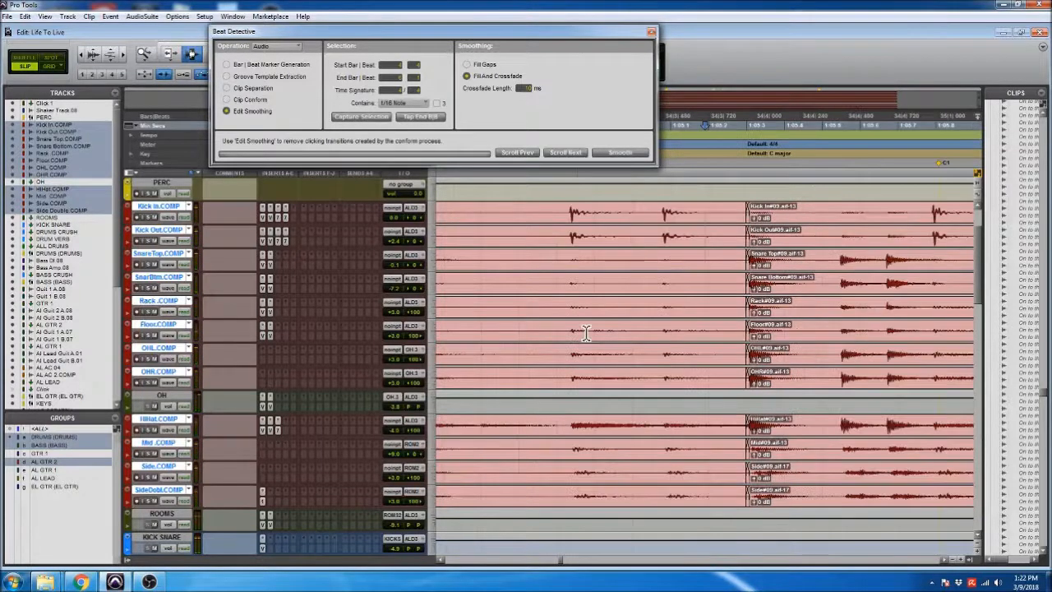
pyautogui.click(512, 337)
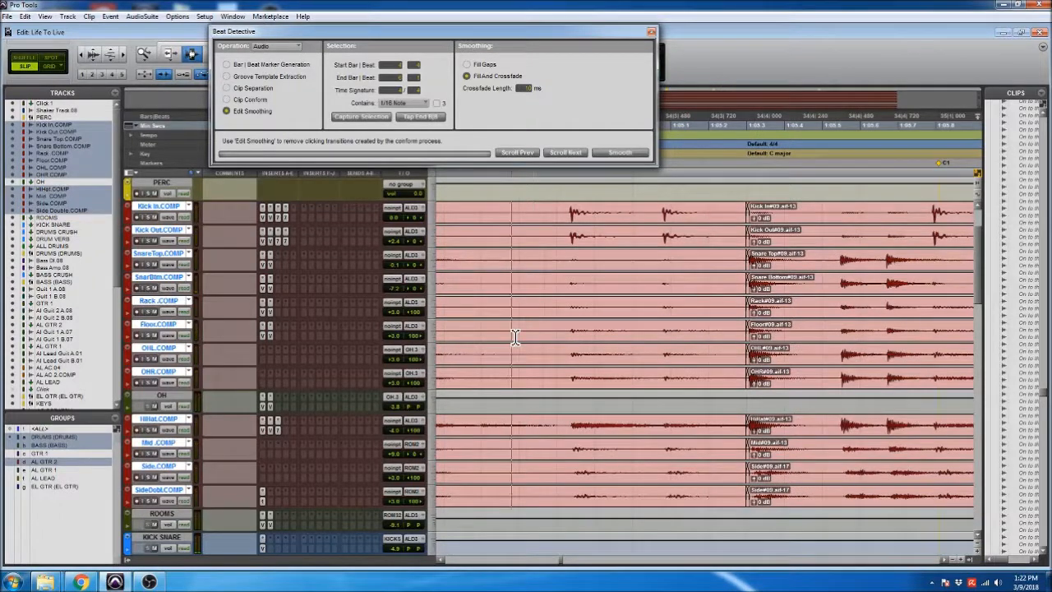
pyautogui.press('space')
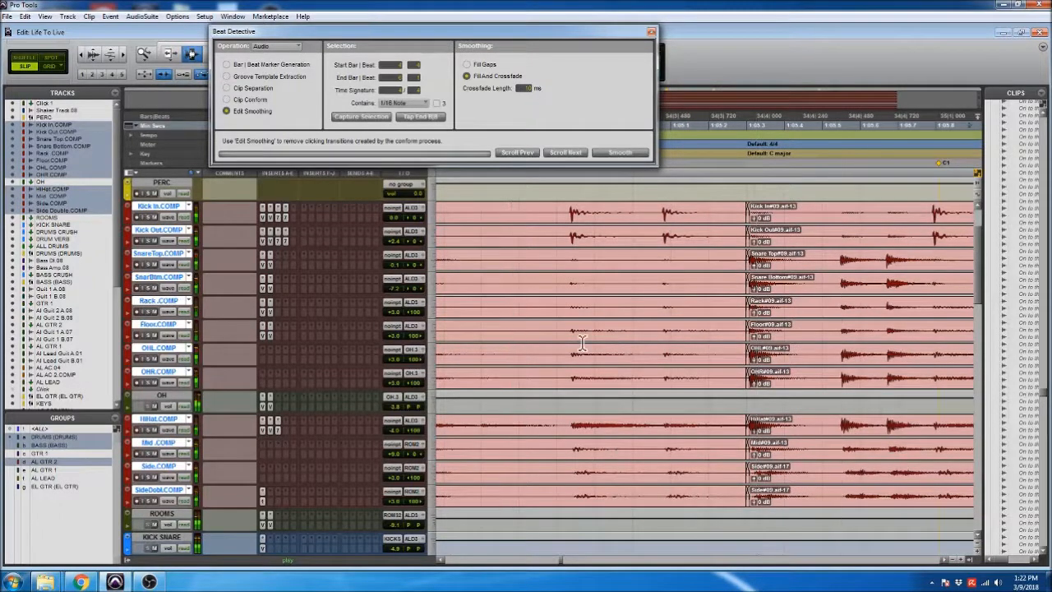
pyautogui.press('space')
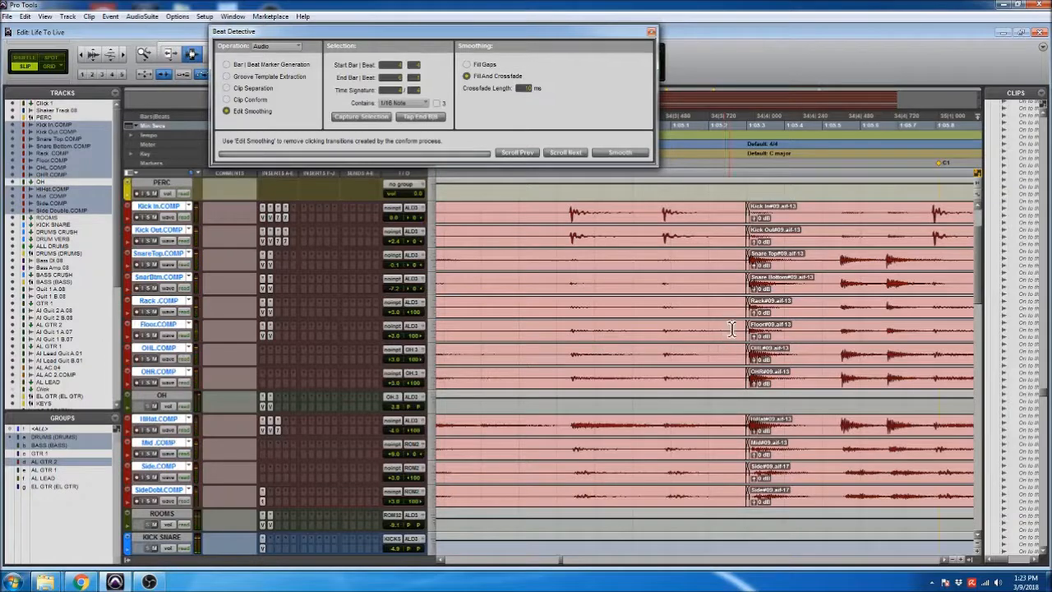
# - Move the edit point on all drum tracks from the snare hit at 34|4 to just before marker C1
pyautogui.moveTo(749, 321); pyautogui.dragTo(927, 301)
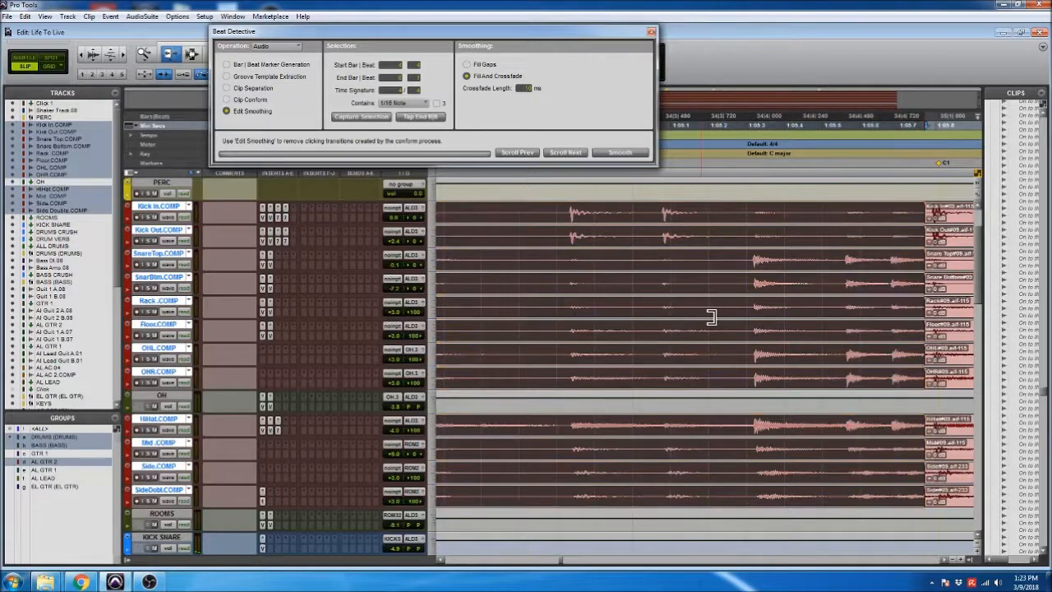
# - Play the grouped drum tracks through the hits leading up to the clip edit at bar 35
pyautogui.click(545, 328)
pyautogui.press('space')
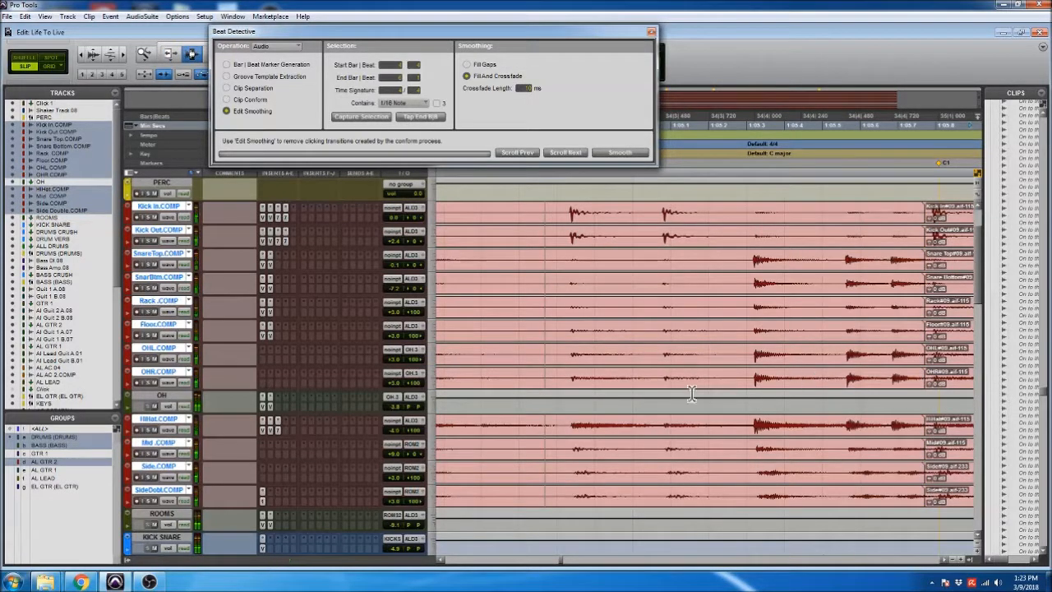
pyautogui.moveTo(748, 444); pyautogui.dragTo(829, 439)
pyautogui.click(828, 439)
pyautogui.hscroll(2, 864, 411)
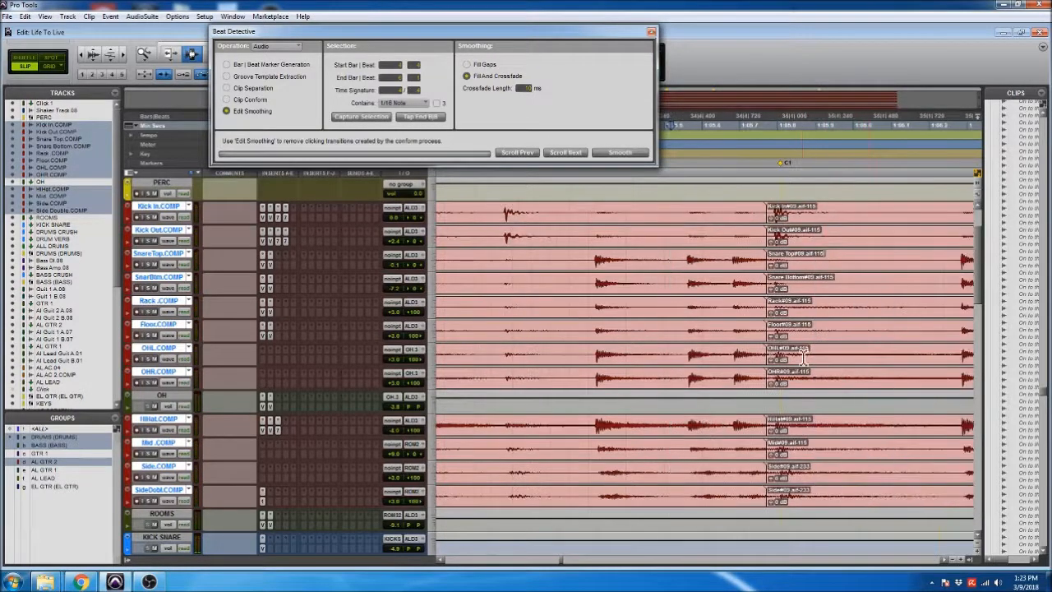
# - Trim the start of the grouped drum clips at bar 35 so the edit meets the kick transient
pyautogui.press('F6')
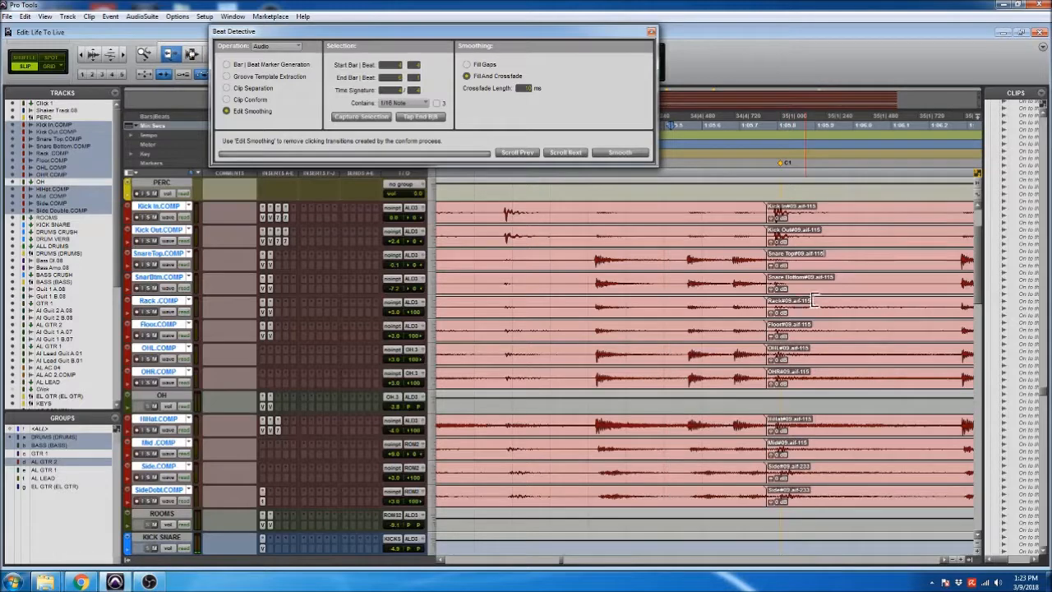
pyautogui.moveTo(801, 286); pyautogui.dragTo(867, 286)
pyautogui.hotkey('ctrl', 'z')
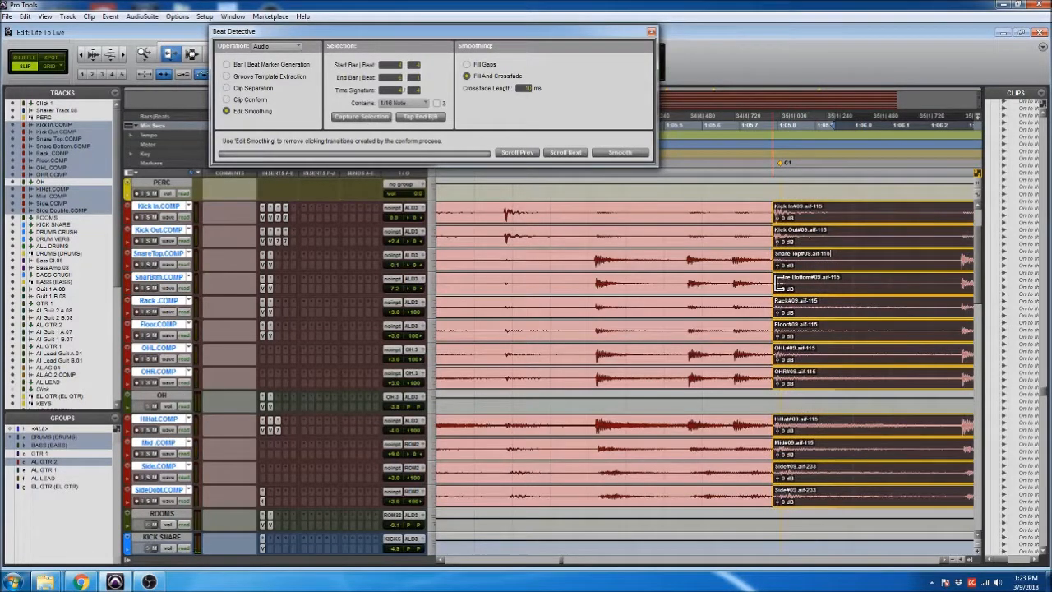
pyautogui.moveTo(798, 286); pyautogui.dragTo(751, 282)
pyautogui.press('Tab')
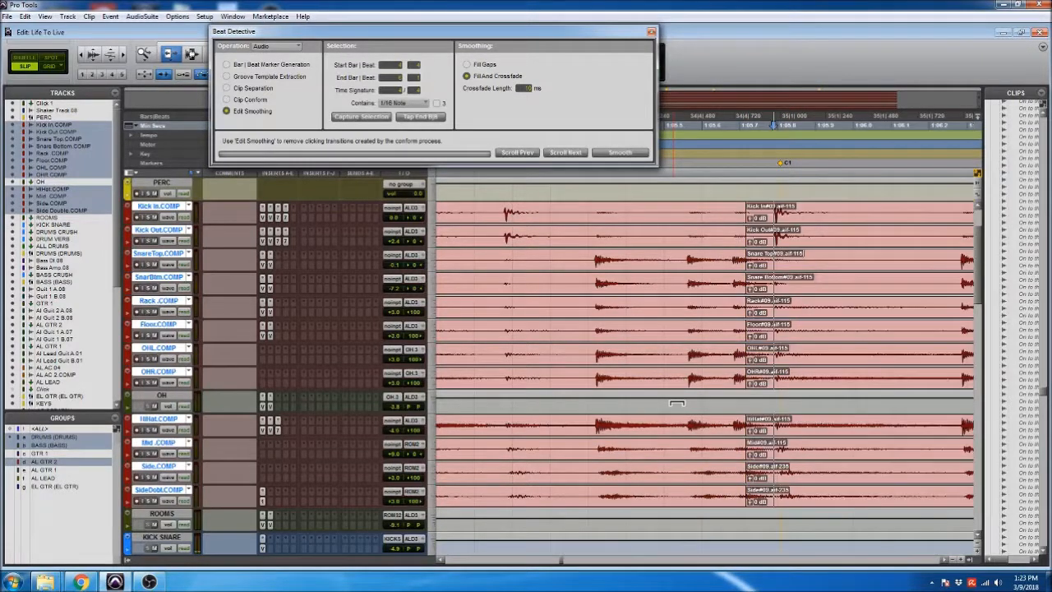
pyautogui.press('a')
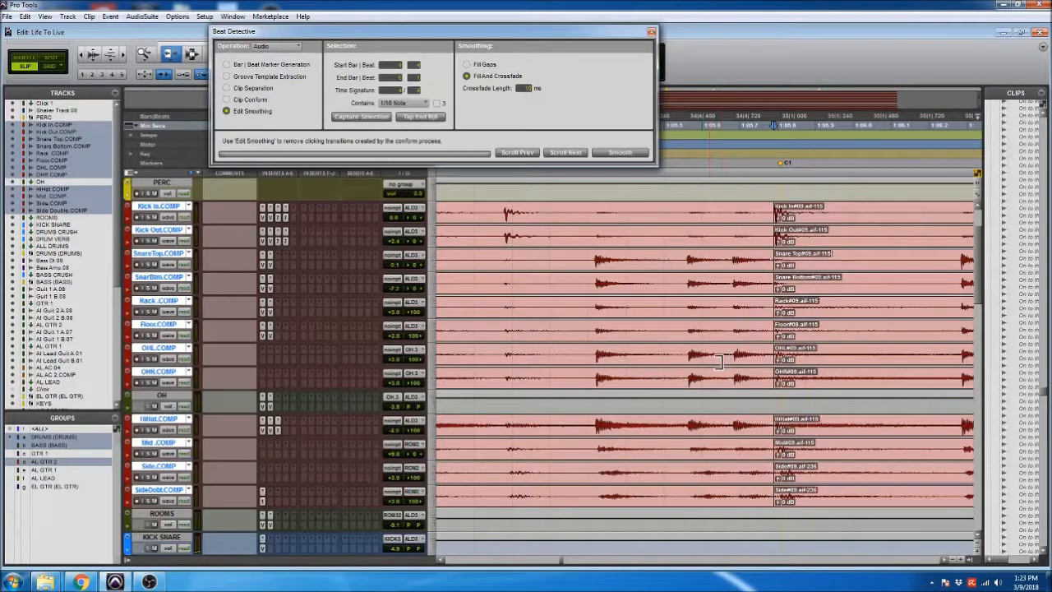
# - Play back the drums from the kick hit before bar 35 across the trimmed edit
pyautogui.click(570, 323)
pyautogui.click(499, 297)
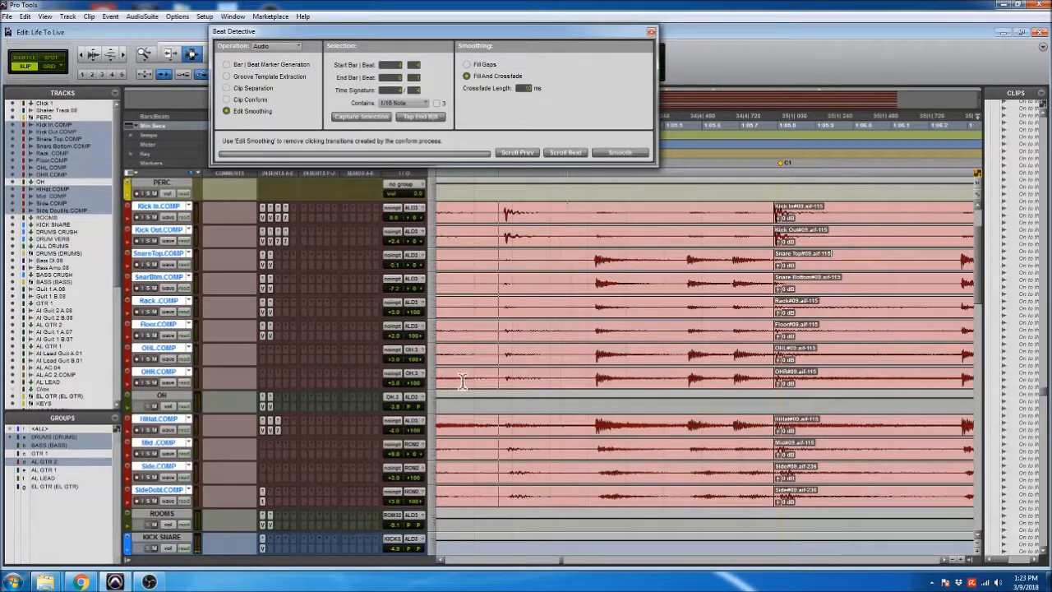
pyautogui.press('space')
# - Apply Edit Smoothing with Fill And Crossfade to the drum edit at bar 35 and play it back
pyautogui.moveTo(737, 316); pyautogui.dragTo(687, 317)
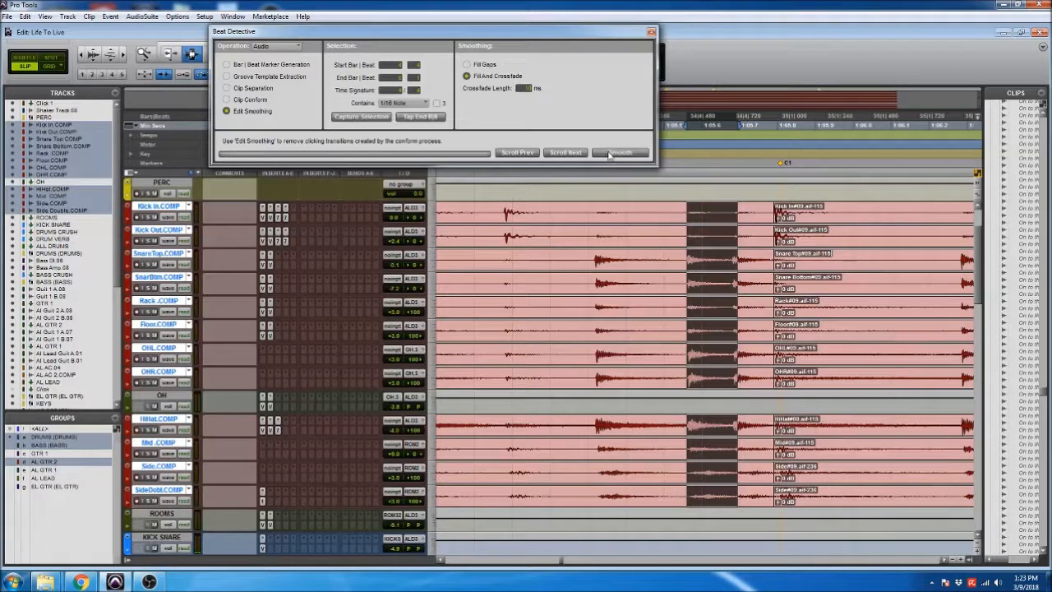
pyautogui.click(610, 153)
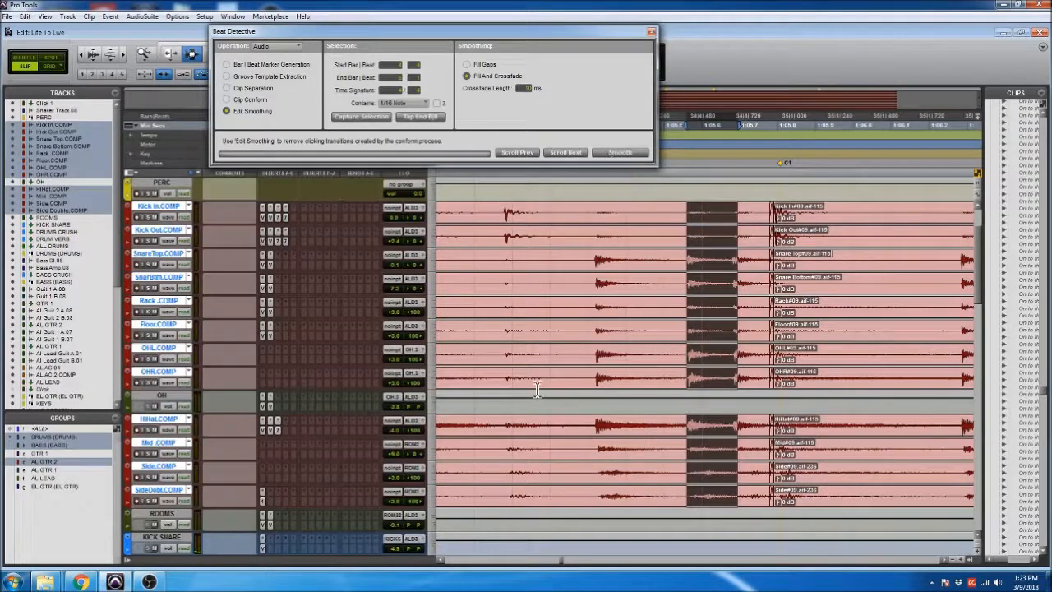
pyautogui.click(536, 389)
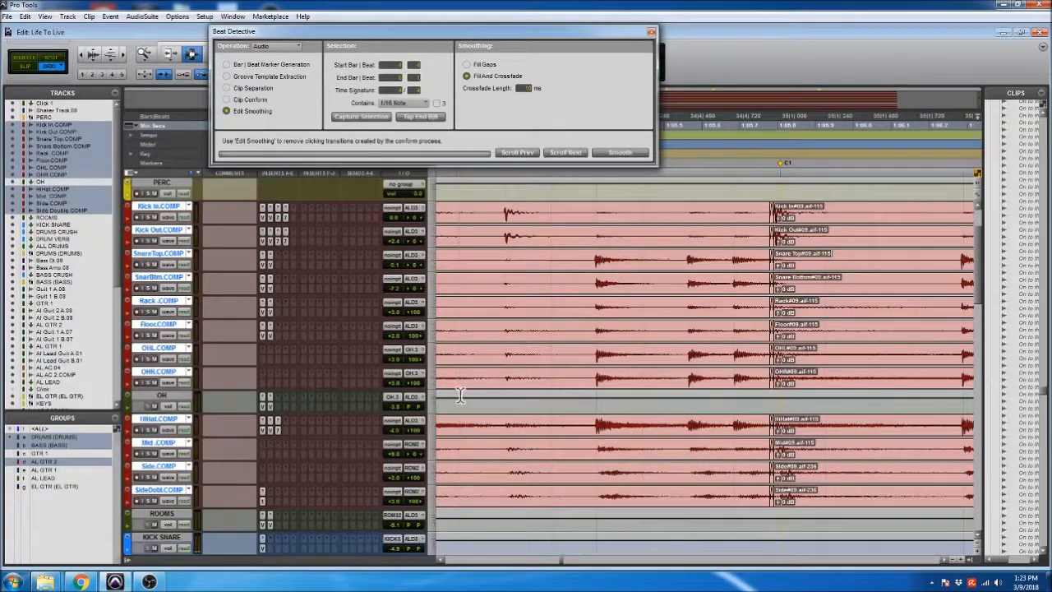
pyautogui.press('space')
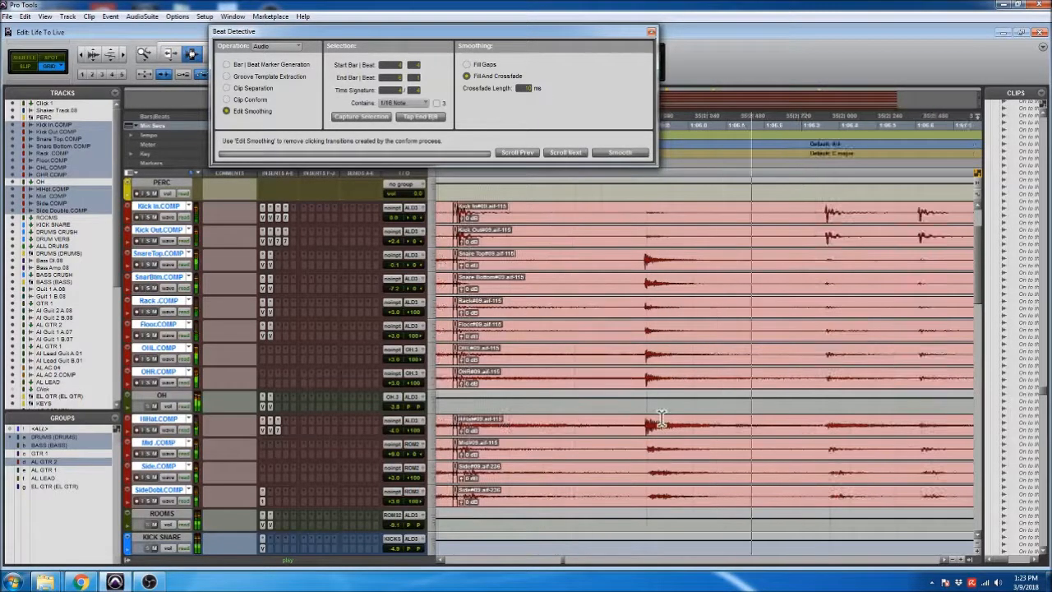
# - Examine the drum hits from bar 35 onward against the grid, up to the snare on beat 4
pyautogui.press('r')
pyautogui.press('r')
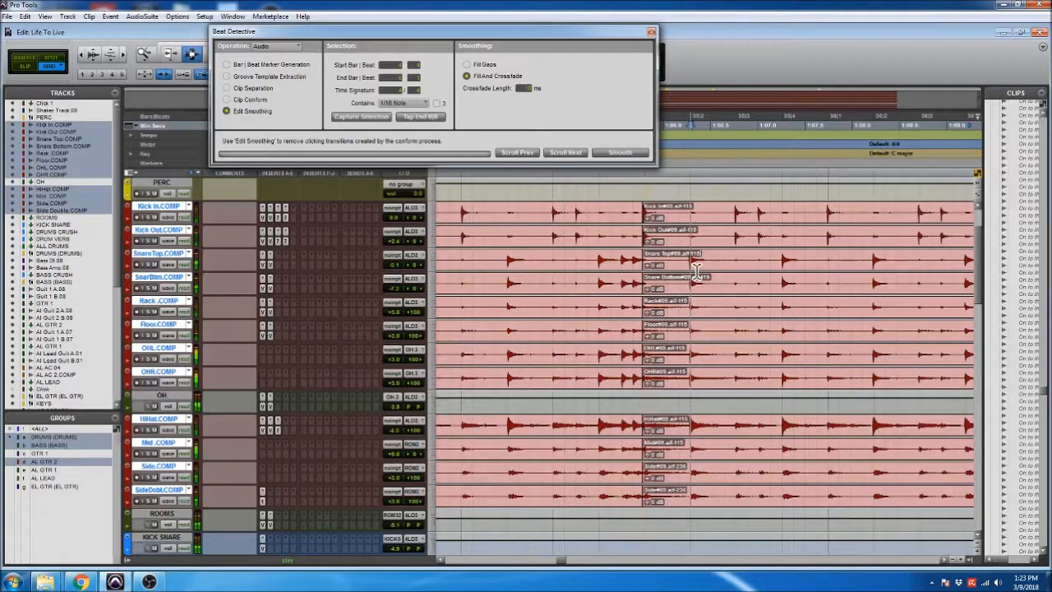
pyautogui.press('t')
pyautogui.press('t')
pyautogui.doubleClick(640, 313)
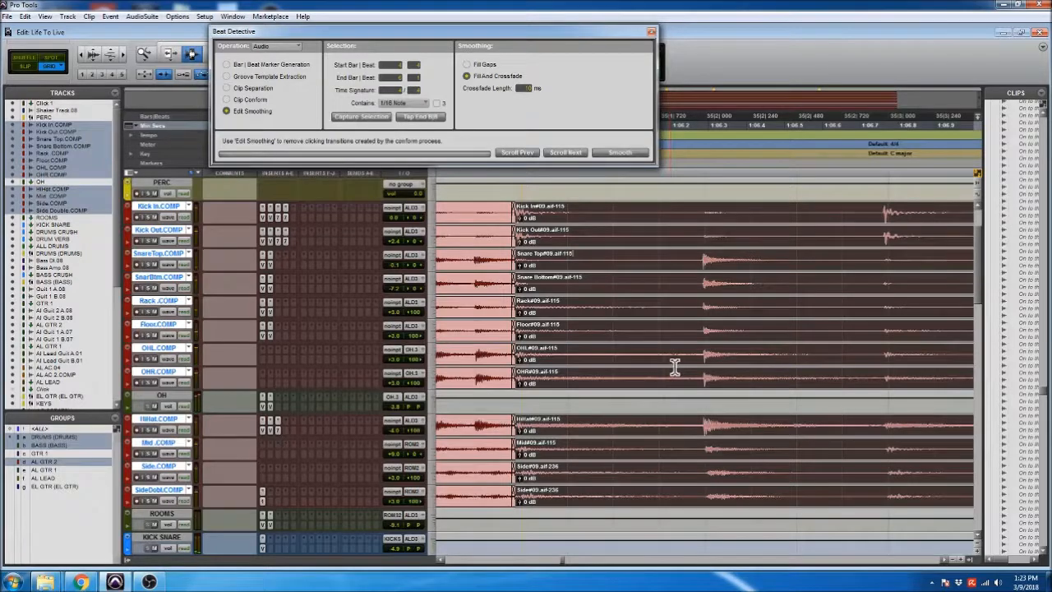
pyautogui.press('r')
pyautogui.press('r')
pyautogui.press('r')
pyautogui.press('t')
pyautogui.press('t')
pyautogui.press('t')
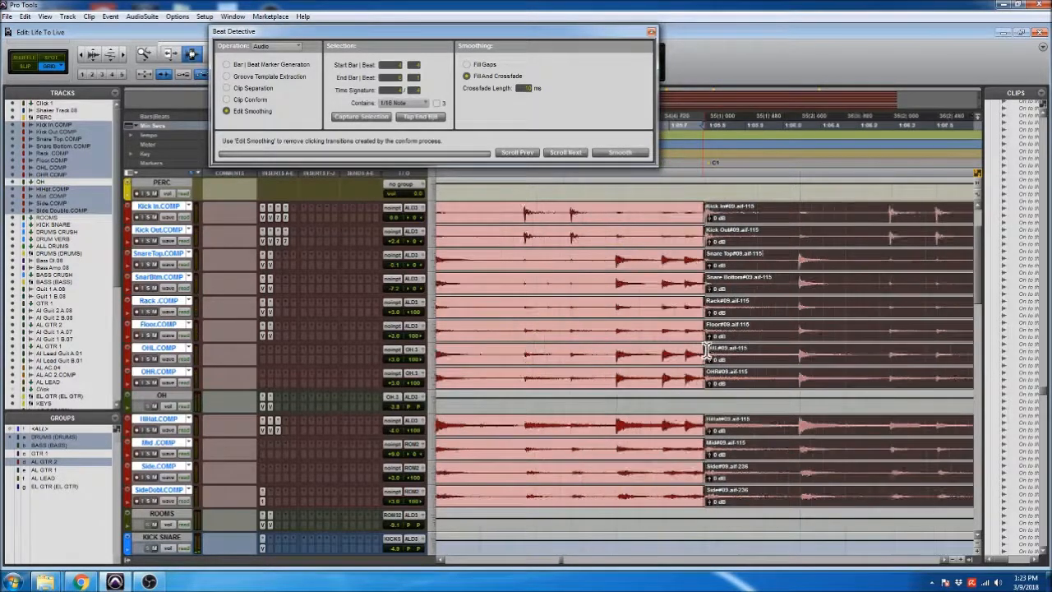
pyautogui.hscroll(2, 717, 342)
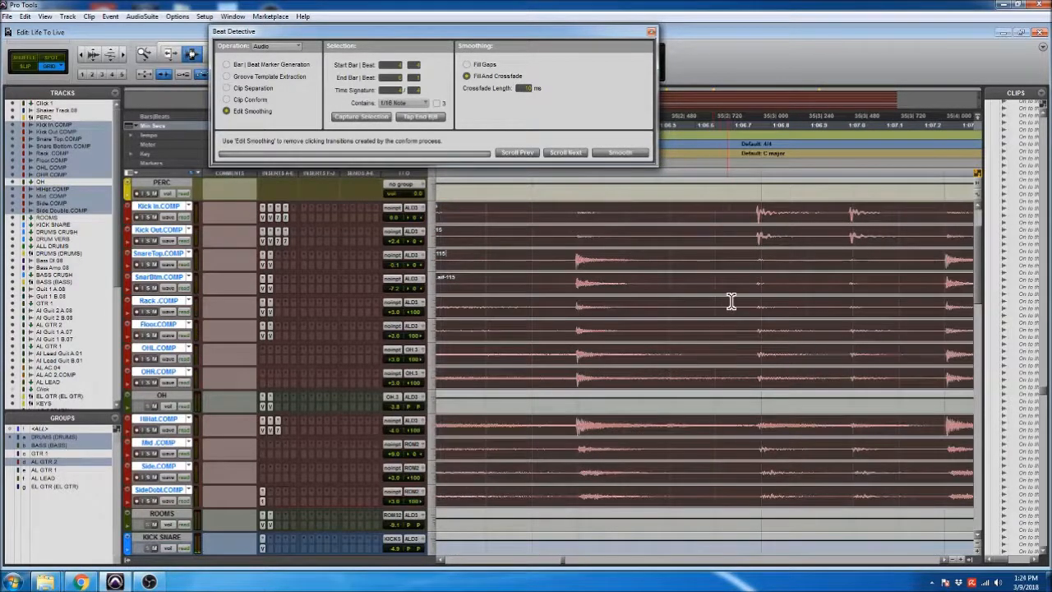
pyautogui.hscroll(2, 731, 301)
pyautogui.hscroll(1, 732, 301)
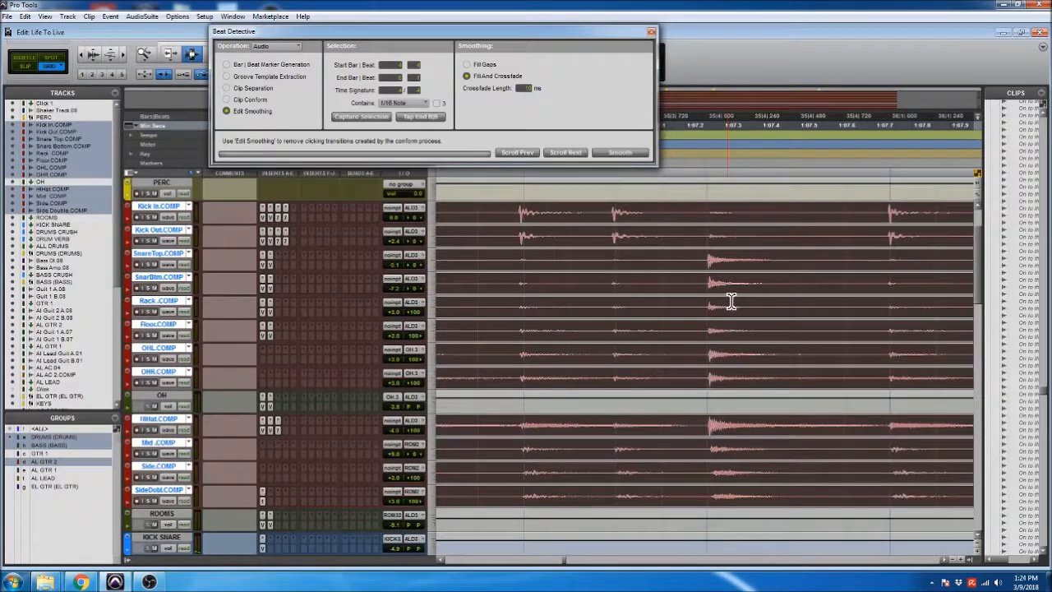
# - Separate the grouped drum clips at the snare hit on bar 35 beat 4
pyautogui.doubleClick(702, 299)
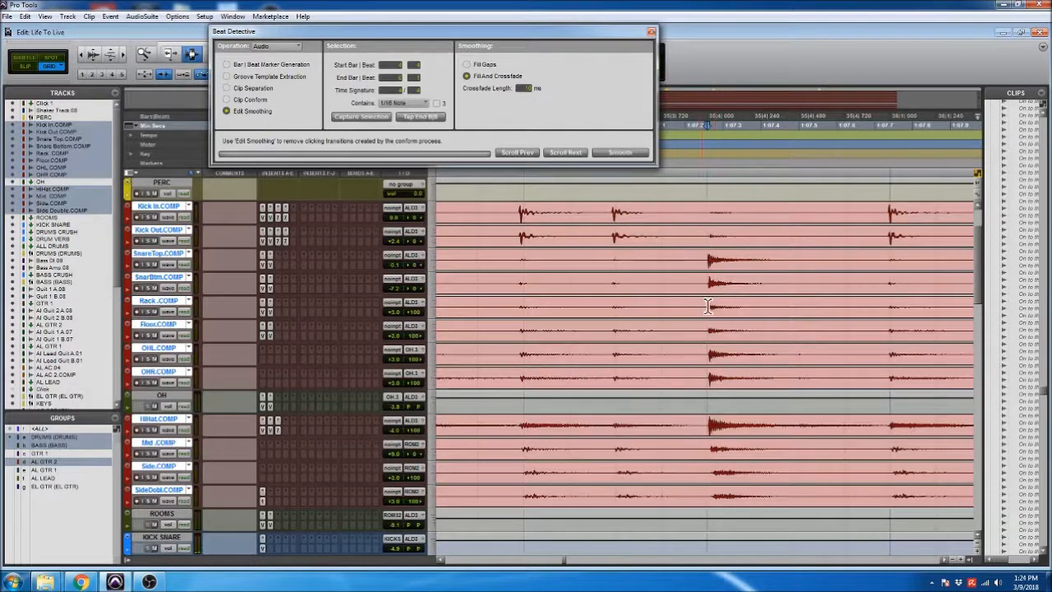
pyautogui.hscroll(-1, 707, 306)
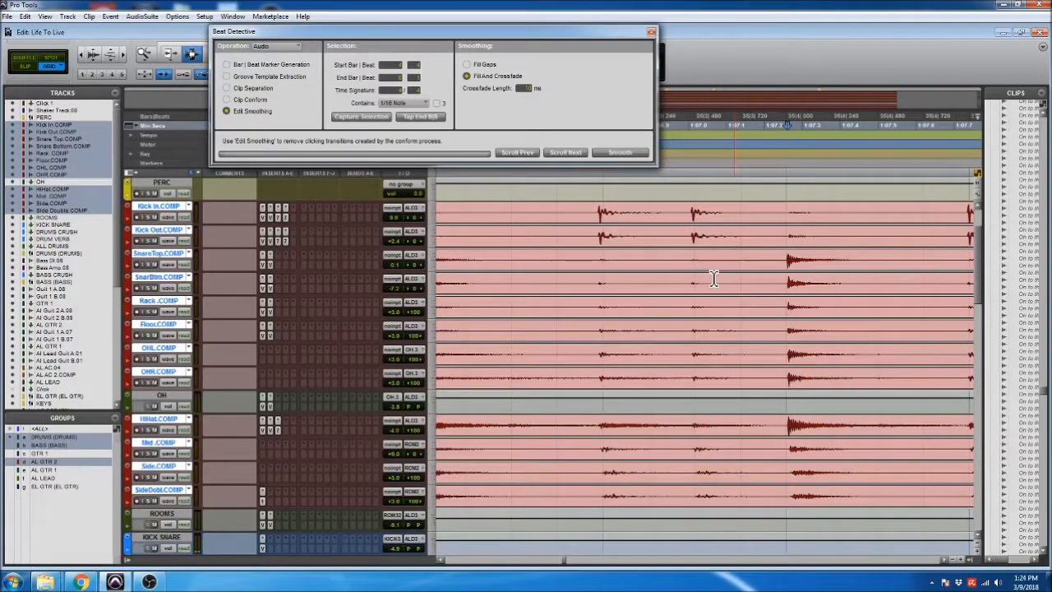
pyautogui.click(792, 247)
pyautogui.press('b')
# - Select the drum clips between bar 35 beats 1 and 4 and compare their hits with the grid
pyautogui.hscroll(-2, 695, 361)
pyautogui.press('r')
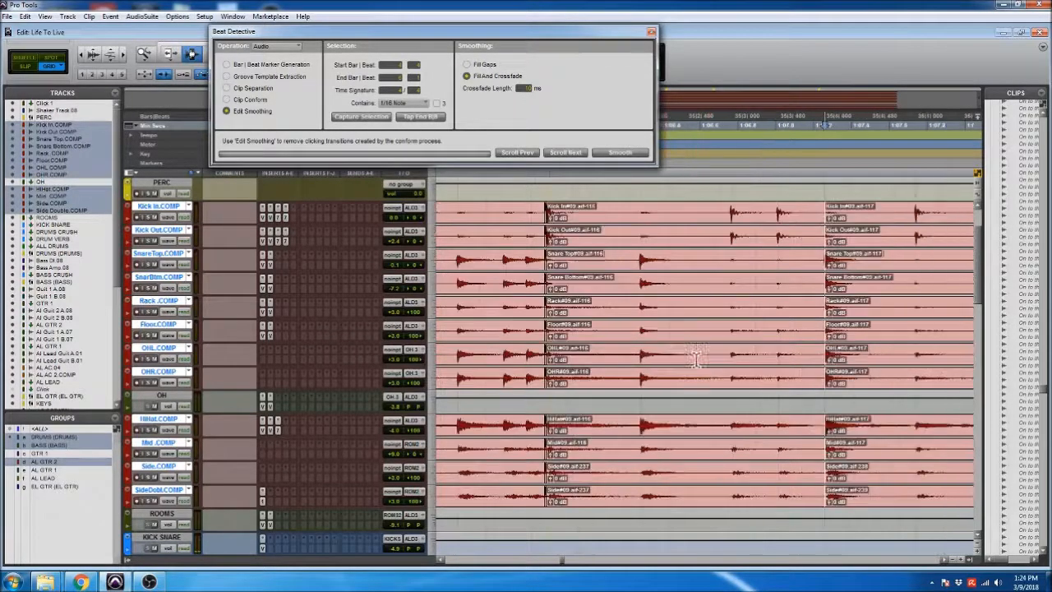
pyautogui.doubleClick(668, 314)
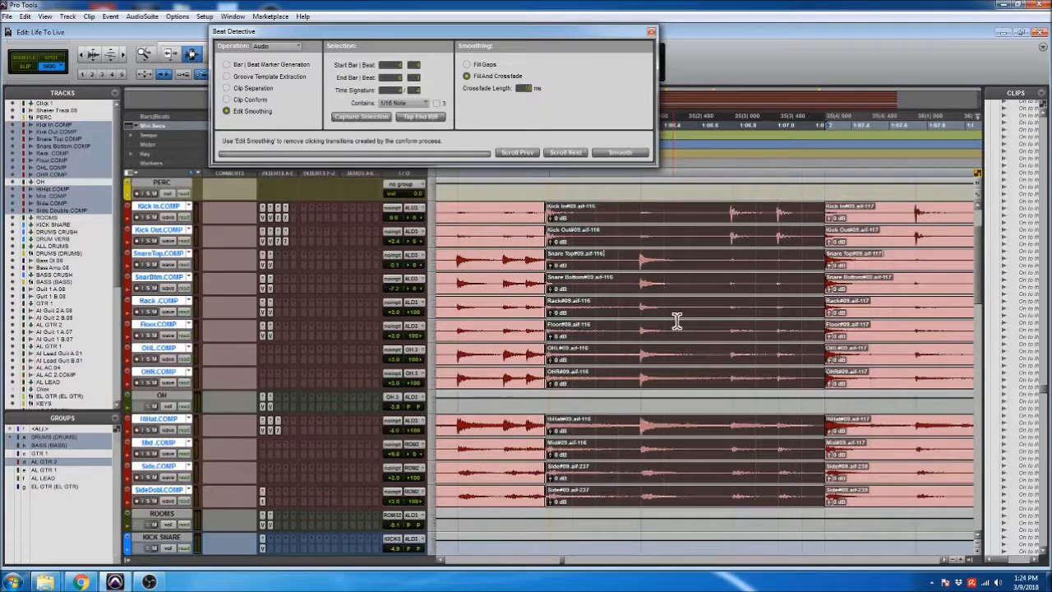
pyautogui.press('t')
pyautogui.press('t')
pyautogui.hscroll(4, 699, 305)
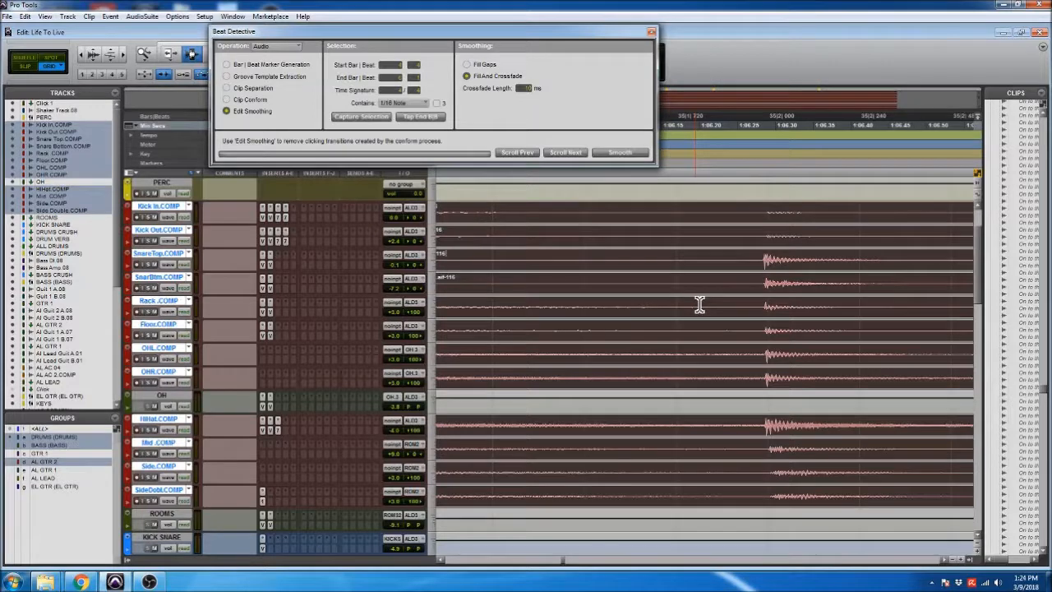
pyautogui.press('+')
pyautogui.press('+')
pyautogui.hscroll(5, 699, 305)
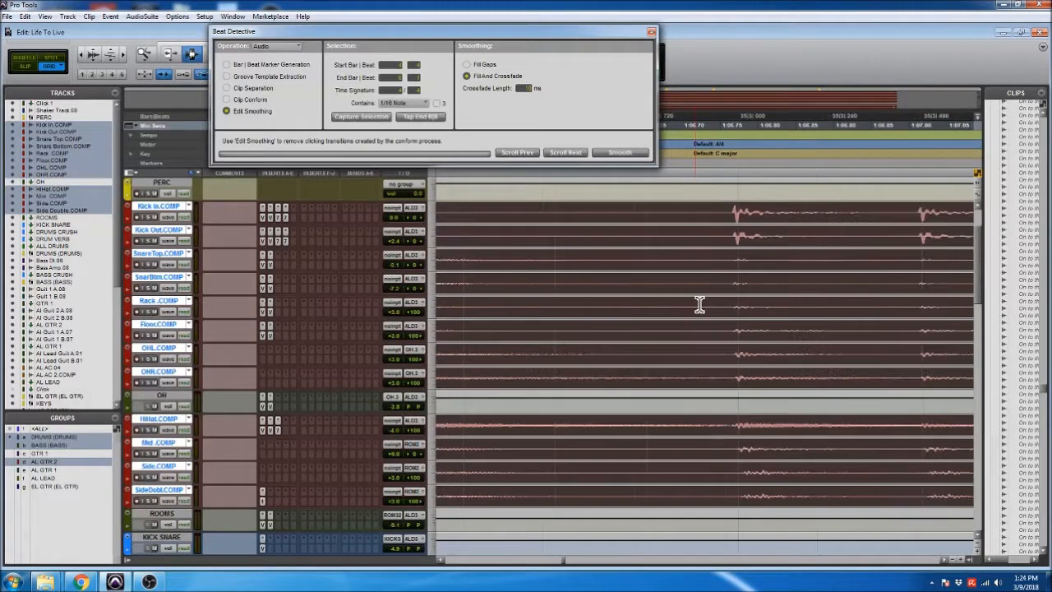
pyautogui.press('r')
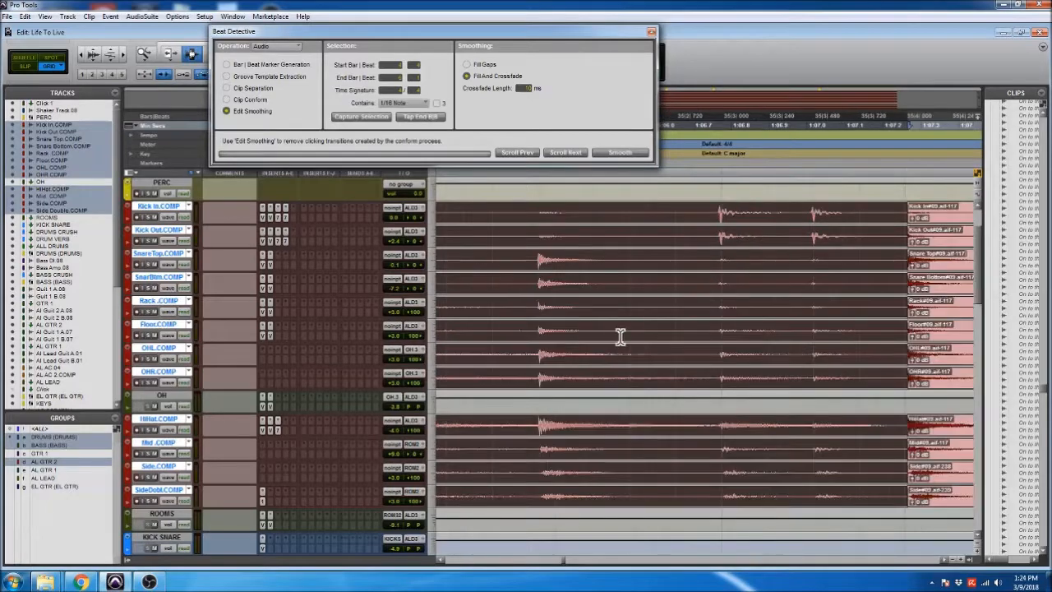
# - Play back the drums across the split at bar 35 beat 4
pyautogui.hscroll(-3, 649, 325)
pyautogui.click(489, 309)
pyautogui.press('space')
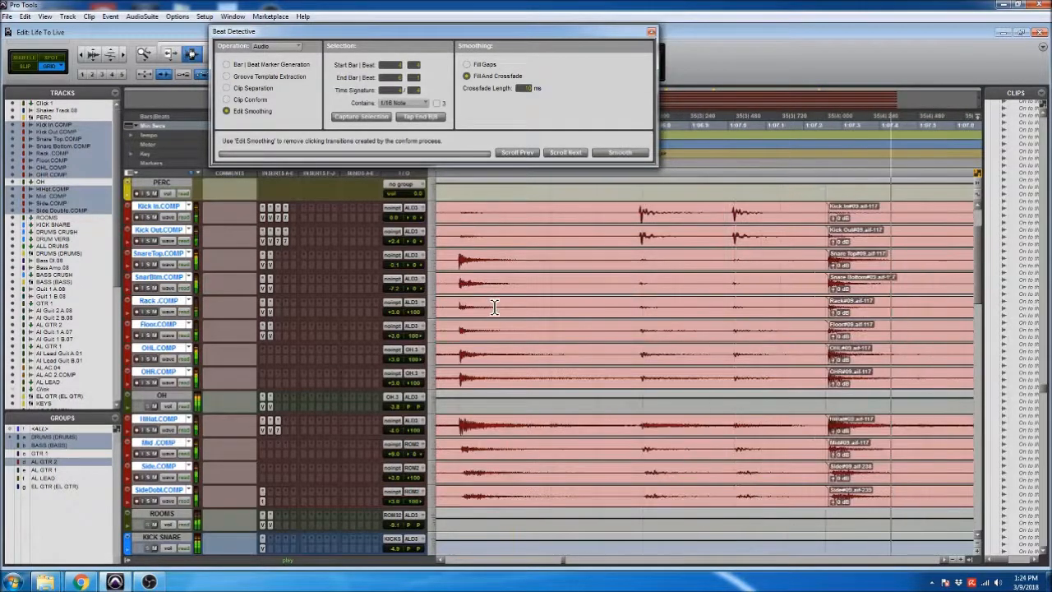
# - In Slip mode, trim the start of the drum clips at bar 35 beat 4 to the snare transient
pyautogui.press('F6')
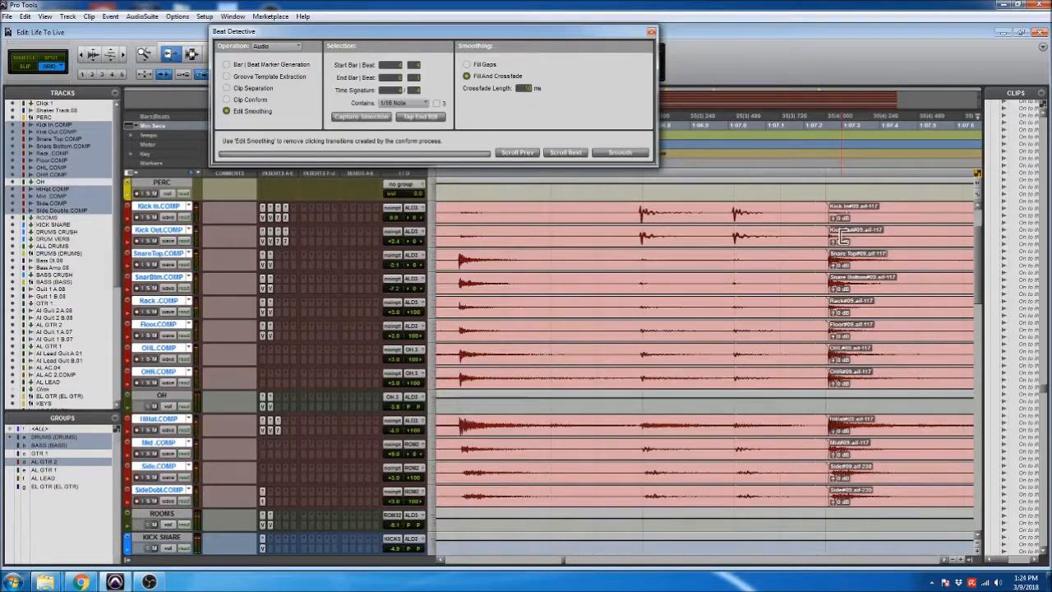
pyautogui.press('F2')
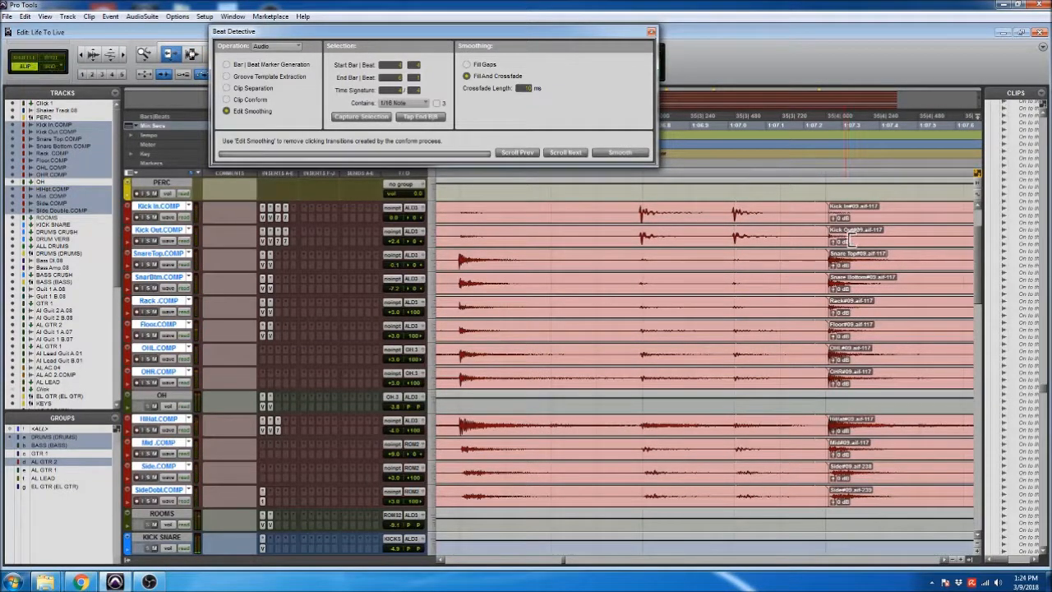
pyautogui.moveTo(850, 238)
pyautogui.mouseDown()
pyautogui.moveTo(810, 239)
pyautogui.moveTo(808, 290)
pyautogui.mouseUp()
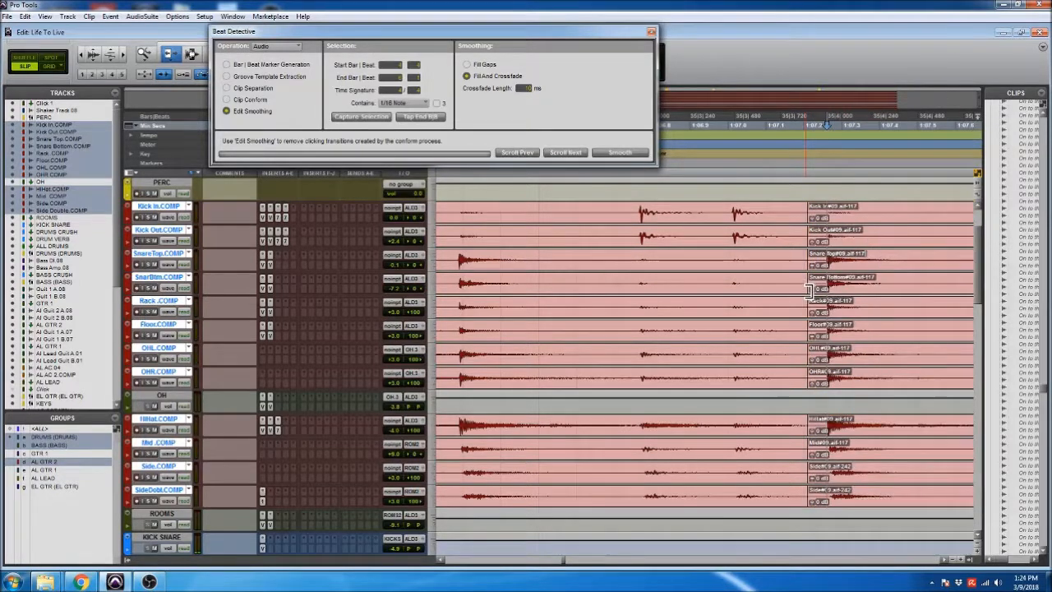
pyautogui.hotkey('ctrl', 'z')
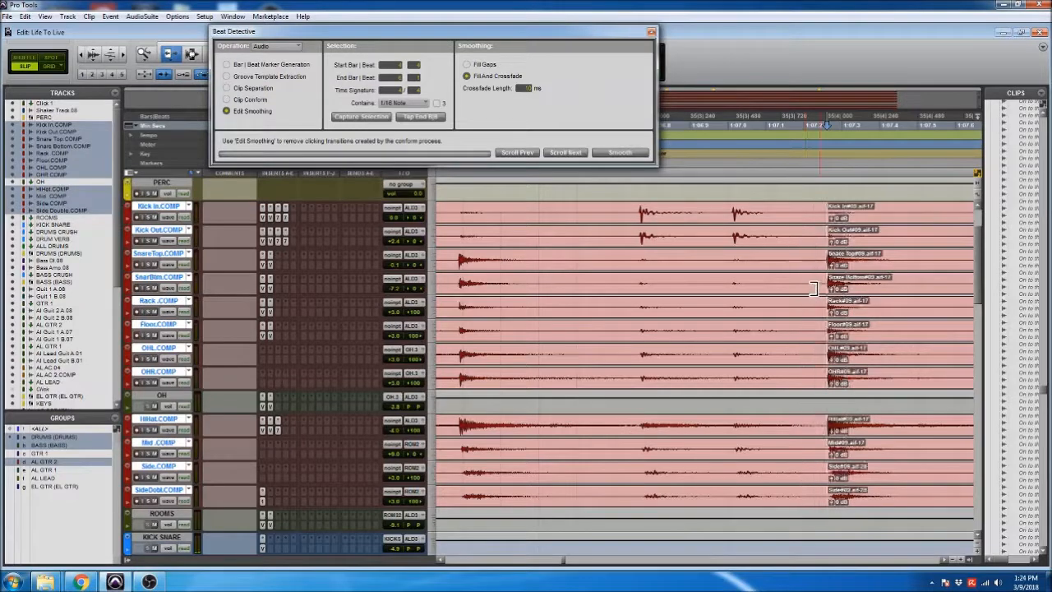
# - Smooth the drum edit at bar 35 beat 4 with Fill And Crossfade and play it back
pyautogui.moveTo(805, 279); pyautogui.dragTo(779, 277)
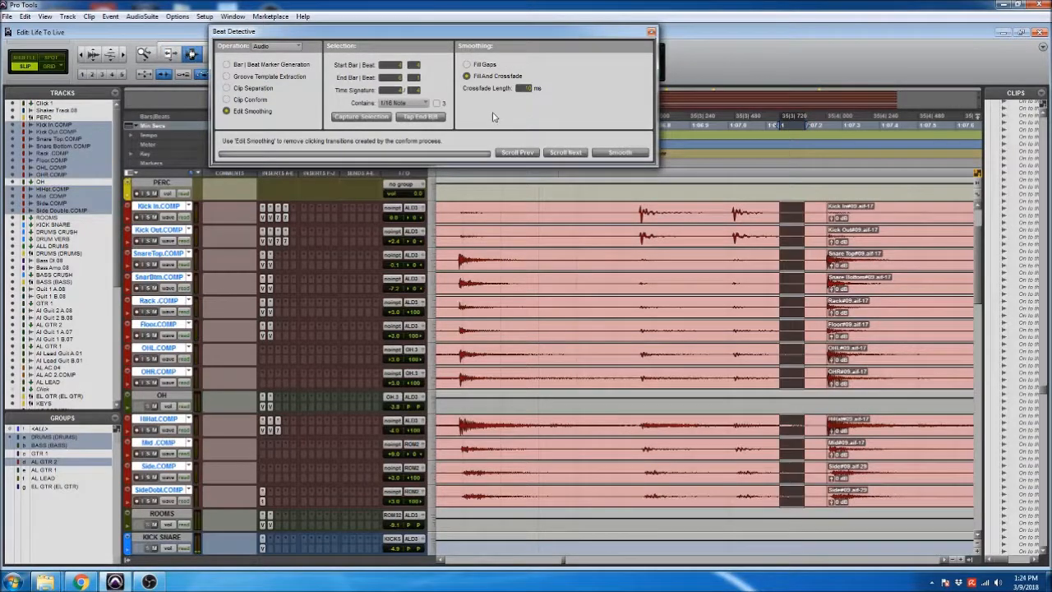
pyautogui.click(622, 153)
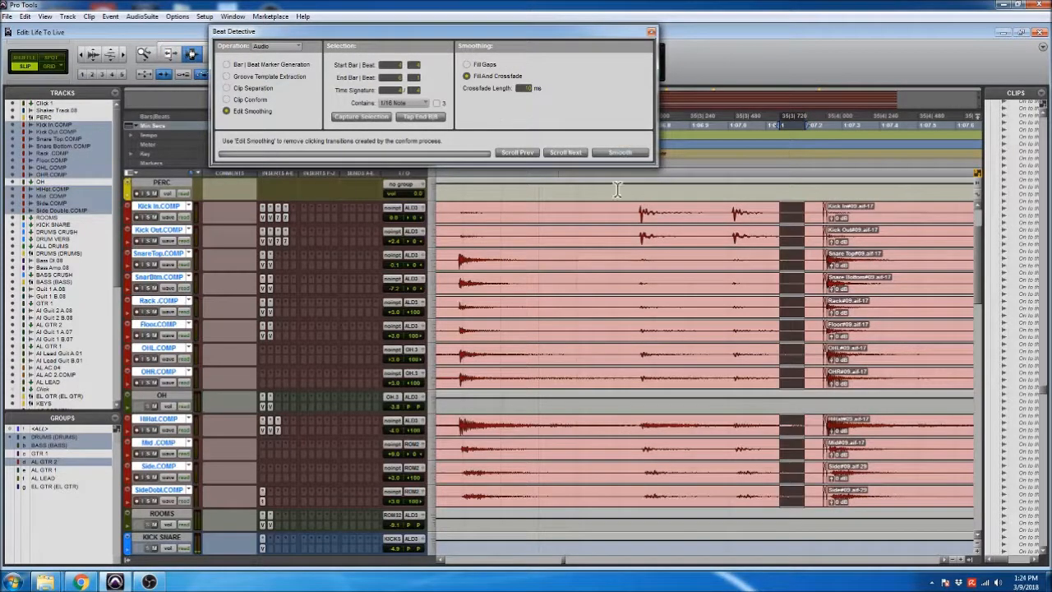
pyautogui.click(581, 239)
pyautogui.press('space')
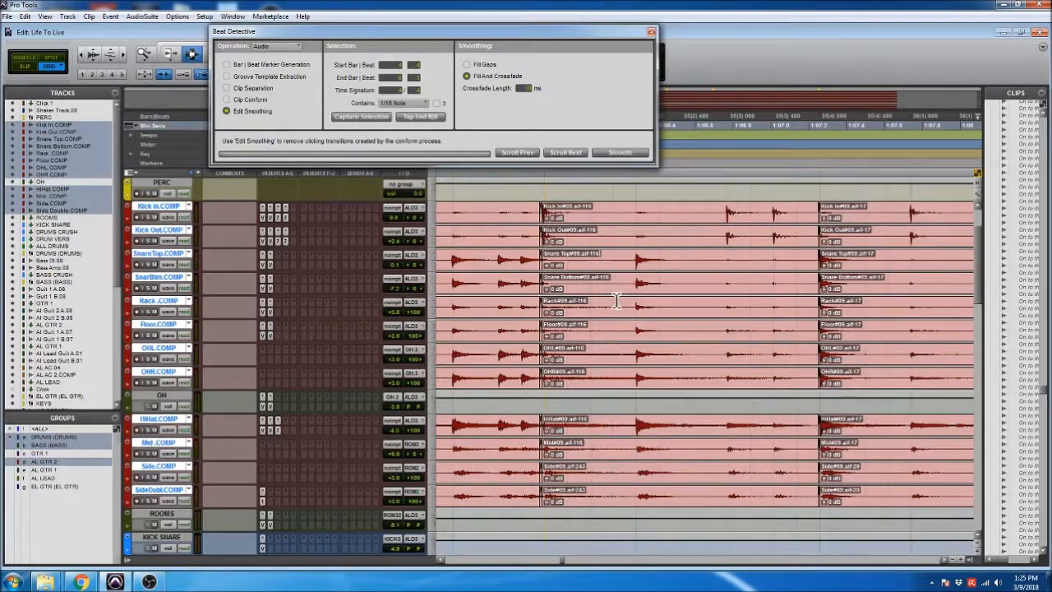
# - Examine the smoothed drum edits in bar 35 and the hits continuing into bar 36
pyautogui.moveTo(638, 291); pyautogui.dragTo(815, 274)
pyautogui.click(704, 283)
pyautogui.moveTo(629, 284); pyautogui.dragTo(773, 282)
pyautogui.click(720, 285)
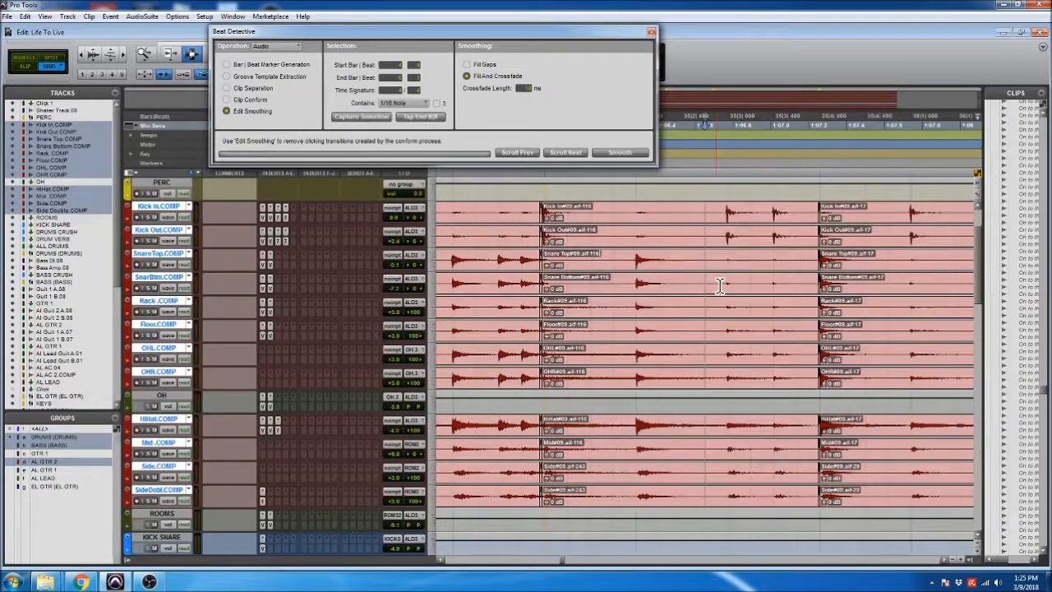
pyautogui.hscroll(3, 714, 287)
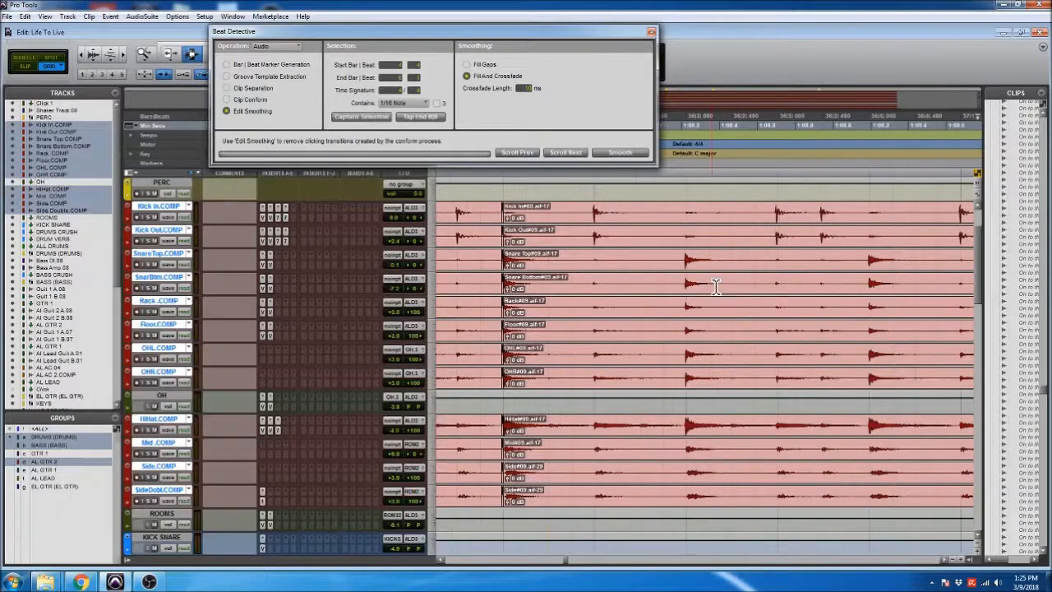
pyautogui.hscroll(-2, 716, 286)
pyautogui.hscroll(-2, 709, 291)
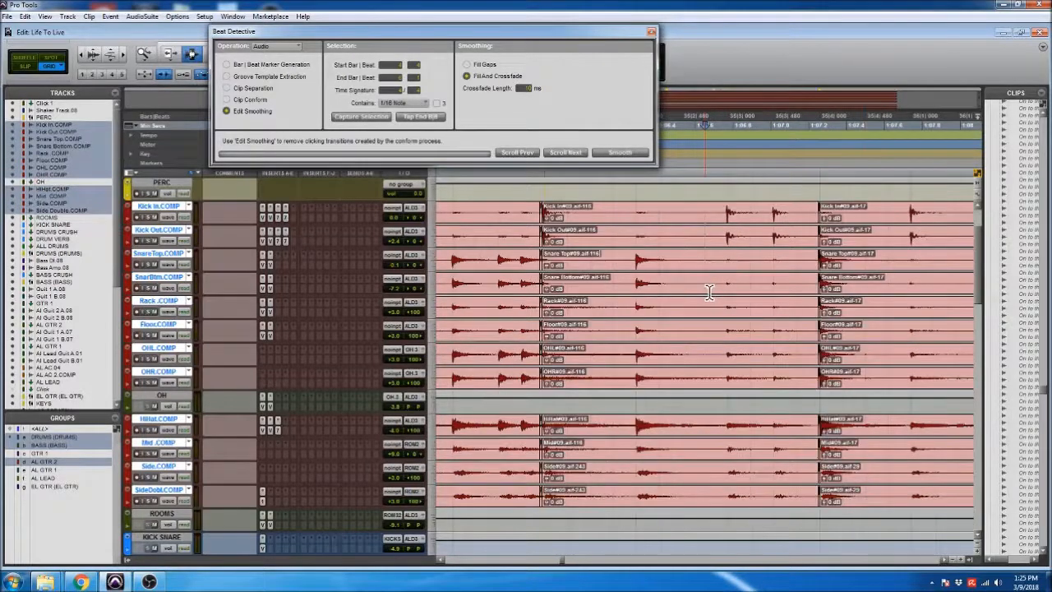
pyautogui.hscroll(3, 708, 292)
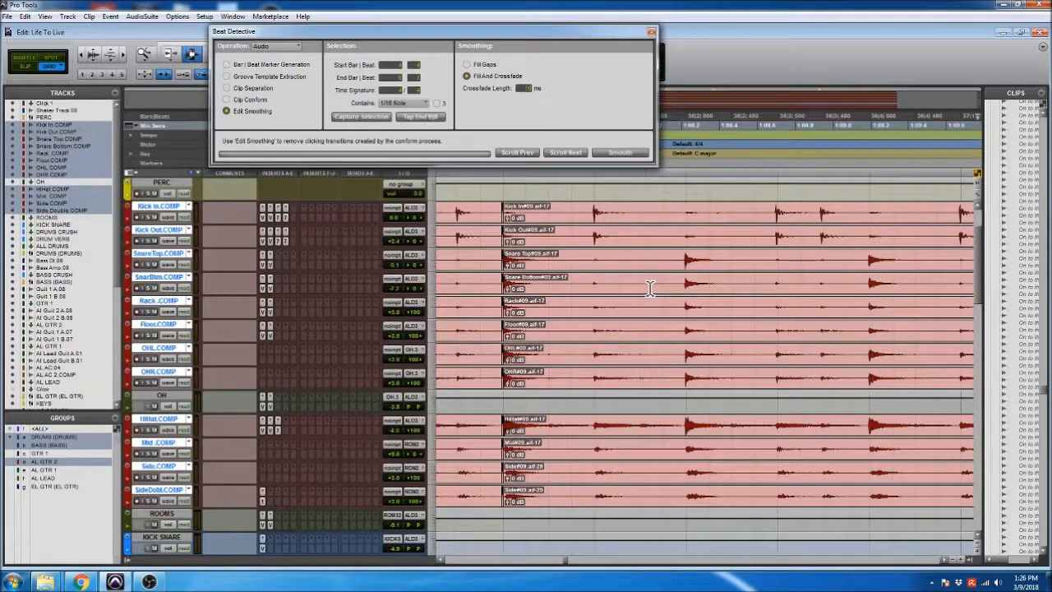
# - Split the grouped drum clips at the hits on bar 36 beats 2, 3, the eighth after 3 and 4, and on bar 37 beat 1
pyautogui.hscroll(2, 670, 318)
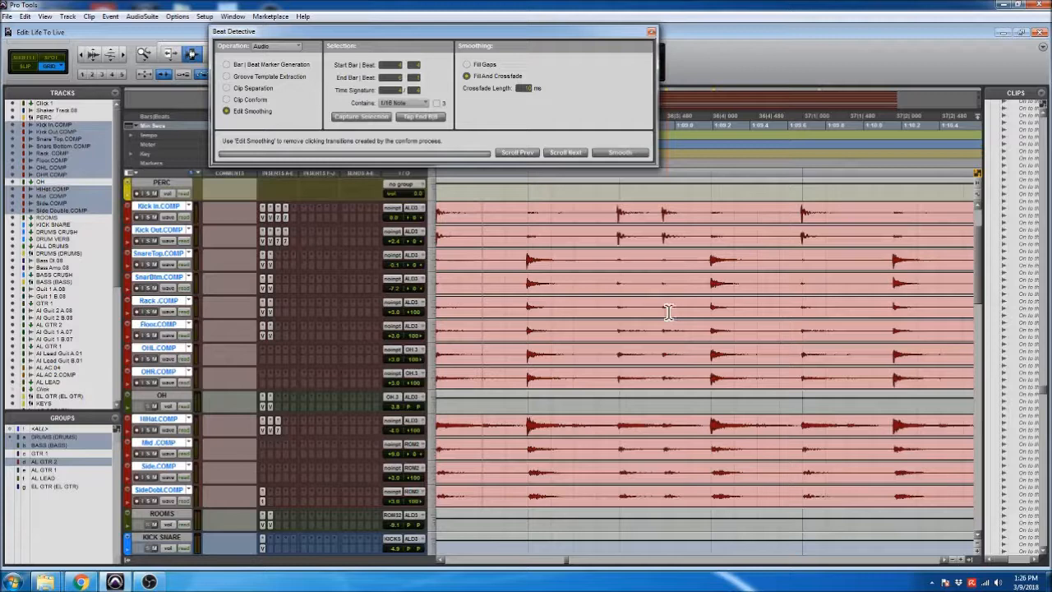
pyautogui.press('b')
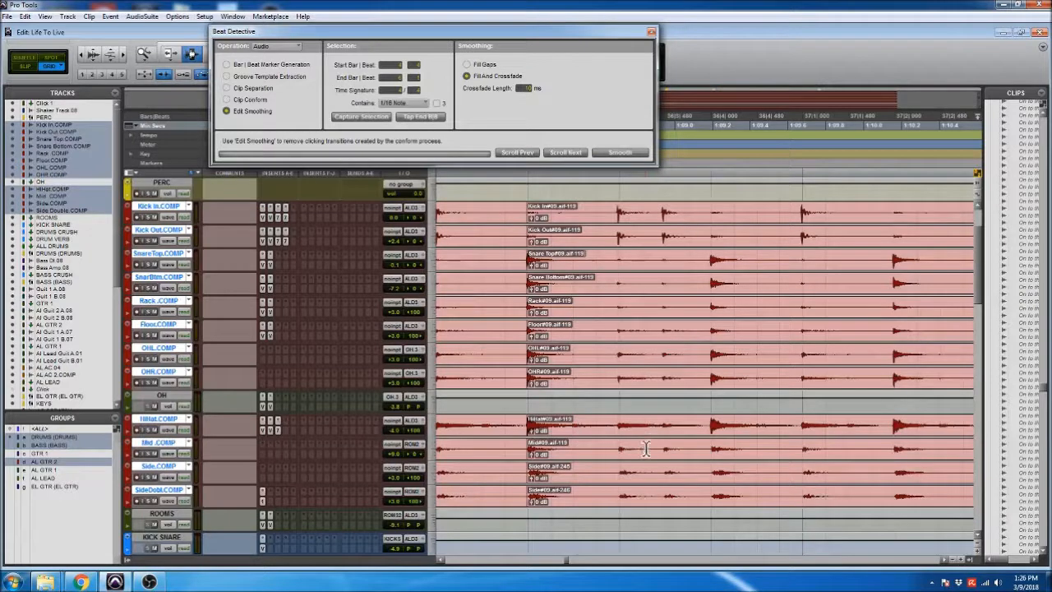
pyautogui.press('Tab')
pyautogui.press('b')
pyautogui.press('Tab')
pyautogui.press('b')
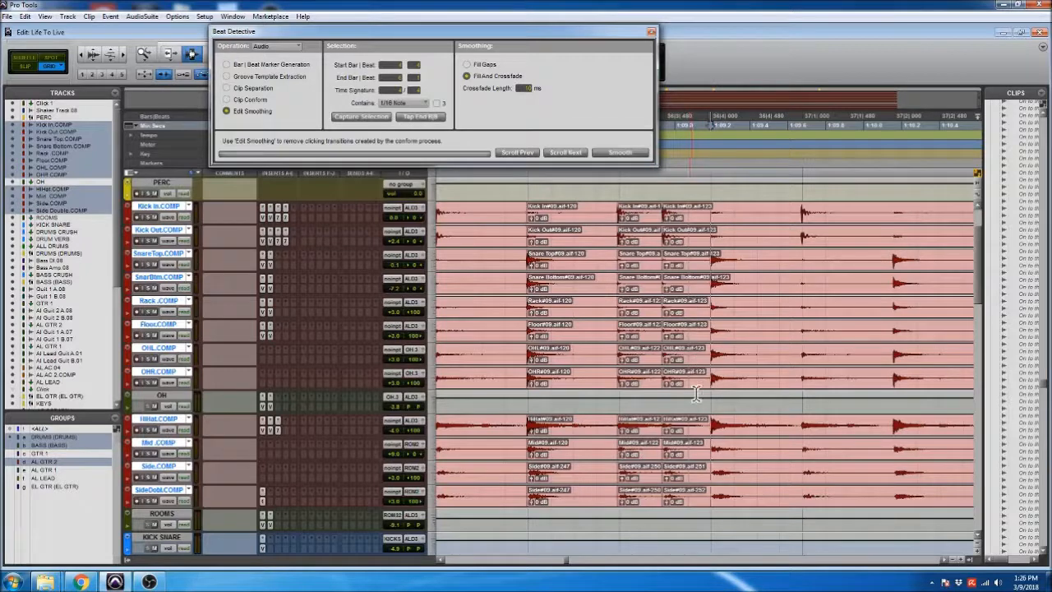
pyautogui.press('b')
pyautogui.press('Tab')
pyautogui.press('Tab')
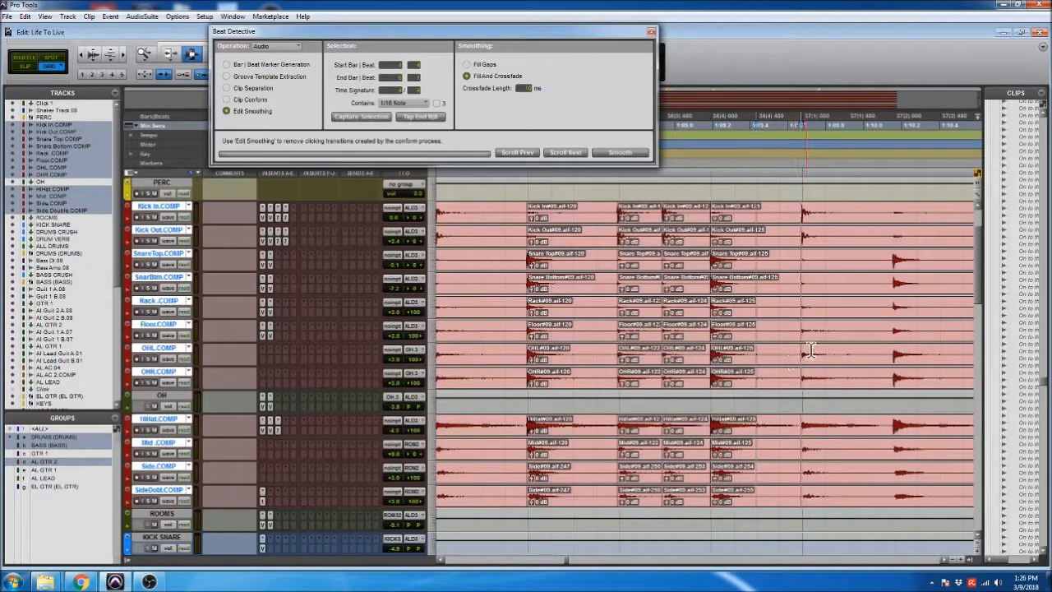
pyautogui.press('b')
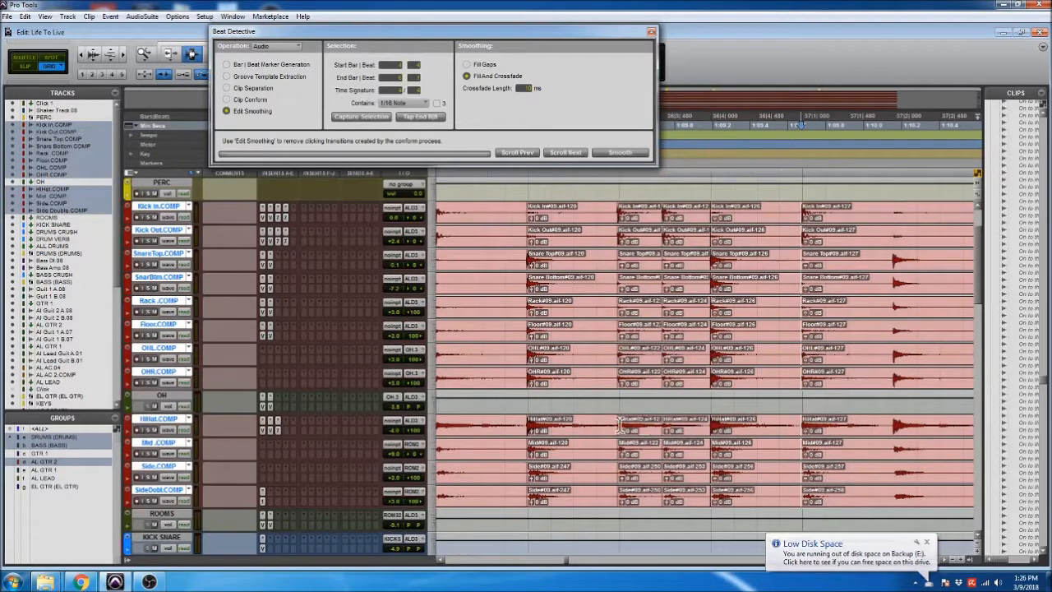
pyautogui.click(573, 319)
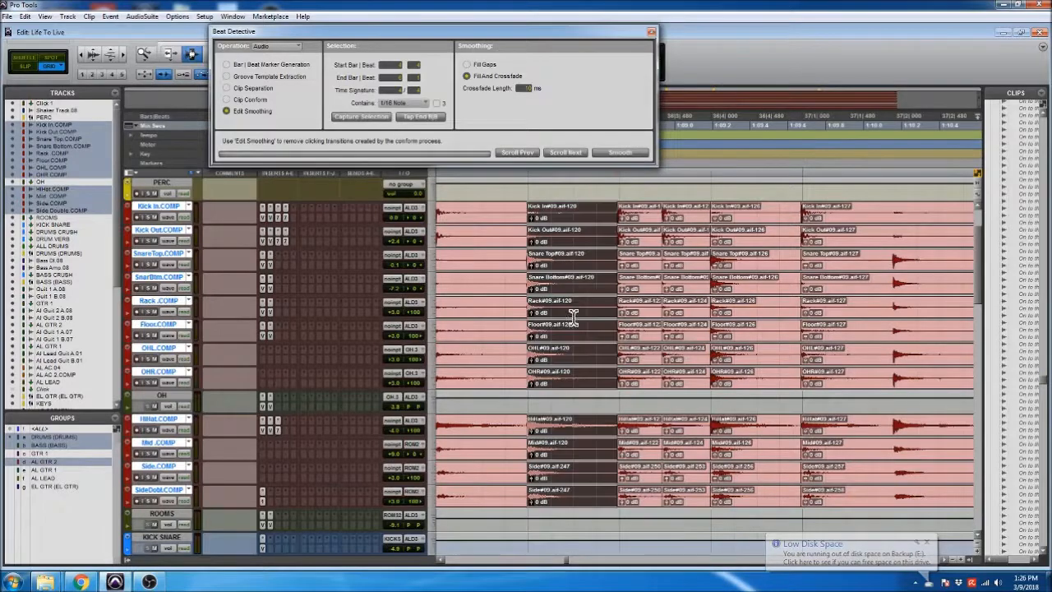
pyautogui.keyDown('shift'); pyautogui.click(855, 295); pyautogui.keyUp('shift')
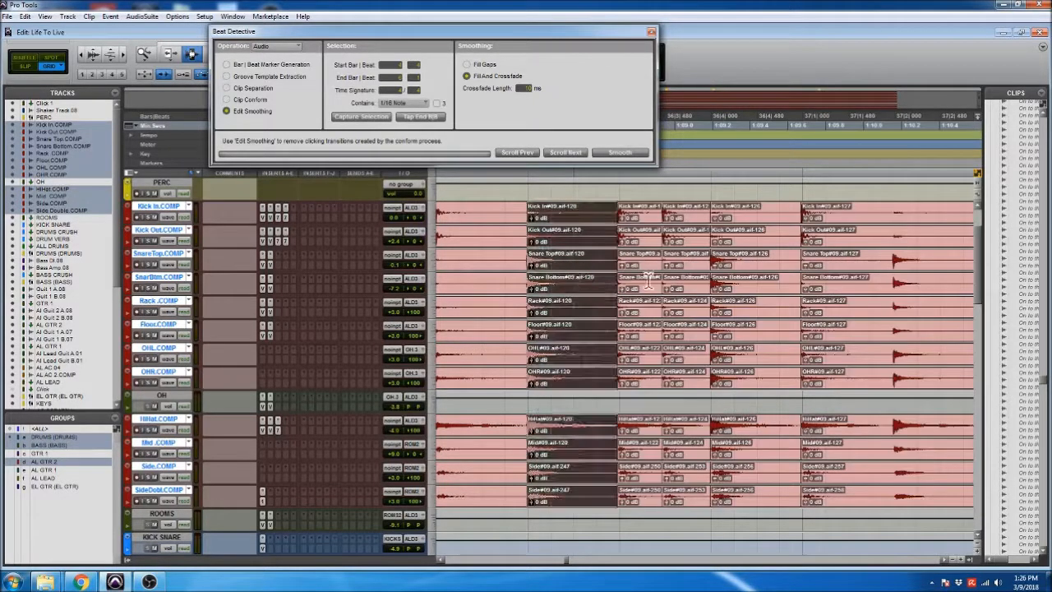
pyautogui.click(859, 271)
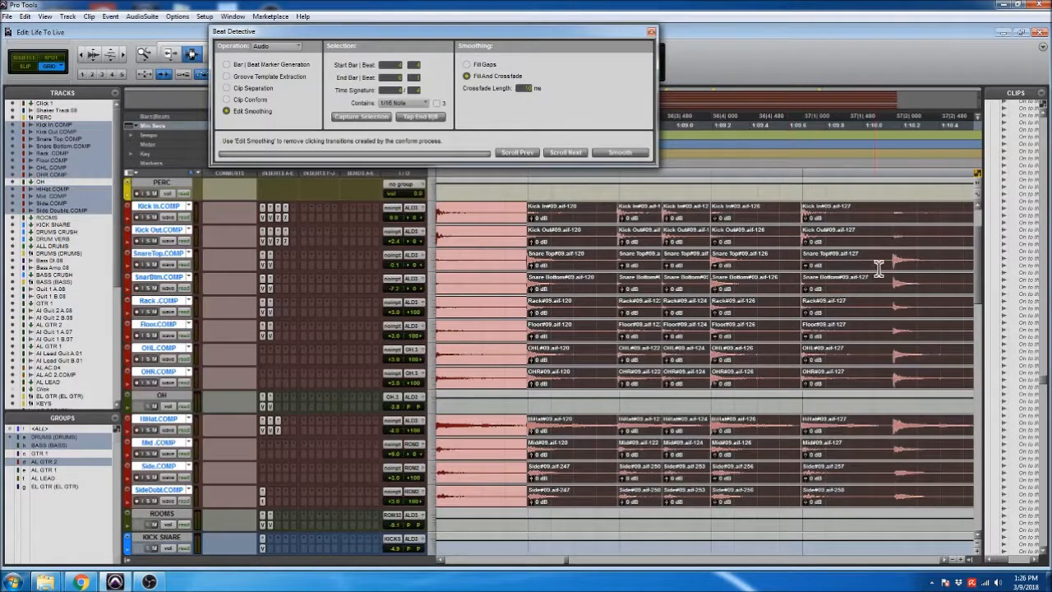
pyautogui.press('r')
pyautogui.press('r')
pyautogui.press('r')
pyautogui.press('r')
pyautogui.press('r')
pyautogui.press('r')
pyautogui.press('r')
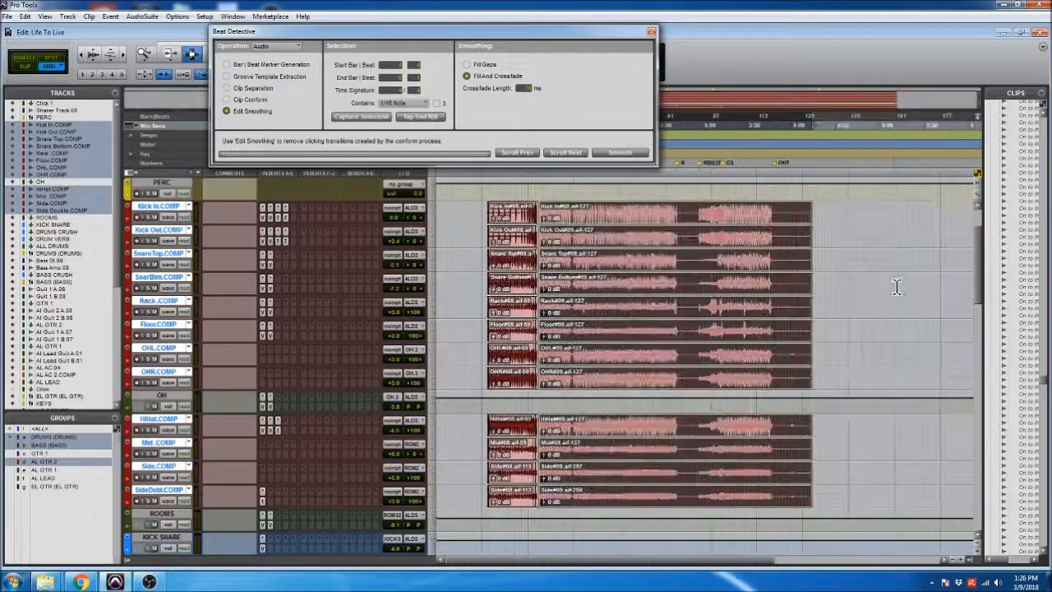
pyautogui.press('t')
pyautogui.press('t')
pyautogui.press('t')
pyautogui.press('t')
pyautogui.press('t')
pyautogui.press('t')
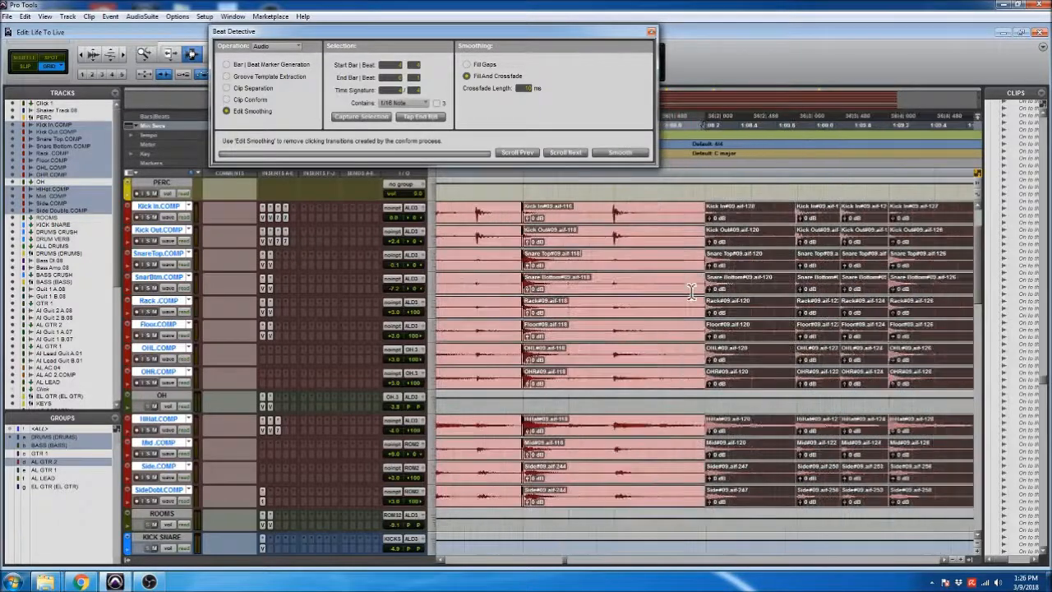
pyautogui.press('r')
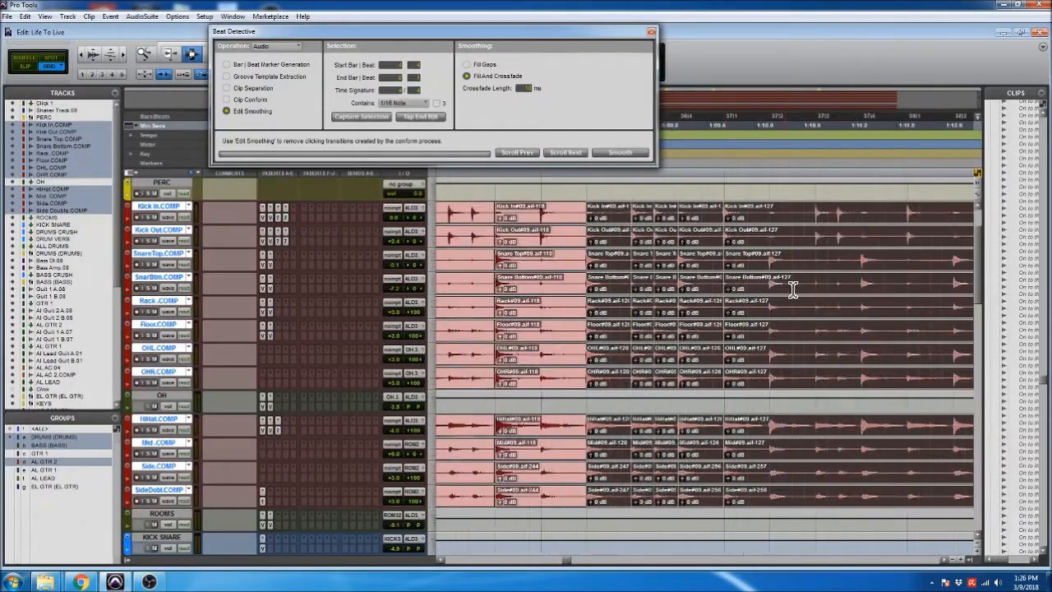
# - Split the drum clips at bar 37 beat 2 and smooth the edits from bar 36 beat 2 onward with Fill And Crossfade
pyautogui.keyDown('shift'); pyautogui.click(757, 284); pyautogui.keyUp('shift')
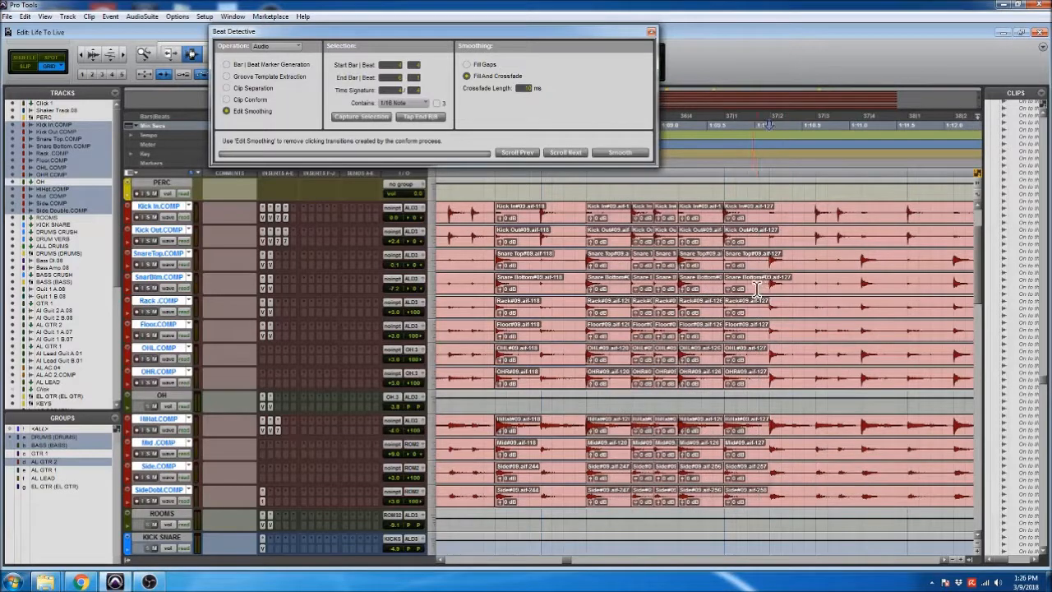
pyautogui.press('b')
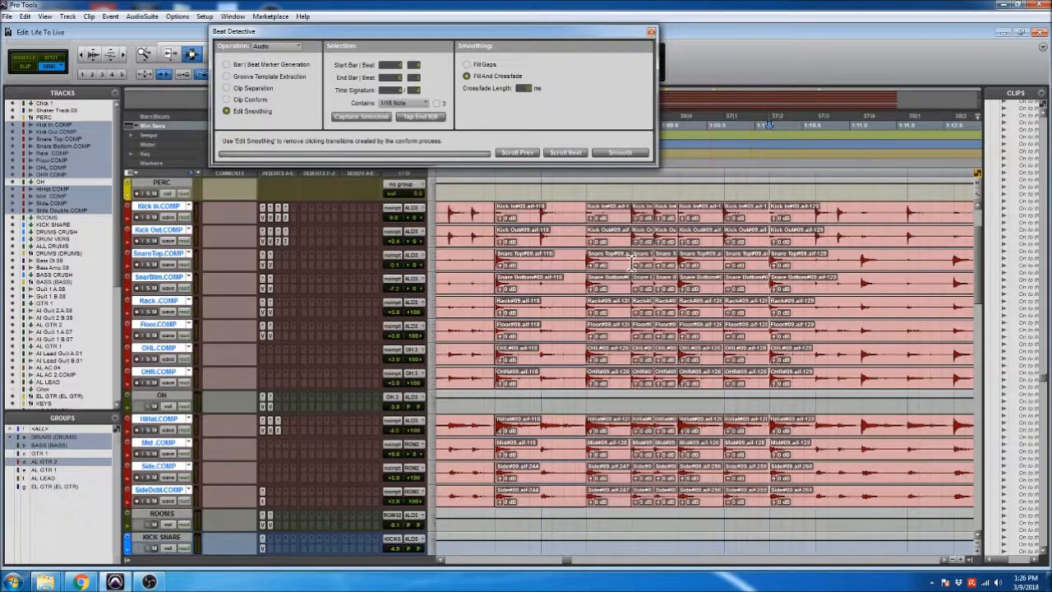
pyautogui.doubleClick(626, 247)
pyautogui.keyDown('shift'); pyautogui.doubleClick(760, 246); pyautogui.keyUp('shift')
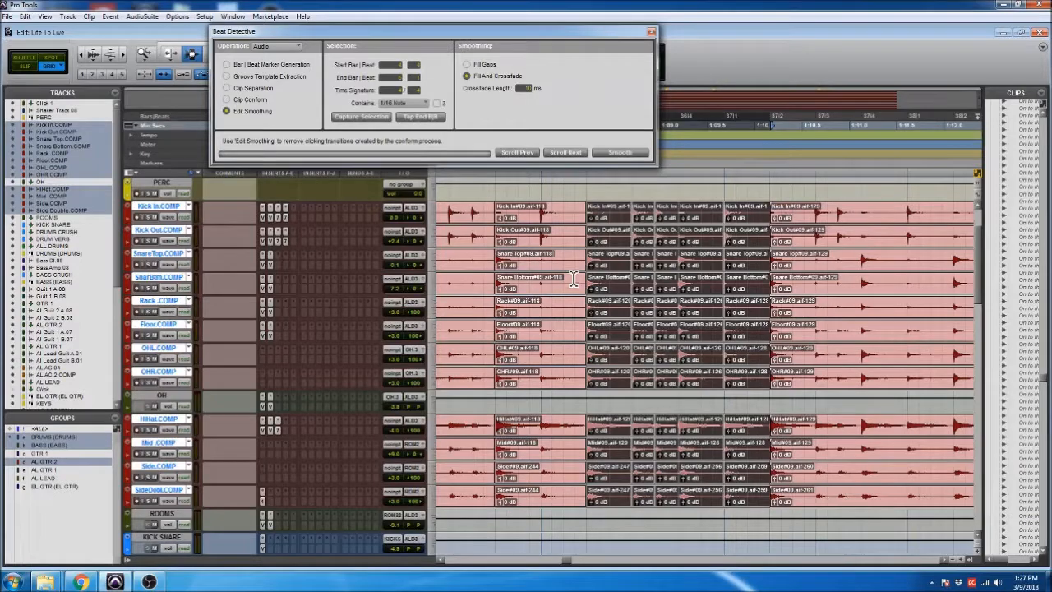
pyautogui.moveTo(578, 281); pyautogui.dragTo(751, 274)
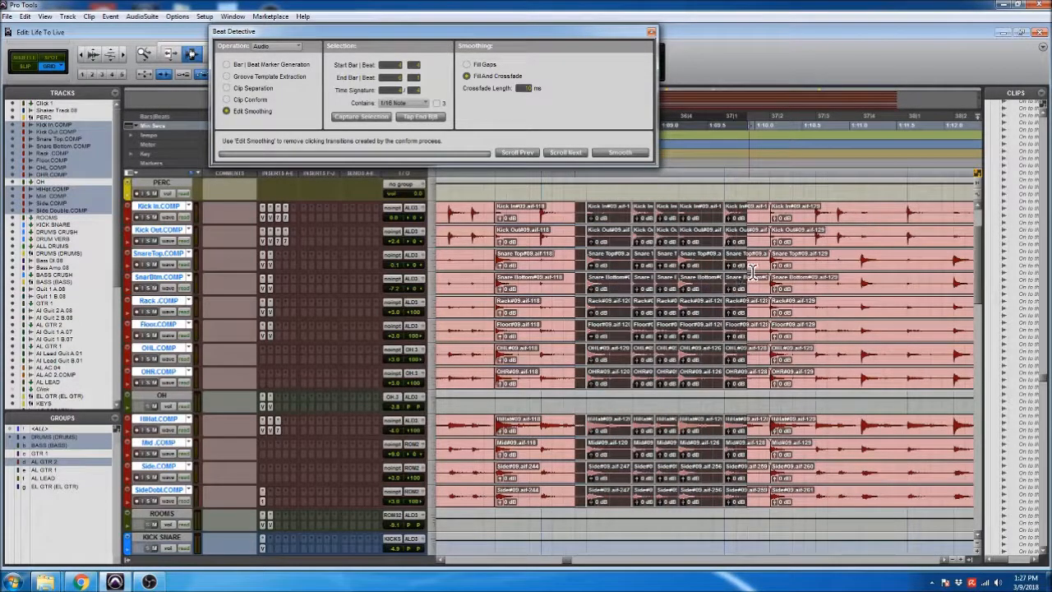
pyautogui.click(609, 156)
# - Play back the smoothed drum edits from bar 36 into bar 37
pyautogui.click(573, 270)
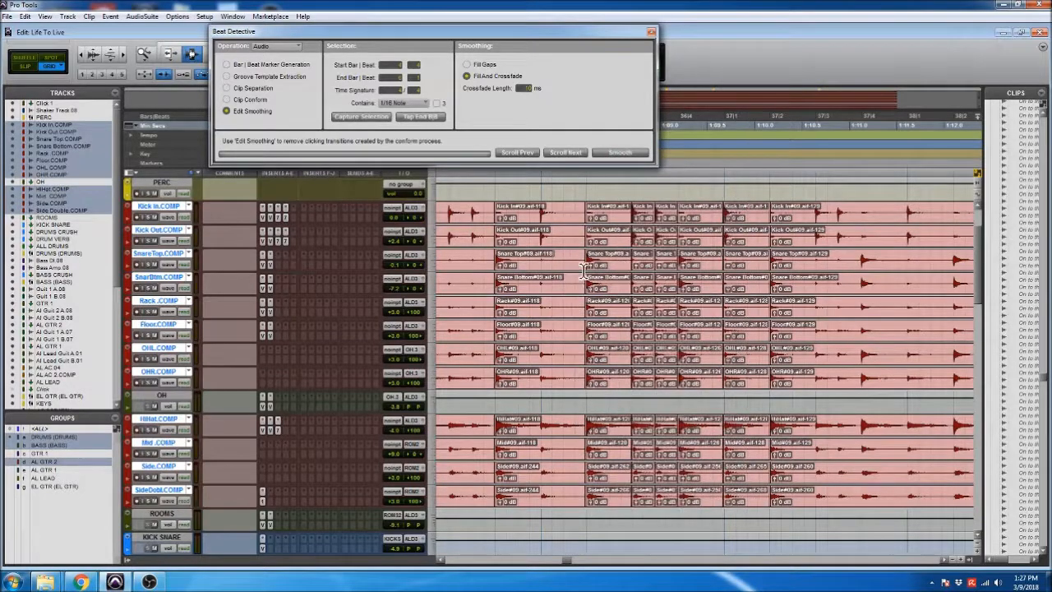
pyautogui.hotkey('ctrl', ']')
pyautogui.hotkey('ctrl', '[')
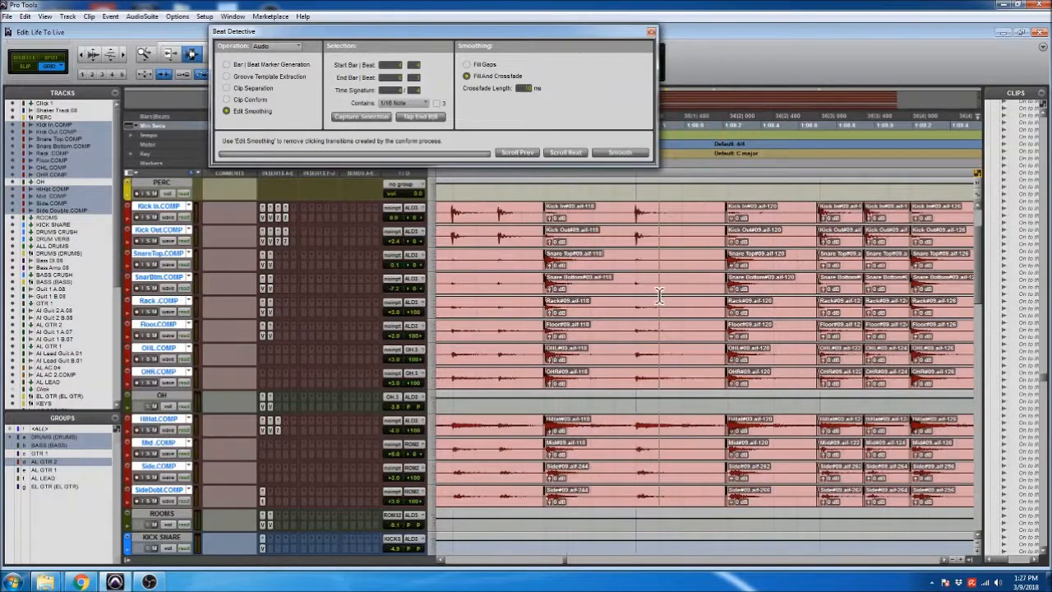
pyautogui.hotkey('ctrl', ']')
pyautogui.press('space')
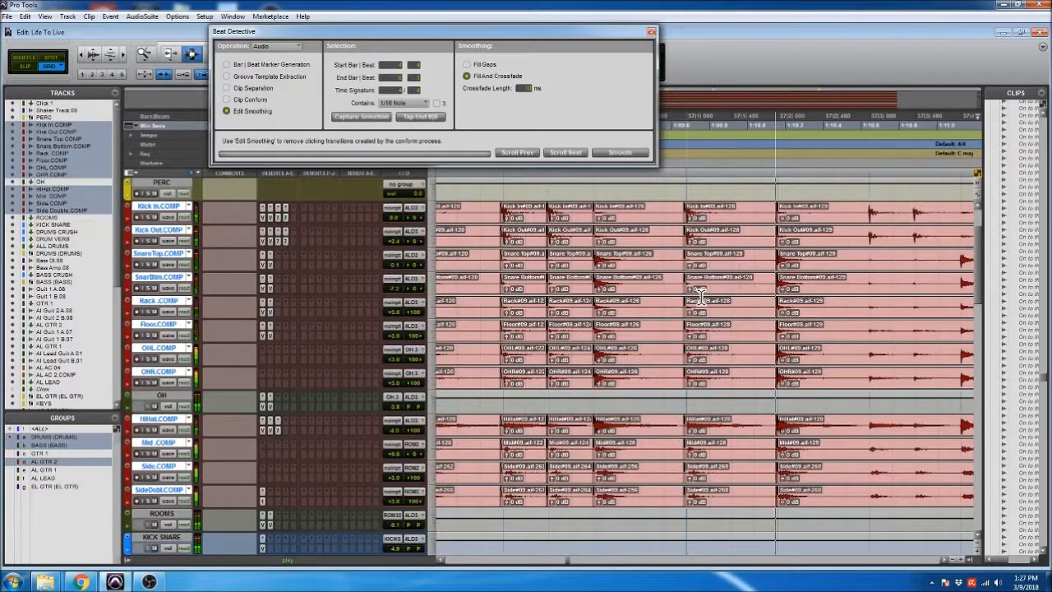
# - In Slip mode, trim the start of the drum clips at bar 37 beat 2 to just before the snare transient
pyautogui.click(774, 274)
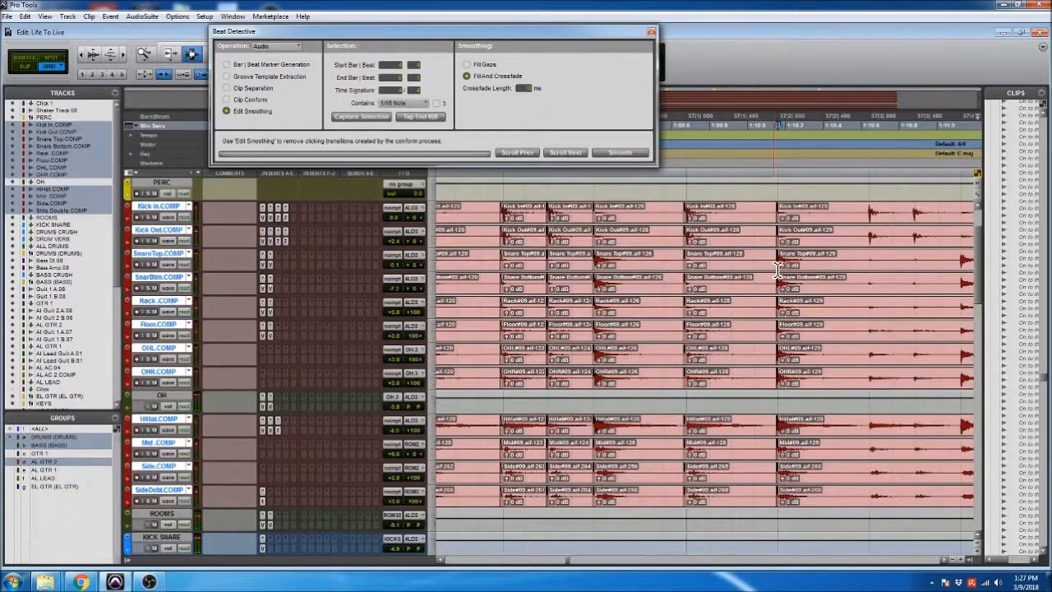
pyautogui.hotkey('ctrl', ']')
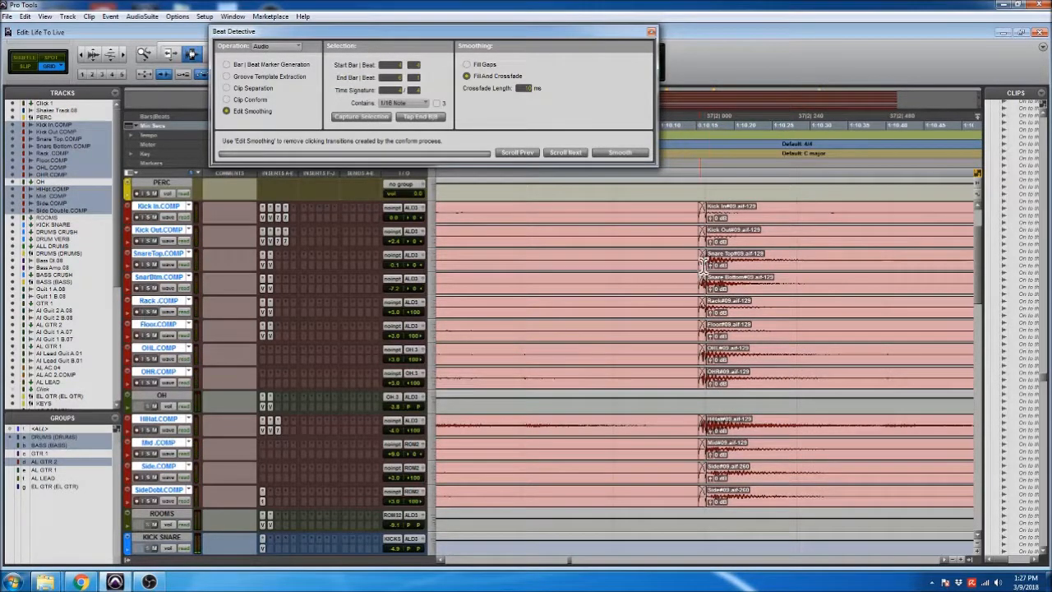
pyautogui.press('F5')
pyautogui.press('F2')
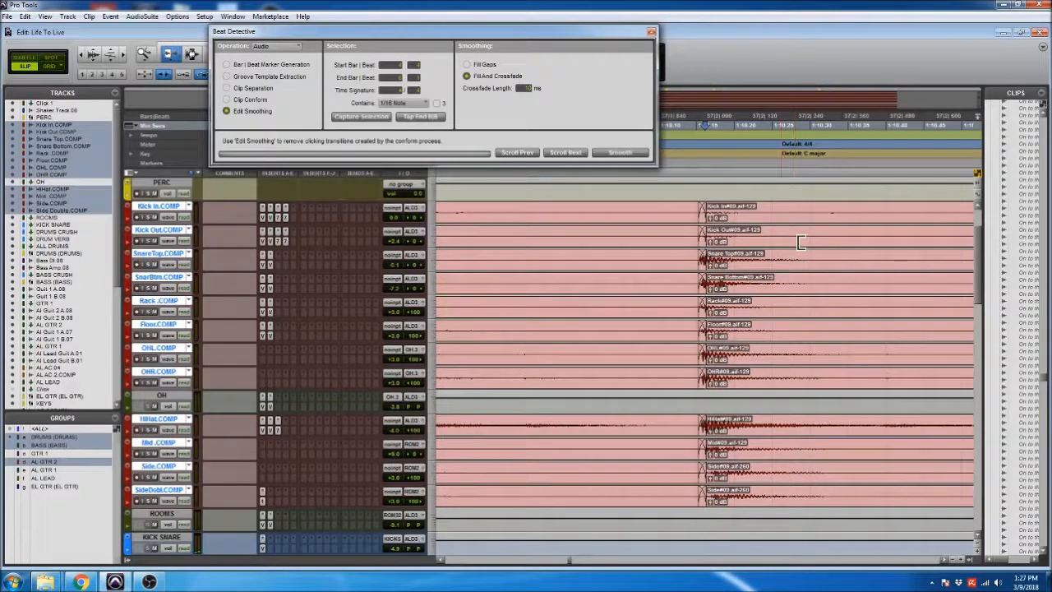
pyautogui.click(731, 263)
pyautogui.moveTo(734, 263); pyautogui.dragTo(704, 276)
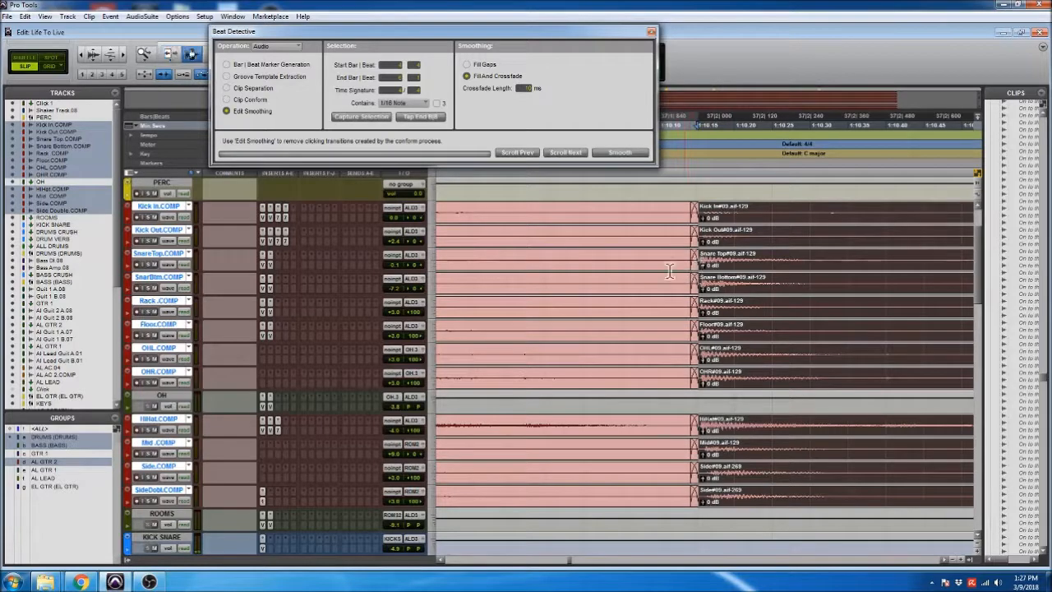
# - Play back the drums across the trimmed edit at bar 37 beat 2
pyautogui.click(527, 263)
pyautogui.press('space')
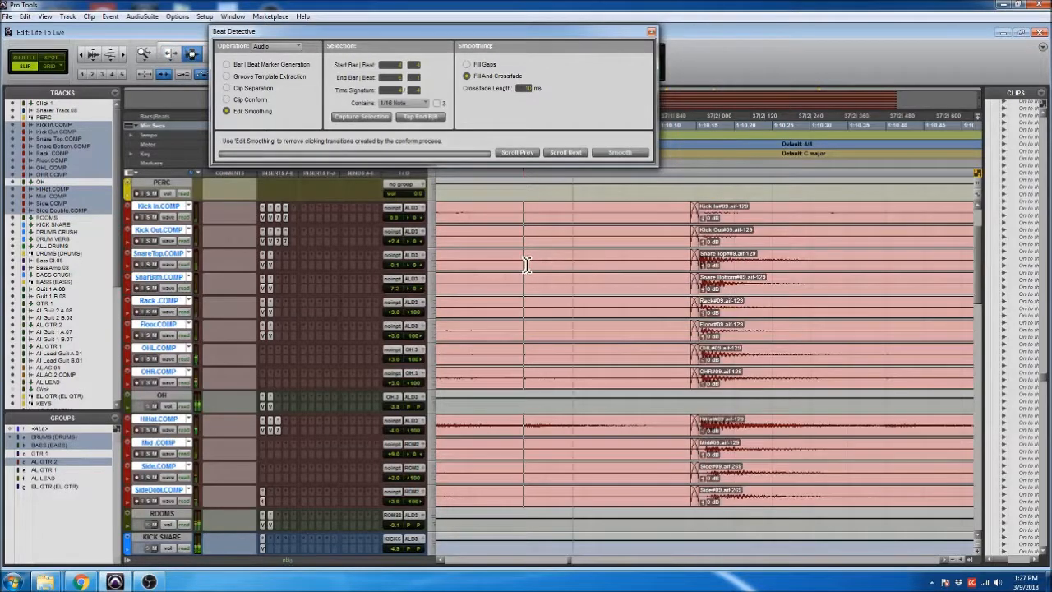
pyautogui.press('r')
pyautogui.press('r')
pyautogui.press('r')
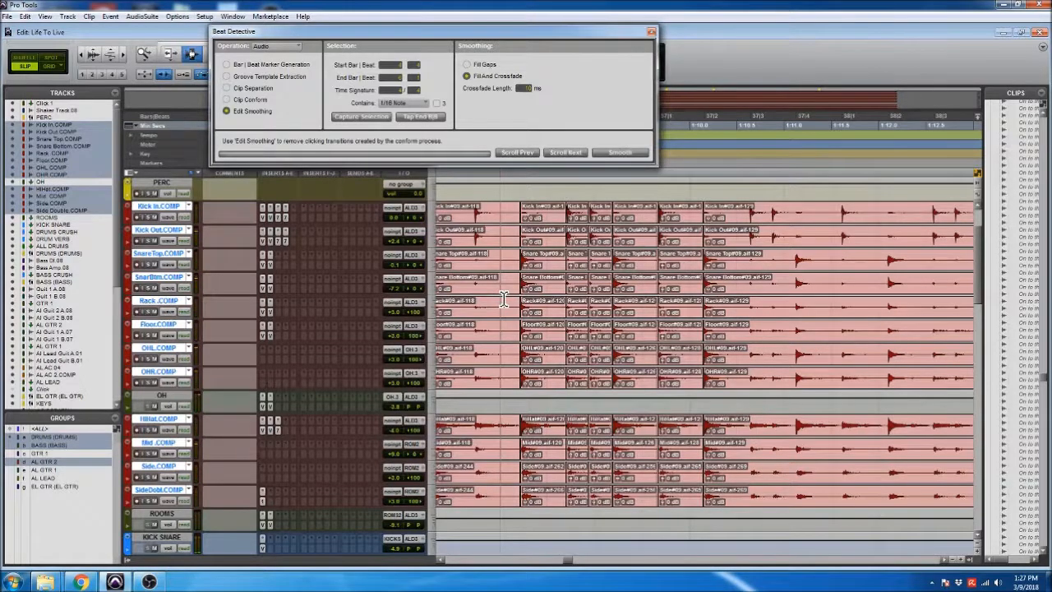
# - Switch the grouped drum tracks to the COMP1 playlist
pyautogui.hotkey('shift', 'Down')
pyautogui.click(190, 206)
pyautogui.click(259, 361)
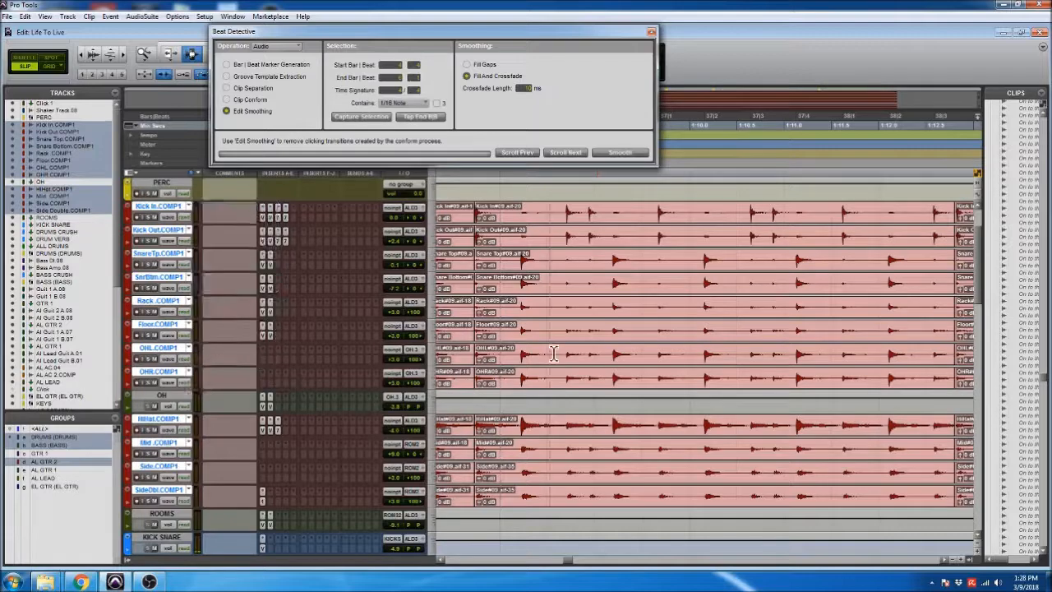
pyautogui.press('r')
pyautogui.press('r')
pyautogui.press('r')
pyautogui.press('r')
pyautogui.press('r')
pyautogui.press('r')
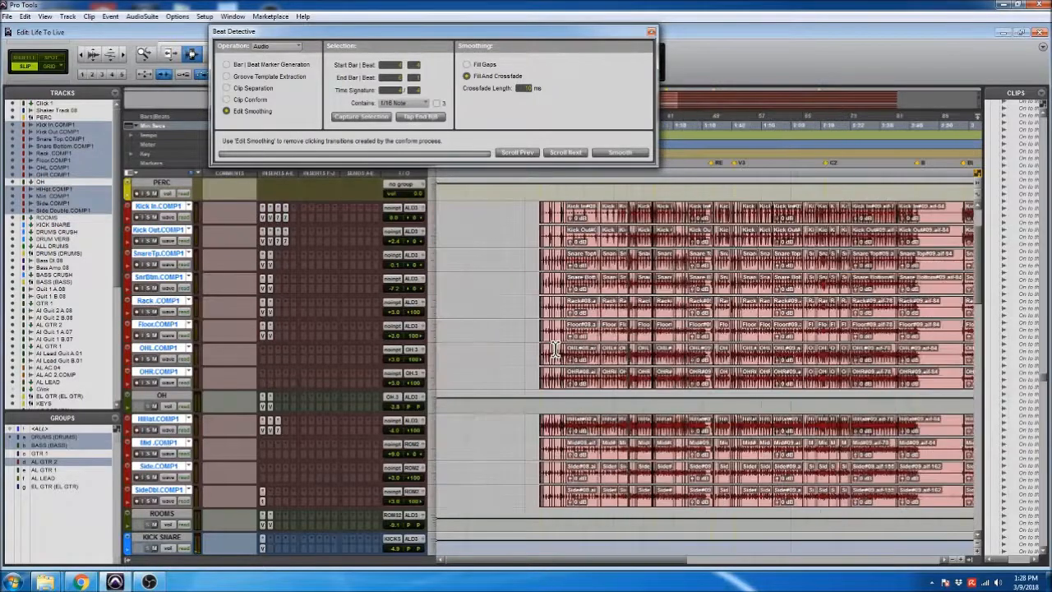
pyautogui.click(476, 284)
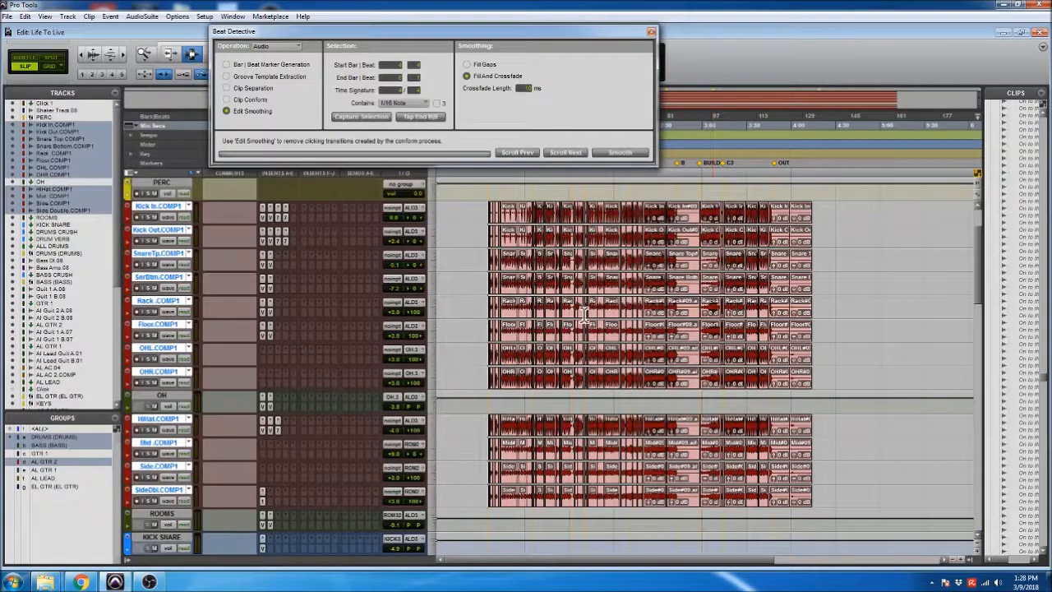
# - Duplicate the COMP1 playlist across the grouped drum tracks and rename the inner kick's copy to Kick In.CONS
pyautogui.click(188, 207)
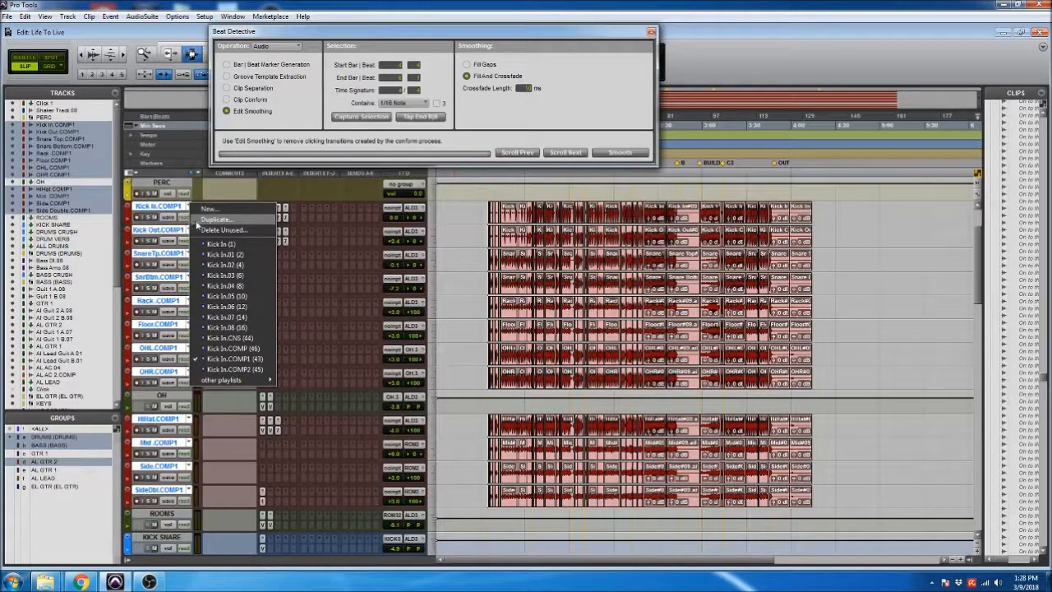
pyautogui.click(197, 221)
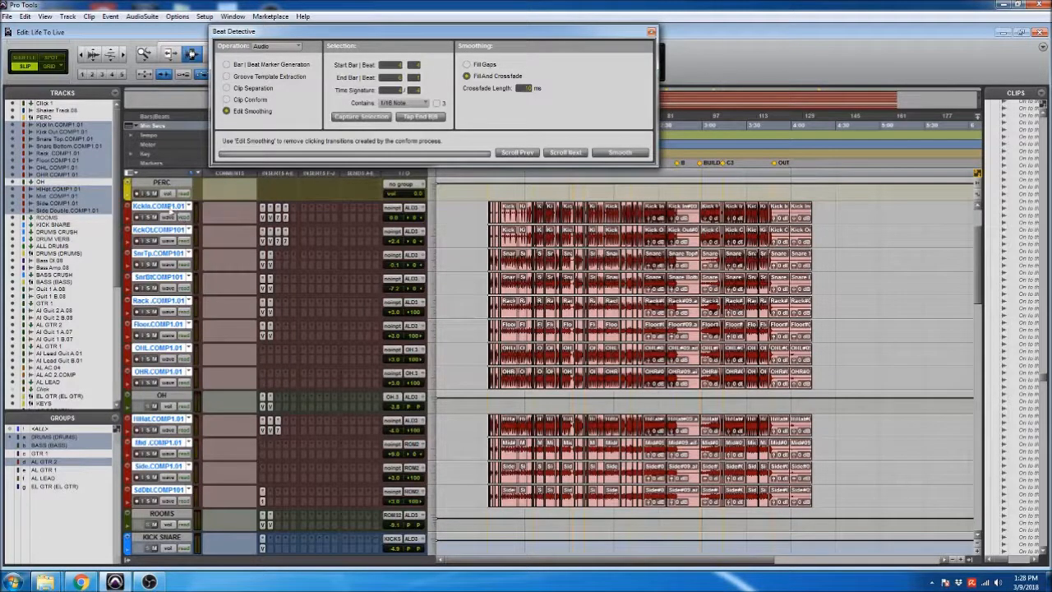
pyautogui.doubleClick(164, 207)
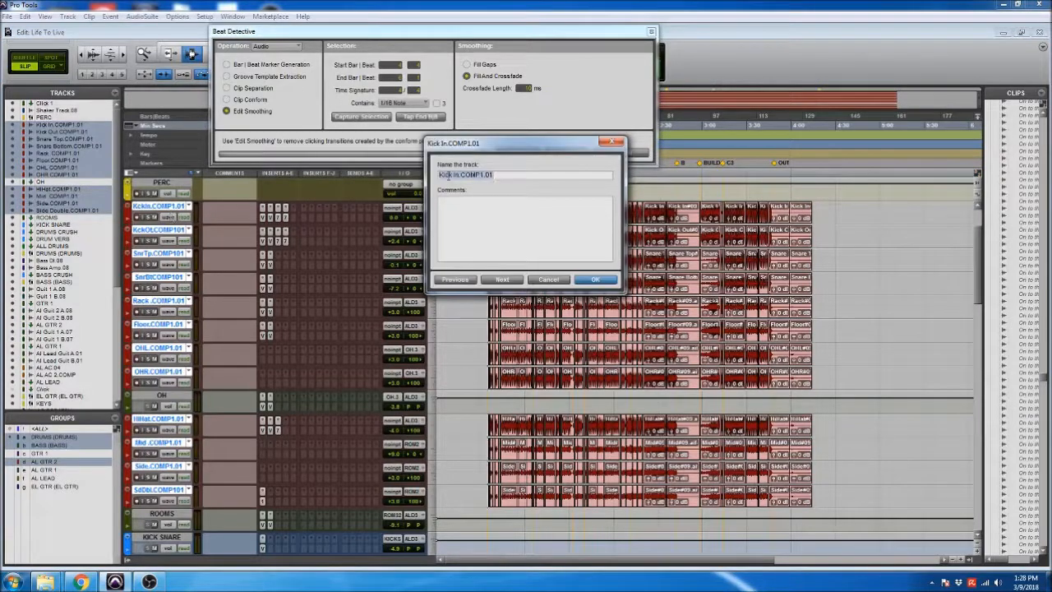
pyautogui.moveTo(462, 175); pyautogui.dragTo(510, 174)
pyautogui.write('CONS')
pyautogui.hotkey('ctrl', 'Right')
# - Rename the outer kick's playlist to Kick Out.CONS and give the remaining drum playlists the same CONS suffix
pyautogui.click(501, 171)
pyautogui.moveTo(501, 172); pyautogui.dragTo(466, 175)
pyautogui.write('CONS')
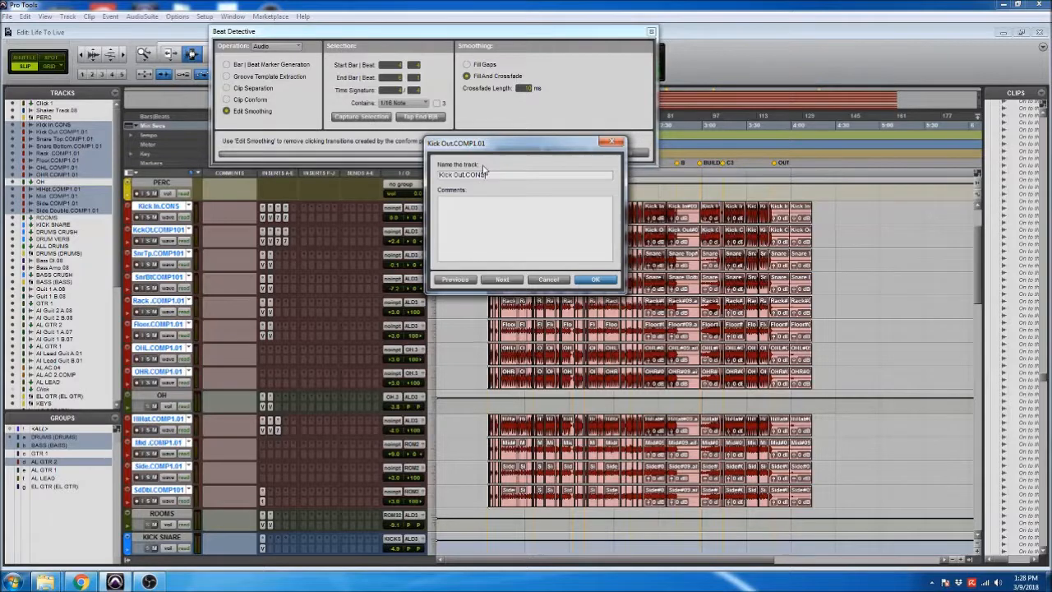
pyautogui.hotkey('ctrl', 'Right')
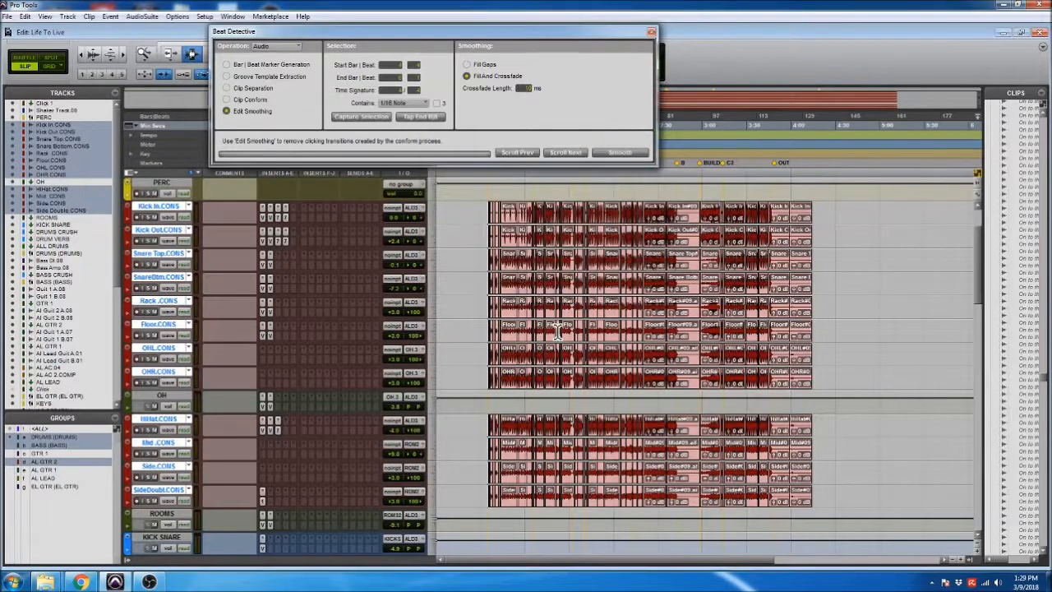
# - Select all drum clips on the CONS playlists and extend the selection back to the session start
pyautogui.click(470, 270)
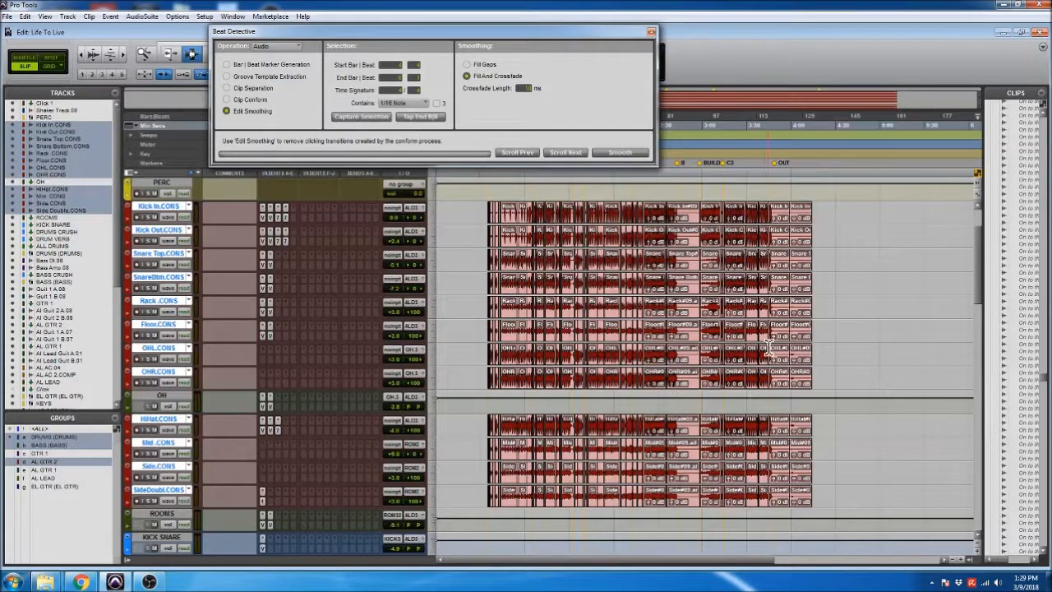
pyautogui.click(688, 276)
pyautogui.hotkey('ctrl', 'a')
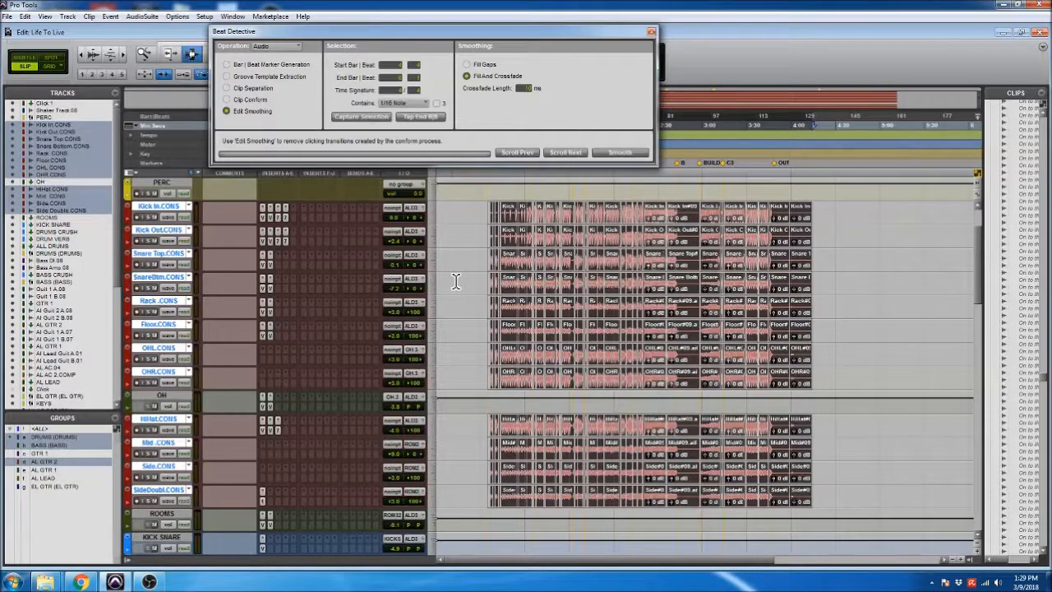
pyautogui.doubleClick(456, 282)
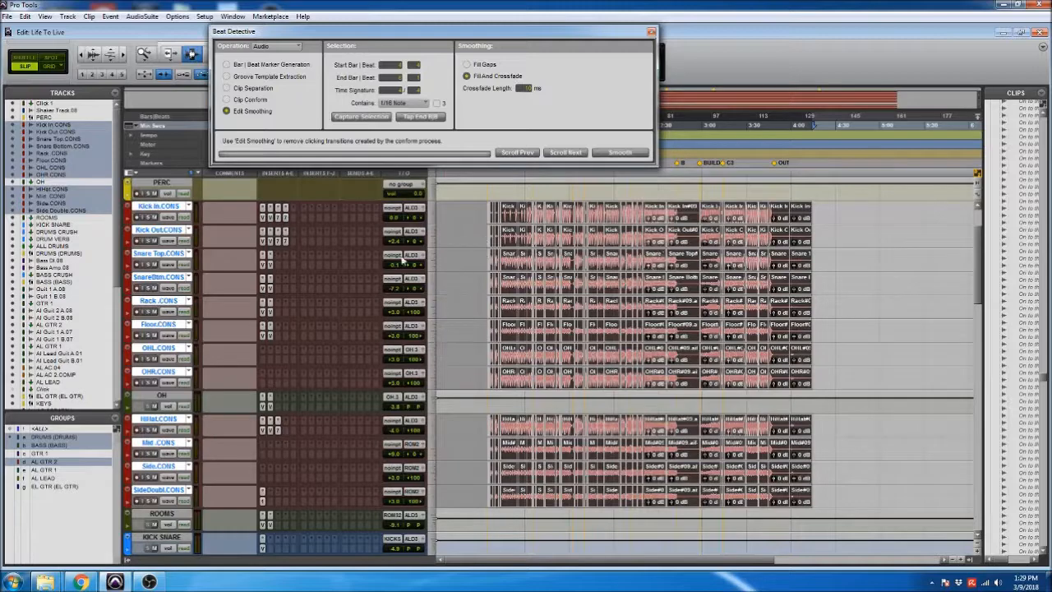
# - Consolidate the selected drum clips on every CONS playlist into one continuous clip per track from the session start
pyautogui.press('t')
pyautogui.press('t')
pyautogui.press('t')
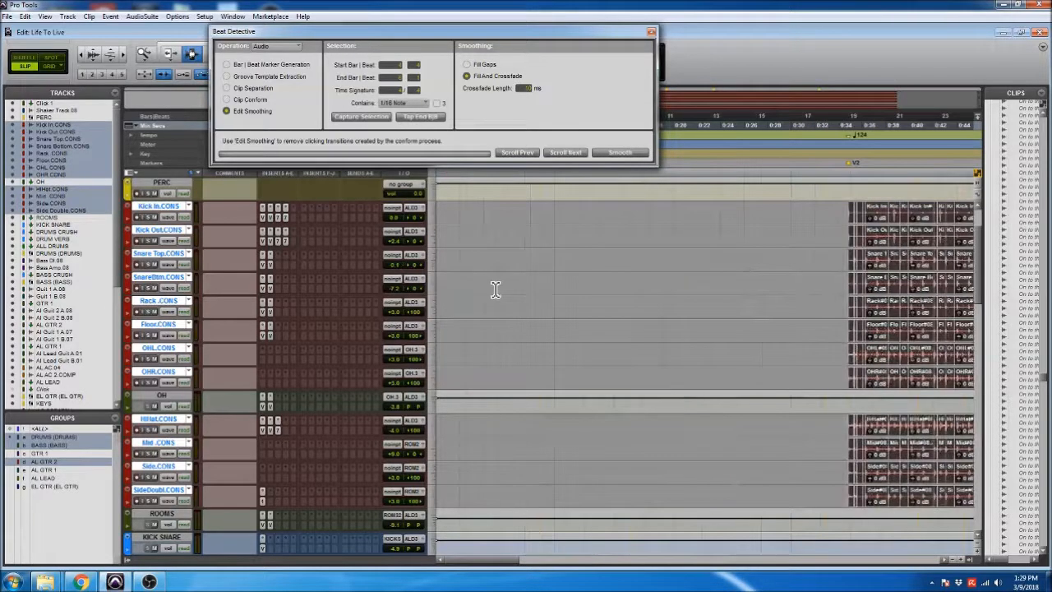
pyautogui.press('r')
pyautogui.press('r')
pyautogui.press('r')
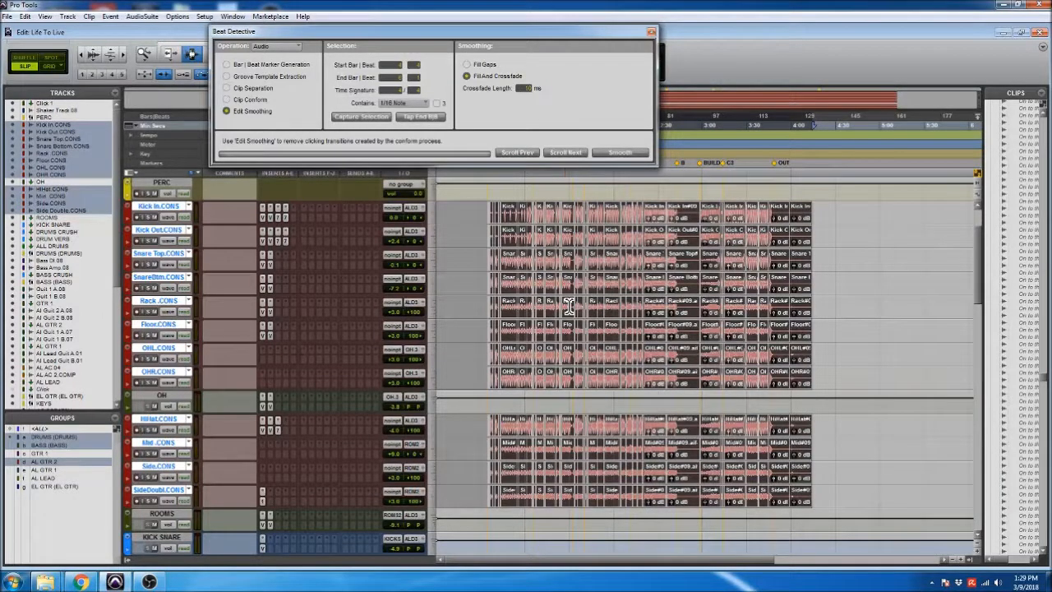
pyautogui.hotkey('alt', 'shift', '3')
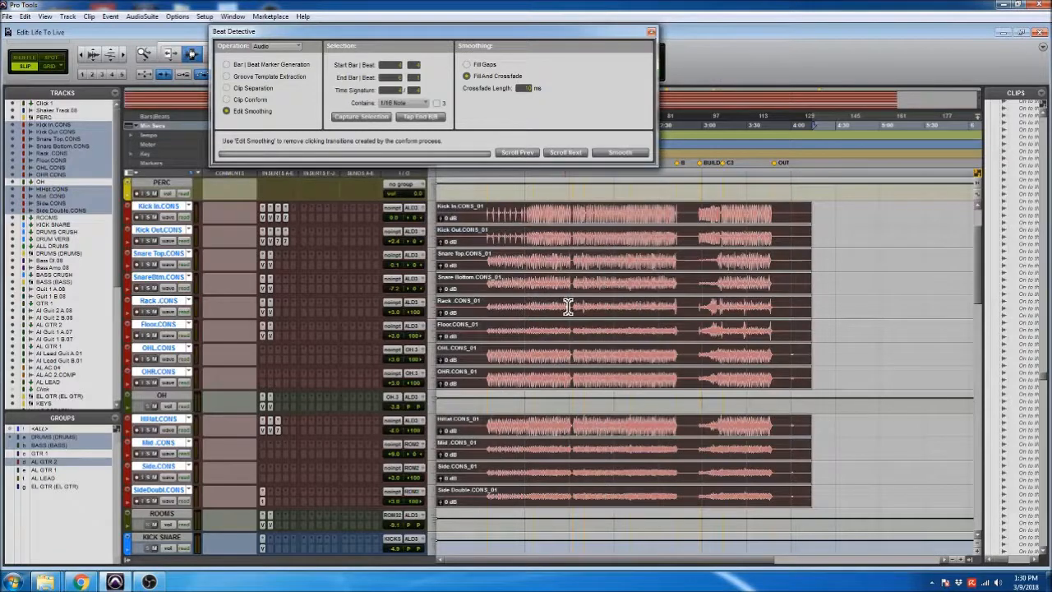
# - Select the consolidated drum clips and inspect their waveforms at the start of the drum performance
pyautogui.hotkey('ctrl', 'a')
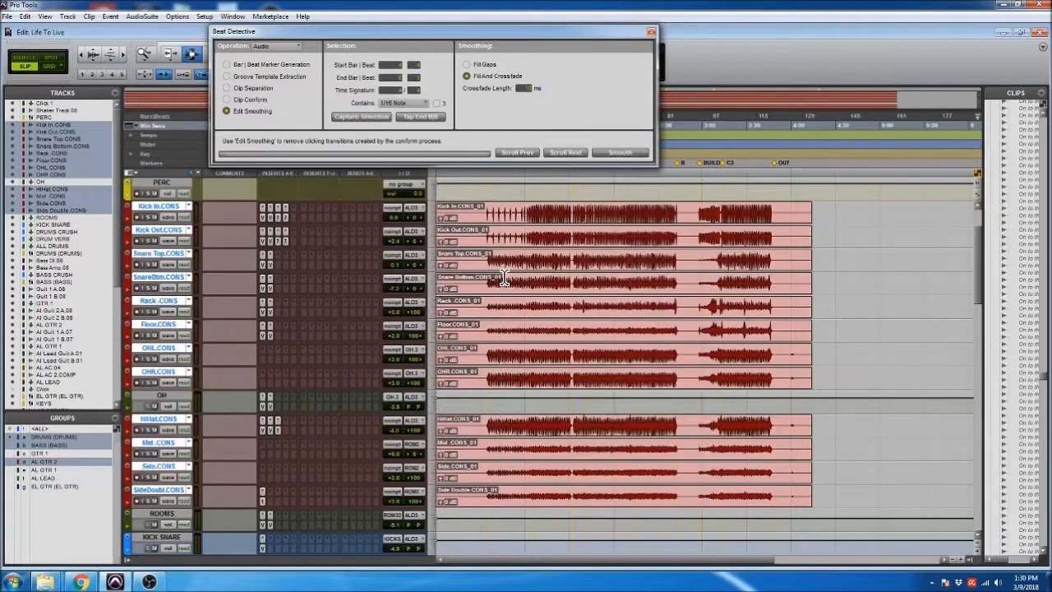
pyautogui.hotkey('ctrl', ']')
pyautogui.press('t')
pyautogui.press('t')
pyautogui.press('r')
pyautogui.press('r')
pyautogui.press('r')
pyautogui.press('r')
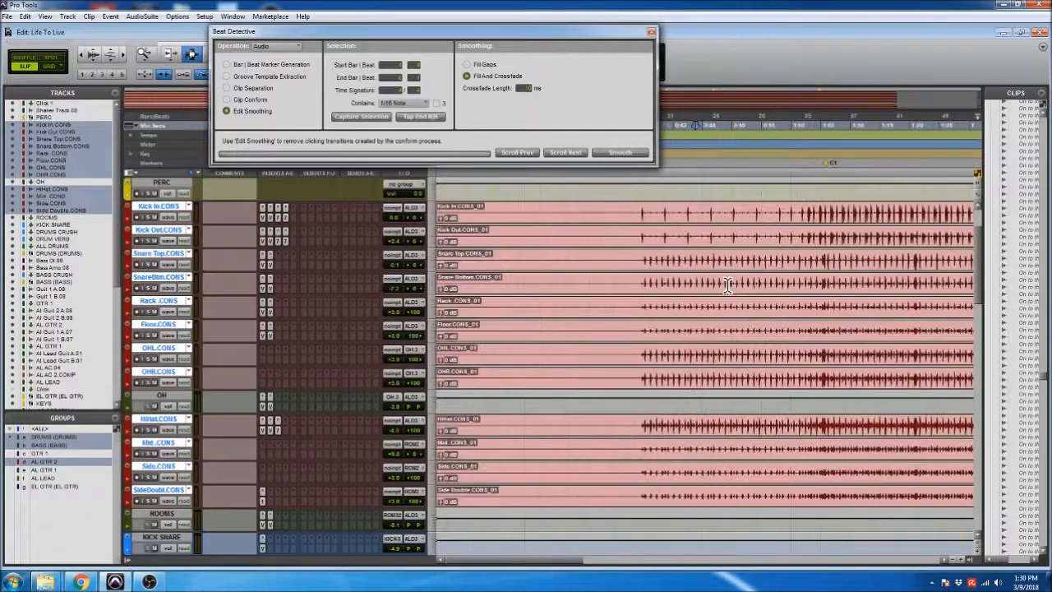
# - Suspend the edit groups and solo the Rack and Floor tom tracks
pyautogui.click(168, 304)
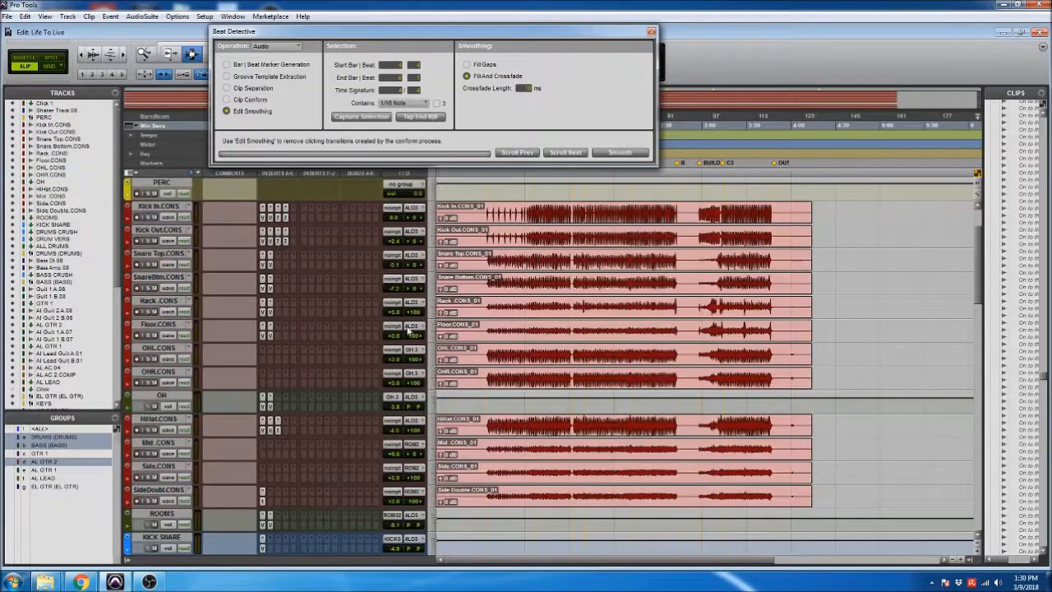
pyautogui.click(509, 325)
pyautogui.click(158, 303)
pyautogui.click(149, 312)
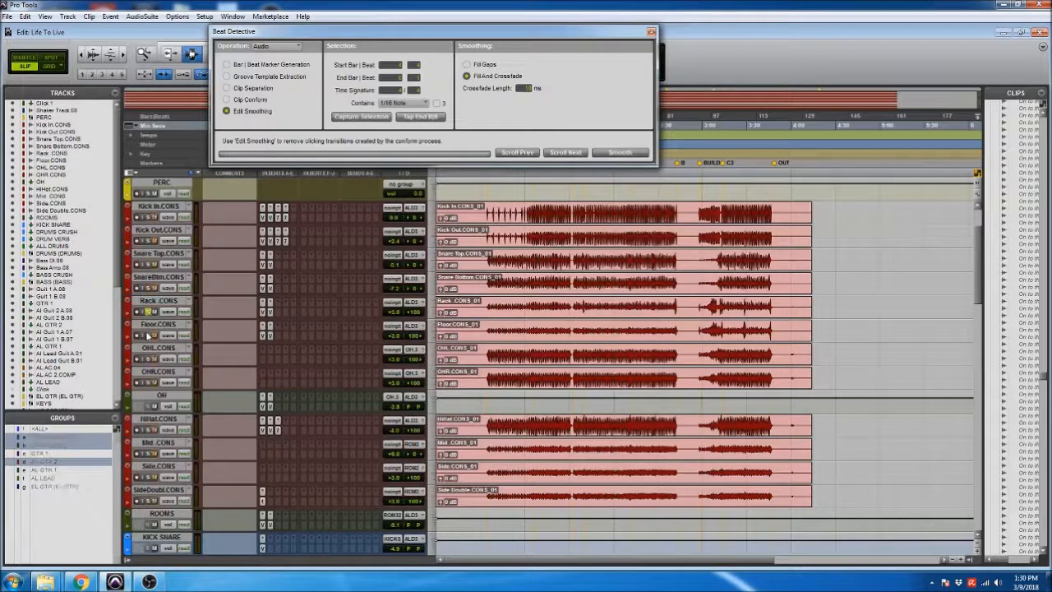
# - Play the soloed tom tracks from just before the V2 marker
pyautogui.click(488, 314)
pyautogui.press('t')
pyautogui.press('t')
pyautogui.press('t')
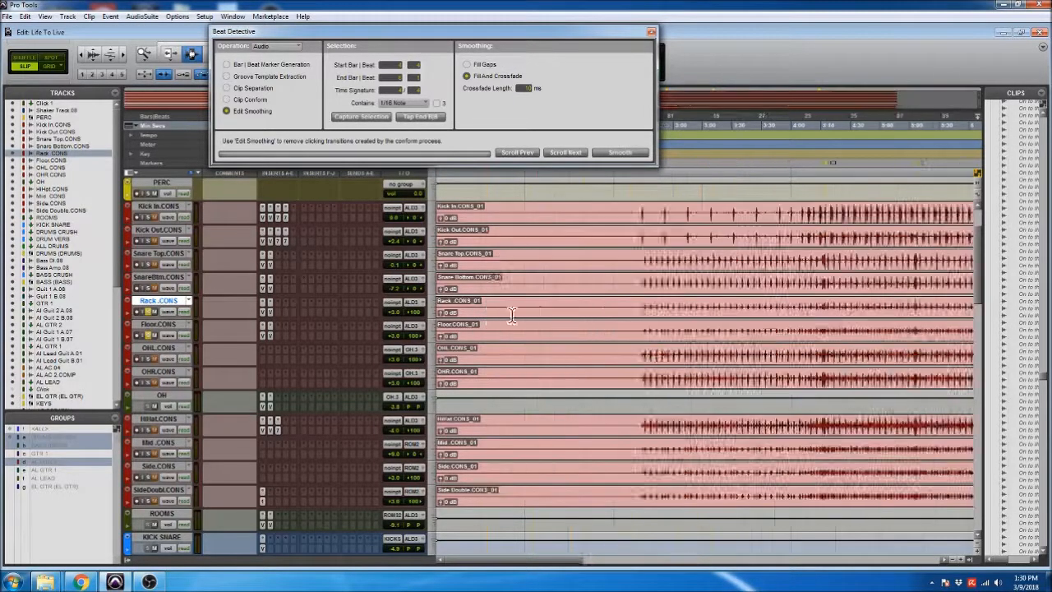
pyautogui.click(708, 312)
pyautogui.press('space')
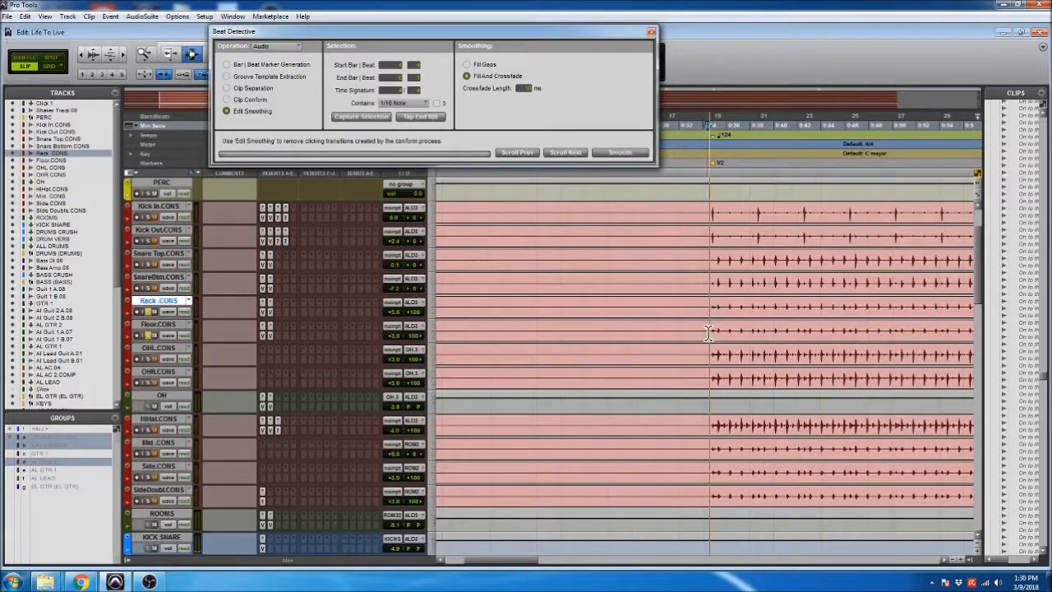
pyautogui.hscroll(3, 721, 333)
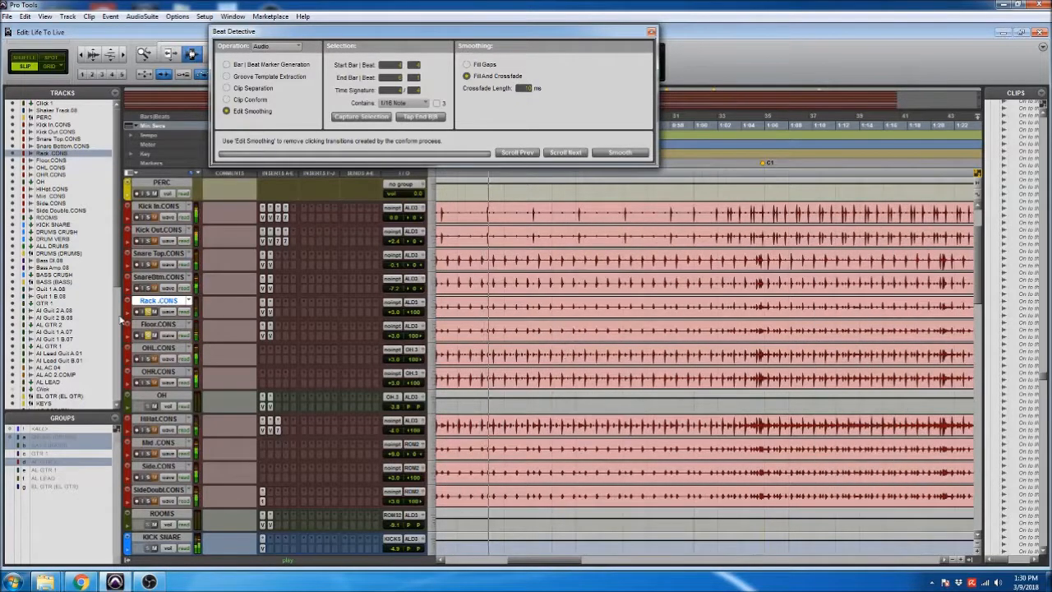
# - Set the heights of the Rack and Floor tom tracks to fit to window
pyautogui.click(158, 324)
pyautogui.moveTo(172, 324); pyautogui.dragTo(162, 374)
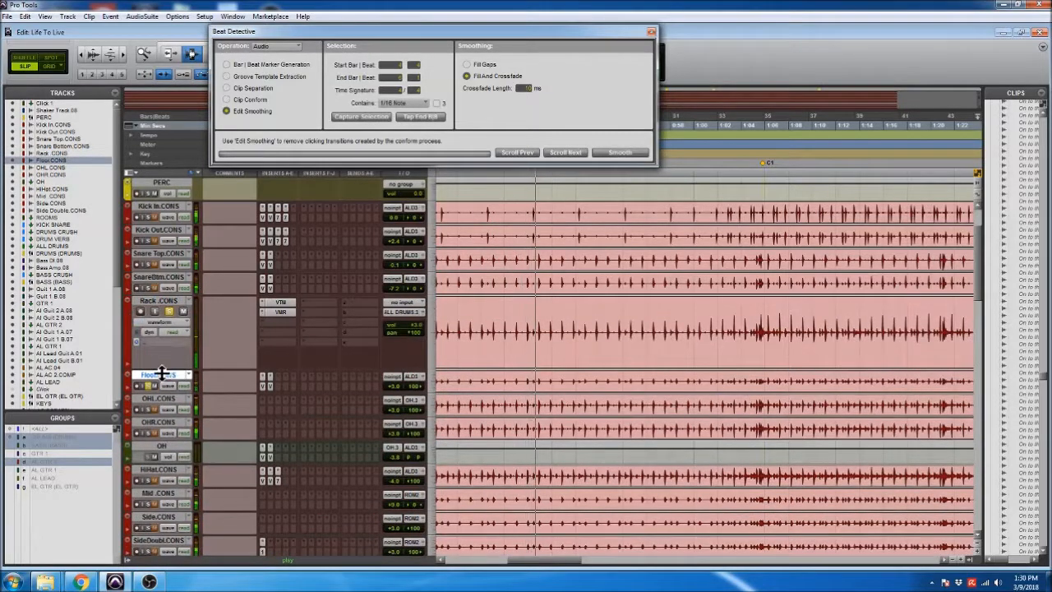
pyautogui.keyDown('shift'); pyautogui.click(160, 303); pyautogui.keyUp('shift')
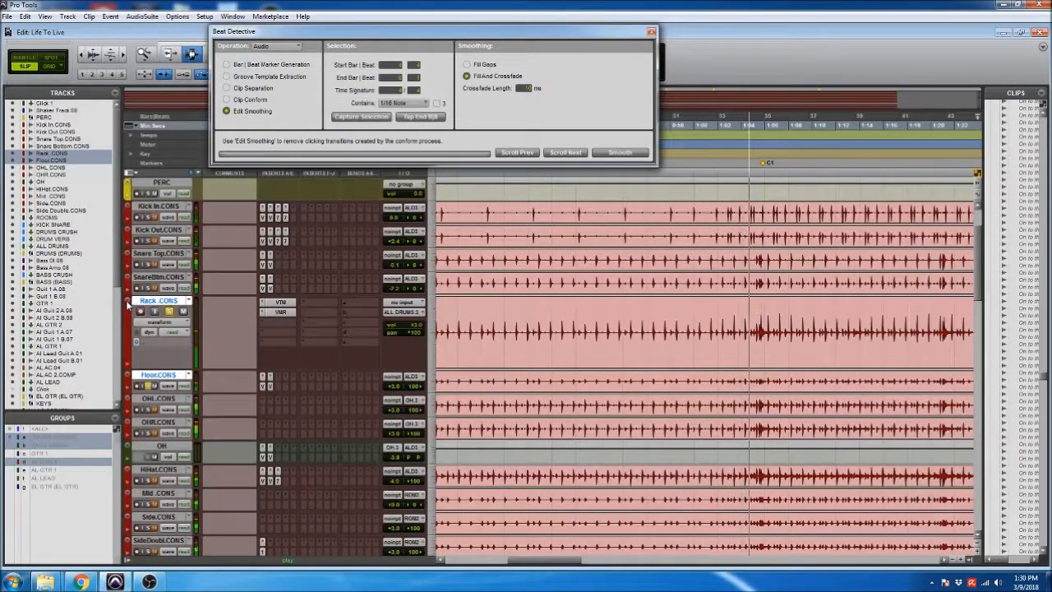
pyautogui.click(129, 304)
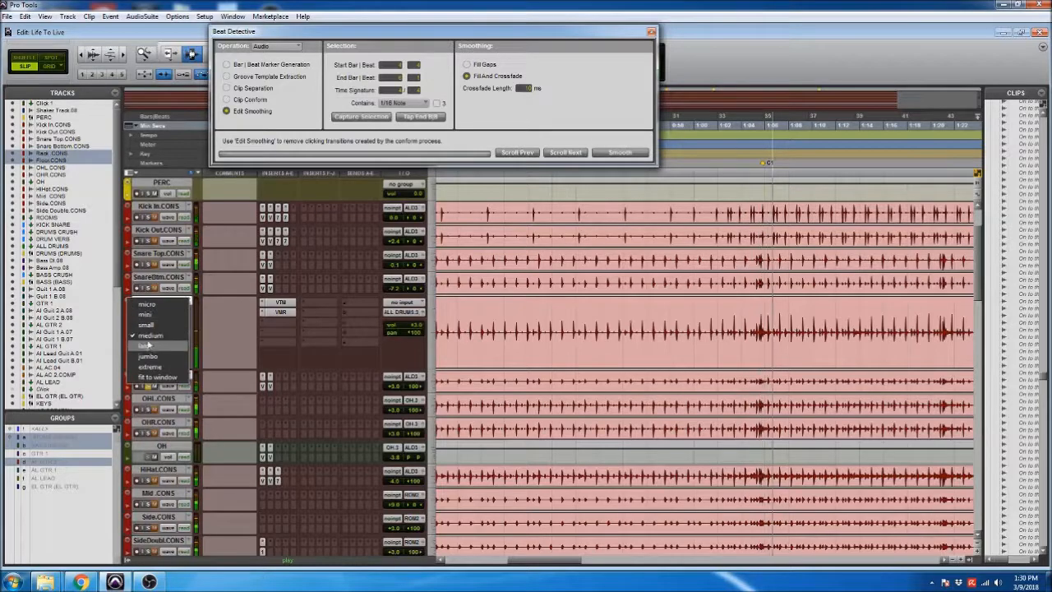
pyautogui.click(152, 377)
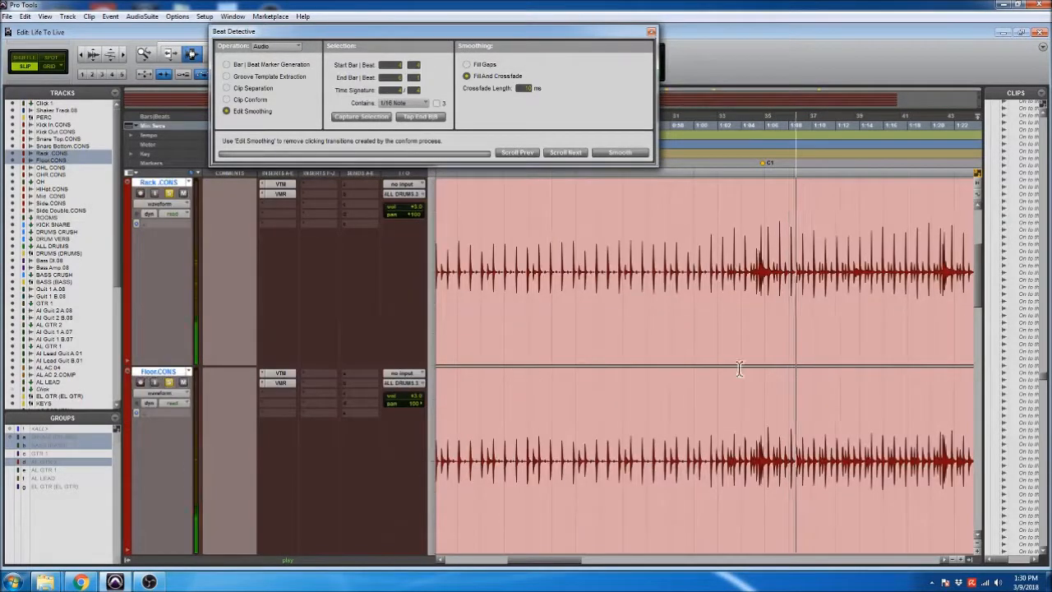
# - Close Beat Detective, stop playback and reduce the waveform display height of the tom tracks
pyautogui.click(650, 33)
pyautogui.click(605, 284)
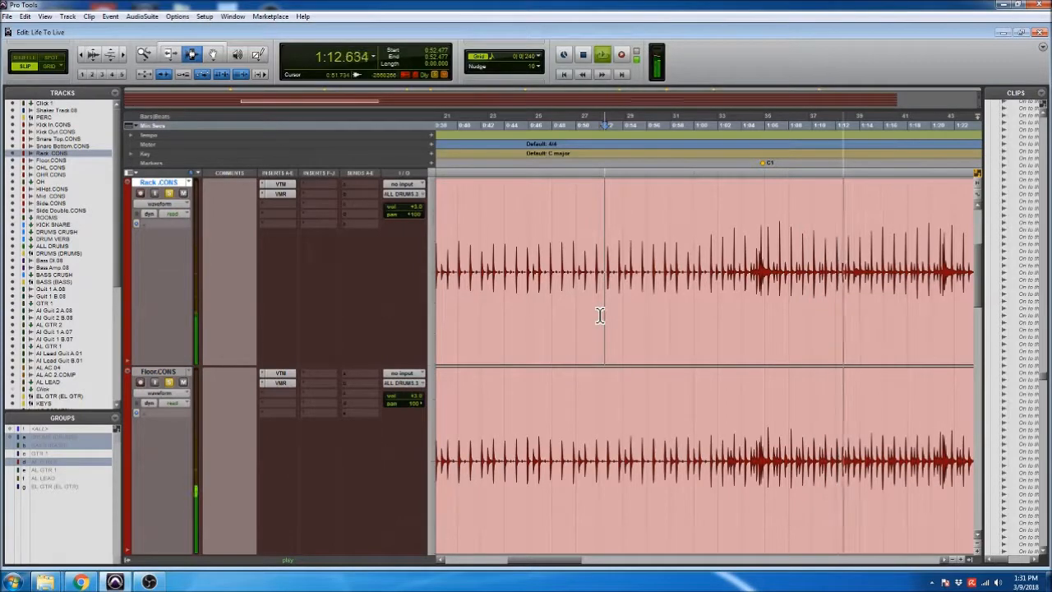
pyautogui.press('r')
pyautogui.press('r')
pyautogui.press('space')
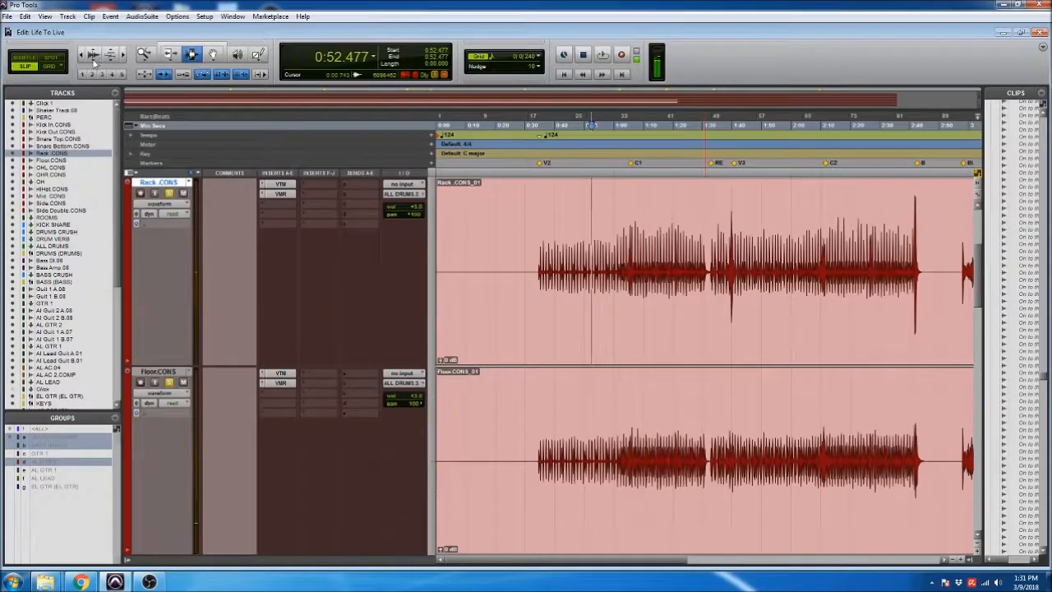
pyautogui.click(93, 53)
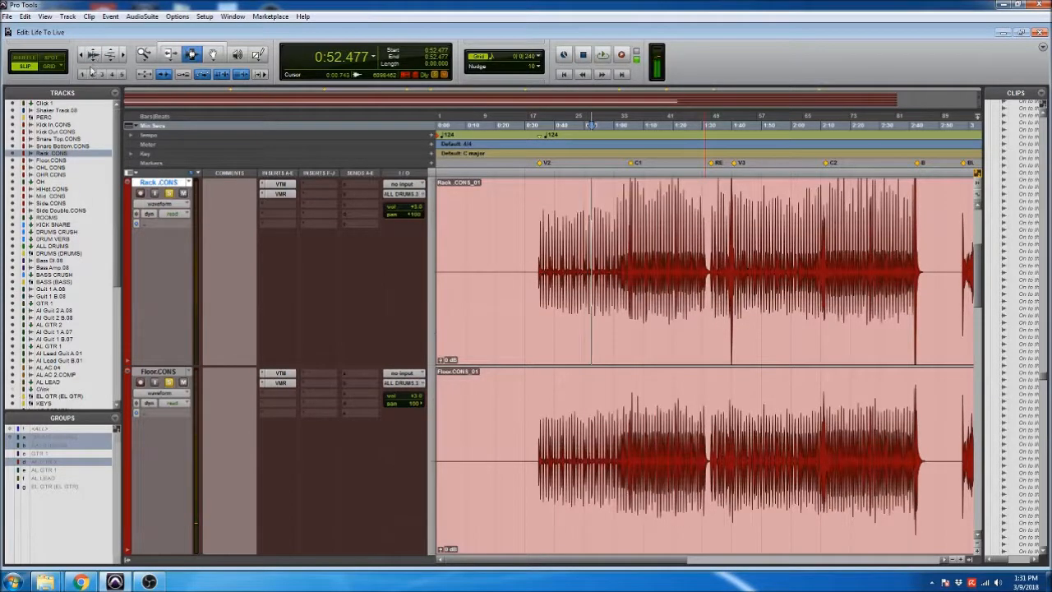
pyautogui.click(92, 64)
pyautogui.click(92, 64)
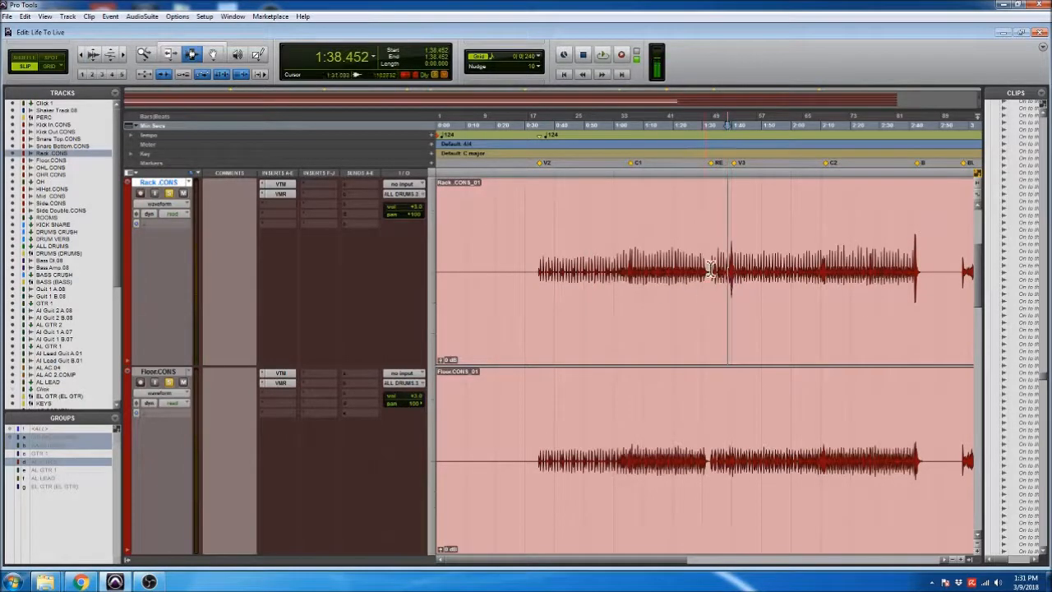
# - Examine the rack tom waveform around the V3 marker for real tom hits among the bleed
pyautogui.click(738, 275)
pyautogui.press('t')
pyautogui.press('t')
pyautogui.press('t')
pyautogui.press('t')
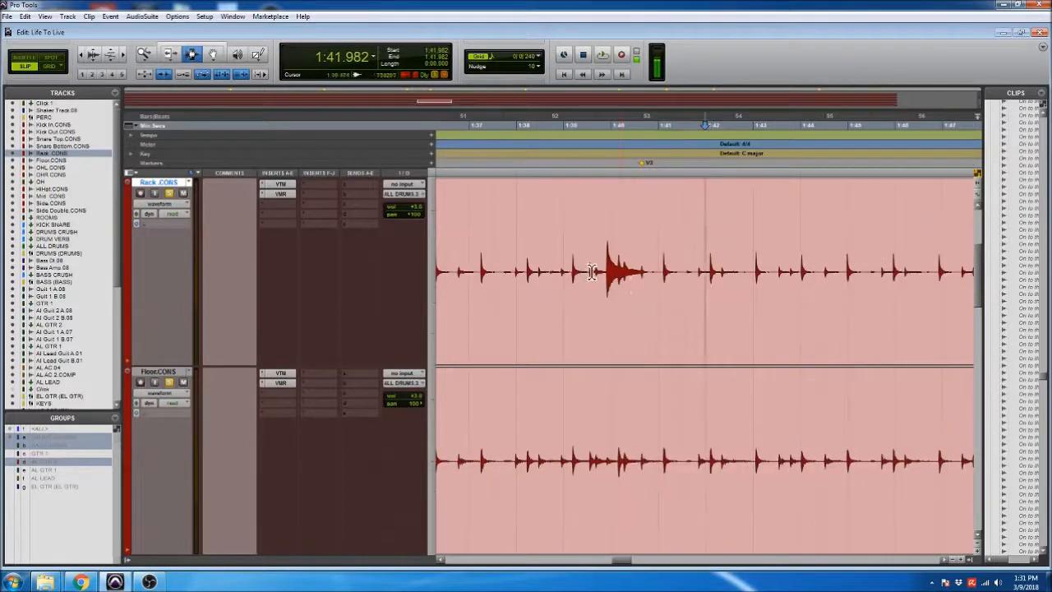
pyautogui.press('r')
pyautogui.press('r')
pyautogui.press('r')
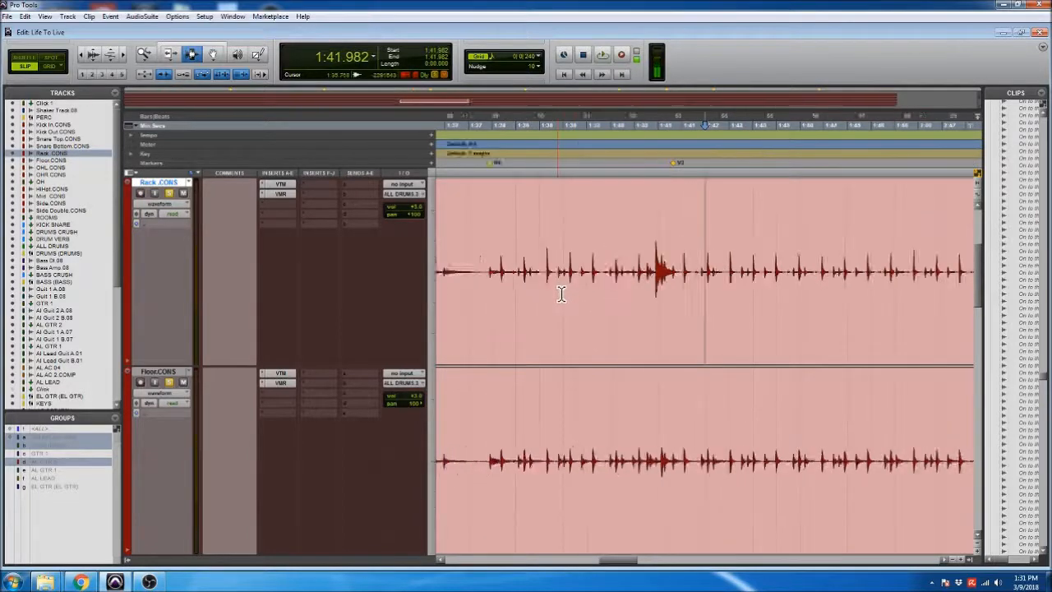
# - Play the toms from about 1:04.8 and again from about 1:20.1 to check the chorus C1 fills
pyautogui.click(491, 274)
pyautogui.press('t')
pyautogui.press('t')
pyautogui.press('t')
pyautogui.click(697, 277)
pyautogui.press('space')
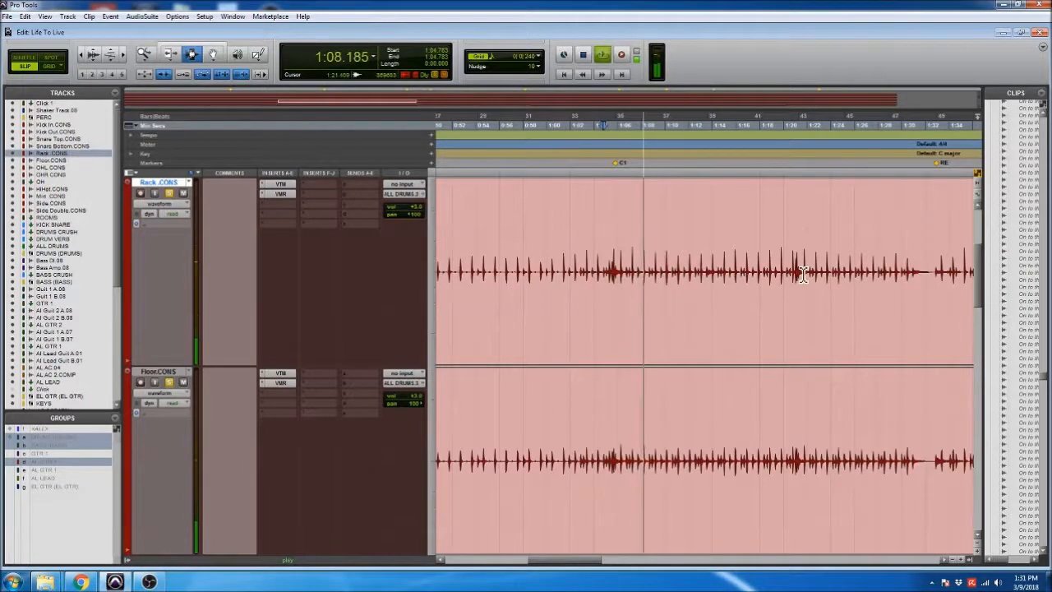
pyautogui.click(646, 272)
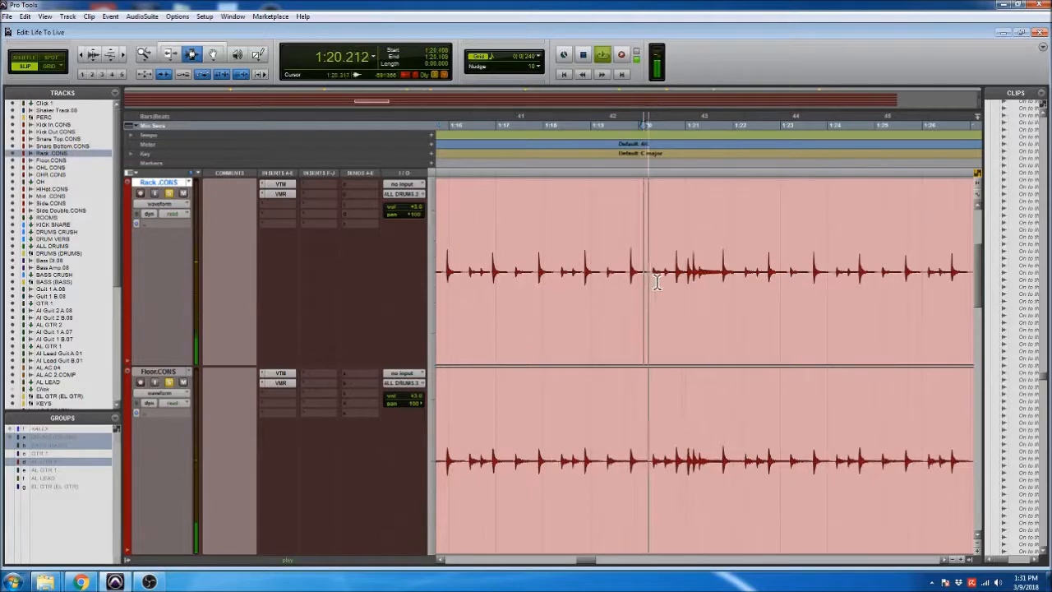
pyautogui.press('r')
pyautogui.press('r')
pyautogui.press('space')
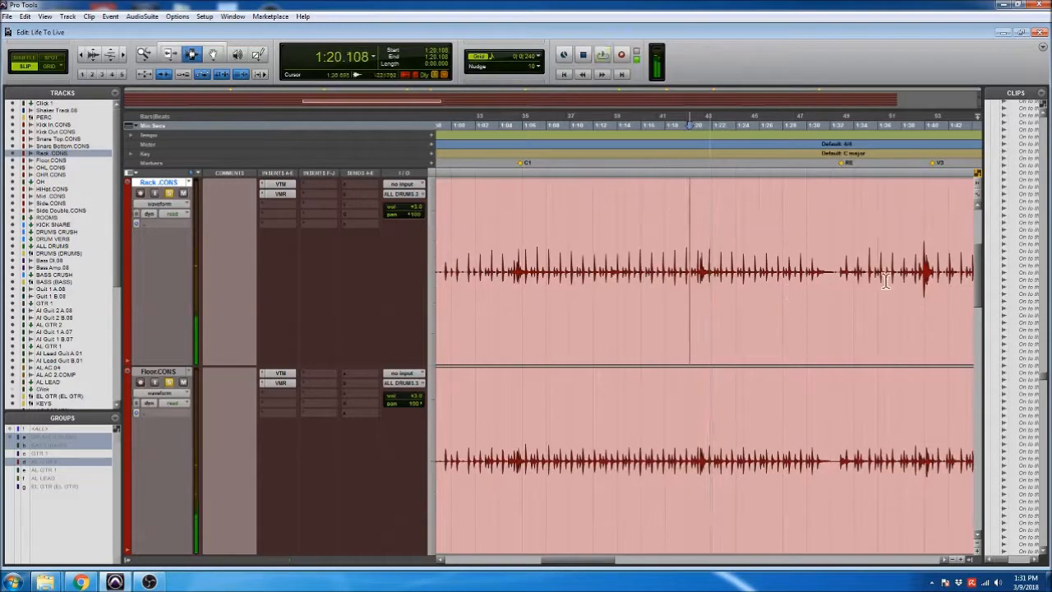
# - Play the toms from about 1:38.9, leading into the rack tom hit before the V3 marker
pyautogui.click(886, 276)
pyautogui.press('t')
pyautogui.press('t')
pyautogui.hscroll(2, 822, 292)
pyautogui.hscroll(2, 819, 294)
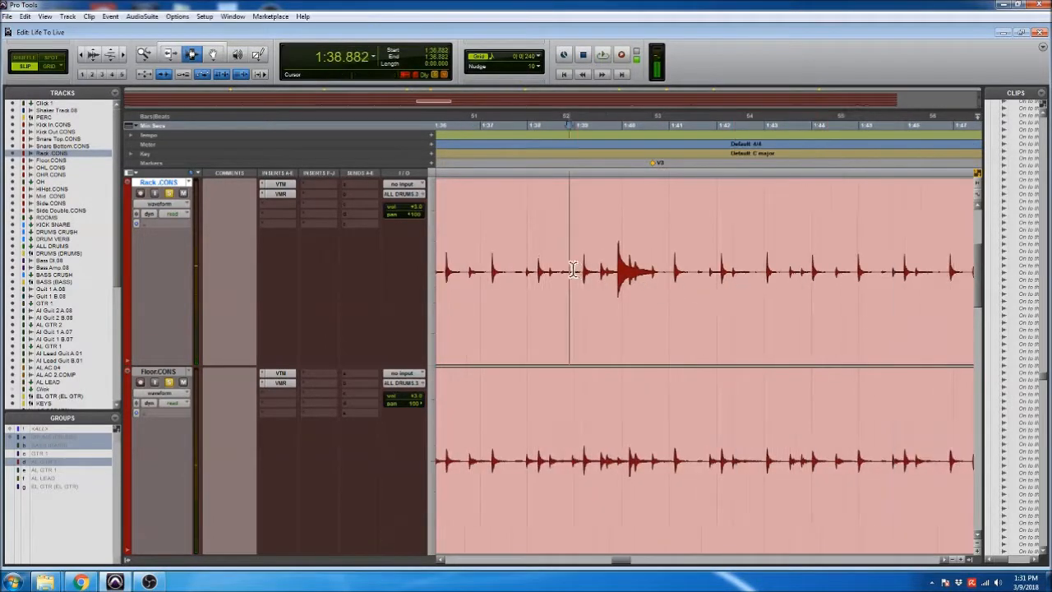
pyautogui.press('space')
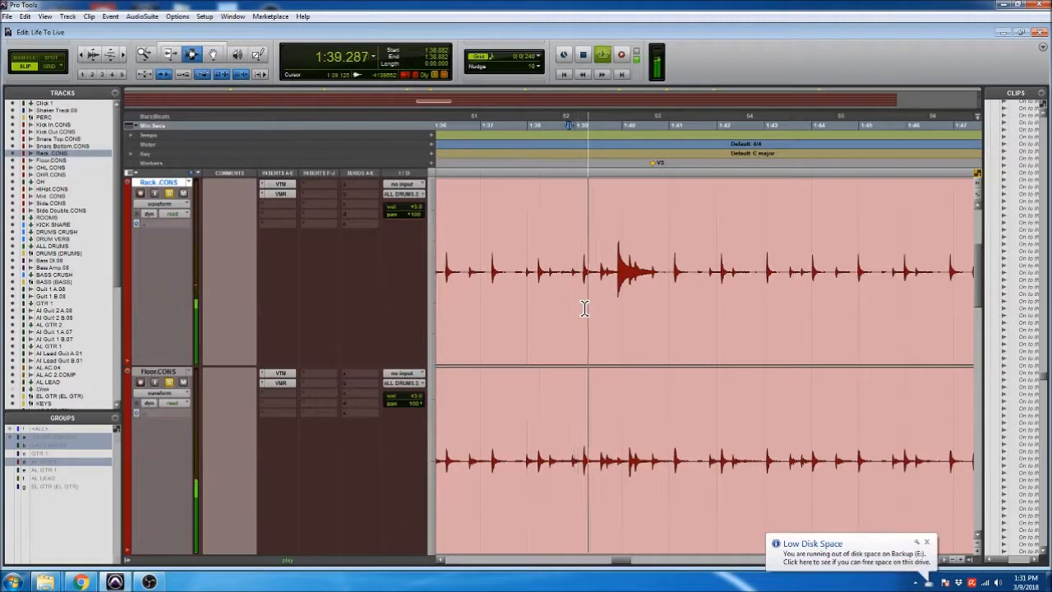
pyautogui.press('space')
# - Place the edit cursor on the rack tom transient at 1:39.916 and fade in the Rack clip from its start to that point
pyautogui.click(614, 276)
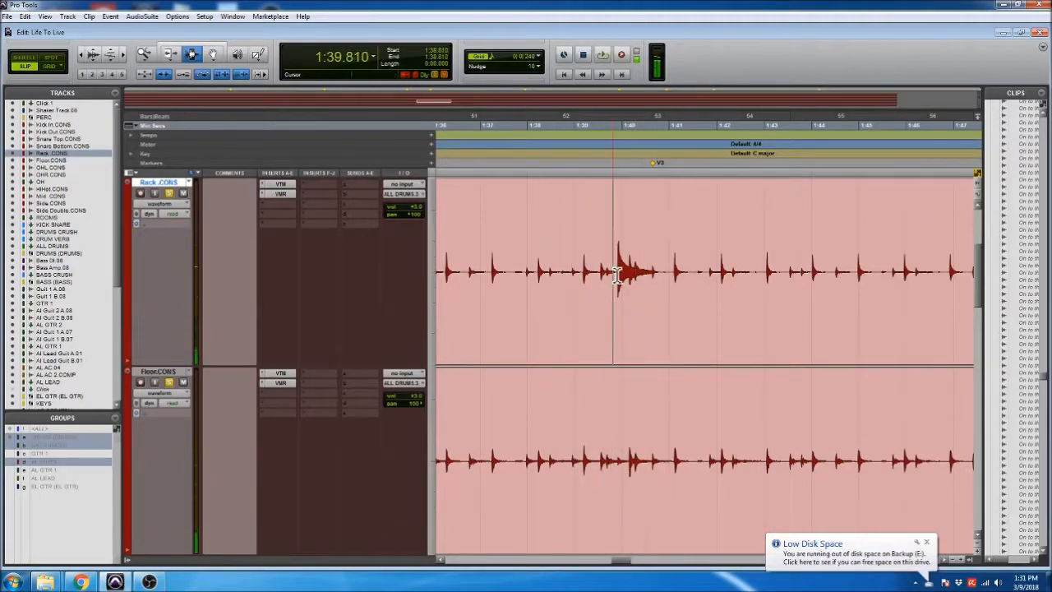
pyautogui.press('t')
pyautogui.click(654, 276)
pyautogui.click(693, 276)
pyautogui.click(685, 279)
pyautogui.click(680, 282)
pyautogui.click(705, 279)
pyautogui.press('Tab')
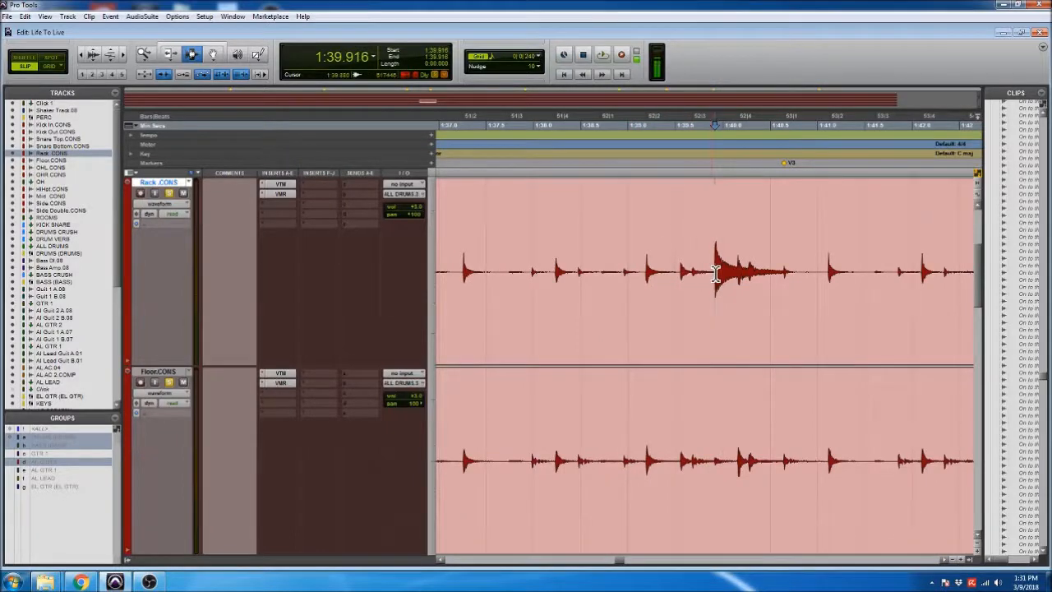
pyautogui.click(694, 282)
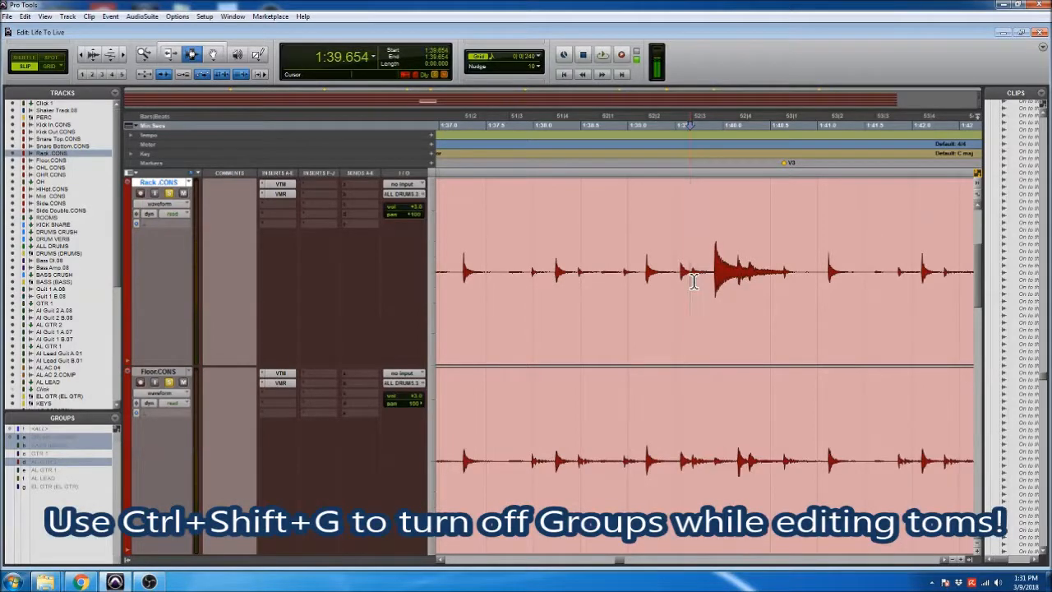
pyautogui.press('Tab')
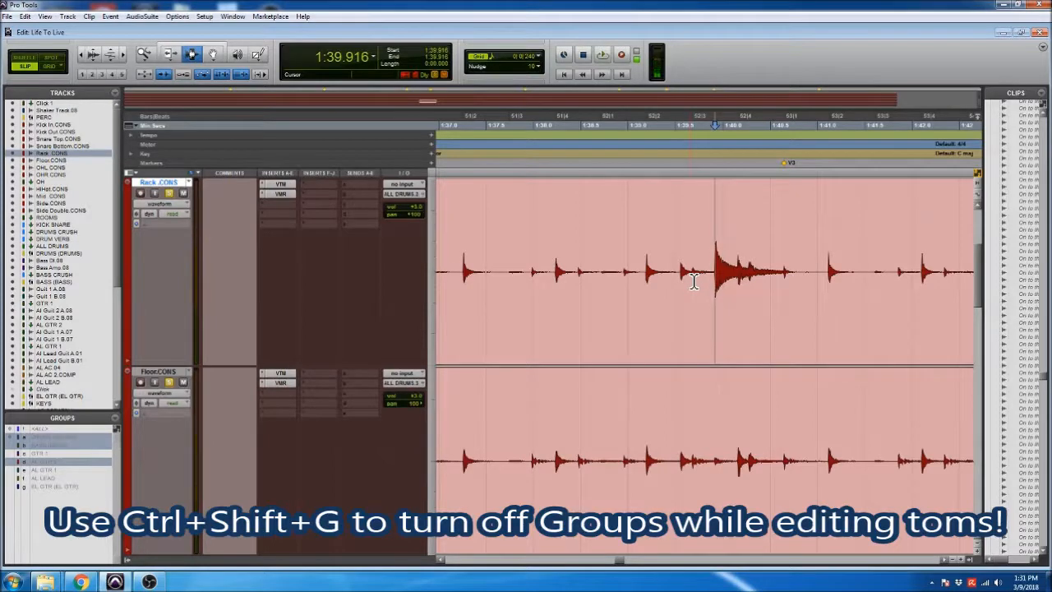
pyautogui.hotkey('ctrl', 'e')
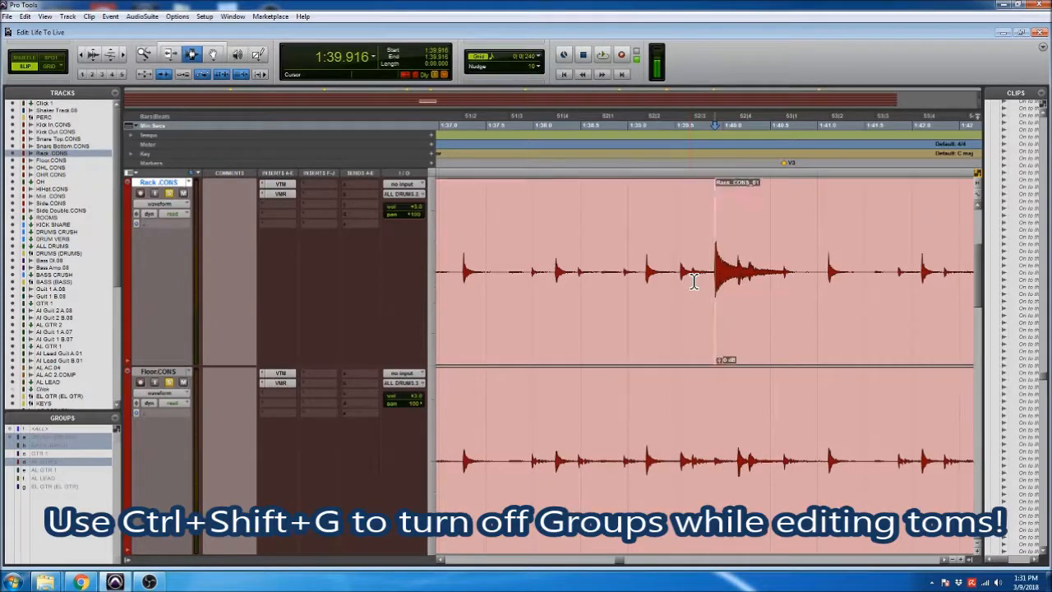
# - Trim the faded start of the Rack clip to about 1:37.7, shortly before the tom hit
pyautogui.hotkey('ctrl', '[')
pyautogui.hotkey('ctrl', '[')
pyautogui.hotkey('ctrl', '[')
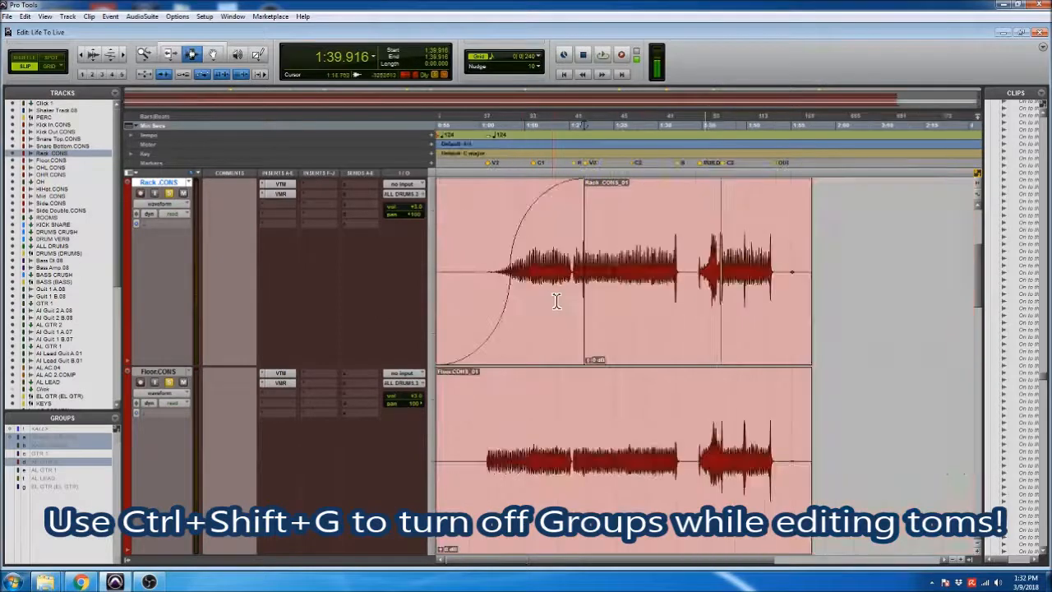
pyautogui.press('F6')
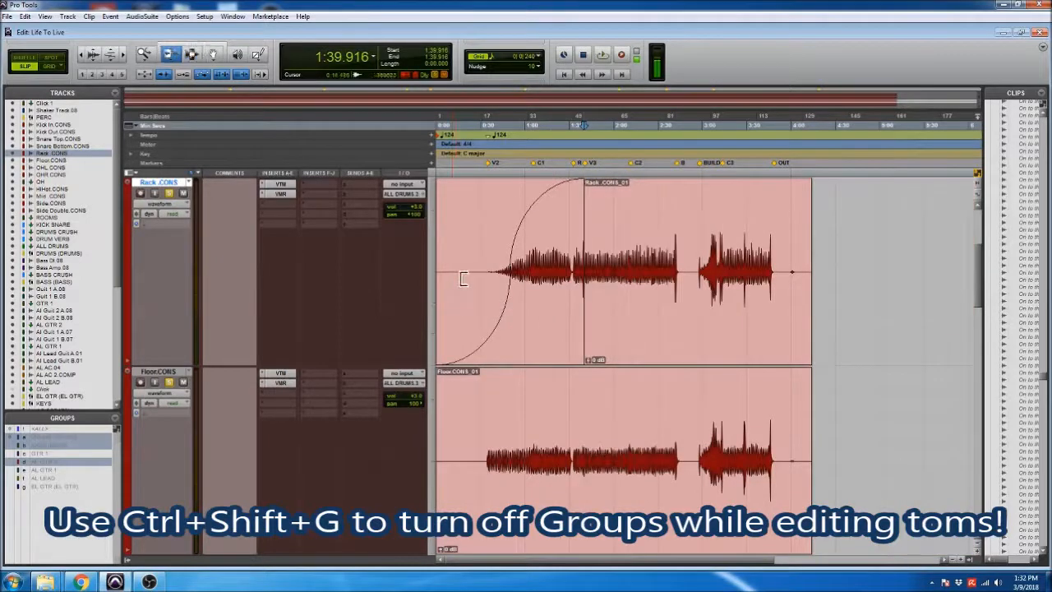
pyautogui.moveTo(463, 278); pyautogui.dragTo(586, 283)
# - Trim the Rack clip's start further to about 1:39.909, leaving only a very short fade-in before the tom hit
pyautogui.hotkey('ctrl', ']')
pyautogui.hotkey('ctrl', ']')
pyautogui.hotkey('ctrl', ']')
pyautogui.hotkey('ctrl', ']')
pyautogui.hotkey('ctrl', ']')
pyautogui.hotkey('ctrl', ']')
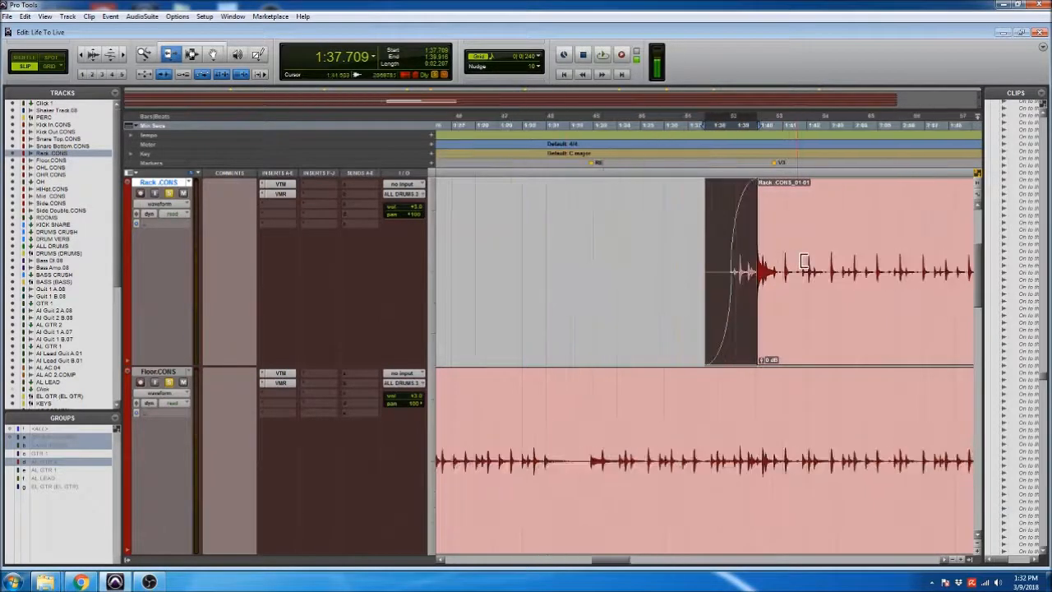
pyautogui.moveTo(763, 282); pyautogui.dragTo(908, 294)
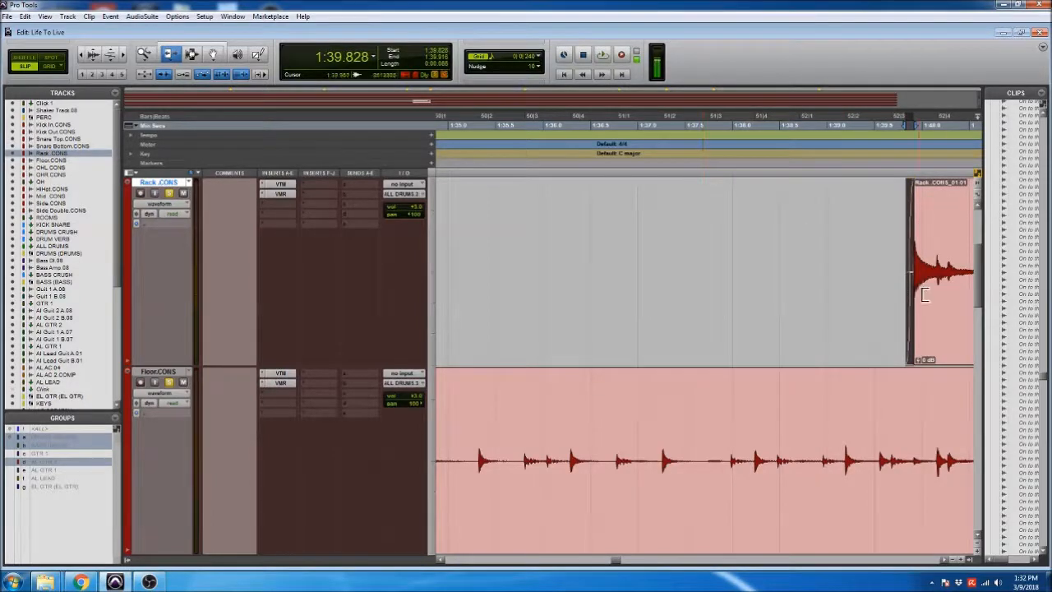
pyautogui.moveTo(910, 294); pyautogui.dragTo(920, 294)
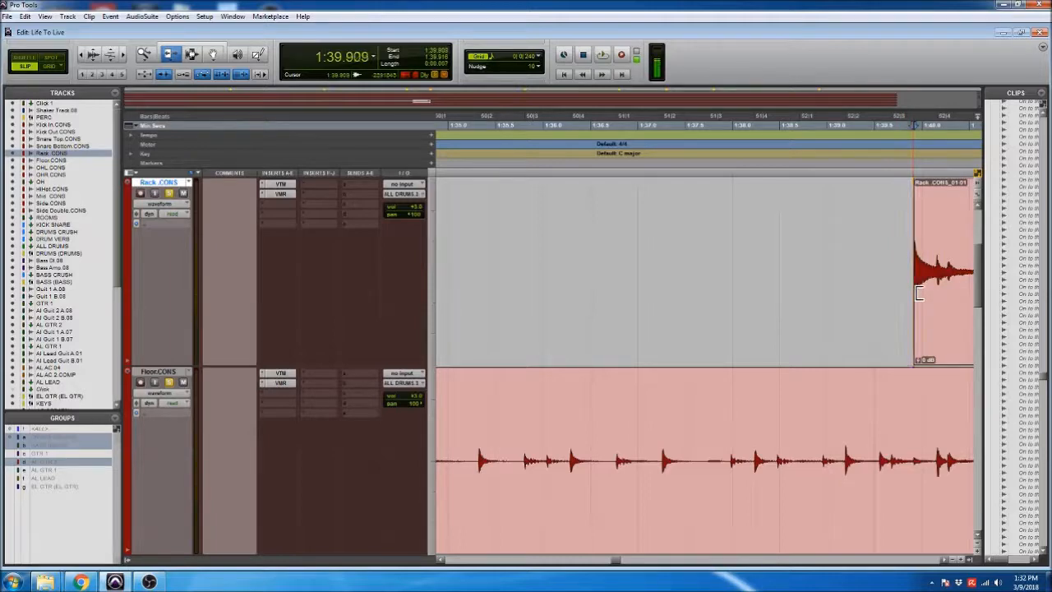
# - Place the edit cursor just ahead of the trimmed Rack clip and play into the tom hit at 1:39.909
pyautogui.press('F7')
pyautogui.click(845, 288)
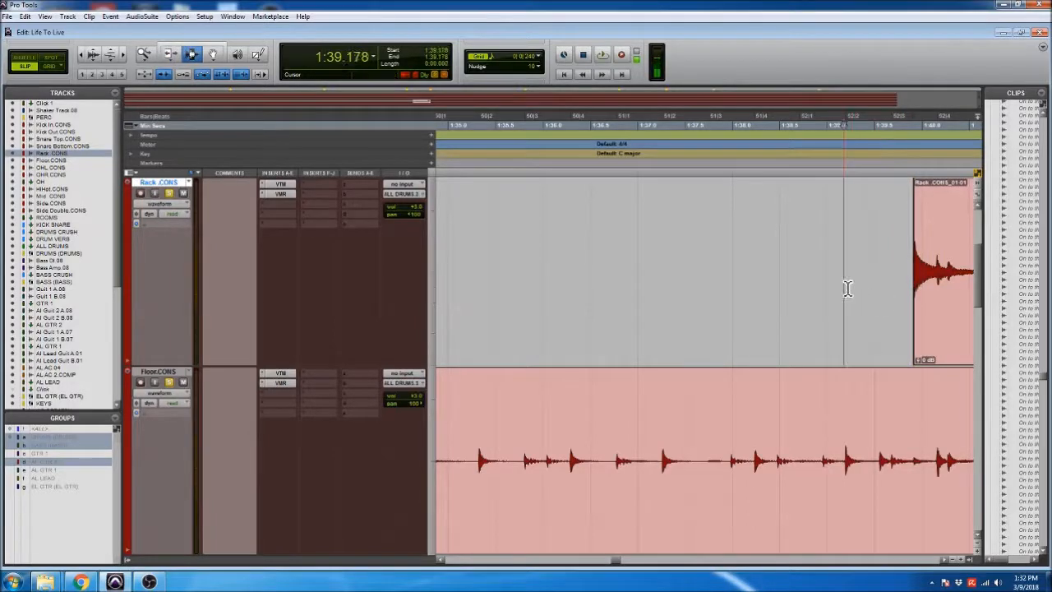
pyautogui.press('space')
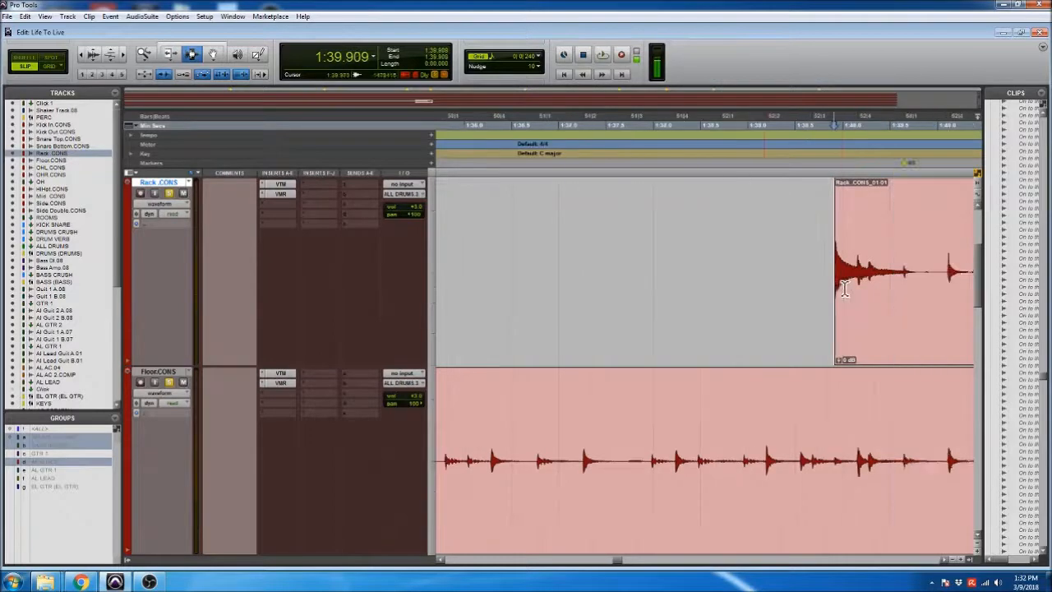
pyautogui.press('space')
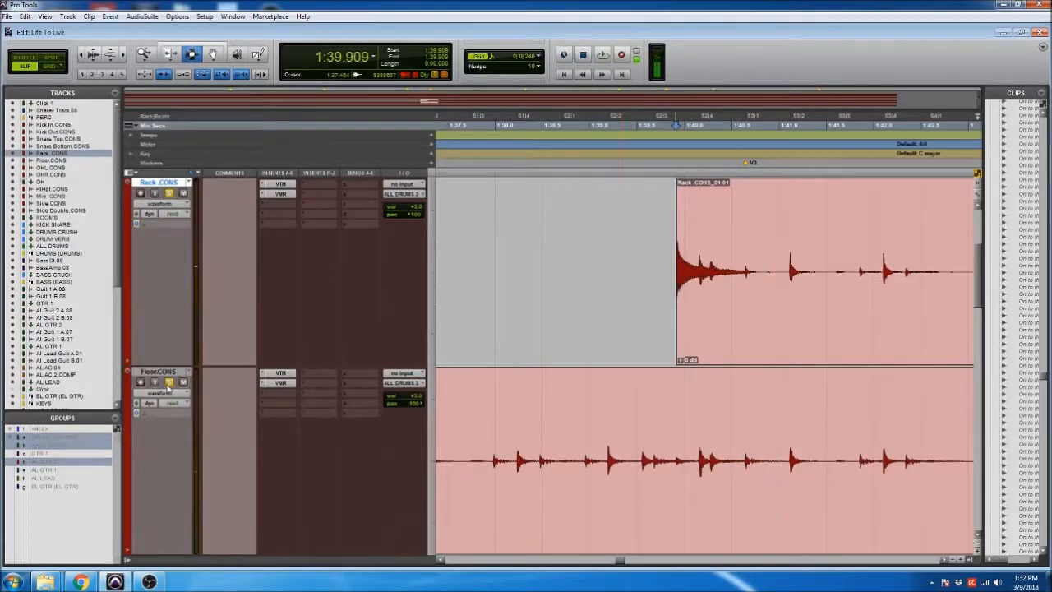
# - Play the rack tom hit on its own from the clip's start at 1:39.909 to check its decay
pyautogui.click(697, 274)
pyautogui.press('t')
pyautogui.press('t')
pyautogui.click(533, 285)
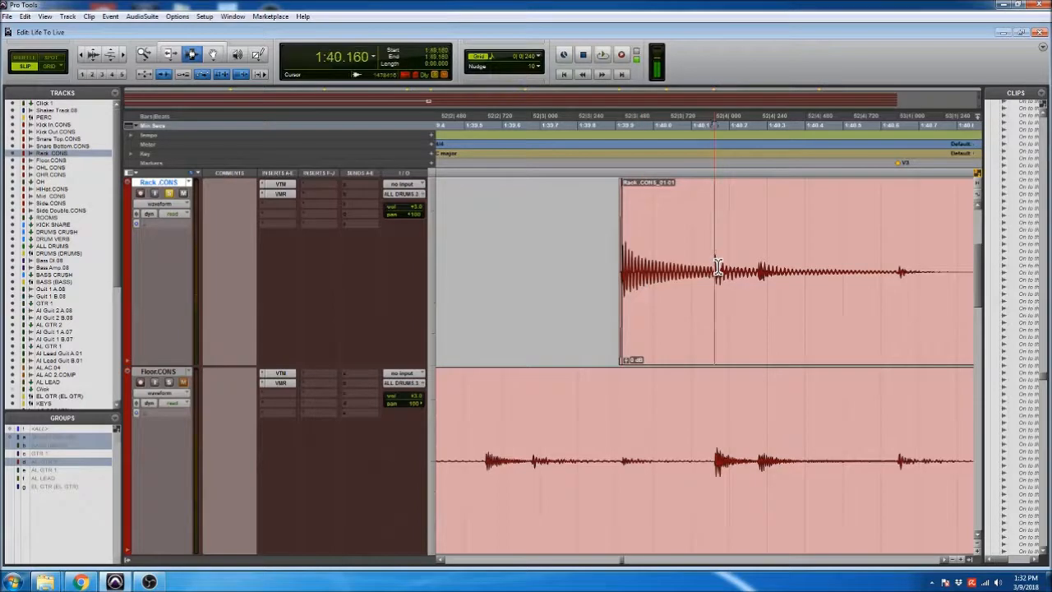
pyautogui.press('Tab')
pyautogui.press('space')
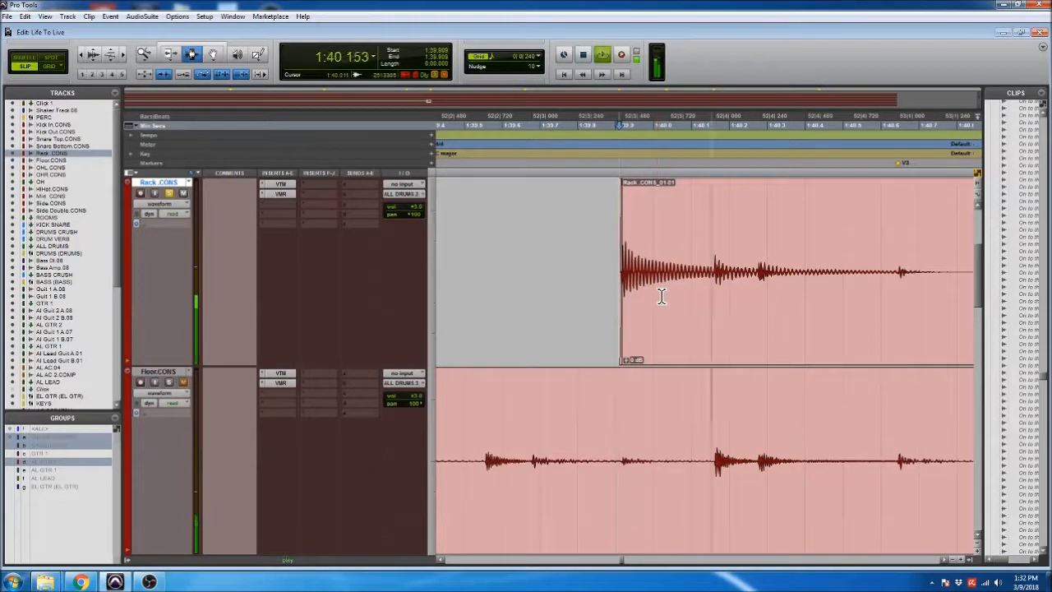
pyautogui.press('space')
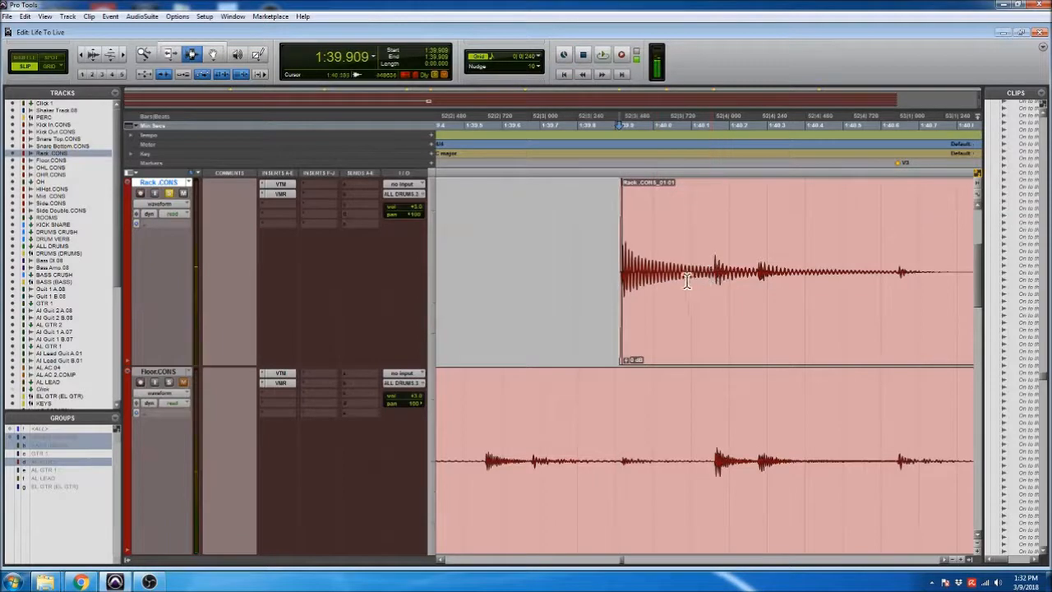
# - Split the Rack clip at the bleed transient near 1:40.16 and fade out the first part from 1:40.083 to its end
pyautogui.click(608, 283)
pyautogui.press('Tab')
pyautogui.press('Tab')
pyautogui.press('Tab')
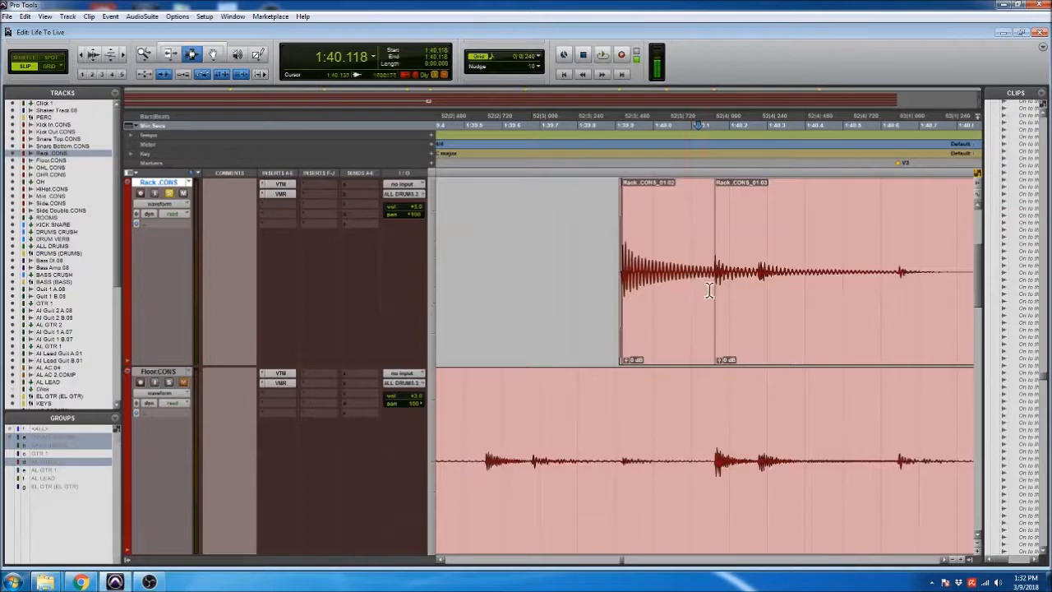
pyautogui.click(663, 280)
pyautogui.click(673, 280)
pyautogui.press('g')
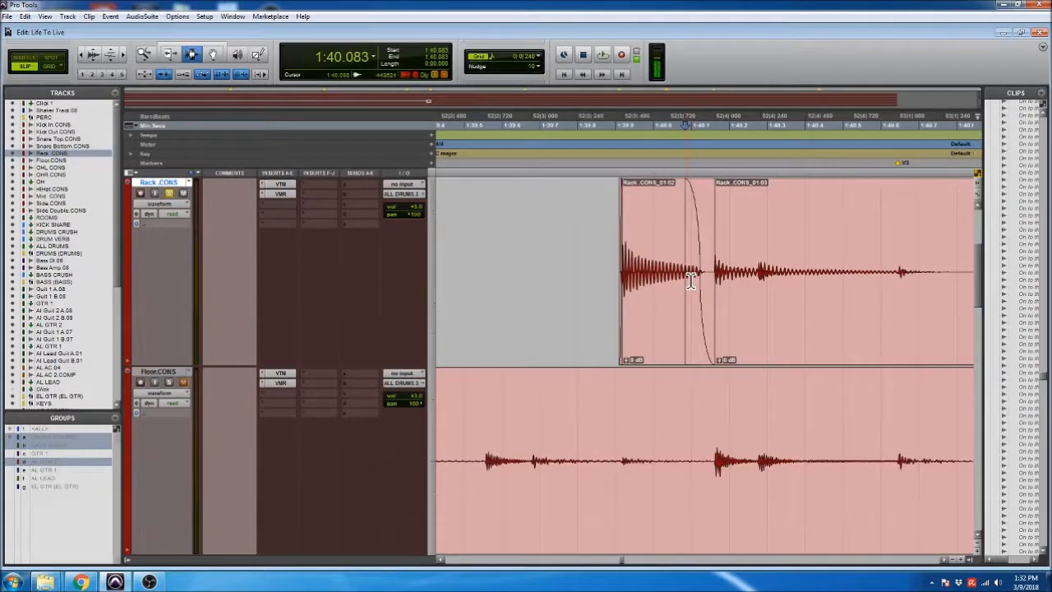
# - Shorten the first Rack clip's fade-out so it starts at about 1:40.146, and return the edit cursor to the clip's start
pyautogui.moveTo(692, 269); pyautogui.dragTo(715, 270)
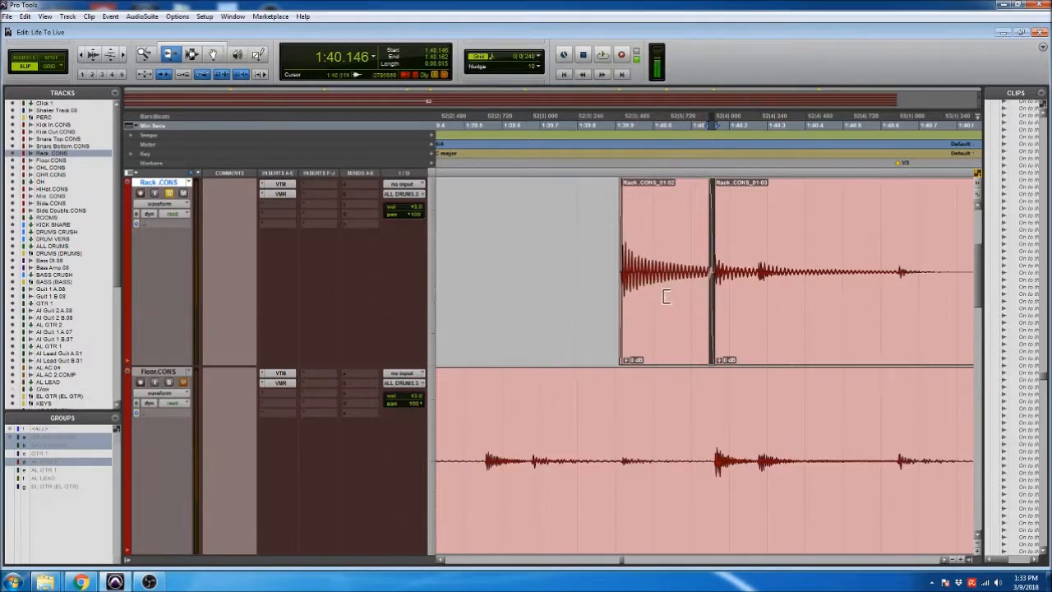
pyautogui.press('F7')
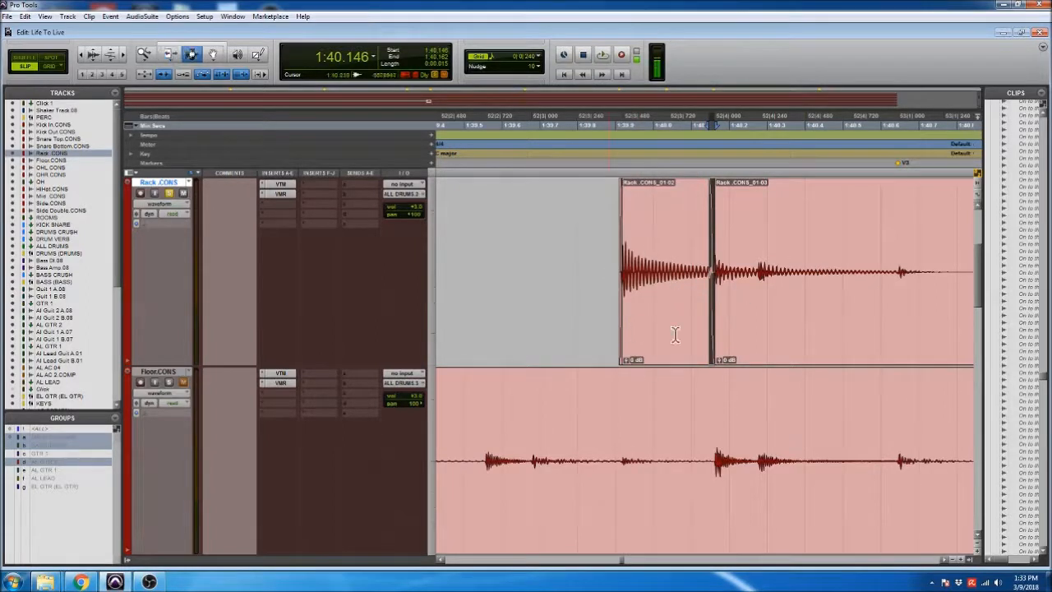
pyautogui.click(663, 278)
pyautogui.click(589, 260)
pyautogui.click(621, 277)
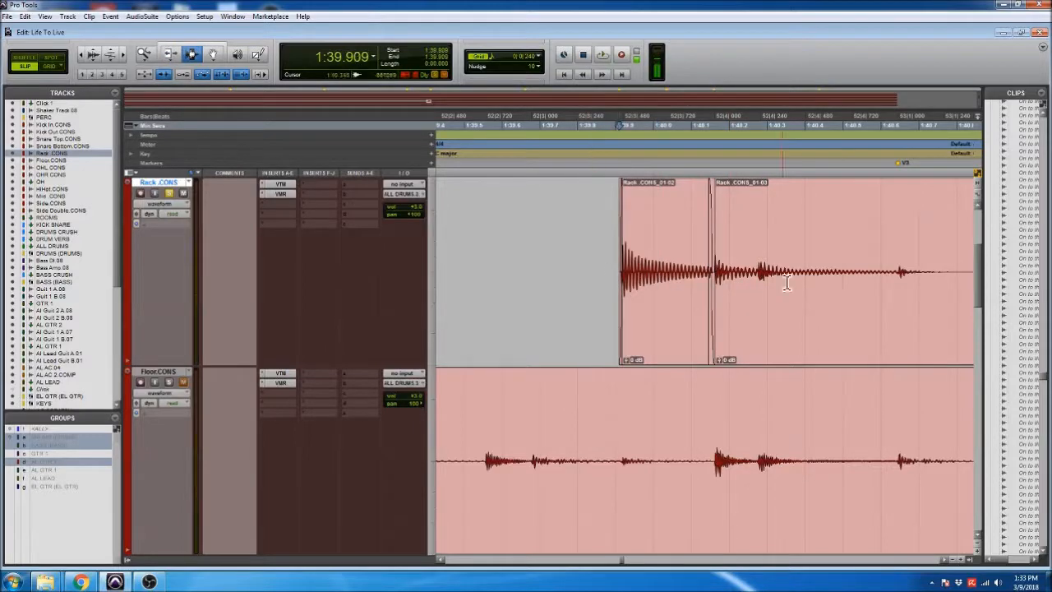
# - Trim the start of the remaining Rack clip to 1:43.061 and the start of the Floor clip to about the same position
pyautogui.press('r')
pyautogui.press('r')
pyautogui.press('r')
pyautogui.click(838, 287)
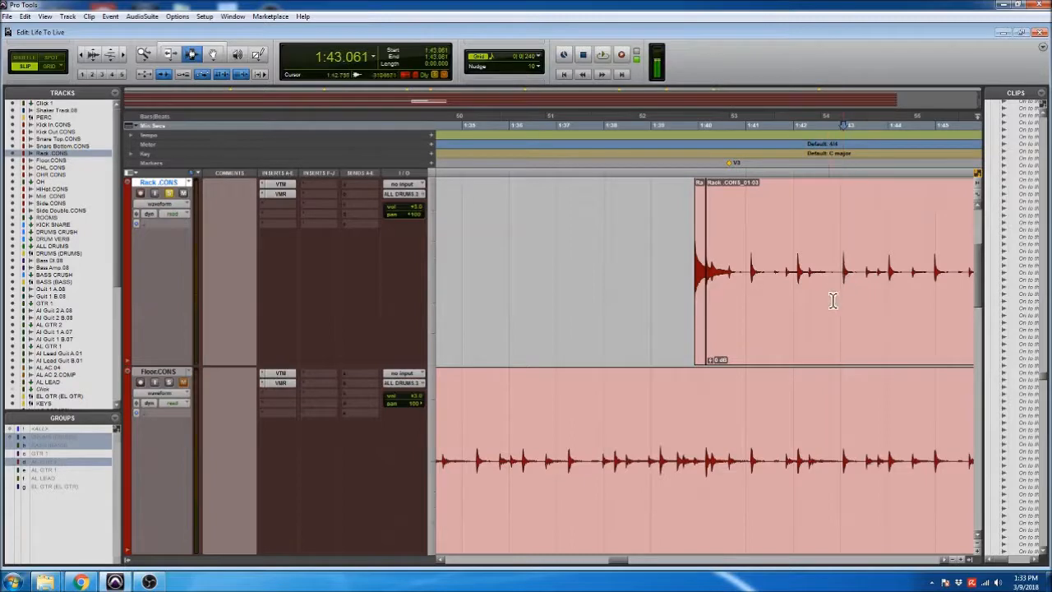
pyautogui.press('a')
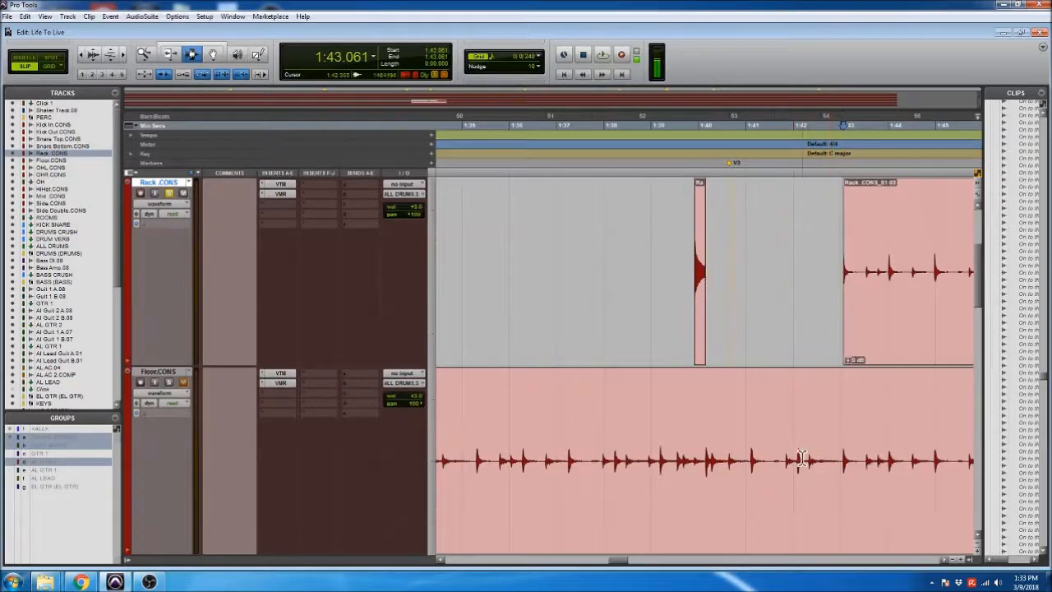
pyautogui.click(844, 452)
pyautogui.press('a')
# - Play the soloed Rack track from 1:38.824 through the isolated tom hit
pyautogui.click(646, 291)
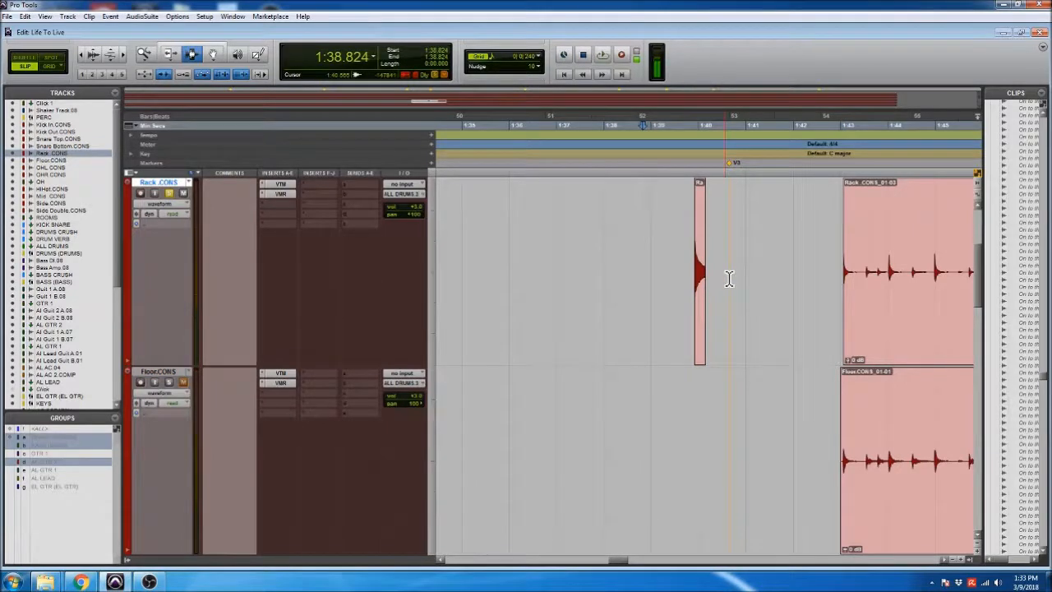
pyautogui.press('space')
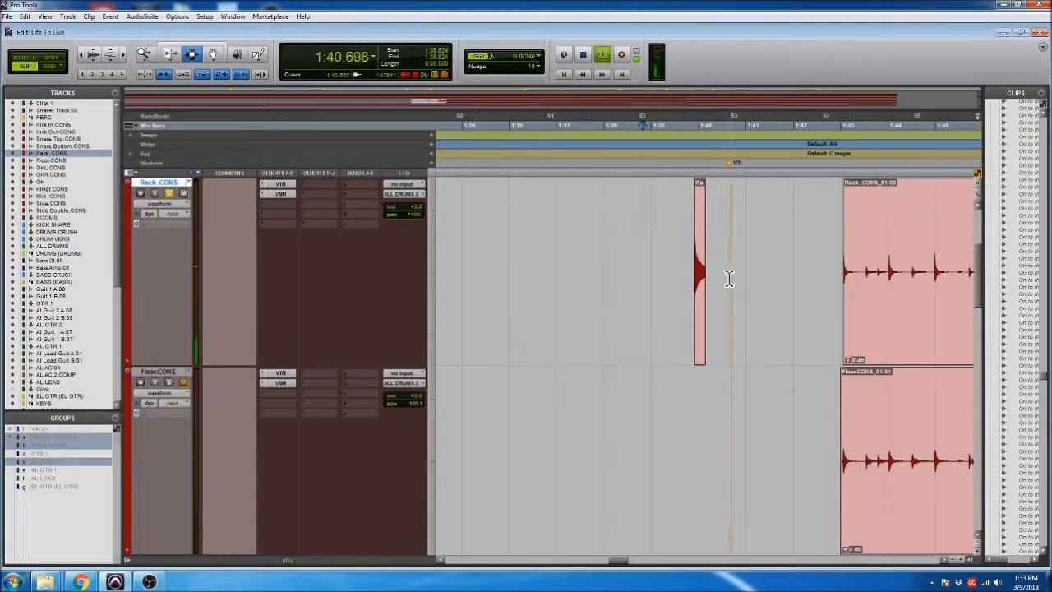
pyautogui.press('space')
# - Unsolo the Rack track and play the full session from 1:37.361 and 1:38.034 toward the cleaned tom hit
pyautogui.click(169, 193)
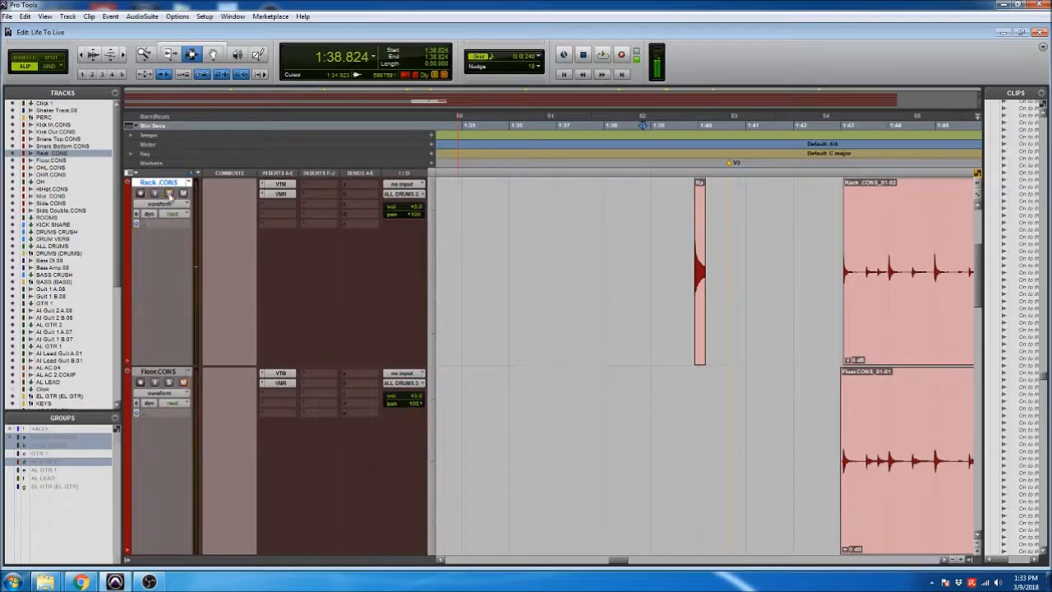
pyautogui.scroll(6, 710, 310)
pyautogui.click(575, 368)
pyautogui.press('space')
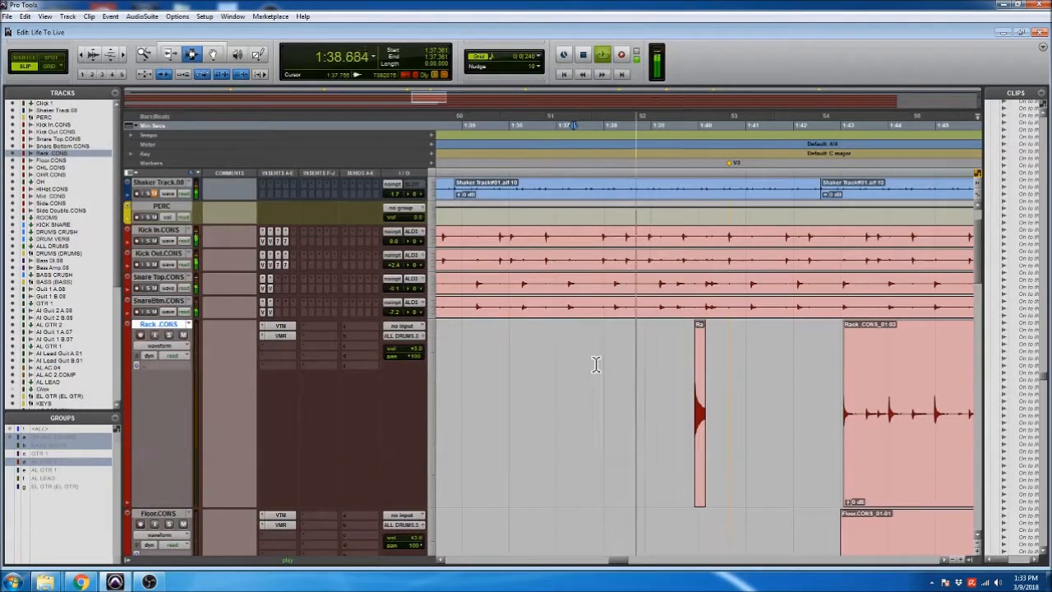
pyautogui.press('space')
pyautogui.click(606, 351)
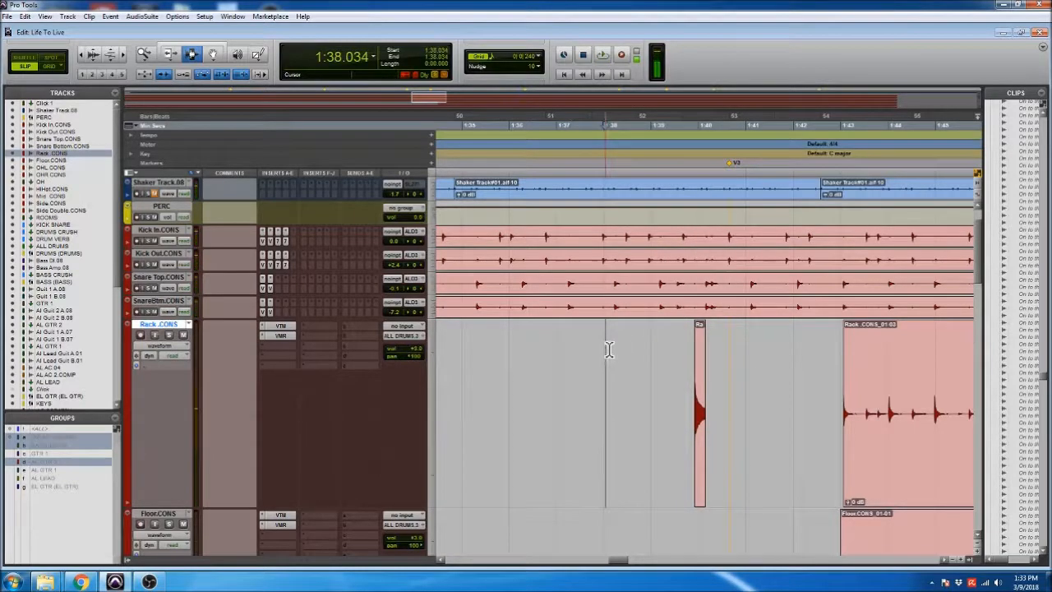
pyautogui.press('space')
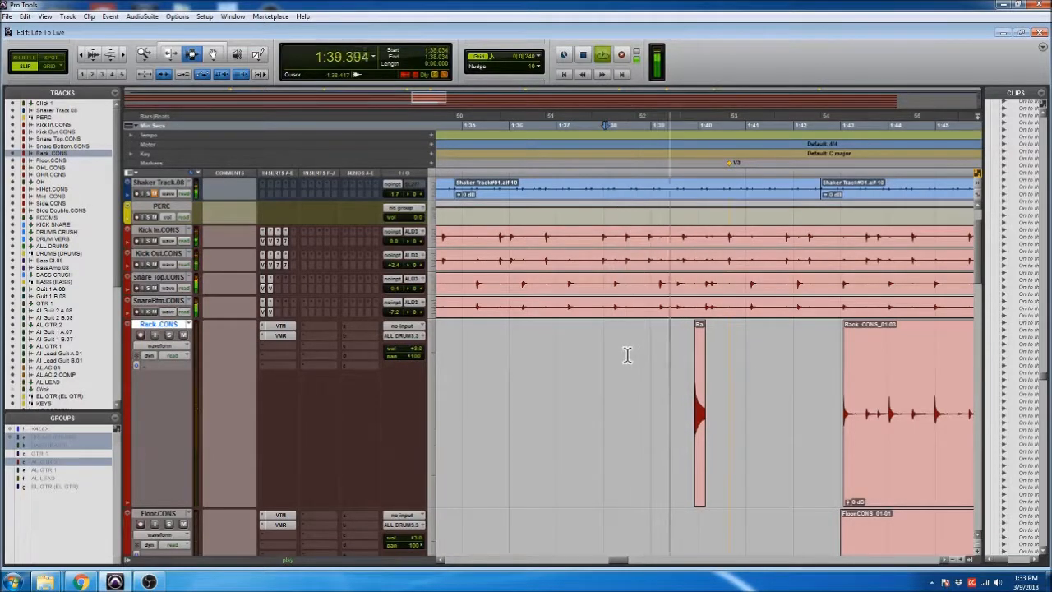
pyautogui.press('space')
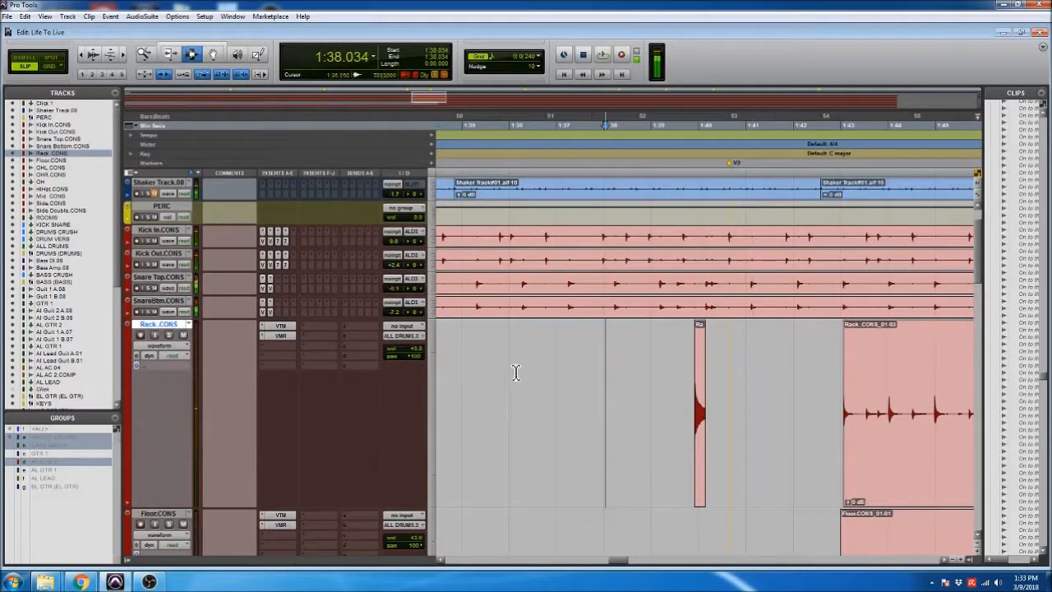
# - Play the full session from 1:32.090, before the RE marker, through the cleaned rack tom hit
pyautogui.hscroll(-3, 592, 369)
pyautogui.hscroll(-2, 591, 369)
pyautogui.click(562, 382)
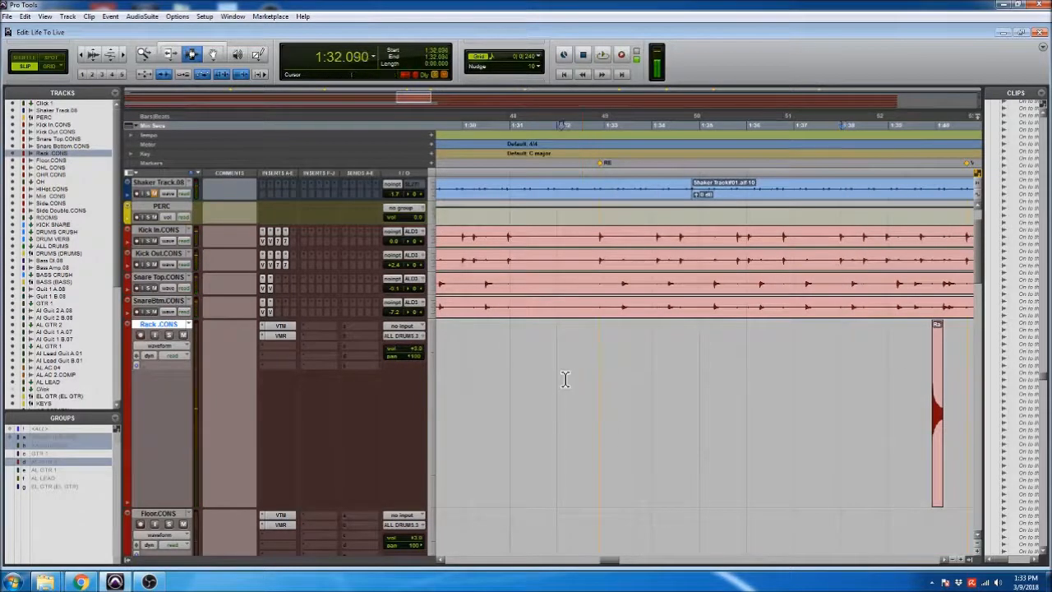
pyautogui.press('space')
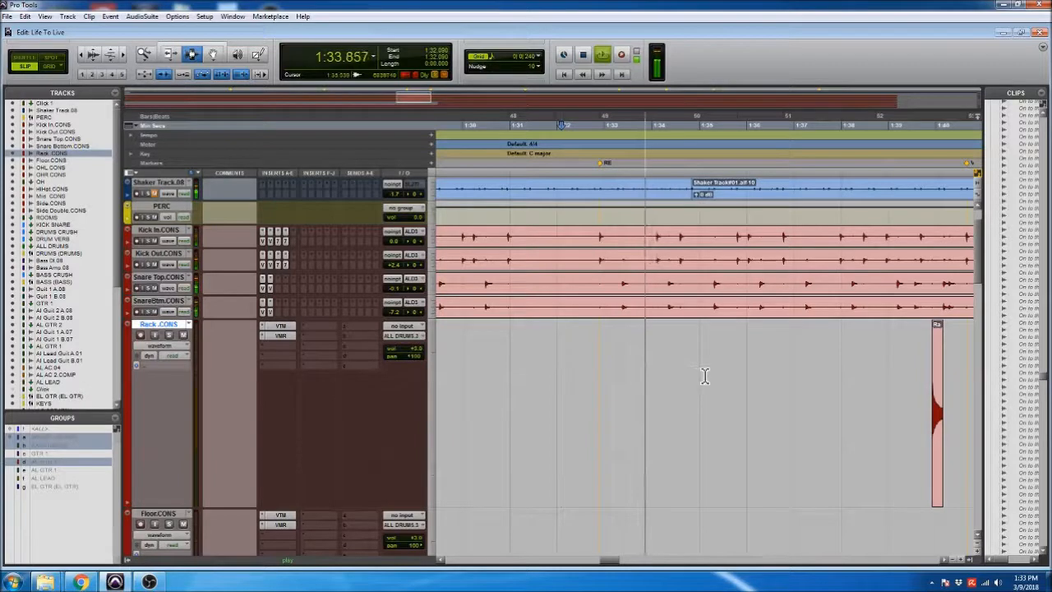
pyautogui.hscroll(4, 704, 369)
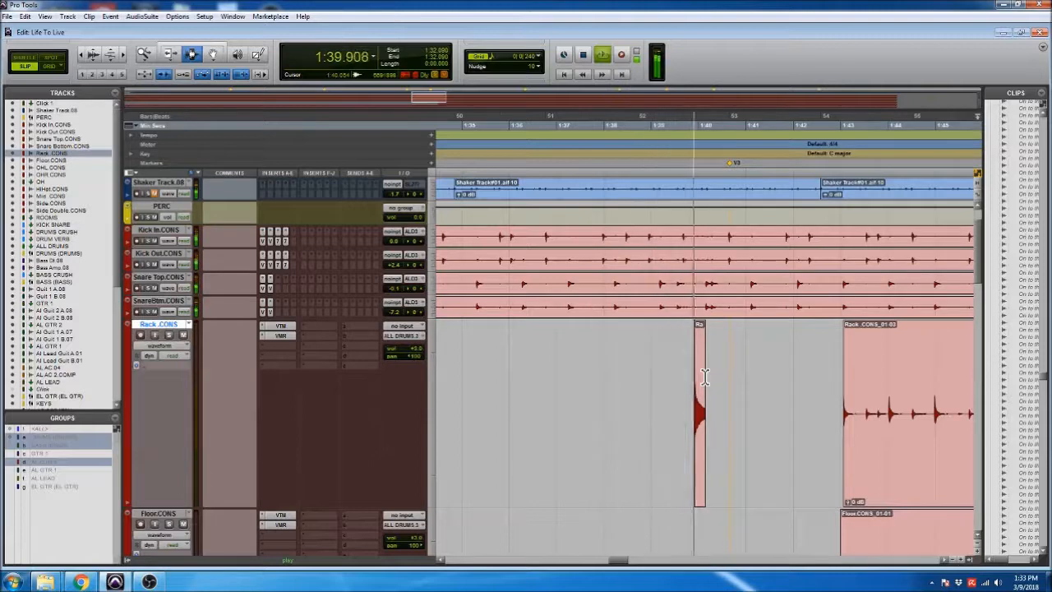
pyautogui.press('space')
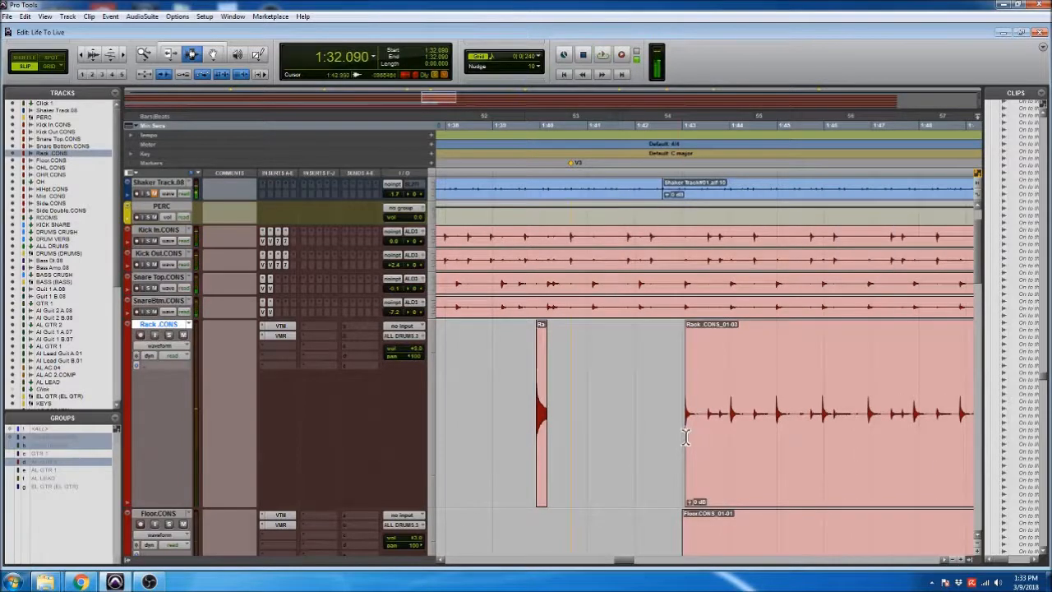
# - Locate the tom fill just before the B marker and play the soloed toms from 2:41.471
pyautogui.scroll(-2, 679, 422)
pyautogui.scroll(-3, 679, 421)
pyautogui.hscroll(5, 681, 403)
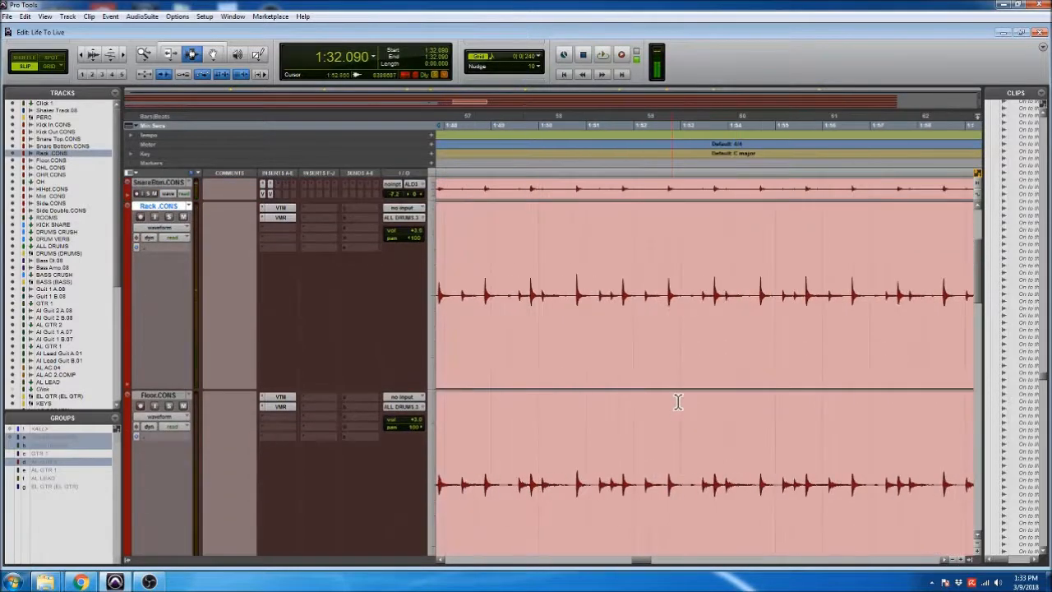
pyautogui.hscroll(6, 680, 401)
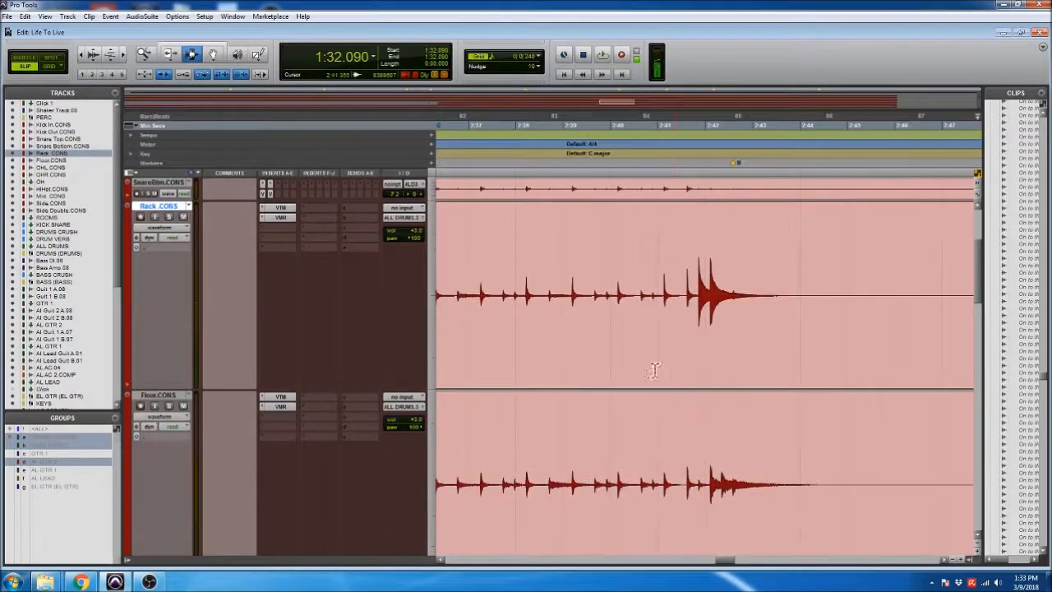
pyautogui.click(695, 333)
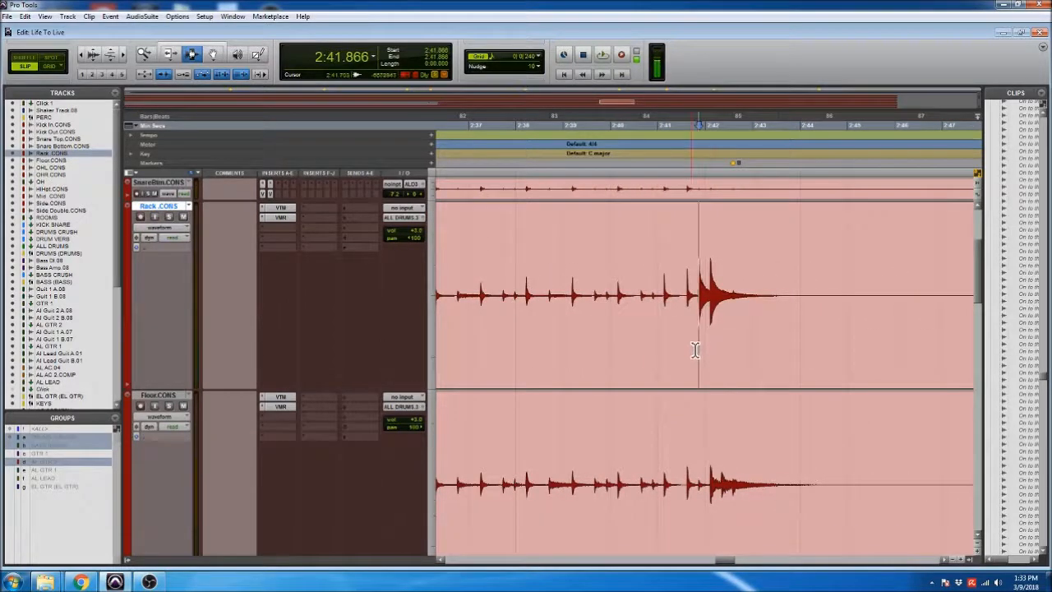
pyautogui.press('t')
pyautogui.press('t')
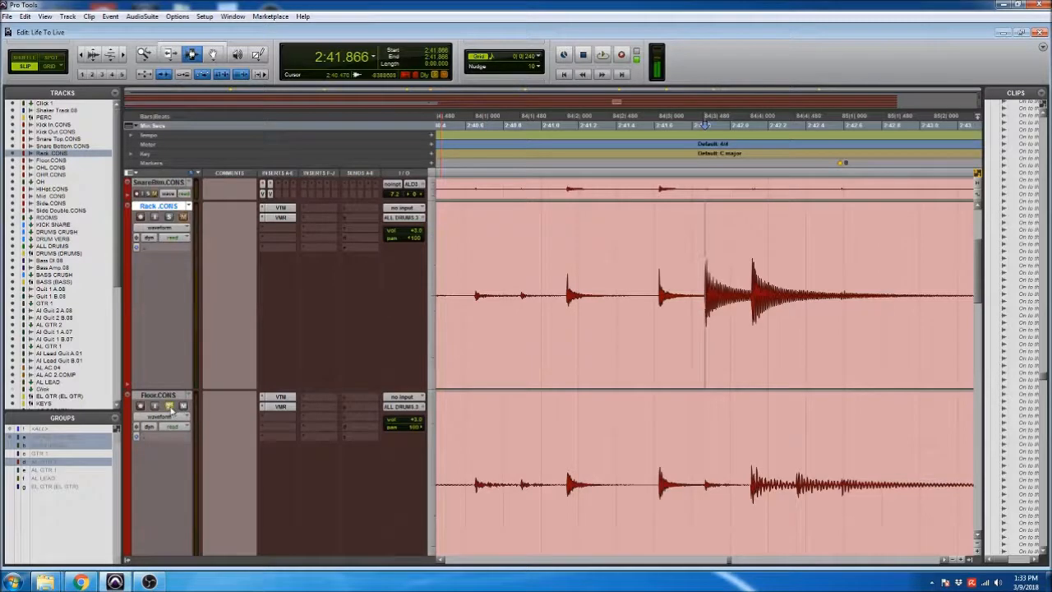
pyautogui.press('space')
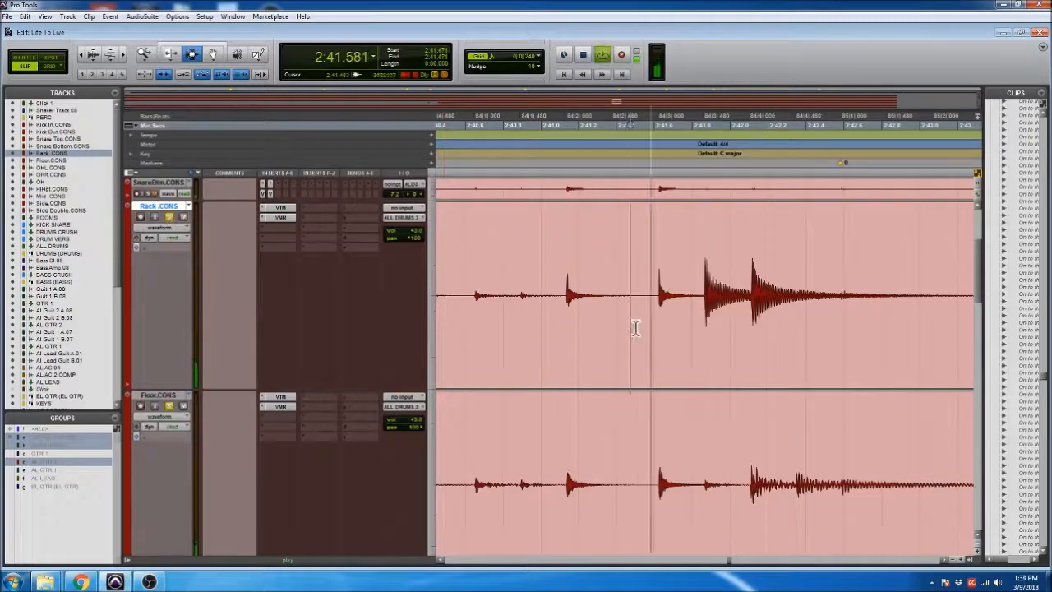
pyautogui.press('space')
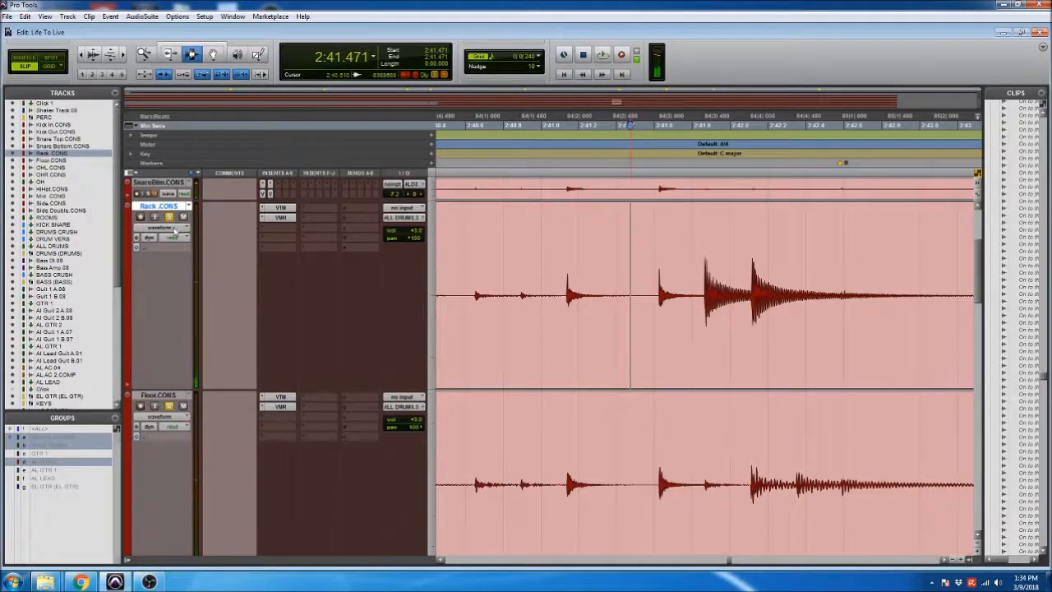
# - Place the edit cursor on the rack tom transient at 2:41.866 and fade in the Rack clip from its start to that point
pyautogui.scroll(-1, 190, 240)
pyautogui.click(669, 292)
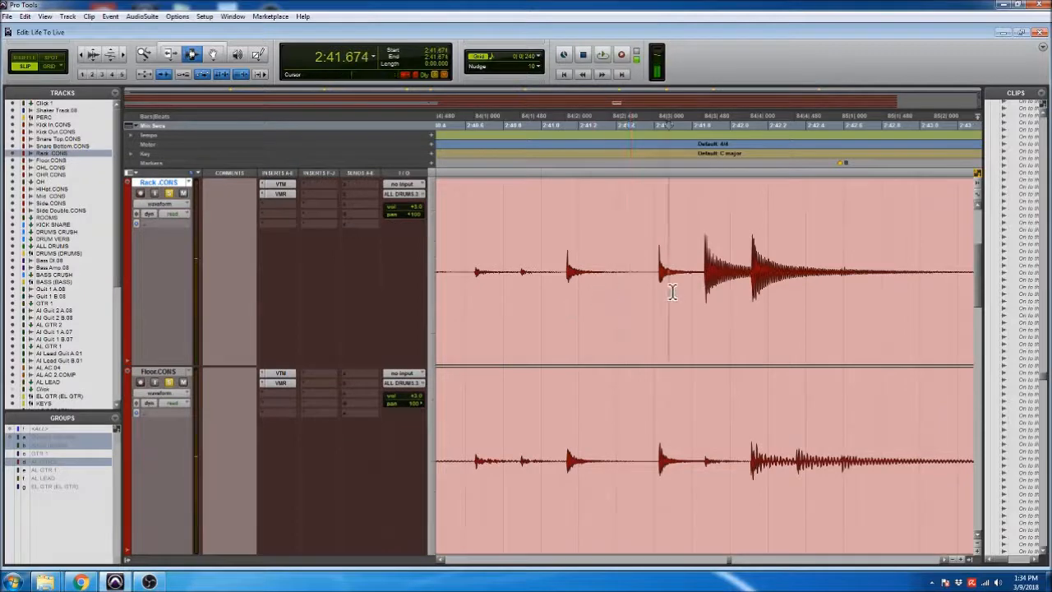
pyautogui.hotkey('ctrl', 'e')
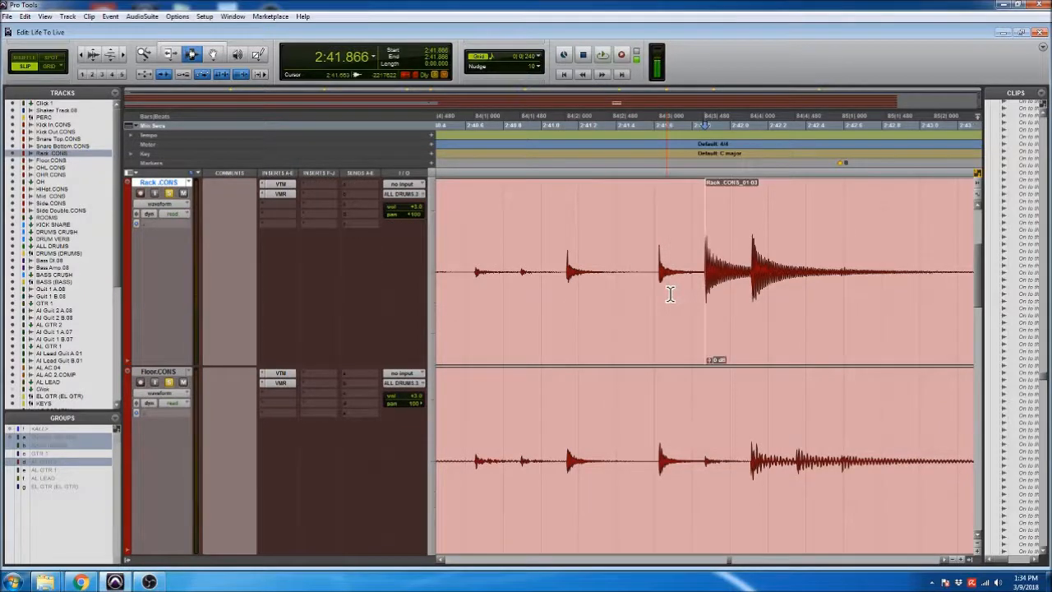
# - Trim the faded start of the Rack clip to about 2:41.239, shortly before the tom fill at the B marker
pyautogui.press('r')
pyautogui.press('r')
pyautogui.press('r')
pyautogui.press('r')
pyautogui.press('r')
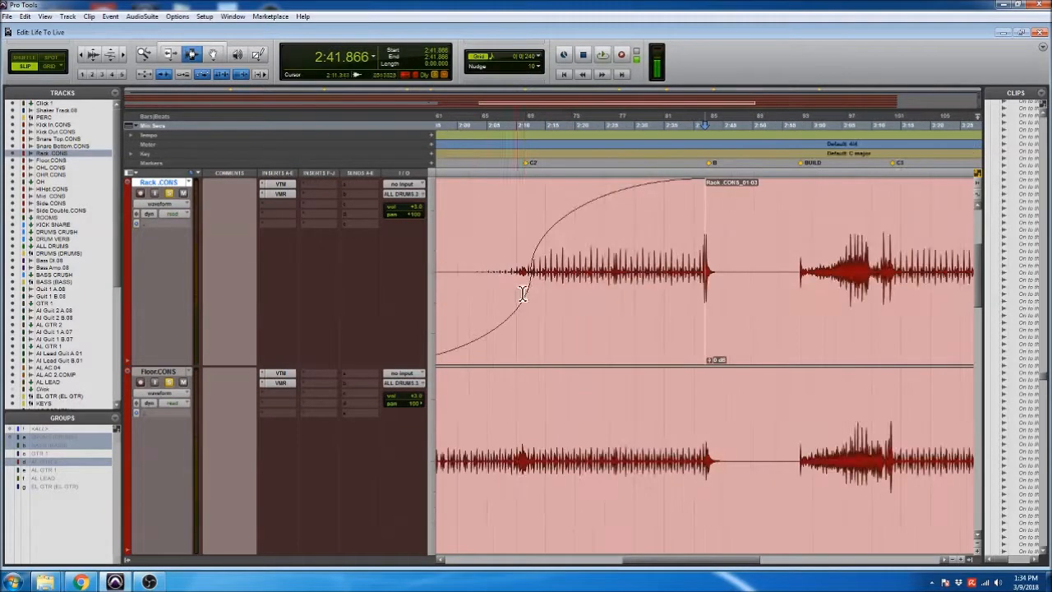
pyautogui.press('F6')
pyautogui.moveTo(515, 293); pyautogui.dragTo(707, 301)
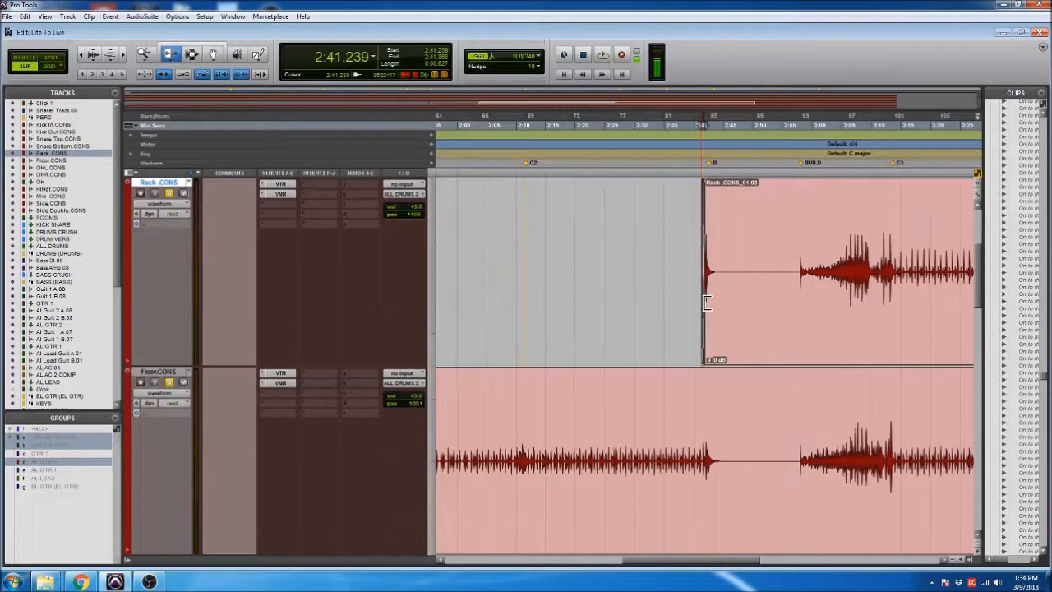
# - Trim the start of the Rack clip and its fade to 2:41.854, right before the first rack tom hit
pyautogui.press('t')
pyautogui.press('t')
pyautogui.press('t')
pyautogui.press('t')
pyautogui.press('t')
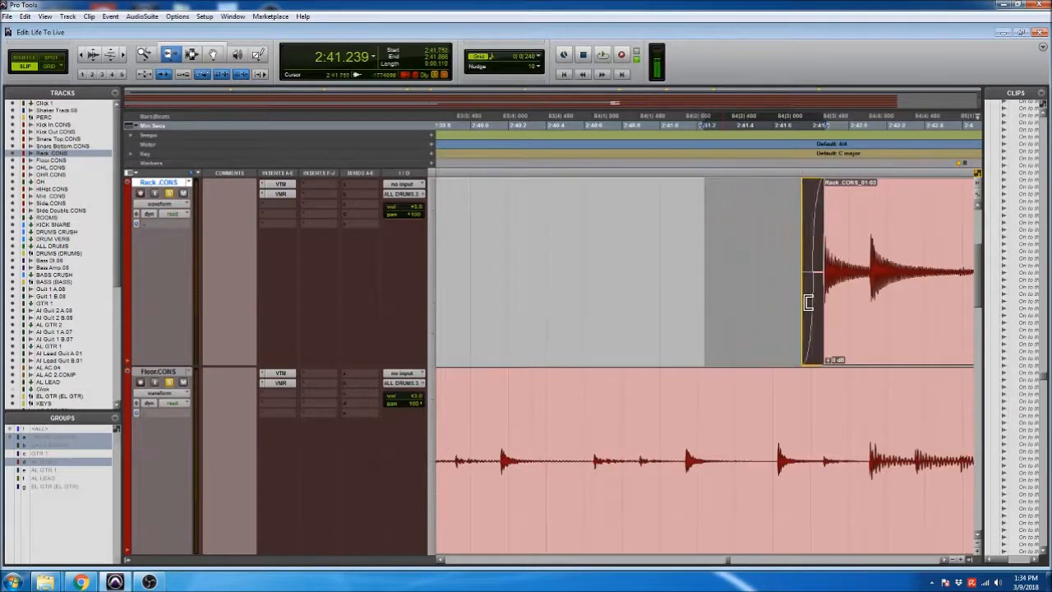
pyautogui.moveTo(814, 302); pyautogui.dragTo(829, 298)
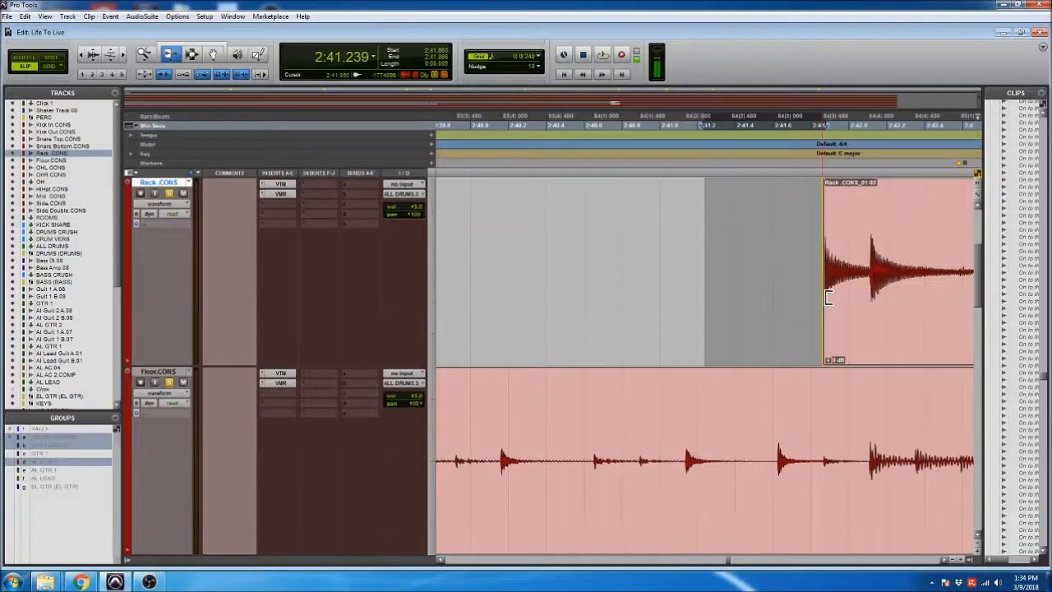
pyautogui.click(822, 297)
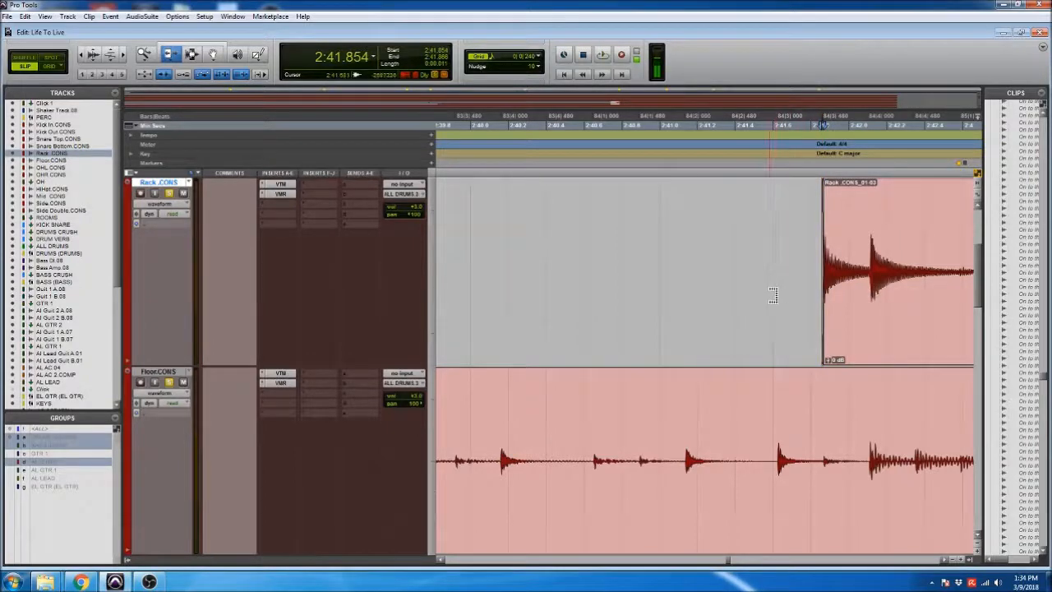
# - Play the trimmed rack tom start and compare the hits on the Rack and Floor tracks around 2:42.110
pyautogui.press('F7')
pyautogui.press('space')
pyautogui.press('space')
pyautogui.click(681, 451)
pyautogui.click(698, 450)
pyautogui.click(713, 278)
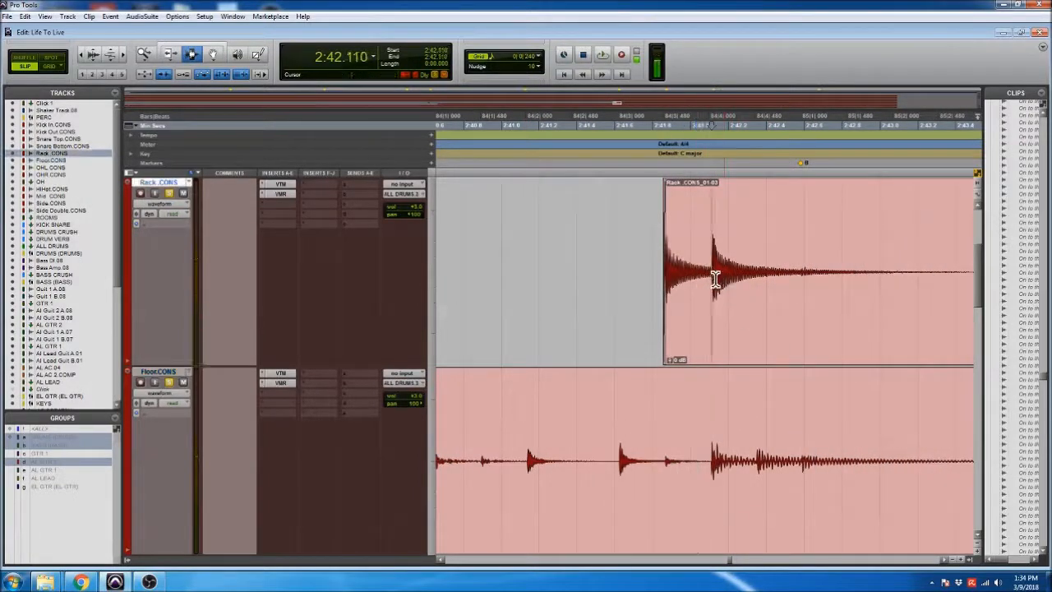
# - Place the edit cursor on the floor tom transient at 2:42.112 and fade in the Floor clip from its start to that point
pyautogui.click(620, 458)
pyautogui.press('Tab')
pyautogui.press('Tab')
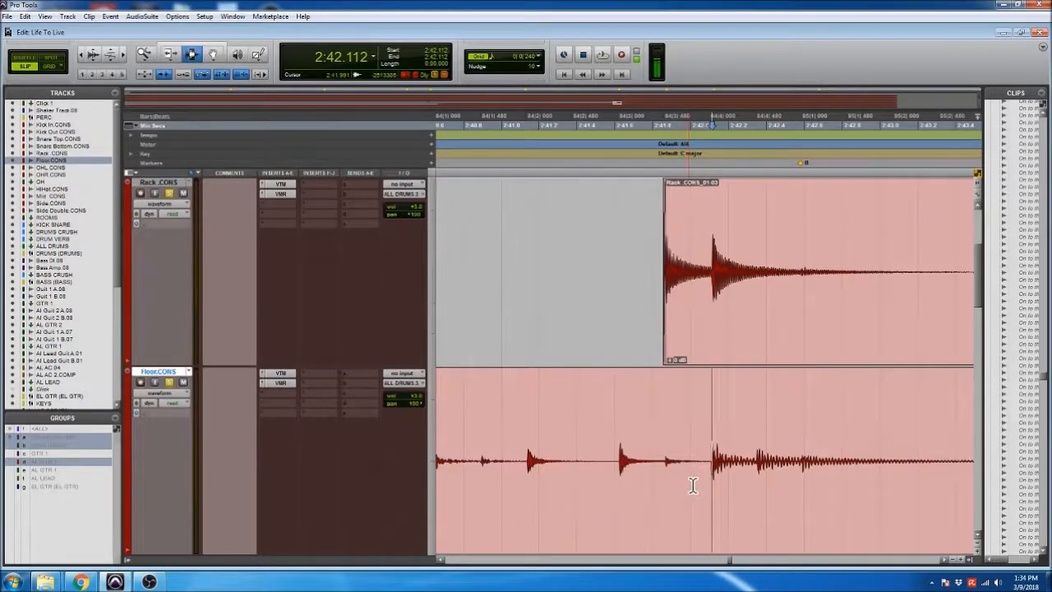
pyautogui.press('r')
pyautogui.press('r')
pyautogui.press('r')
pyautogui.press('r')
pyautogui.press('r')
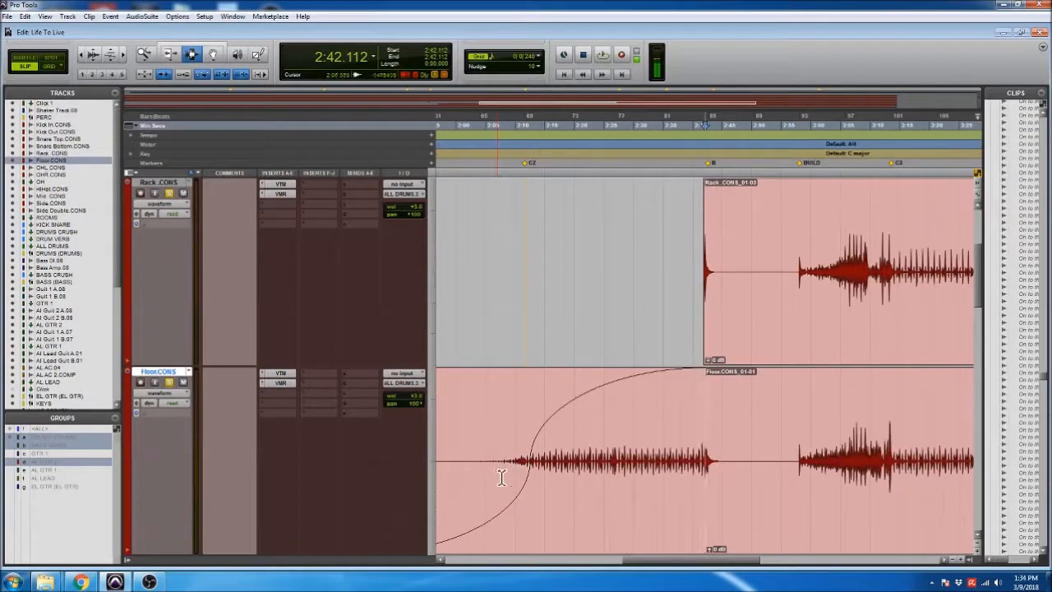
# - Trim the faded start of the Floor clip to 2:42.102, right before the first floor tom hit
pyautogui.press('F6')
pyautogui.moveTo(497, 475); pyautogui.dragTo(872, 471)
pyautogui.press('t')
pyautogui.press('t')
pyautogui.press('t')
pyautogui.press('t')
pyautogui.press('t')
pyautogui.press('t')
pyautogui.press('t')
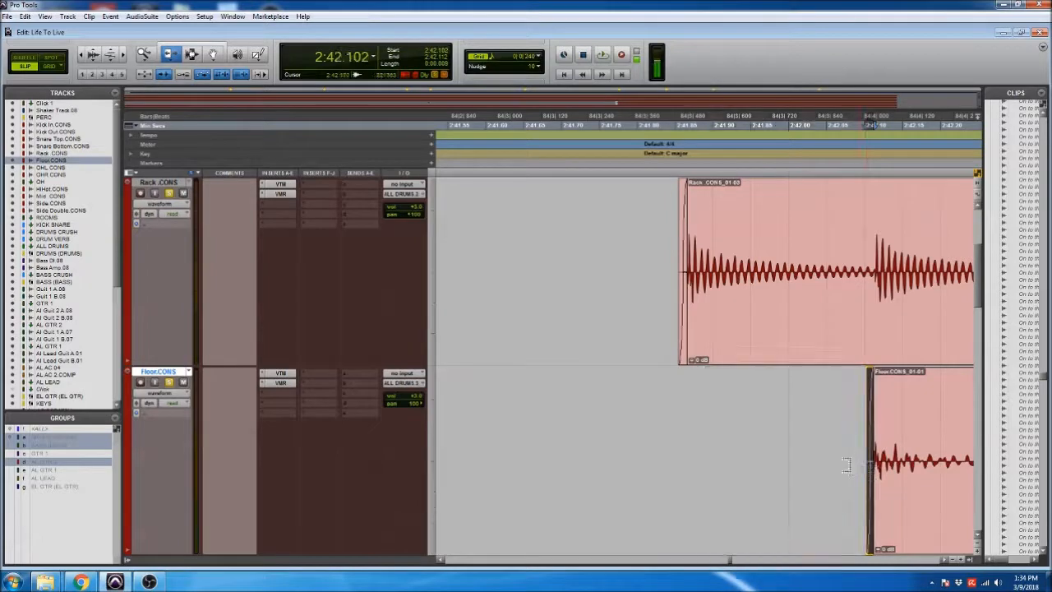
# - Play the soloed toms from 2:41.799 through the trimmed floor tom entry
pyautogui.press('F7')
pyautogui.click(639, 348)
pyautogui.press('space')
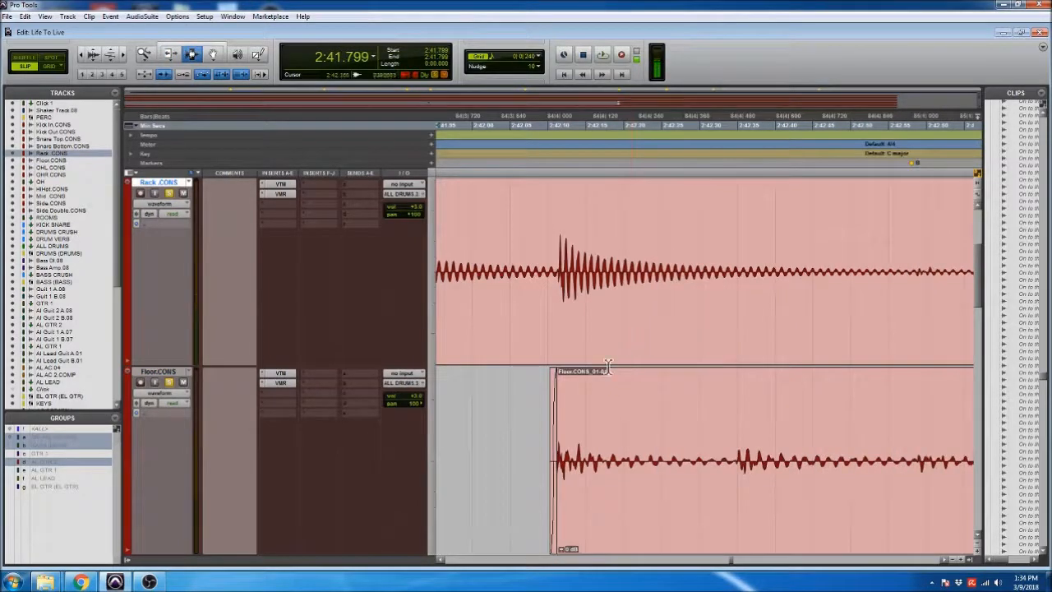
pyautogui.press('space')
# - Locate the second floor tom hit on the Floor track and play the soloed toms from 2:42.349
pyautogui.click(706, 462)
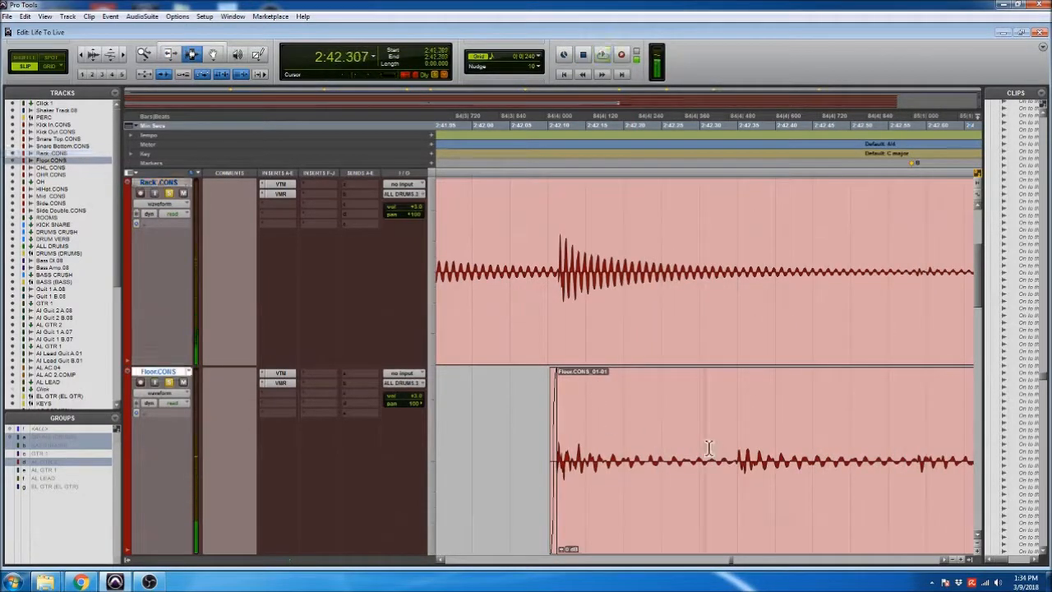
pyautogui.press('r')
pyautogui.click(708, 464)
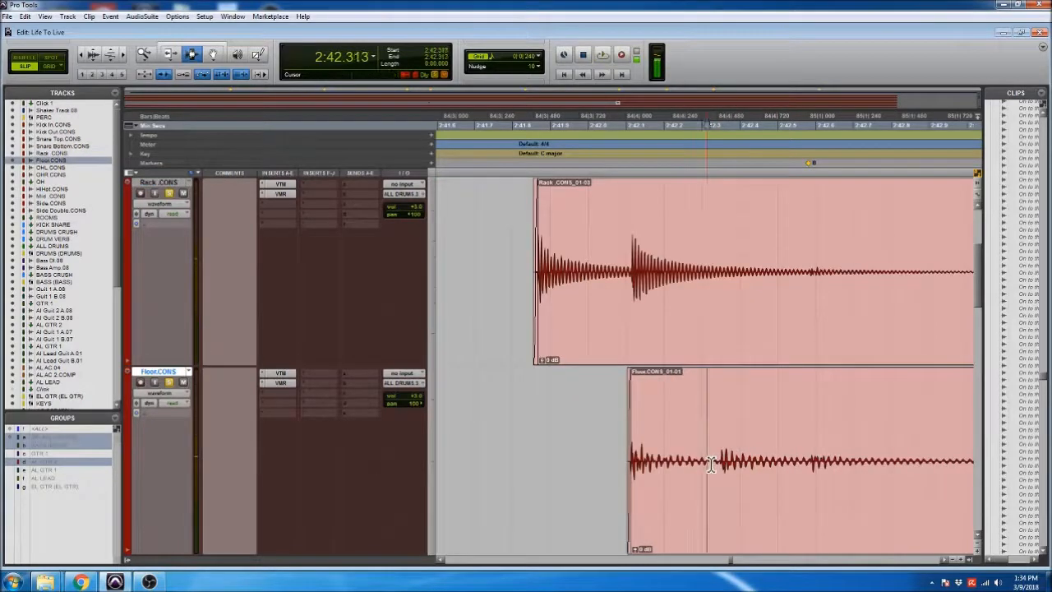
pyautogui.click(719, 466)
pyautogui.press('space')
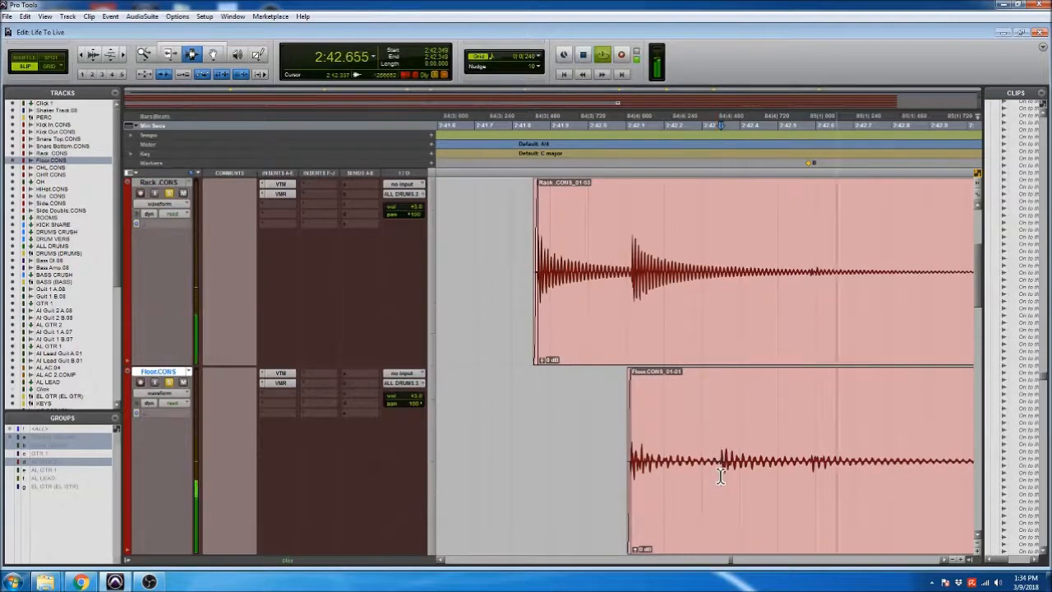
pyautogui.press('space')
pyautogui.press('space')
pyautogui.press('space')
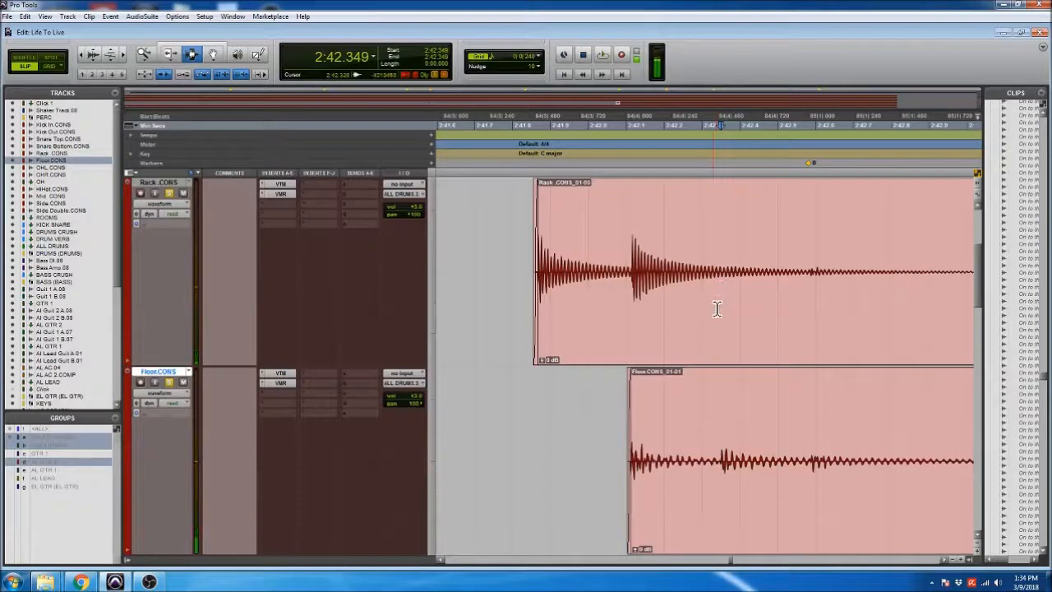
# - Step through the transients on the Rack track, starting just before the second rack tom hit
pyautogui.click(619, 280)
pyautogui.click(631, 280)
pyautogui.press('Tab')
pyautogui.click(628, 291)
pyautogui.press('Tab')
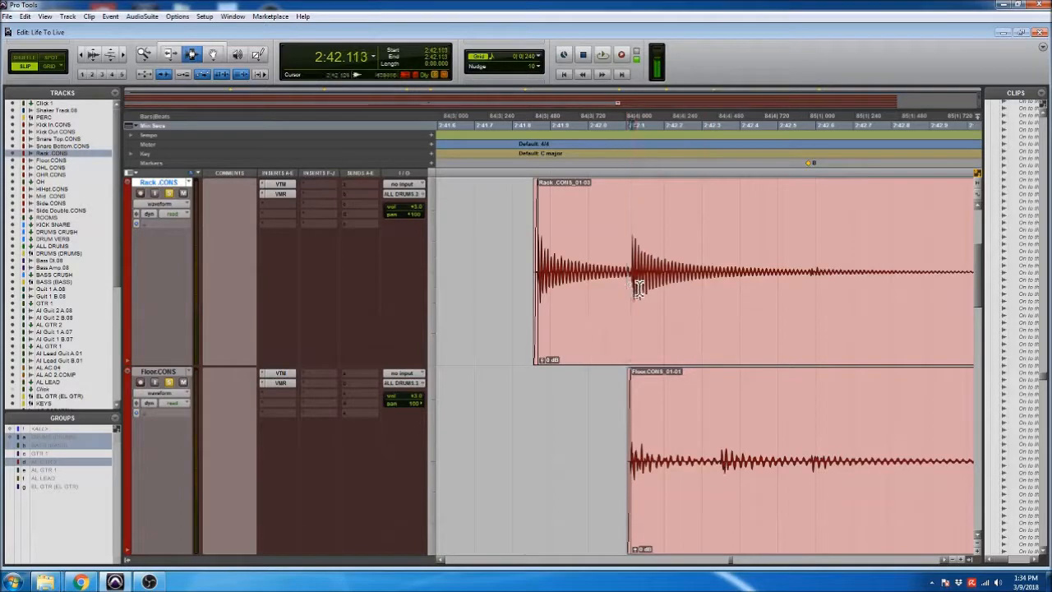
pyautogui.press('Tab')
pyautogui.click(614, 296)
pyautogui.press('Tab')
pyautogui.press('Tab')
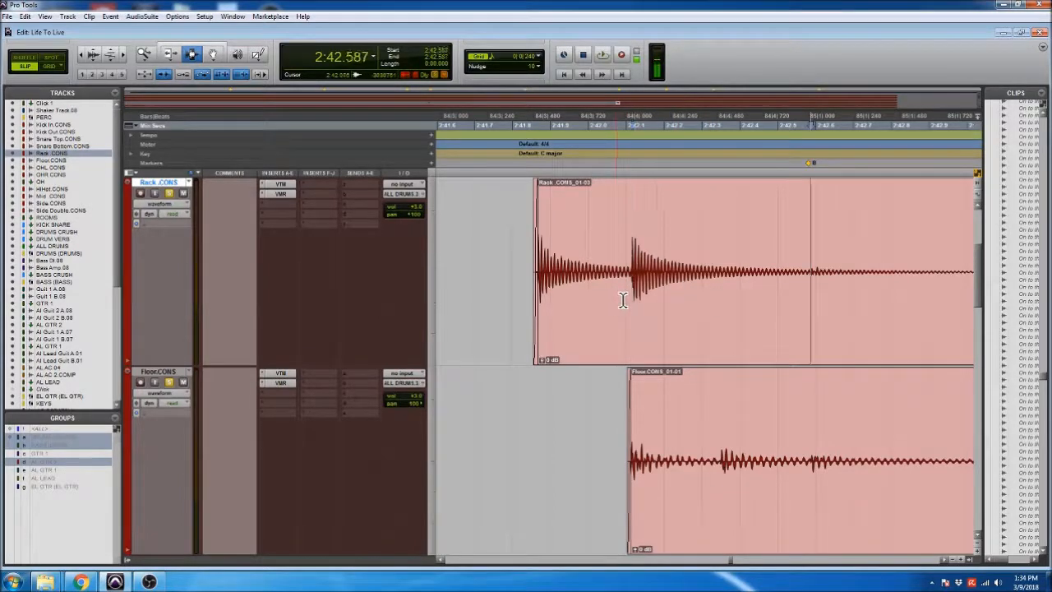
# - Place the edit cursor on the second floor tom transient at 2:42.349 on the Floor track
pyautogui.click(720, 276)
pyautogui.click(605, 313)
pyautogui.click(595, 469)
pyautogui.click(606, 470)
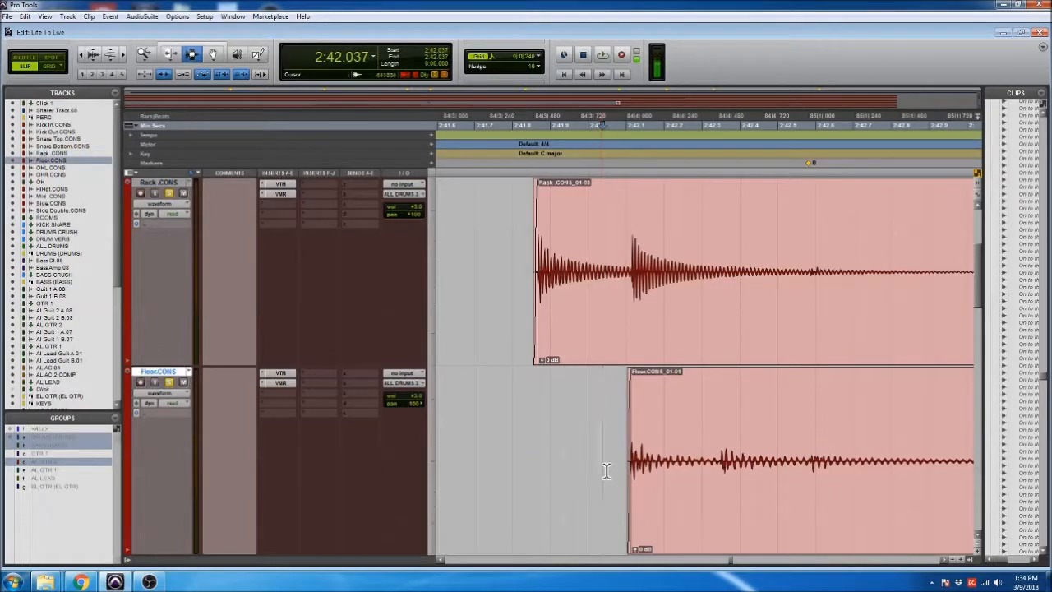
pyautogui.press('Tab')
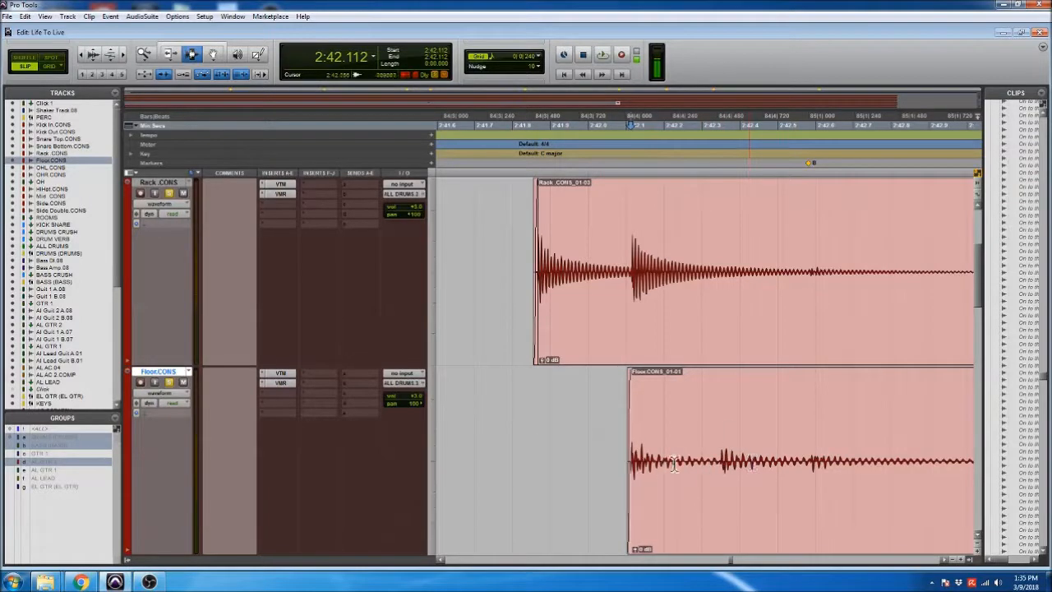
pyautogui.press('Tab')
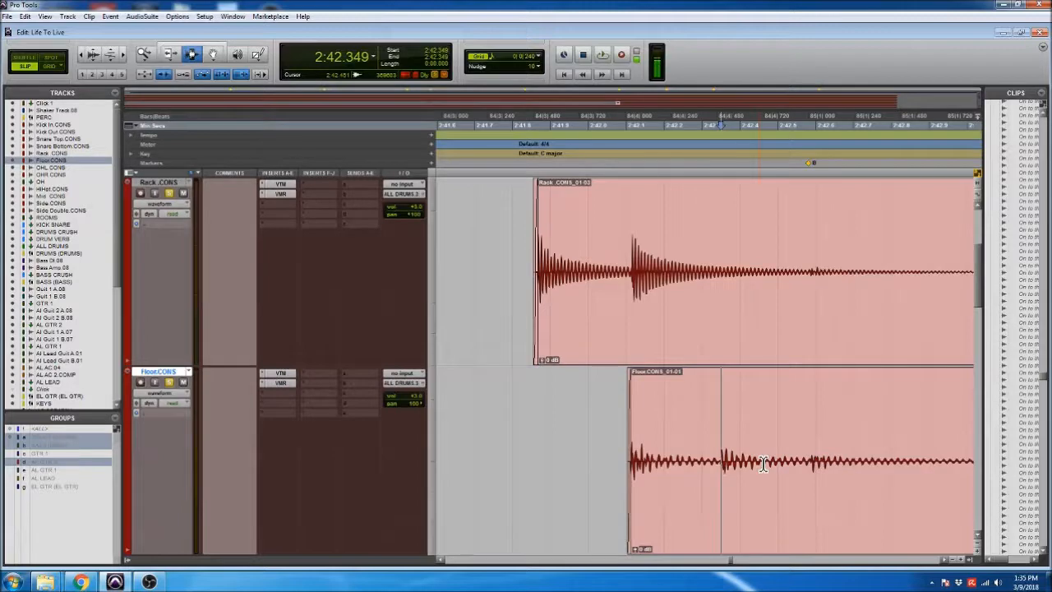
# - Carry the edit cursor at 2:42.349 up to the Rack track and split the Rack clip there
pyautogui.press('p')
pyautogui.press(';')
pyautogui.press('p')
pyautogui.press(';')
pyautogui.press('p')
pyautogui.press(';')
pyautogui.press('p')
pyautogui.press(';')
pyautogui.press('p')
pyautogui.press(';')
pyautogui.press('p')
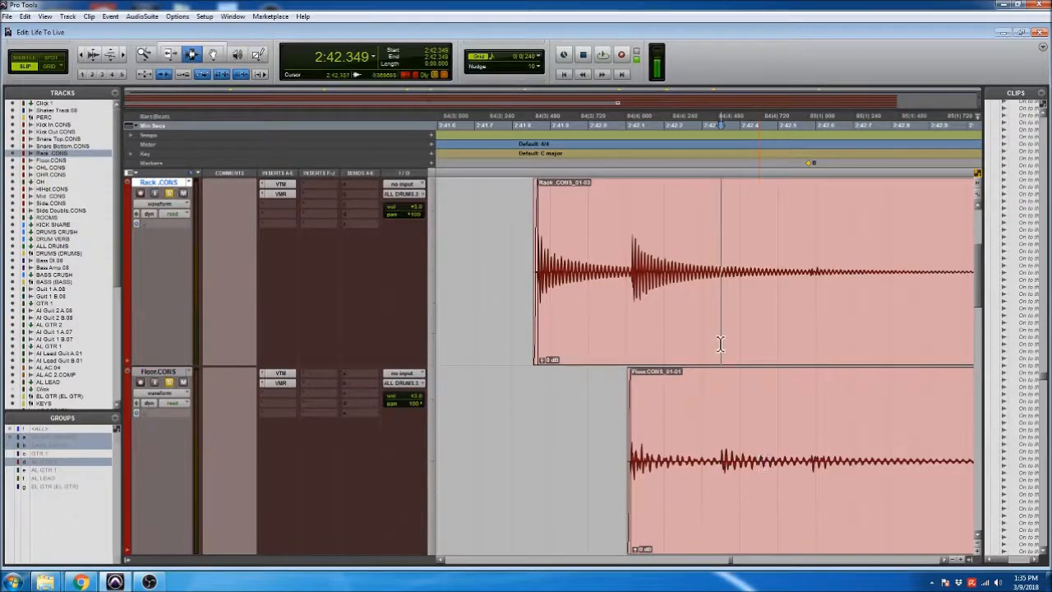
pyautogui.press('b')
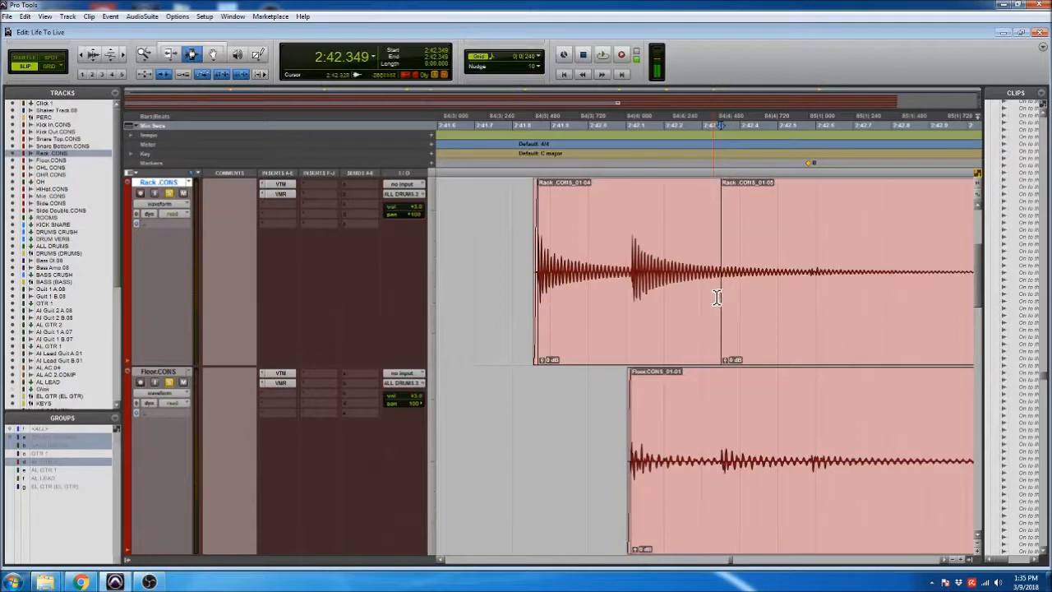
# - Fade out the end of the Rack clip before the split, then shorten the fade to start at 2:42.335
pyautogui.click(717, 297)
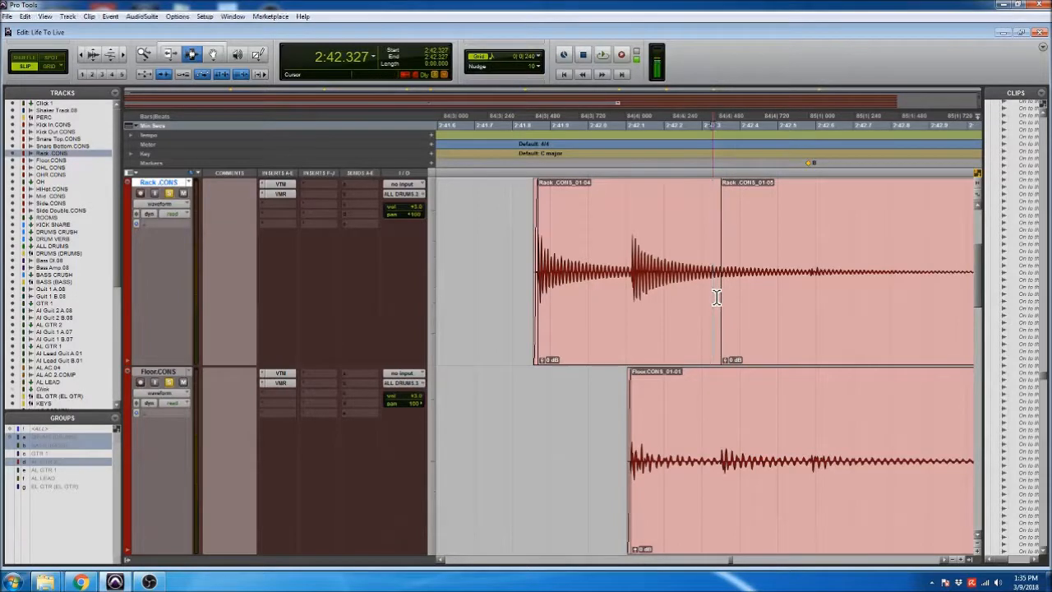
pyautogui.press('g')
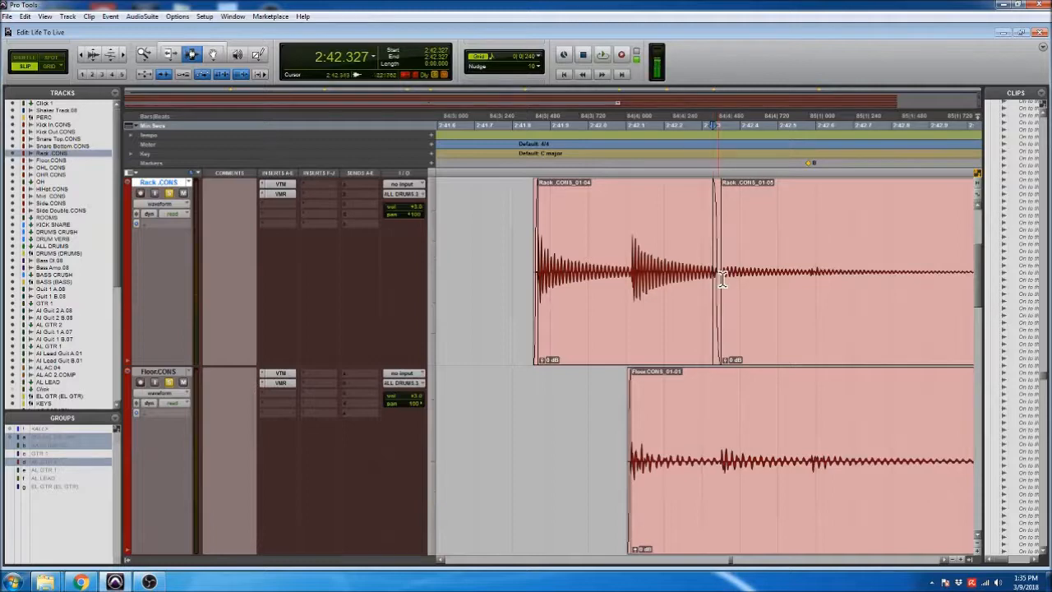
pyautogui.press('F6')
pyautogui.moveTo(717, 280); pyautogui.dragTo(723, 280)
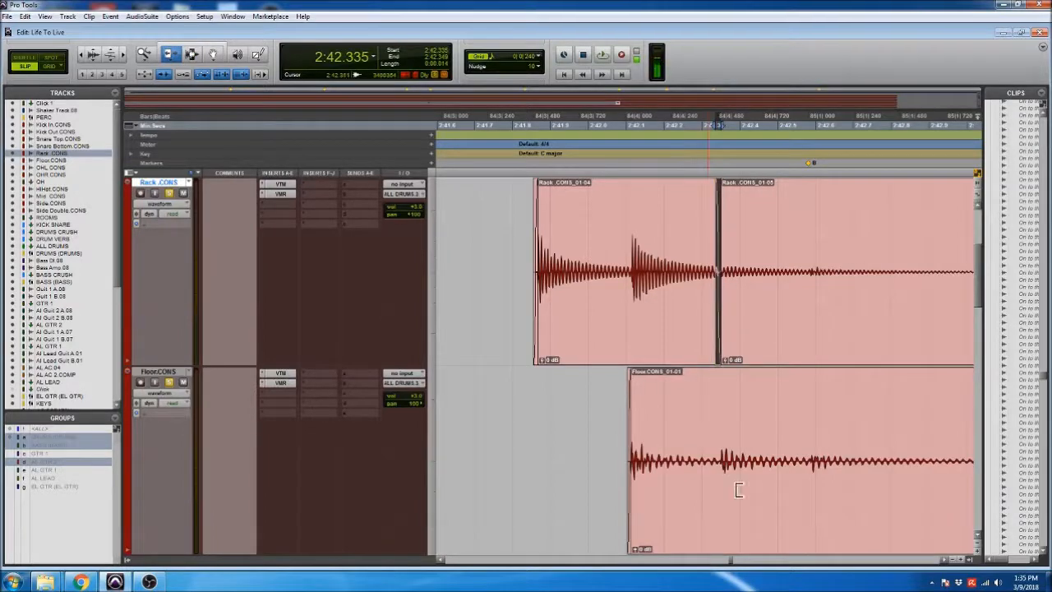
pyautogui.press('F7')
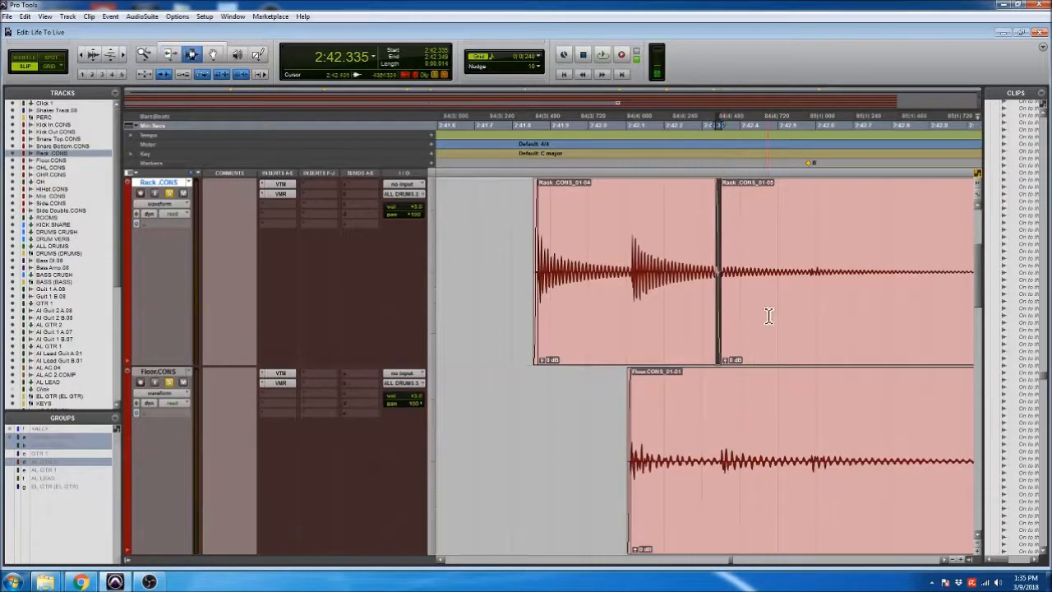
# - Trim the start of the Rack clip after the split to 2:43.938, removing the bleed behind the fill
pyautogui.scroll(-4, 874, 301)
pyautogui.click(860, 293)
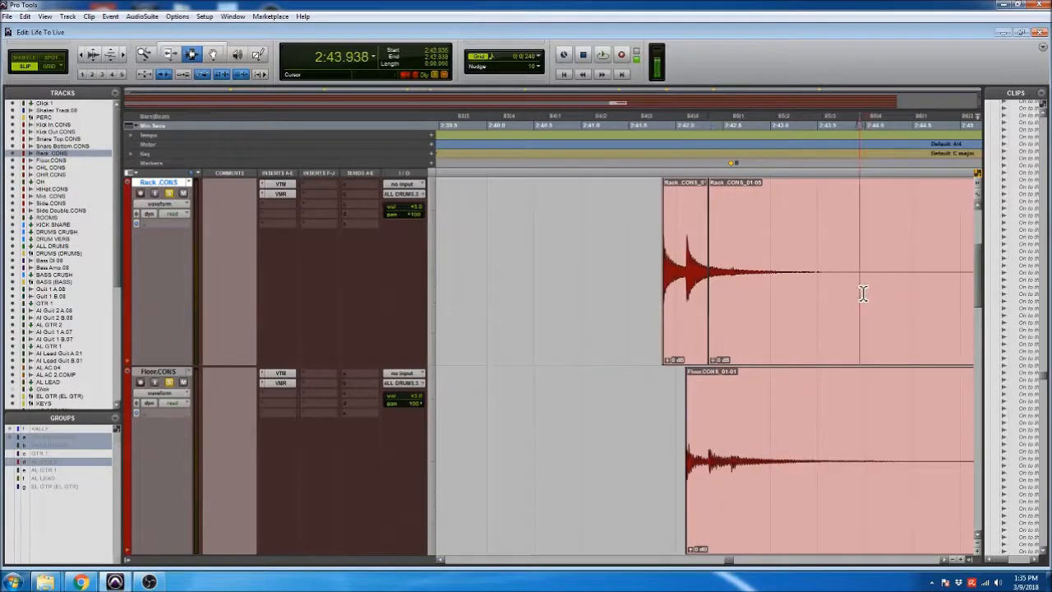
pyautogui.click(721, 461)
pyautogui.scroll(1, 722, 461)
pyautogui.scroll(2, 721, 461)
pyautogui.click(632, 462)
pyautogui.scroll(-1, 633, 475)
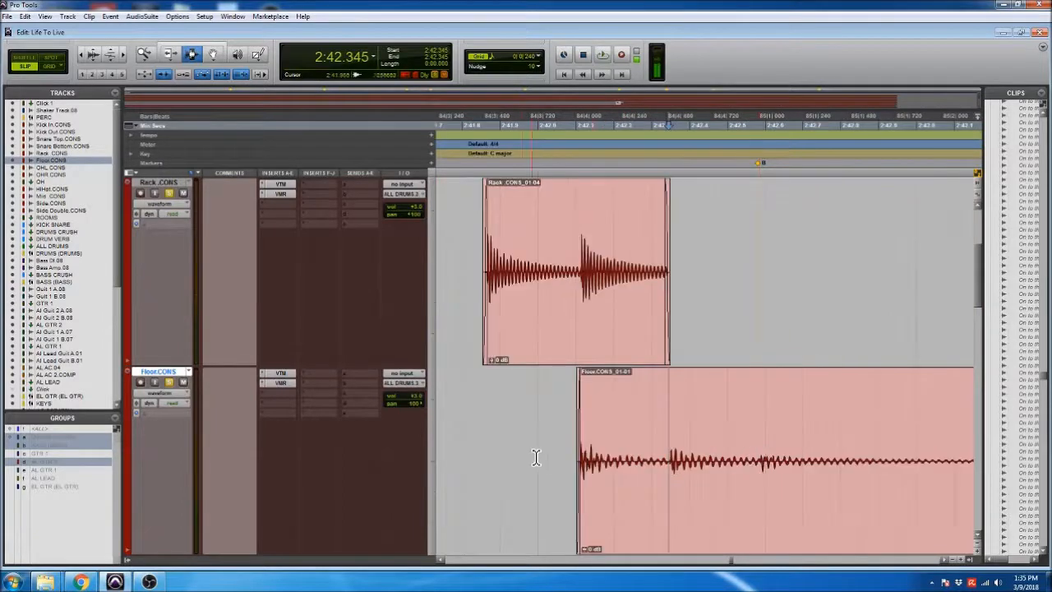
# - Play the soloed tom fill from the start of the trimmed Rack clip at 2:41.854
pyautogui.click(462, 346)
pyautogui.press('space')
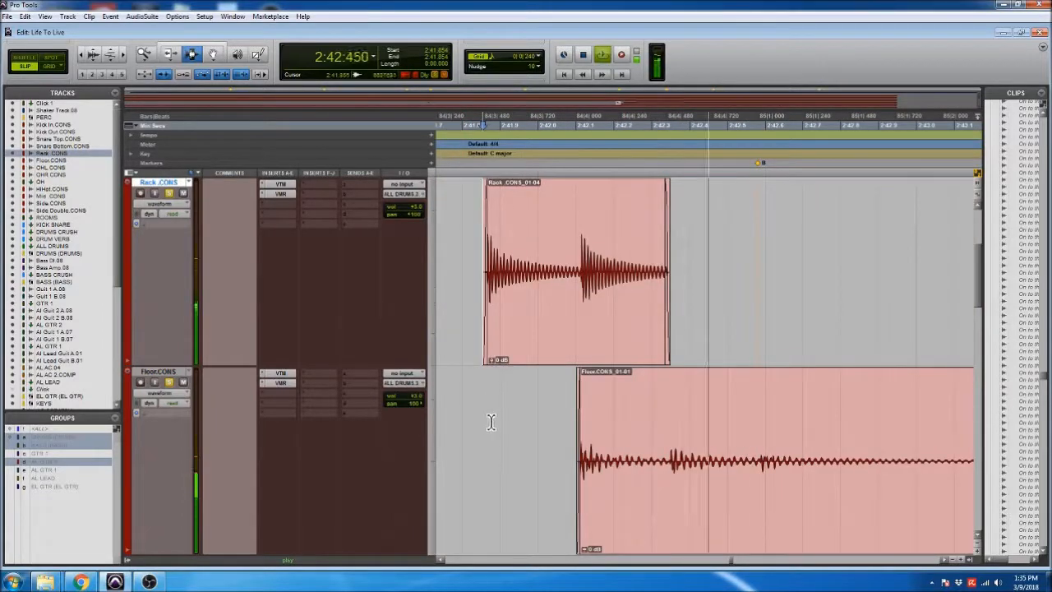
pyautogui.press('space')
pyautogui.press('space')
# - Split the Floor clip at 2:42.586 by the B marker and fade out the part before it from 2:42.571
pyautogui.click(742, 456)
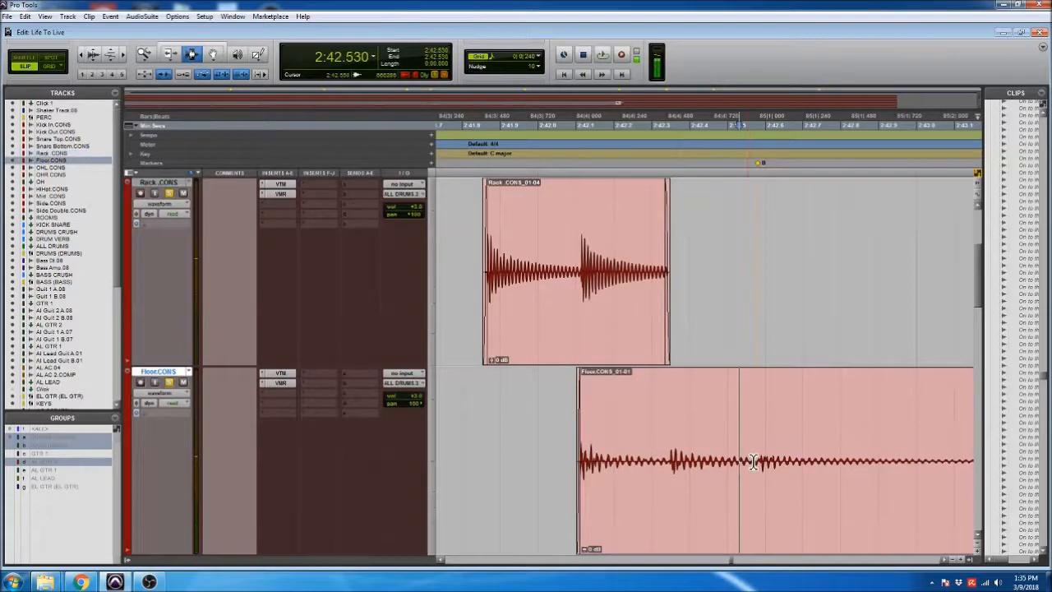
pyautogui.click(763, 469)
pyautogui.hotkey('ctrl', 'e')
pyautogui.click(749, 455)
pyautogui.press('g')
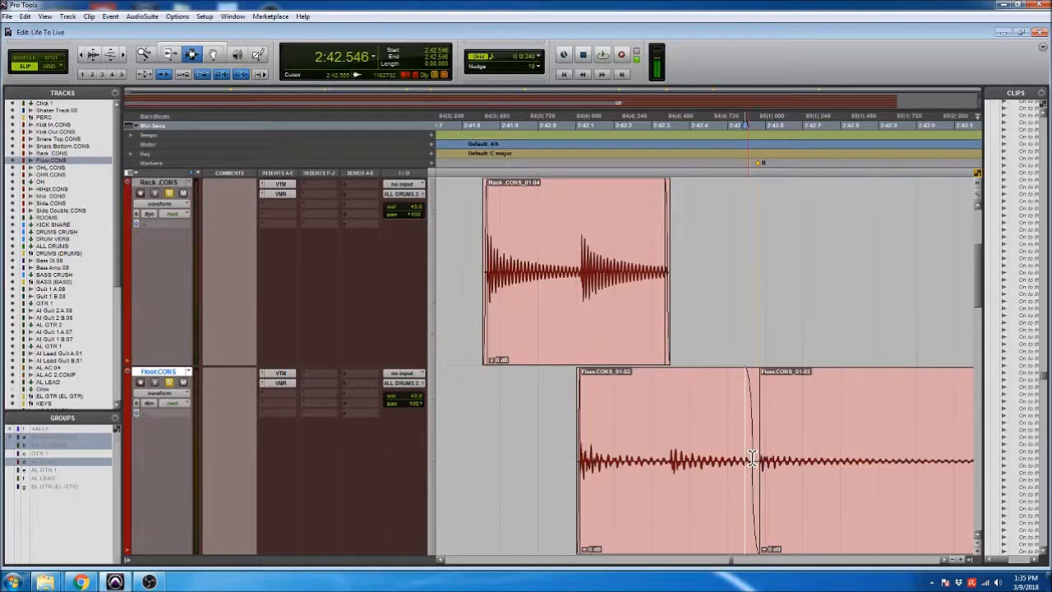
pyautogui.press('F6')
pyautogui.moveTo(755, 450); pyautogui.dragTo(760, 448)
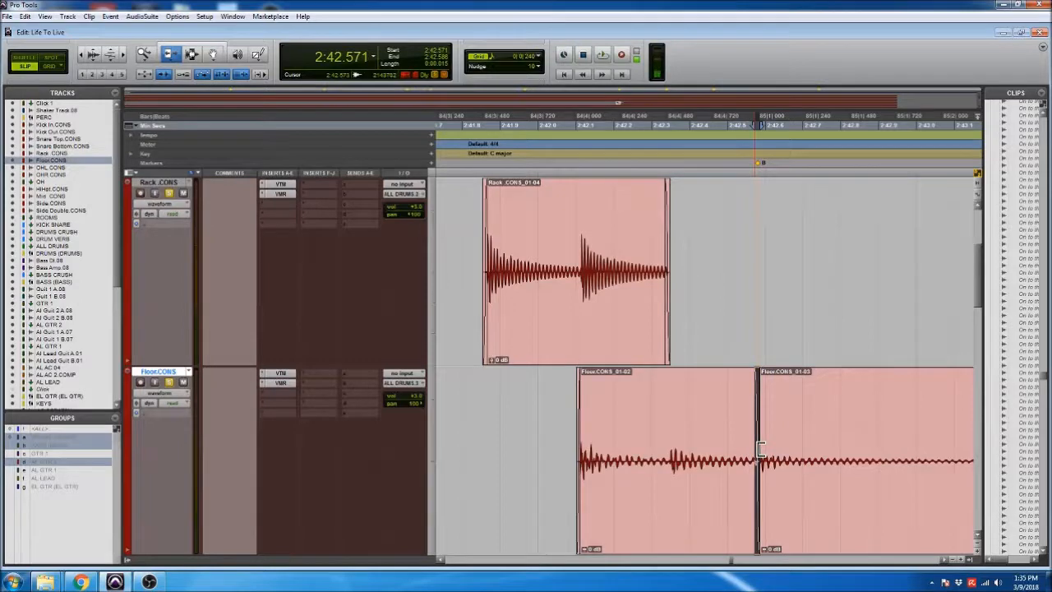
# - Trim the starts of the remaining Floor and Rack clips after the fill to about 2:44.1 and 2:44.205
pyautogui.press('r')
pyautogui.press('r')
pyautogui.click(869, 421)
pyautogui.click(876, 328)
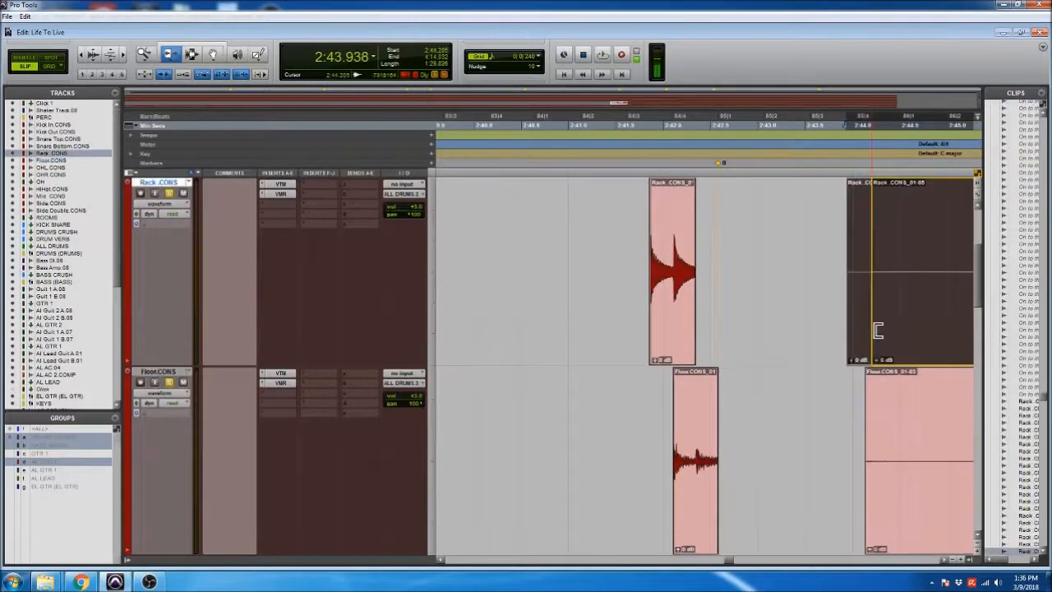
pyautogui.press('F7')
# - Play the cleaned rack and floor tom fill from 2:41.854 to check both trimmed and faded clips together
pyautogui.click(601, 305)
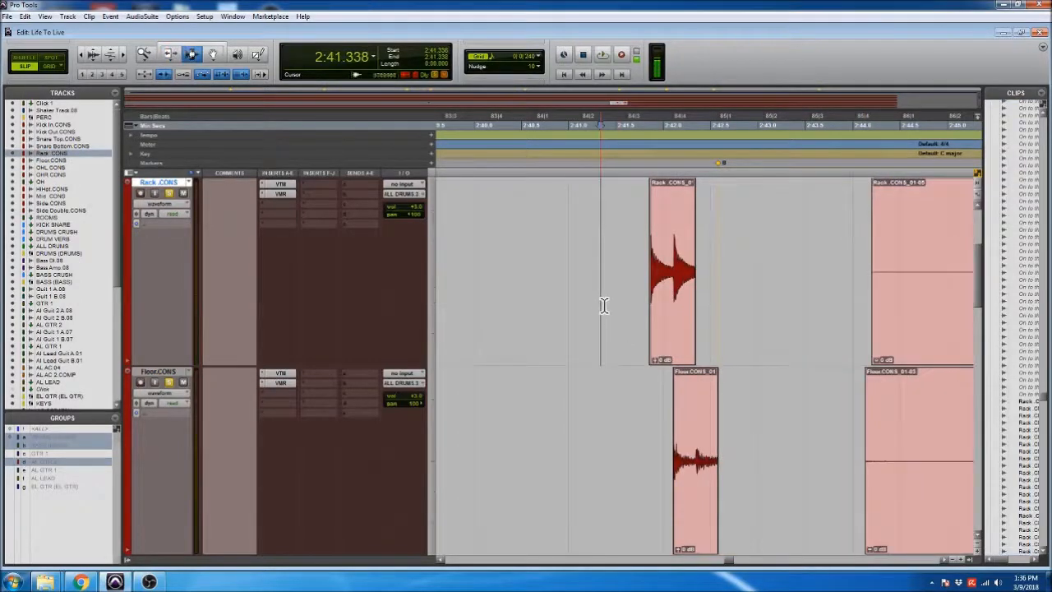
pyautogui.click(650, 385)
pyautogui.press('space')
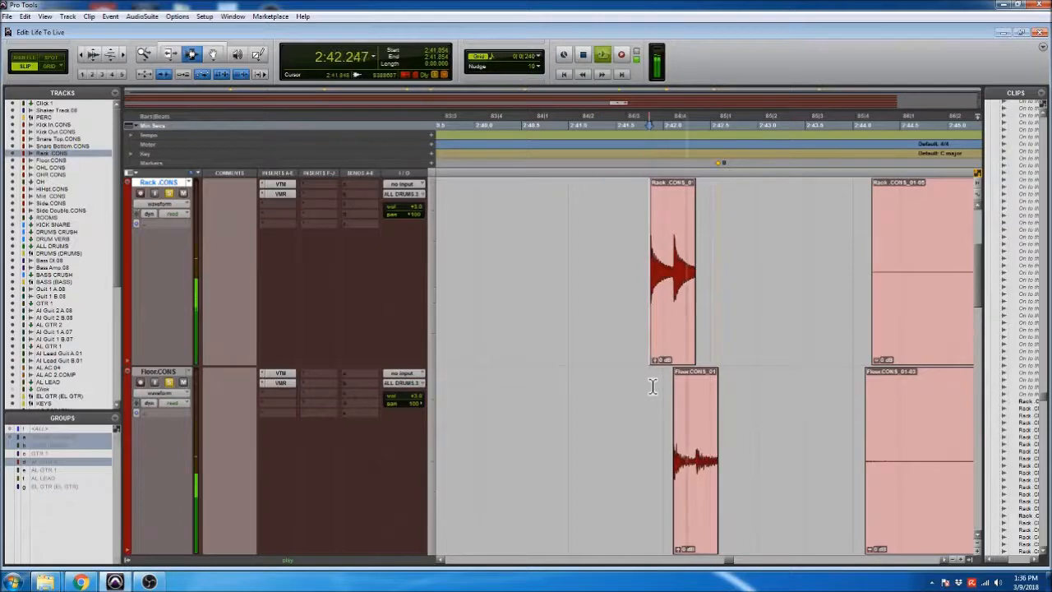
pyautogui.press('space')
pyautogui.click(636, 314)
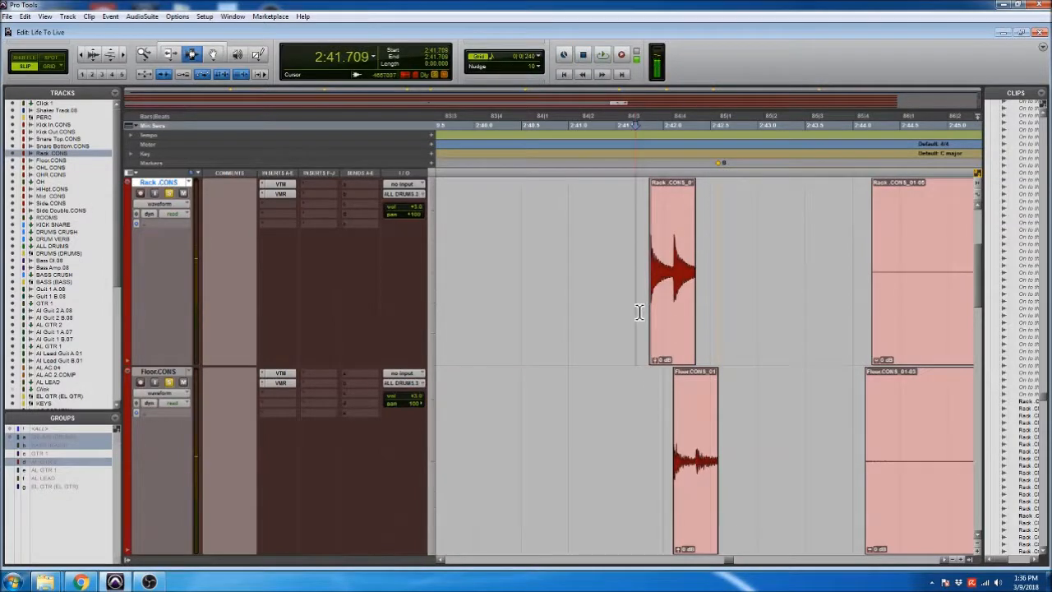
pyautogui.press('Tab')
pyautogui.press('space')
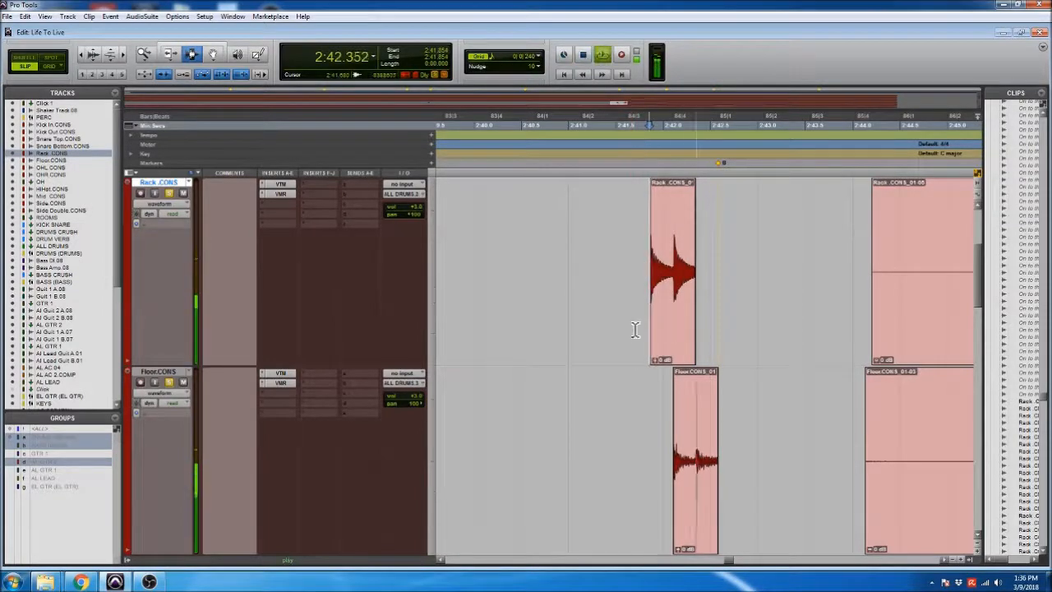
pyautogui.press('space')
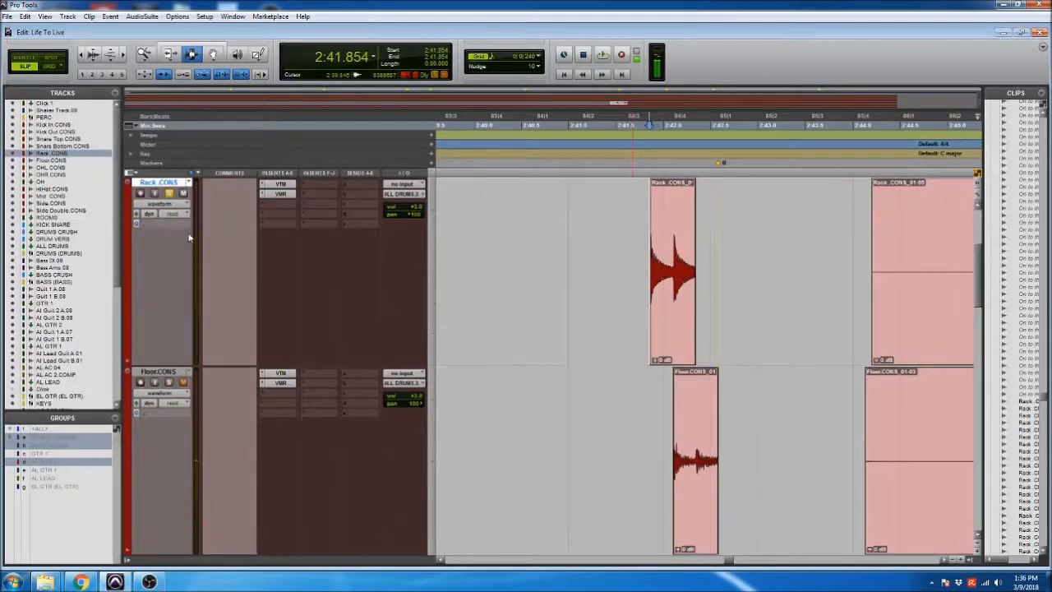
# - Play the cleaned rack and floor tom fill twice more from its start at 2:41.854
pyautogui.press('space')
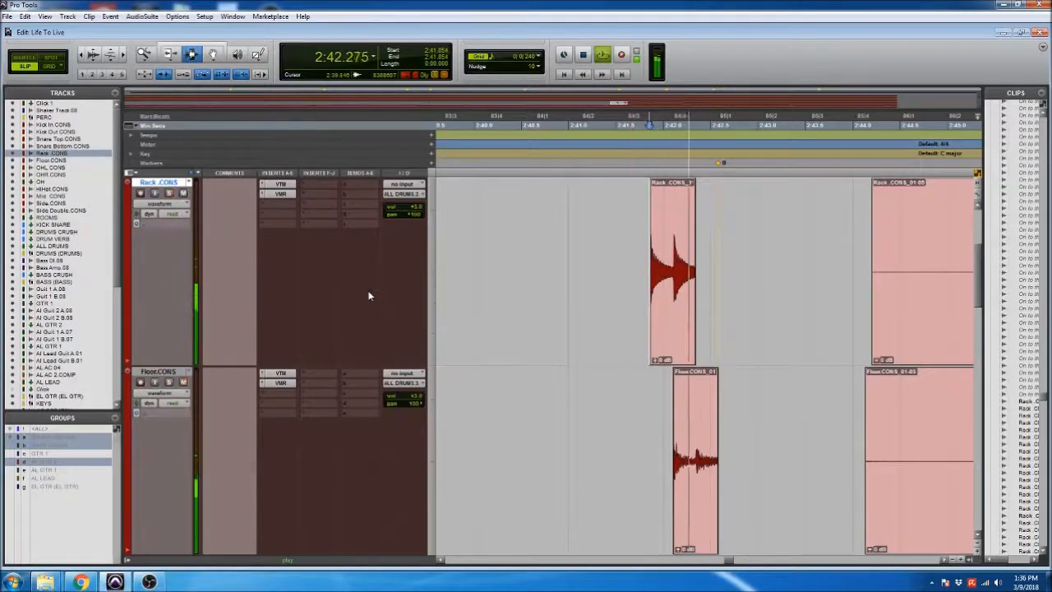
pyautogui.press('space')
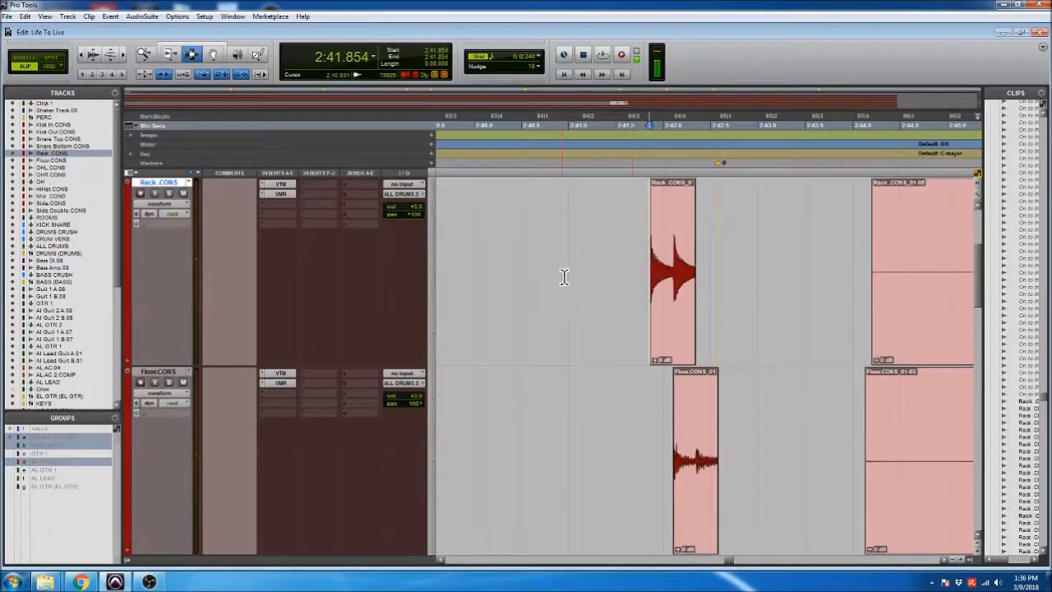
pyautogui.click(643, 317)
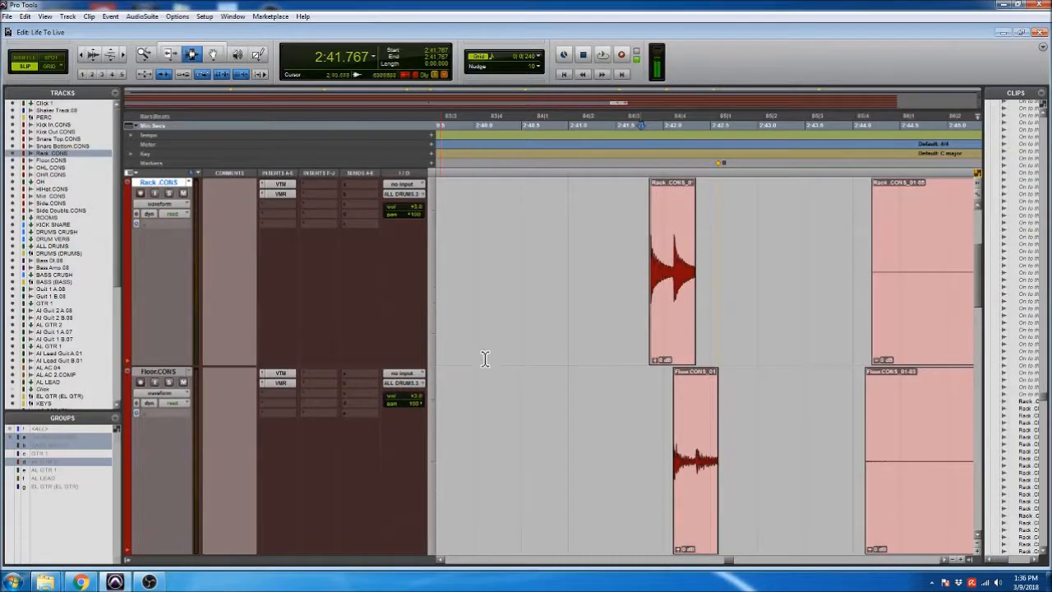
pyautogui.press('space')
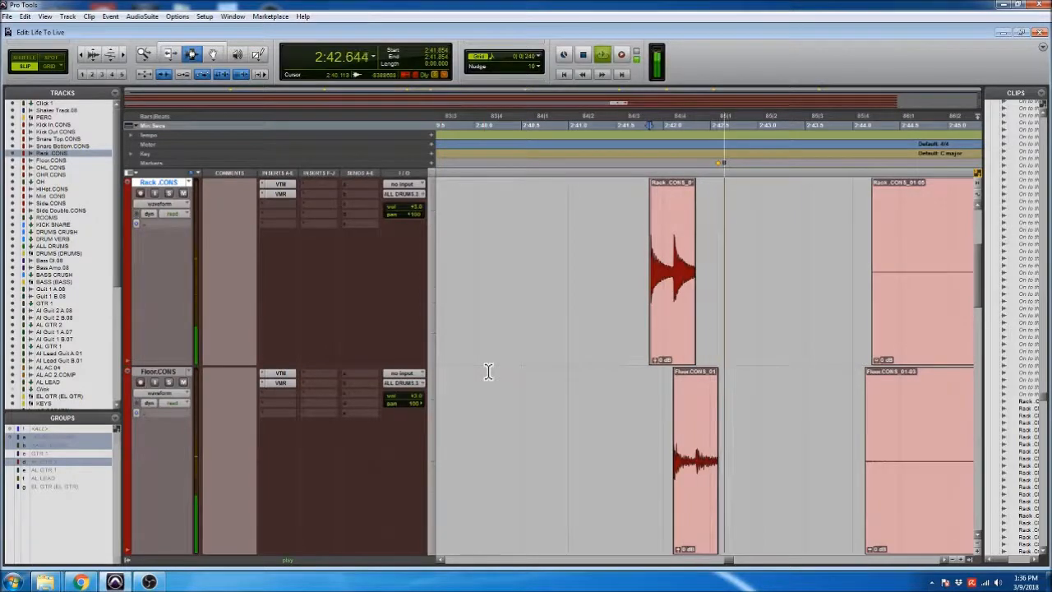
pyautogui.press('space')
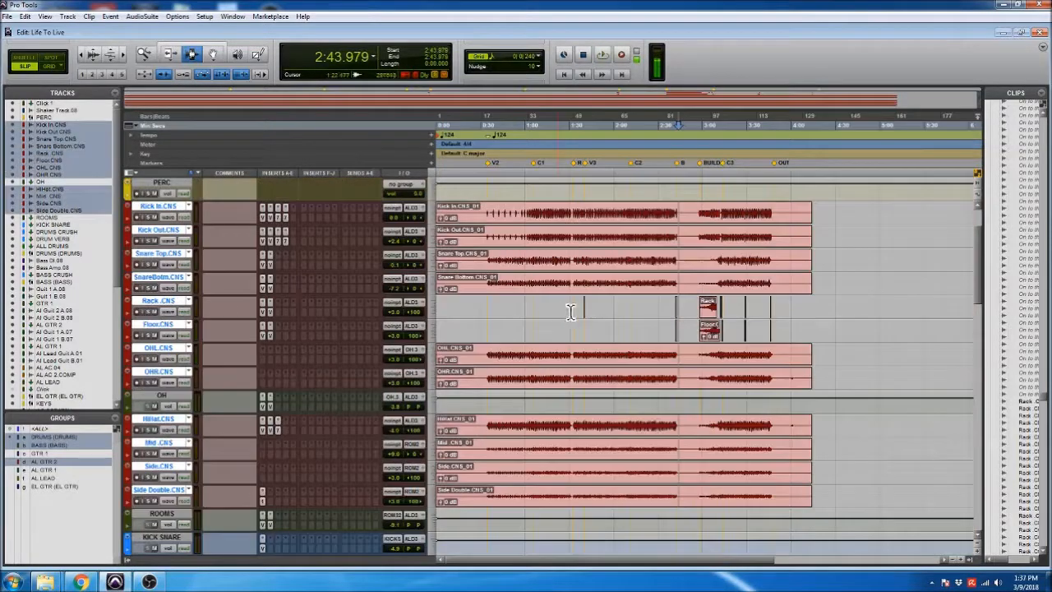
# - Examine the cleaned Rack and Floor clips across the whole song and the list of playlists on the Kick In track
pyautogui.click(580, 311)
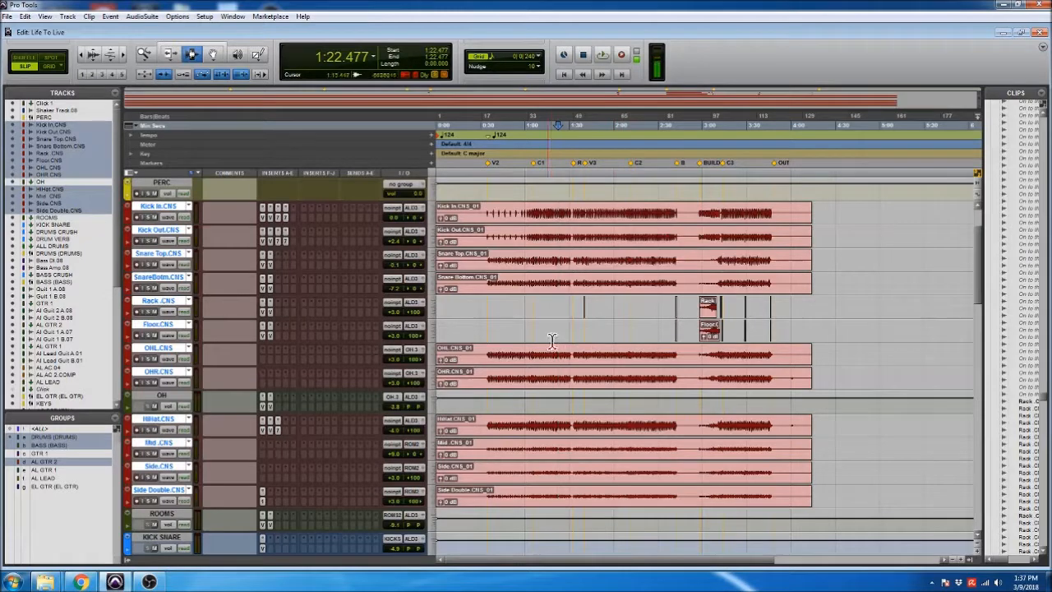
pyautogui.click(625, 338)
pyautogui.click(695, 330)
pyautogui.moveTo(491, 305); pyautogui.dragTo(772, 329)
pyautogui.click(818, 332)
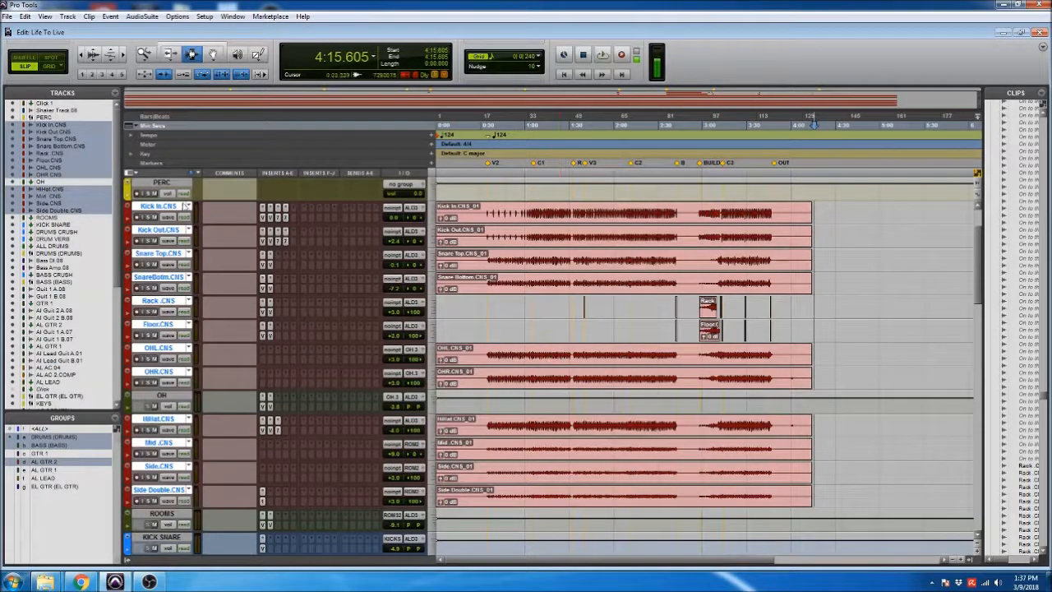
pyautogui.click(189, 208)
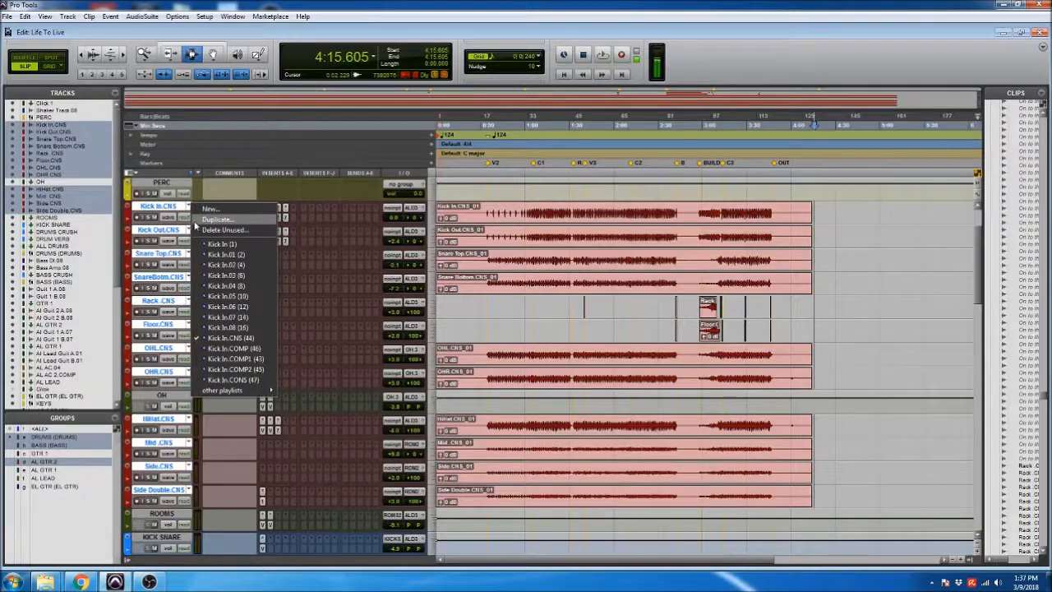
pyautogui.click(700, 350)
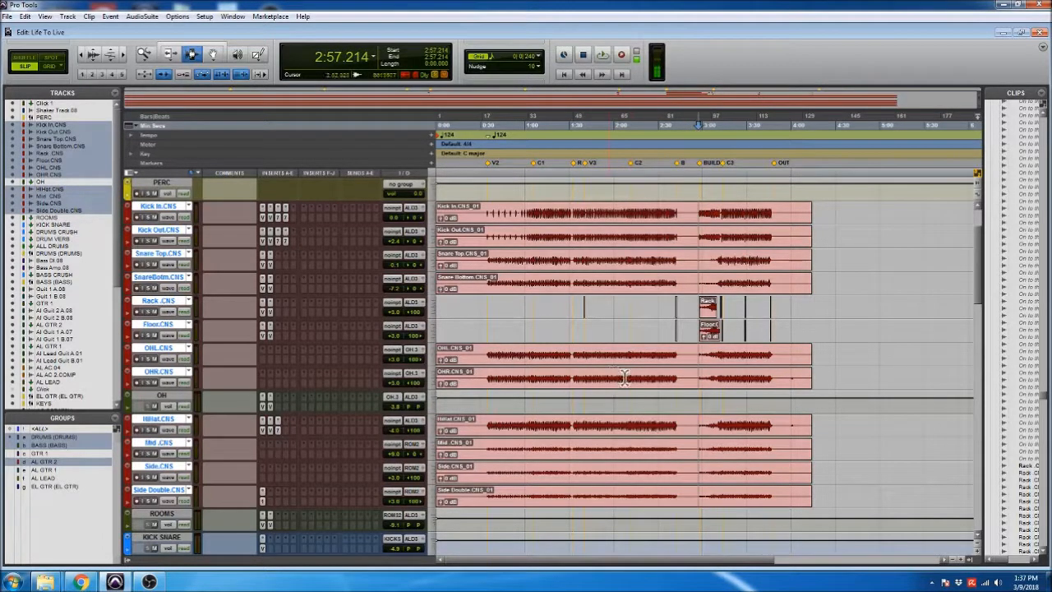
pyautogui.click(570, 375)
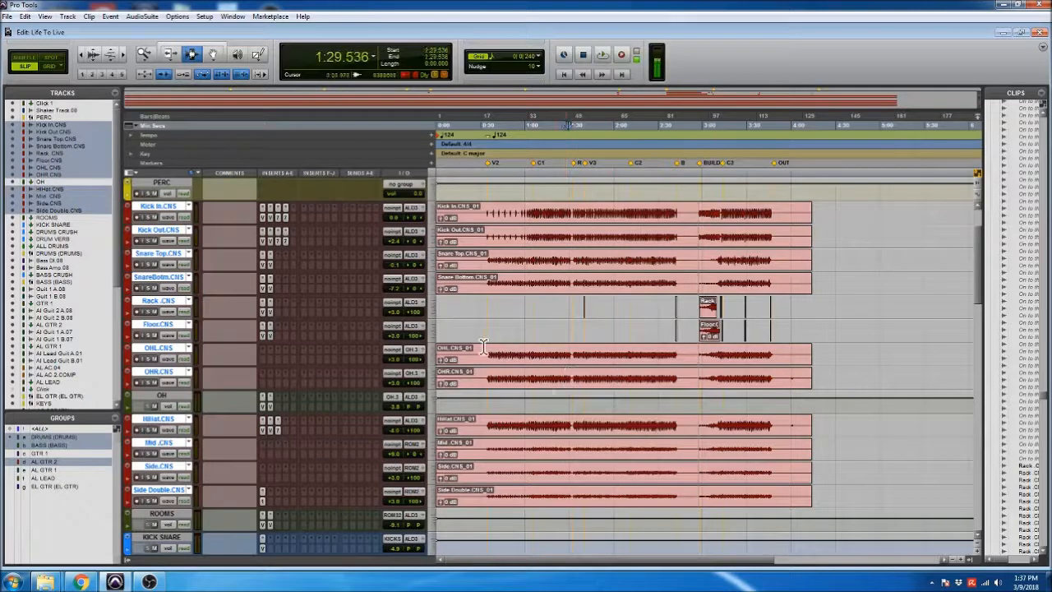
# - Turn off the DRUMS group and create a group named NO TOMS from all CNS drum tracks except Rack and Floor
pyautogui.keyDown('alt'); pyautogui.click(164, 302); pyautogui.keyUp('alt')
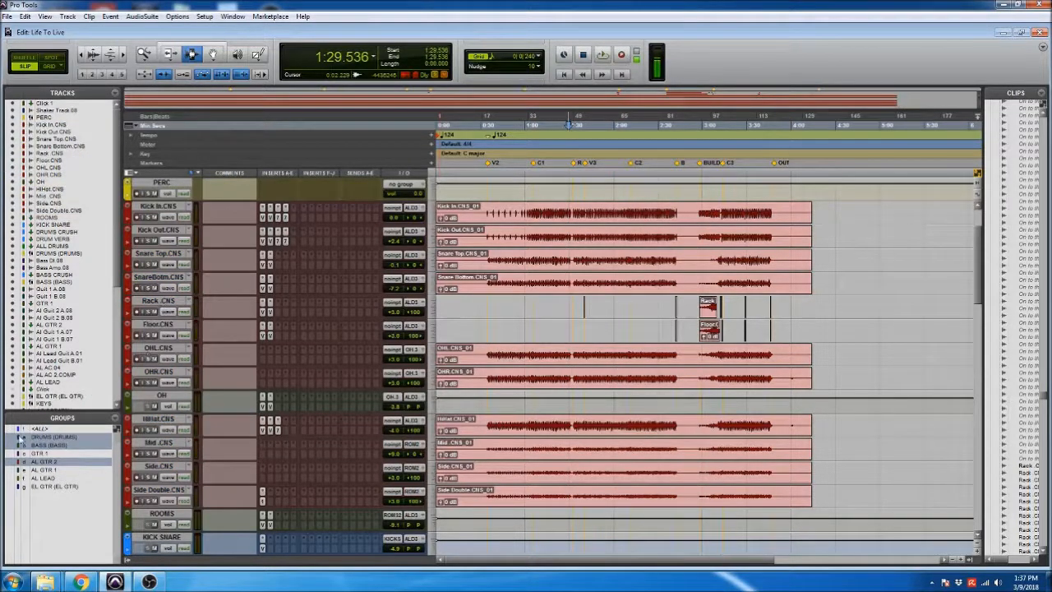
pyautogui.click(38, 439)
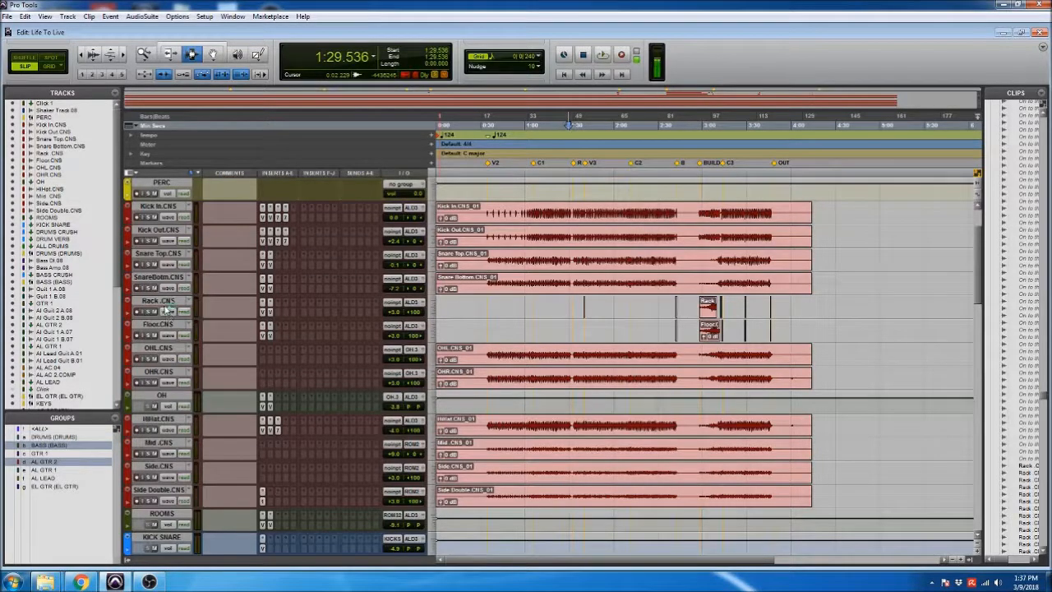
pyautogui.click(168, 207)
pyautogui.keyDown('shift'); pyautogui.click(169, 279); pyautogui.keyUp('shift')
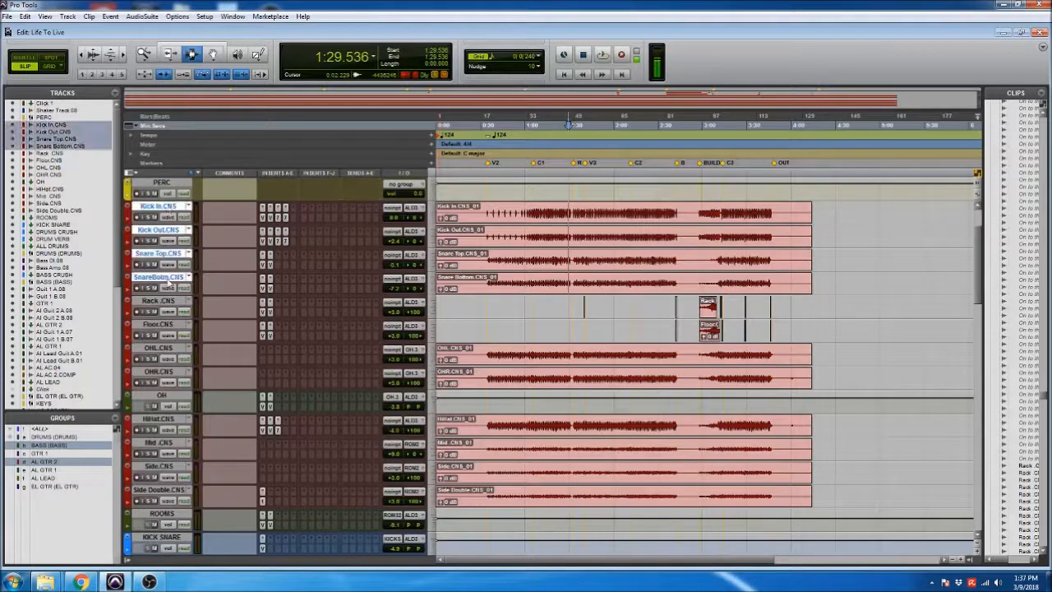
pyautogui.keyDown('ctrl'); pyautogui.click(152, 349); pyautogui.keyUp('ctrl')
pyautogui.keyDown('ctrl'); pyautogui.click(152, 372); pyautogui.keyUp('ctrl')
pyautogui.keyDown('ctrl'); pyautogui.click(152, 420); pyautogui.keyUp('ctrl')
pyautogui.keyDown('ctrl'); pyautogui.click(152, 443); pyautogui.keyUp('ctrl')
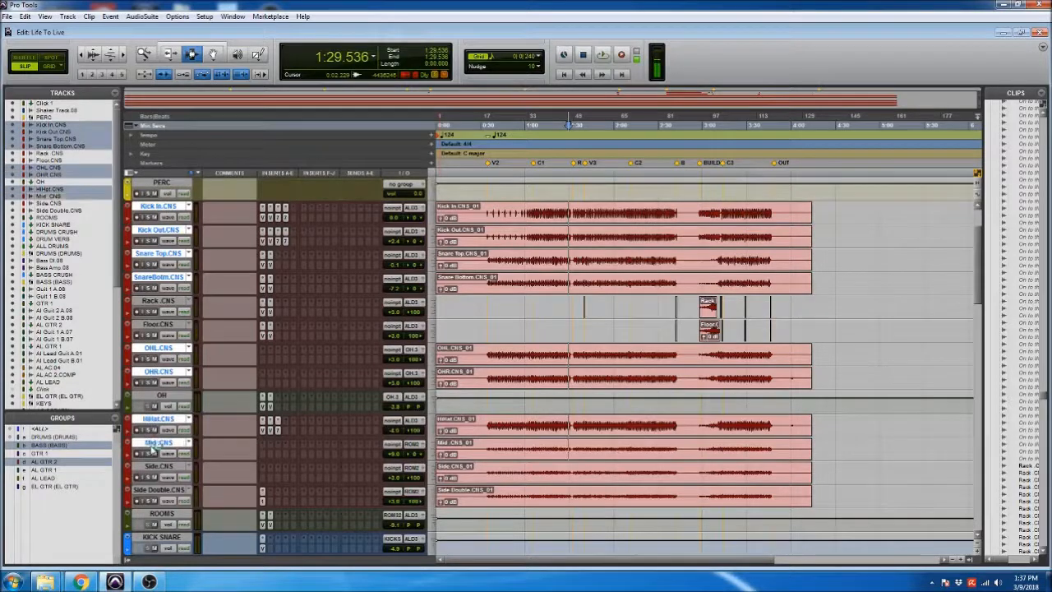
pyautogui.keyDown('ctrl'); pyautogui.click(152, 467); pyautogui.keyUp('ctrl')
pyautogui.keyDown('ctrl'); pyautogui.click(152, 491); pyautogui.keyUp('ctrl')
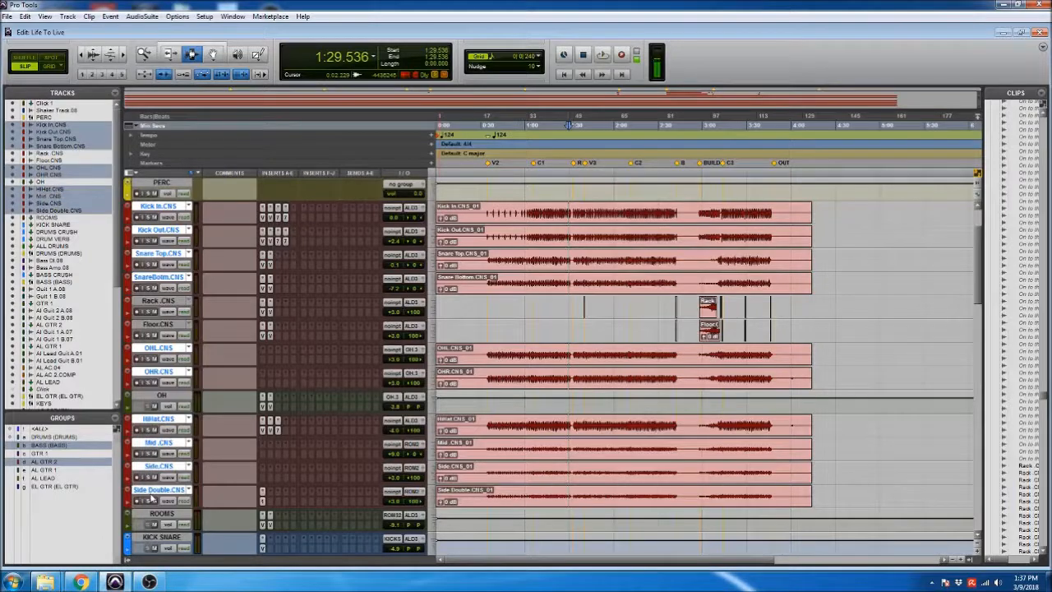
pyautogui.hotkey('ctrl', 'g')
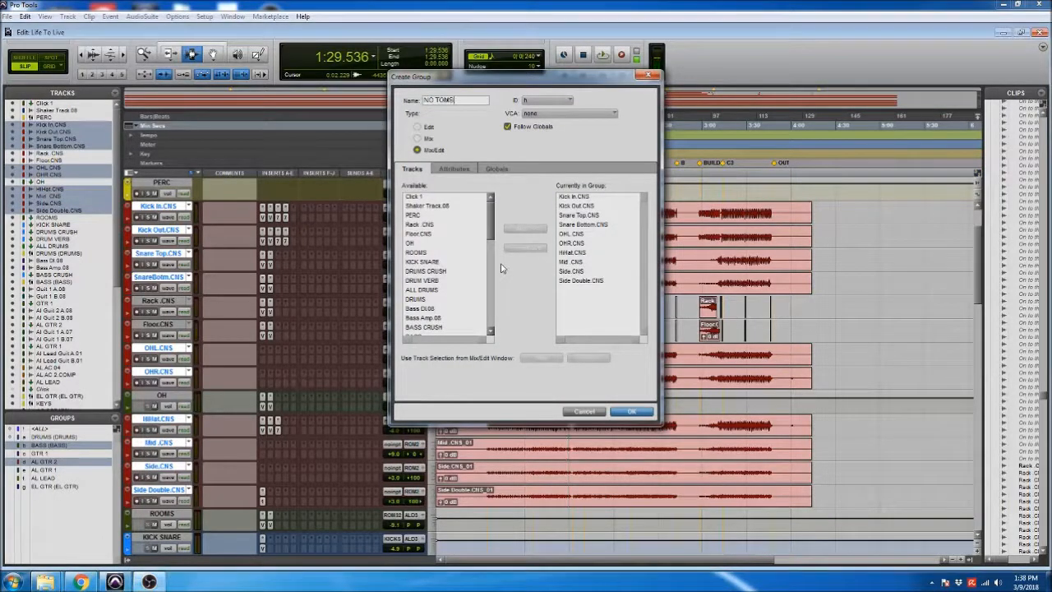
pyautogui.press('Return')
# - Examine the drum waveforms around 1:17.9 and the overview from the song start to the B marker
pyautogui.click(633, 311)
pyautogui.click(554, 288)
pyautogui.press('t')
pyautogui.press('t')
pyautogui.press('t')
pyautogui.press('t')
pyautogui.click(645, 286)
pyautogui.click(740, 277)
pyautogui.click(680, 277)
pyautogui.click(757, 276)
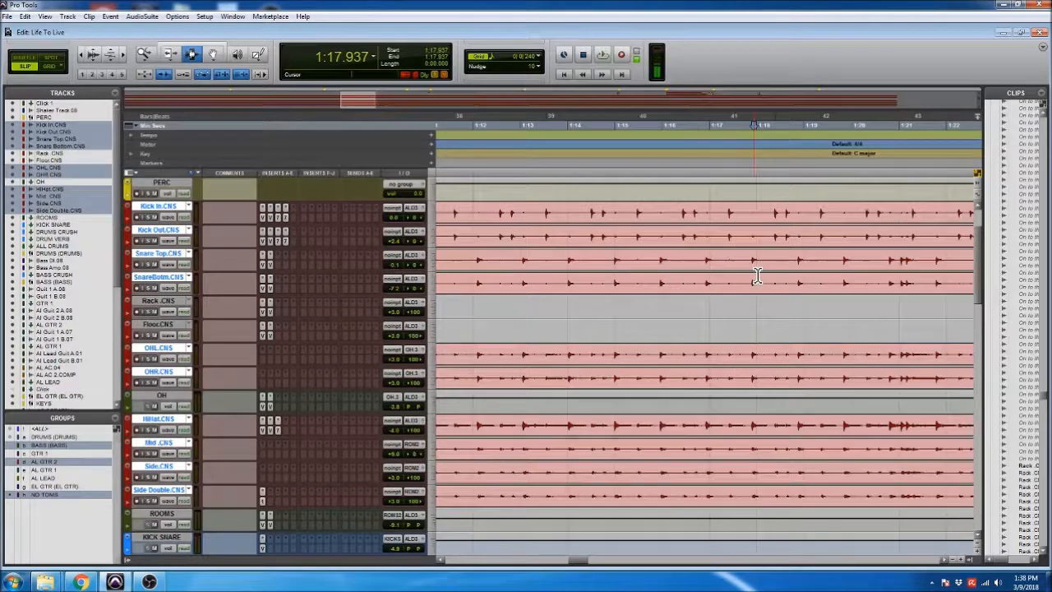
pyautogui.press('r')
pyautogui.press('r')
pyautogui.press('r')
pyautogui.press('r')
pyautogui.click(732, 276)
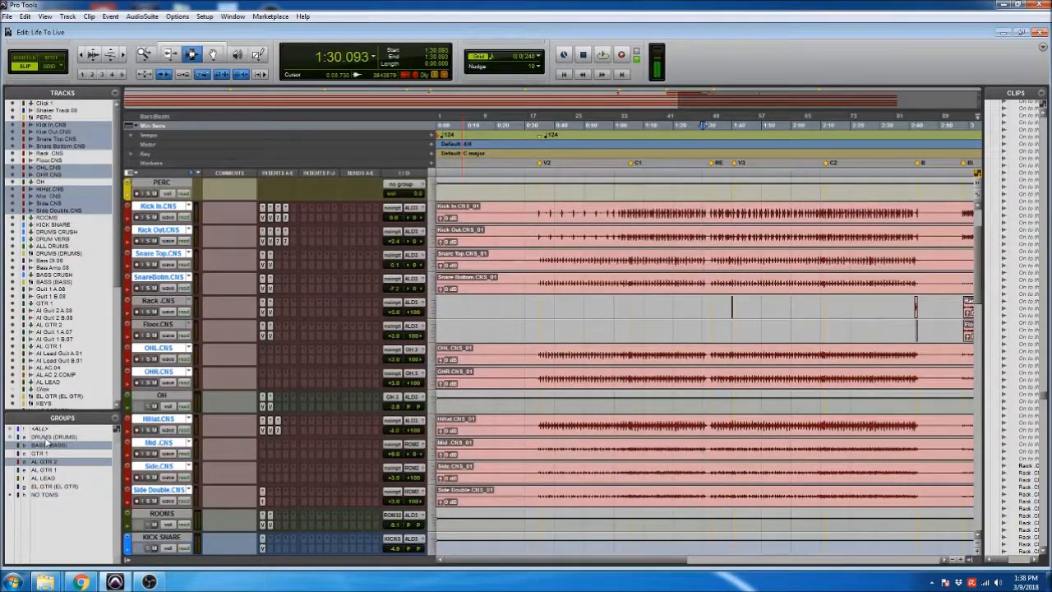
# - Turn on the DRUMS group and split all drum clips at 1:40.014, inside the short Rack clip before the V3 marker
pyautogui.click(47, 439)
pyautogui.click(744, 278)
pyautogui.press('t')
pyautogui.press('t')
pyautogui.press('t')
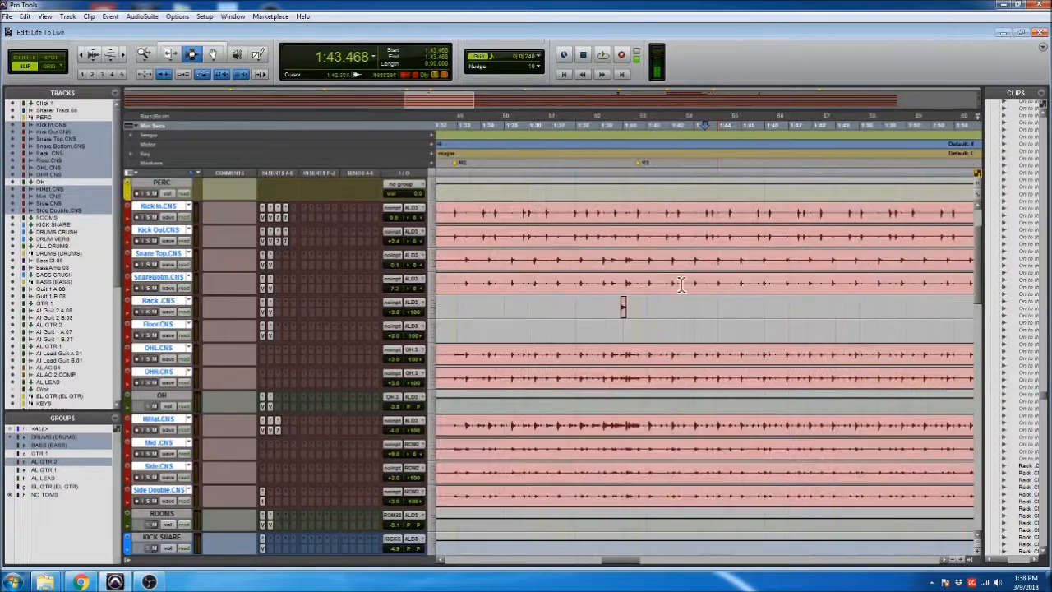
pyautogui.press('t')
pyautogui.press('t')
pyautogui.hscroll(-4, 608, 288)
pyautogui.click(682, 276)
pyautogui.press('t')
pyautogui.click(631, 278)
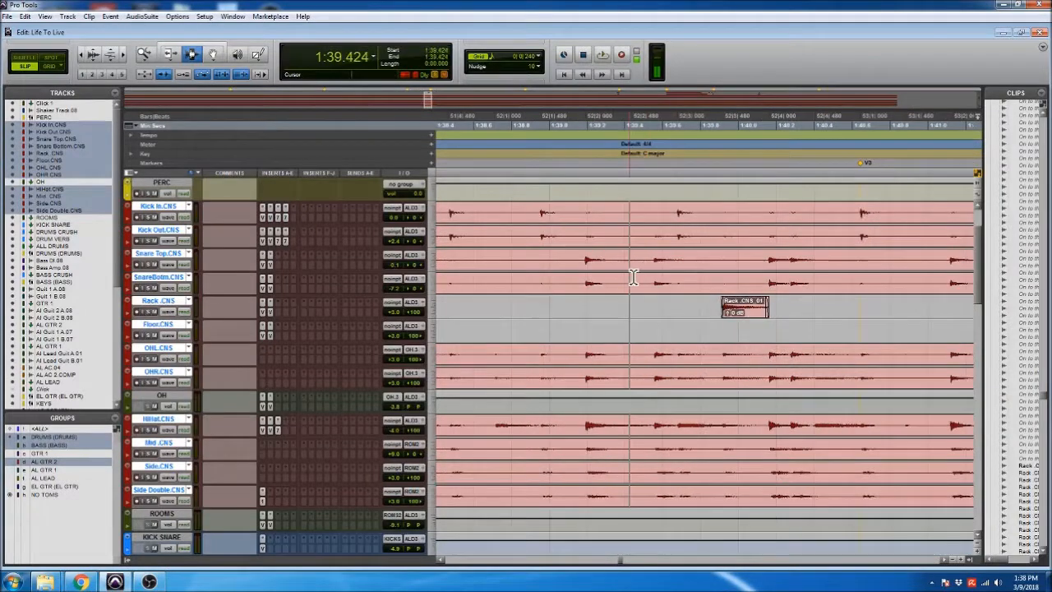
pyautogui.click(653, 276)
pyautogui.click(664, 278)
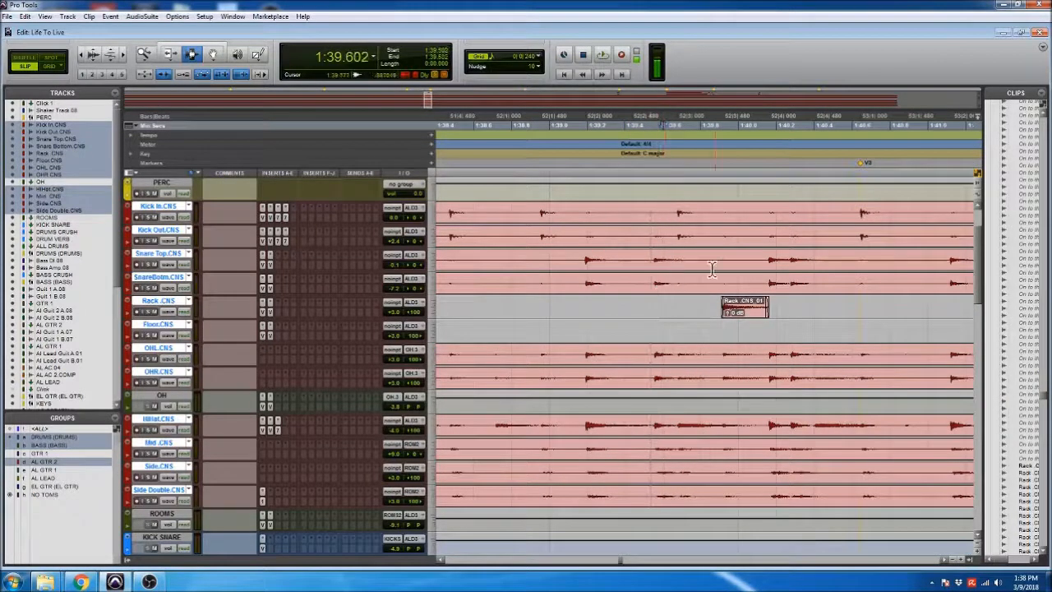
pyautogui.click(743, 258)
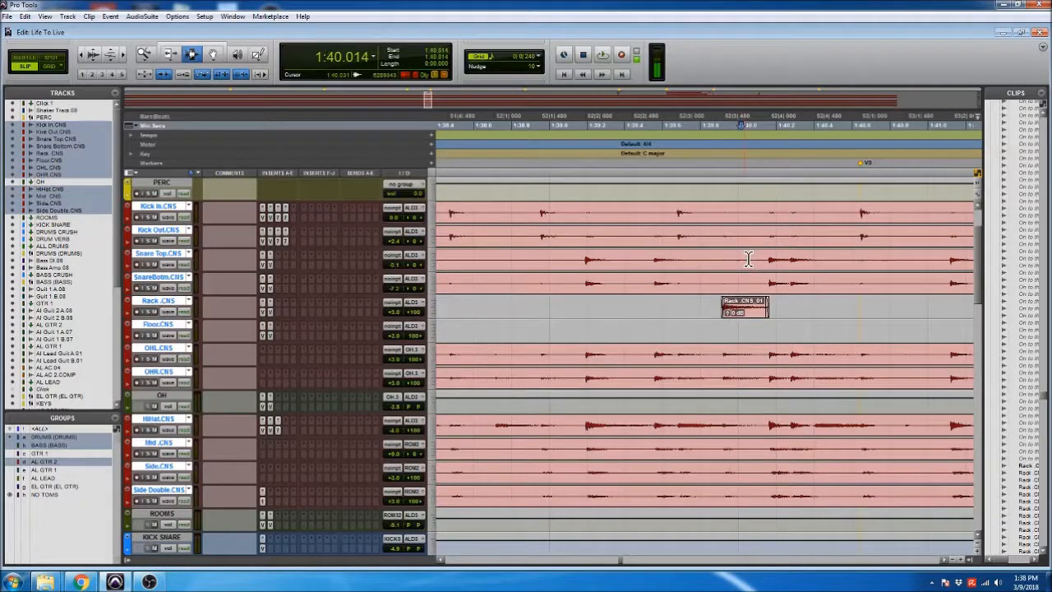
pyautogui.hotkey('ctrl', 'e')
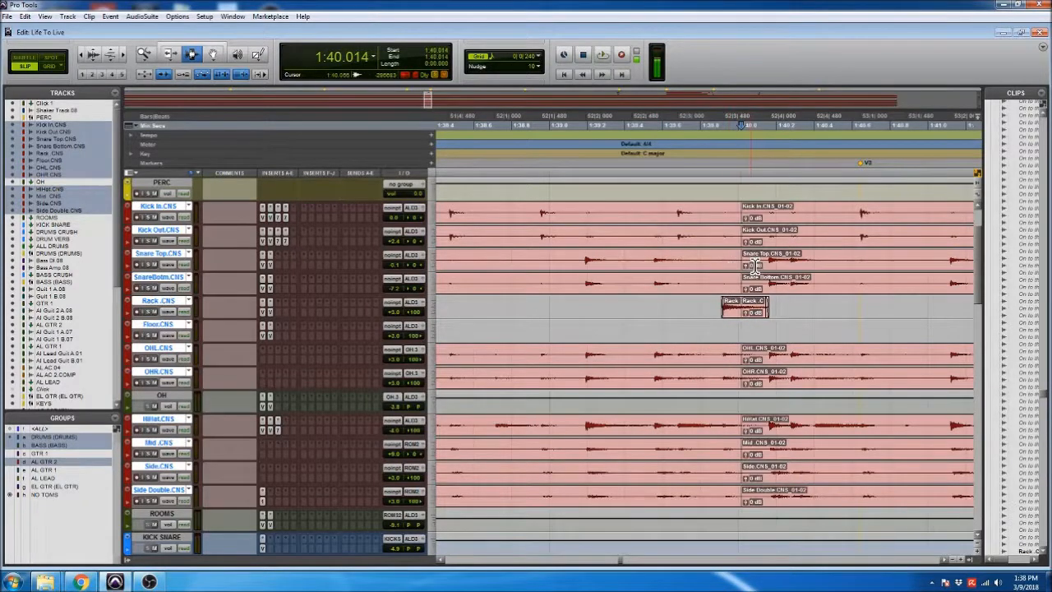
# - Extend the drum clips after the split back to 1:38.745, inspect the tom tracks, and undo both the trim and the split
pyautogui.press('F6')
pyautogui.moveTo(756, 265); pyautogui.dragTo(502, 266)
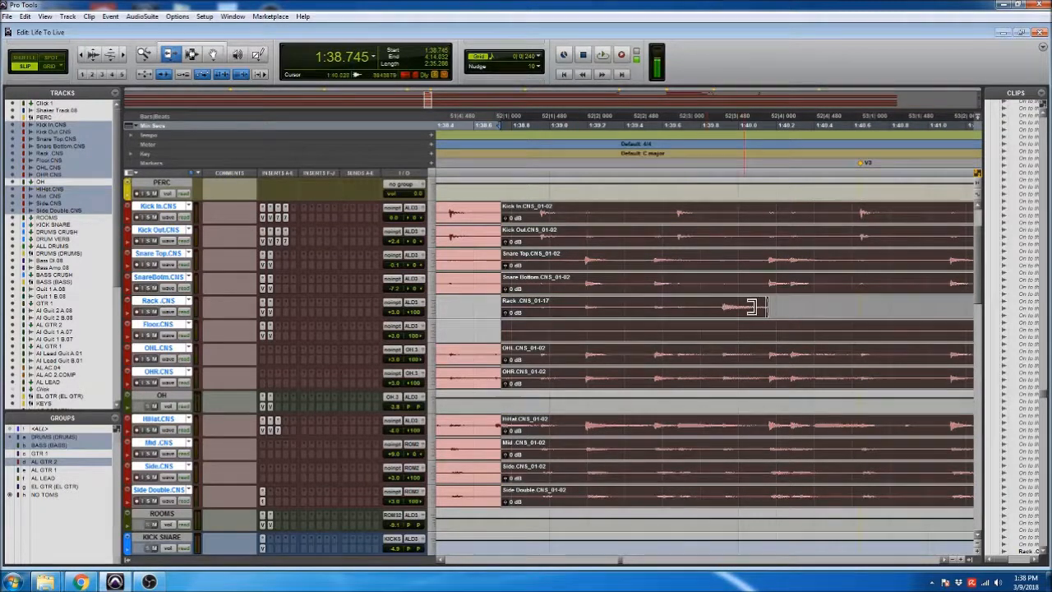
pyautogui.scroll(-6, 714, 331)
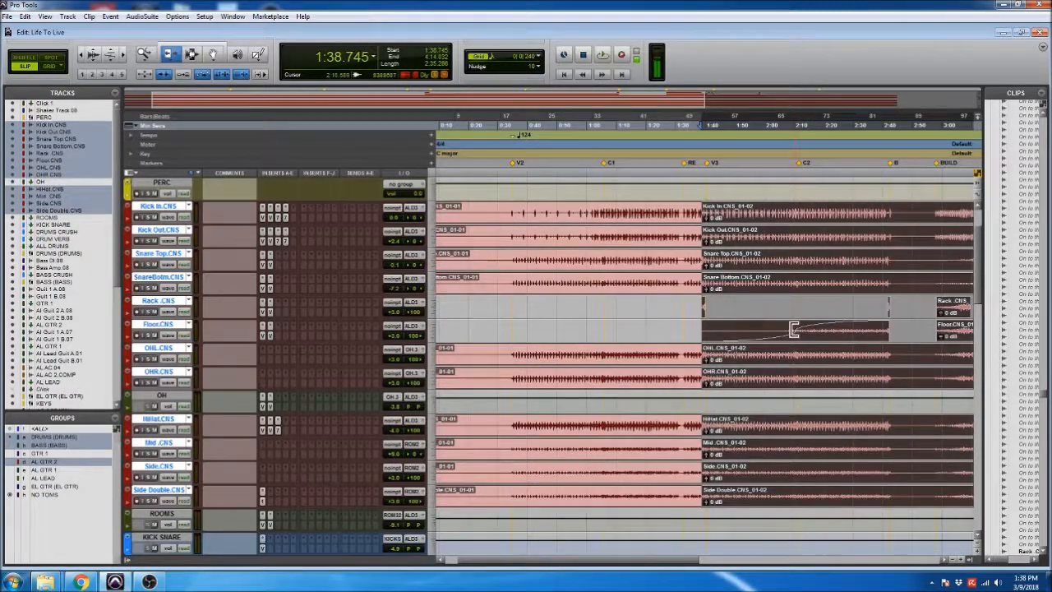
pyautogui.hotkey('ctrl', 'z')
pyautogui.hotkey('ctrl', 'z')
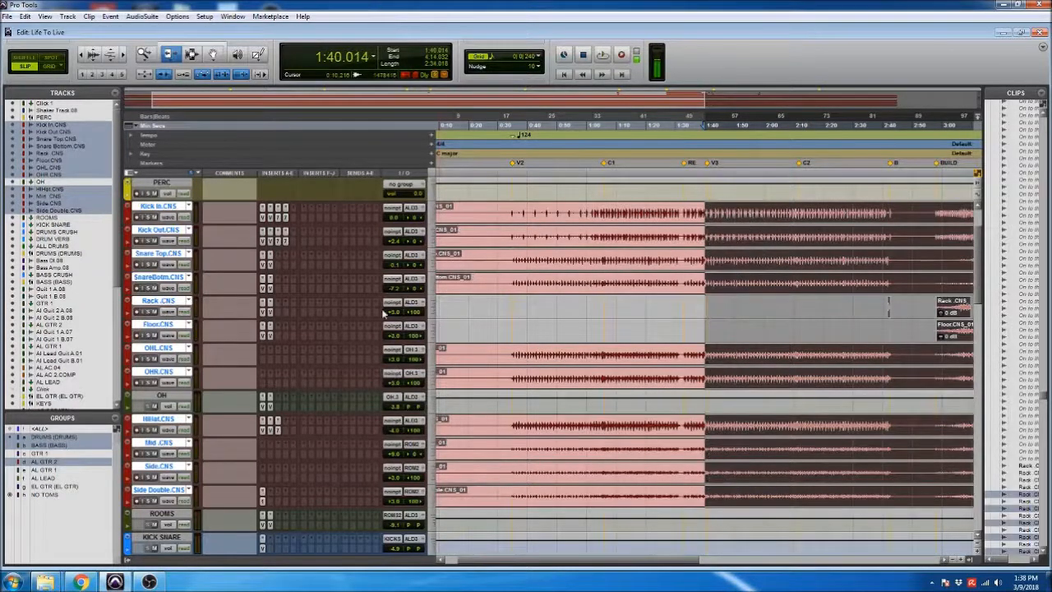
# - Switch the active group from DRUMS to NO TOMS and place the edit cursor at the RE marker
pyautogui.click(45, 437)
pyautogui.click(41, 494)
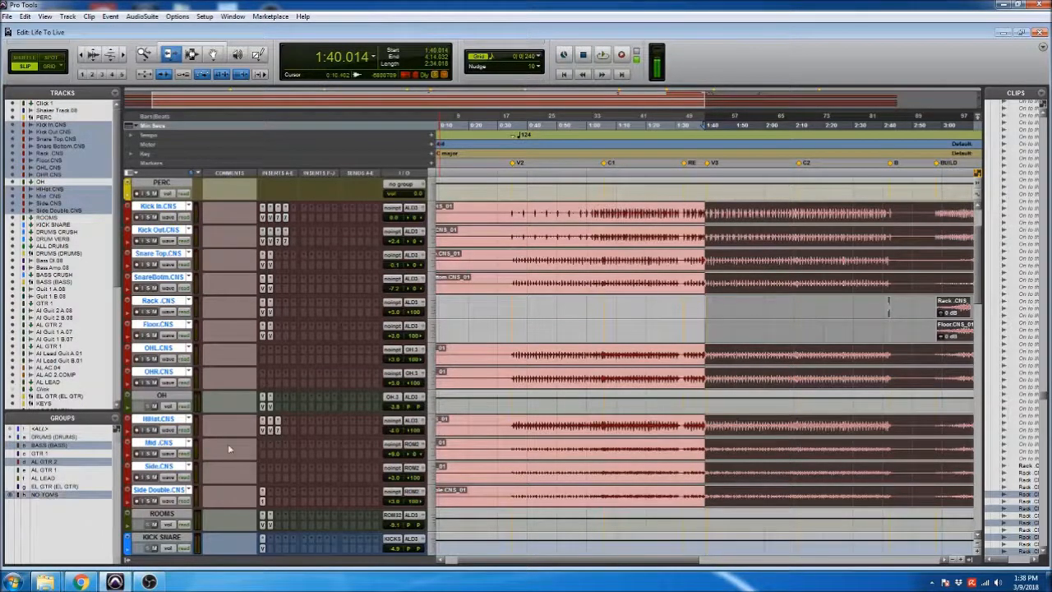
pyautogui.press('F7')
pyautogui.click(685, 259)
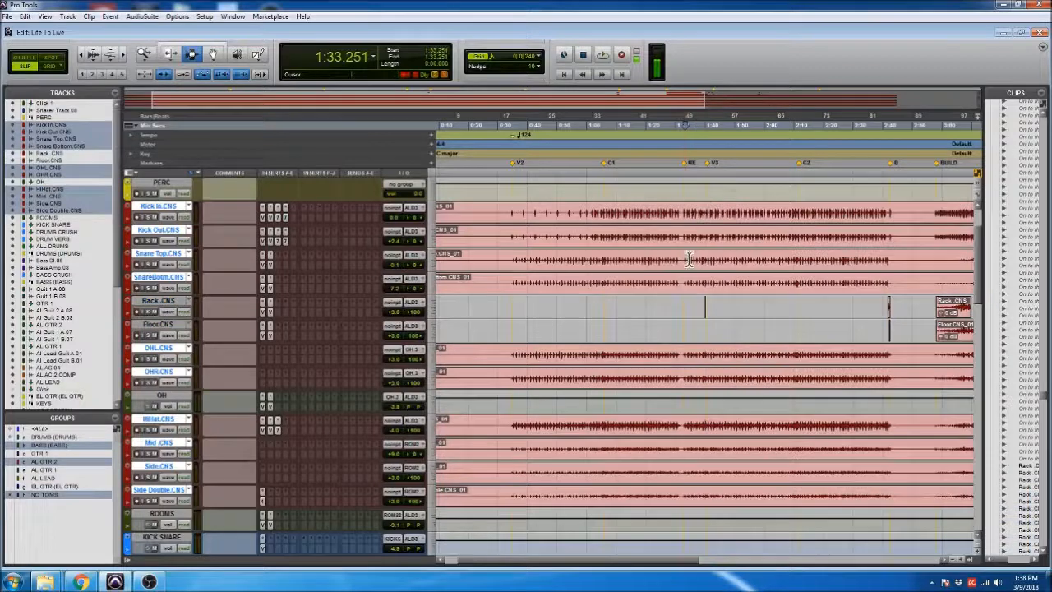
# - Split the NO TOMS clips near the short Rack clip before the V3 marker and trim their boundary earlier
pyautogui.click(700, 262)
pyautogui.press('t')
pyautogui.press('t')
pyautogui.press('t')
pyautogui.press('t')
pyautogui.press('t')
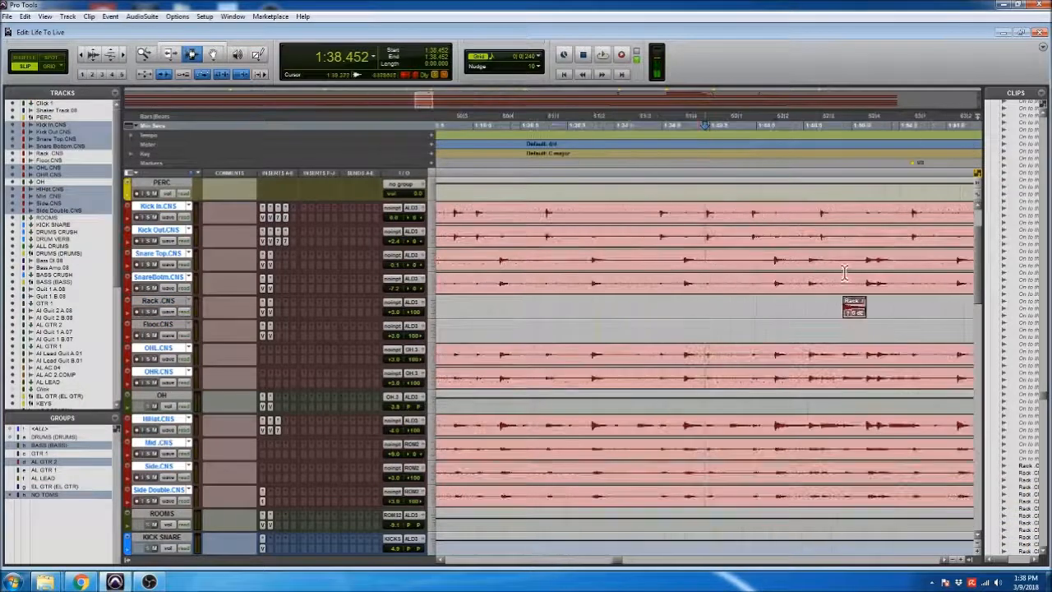
pyautogui.click(863, 264)
pyautogui.press('b')
pyautogui.press('F6')
pyautogui.moveTo(876, 267)
pyautogui.mouseDown()
pyautogui.moveTo(759, 268)
pyautogui.moveTo(860, 269)
pyautogui.mouseUp()
pyautogui.moveTo(853, 271); pyautogui.dragTo(825, 283)
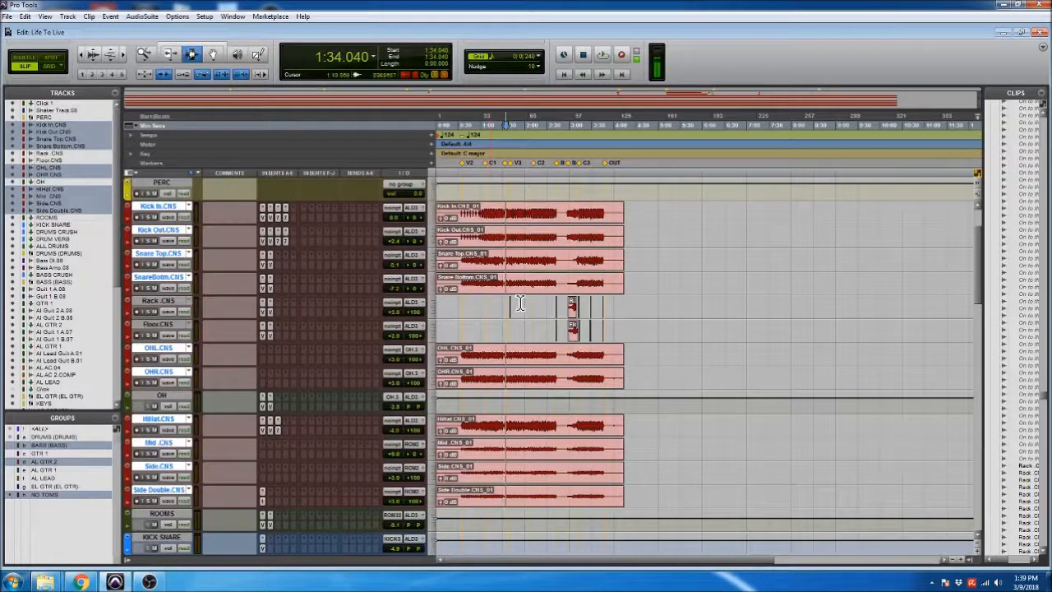
pyautogui.press('space')
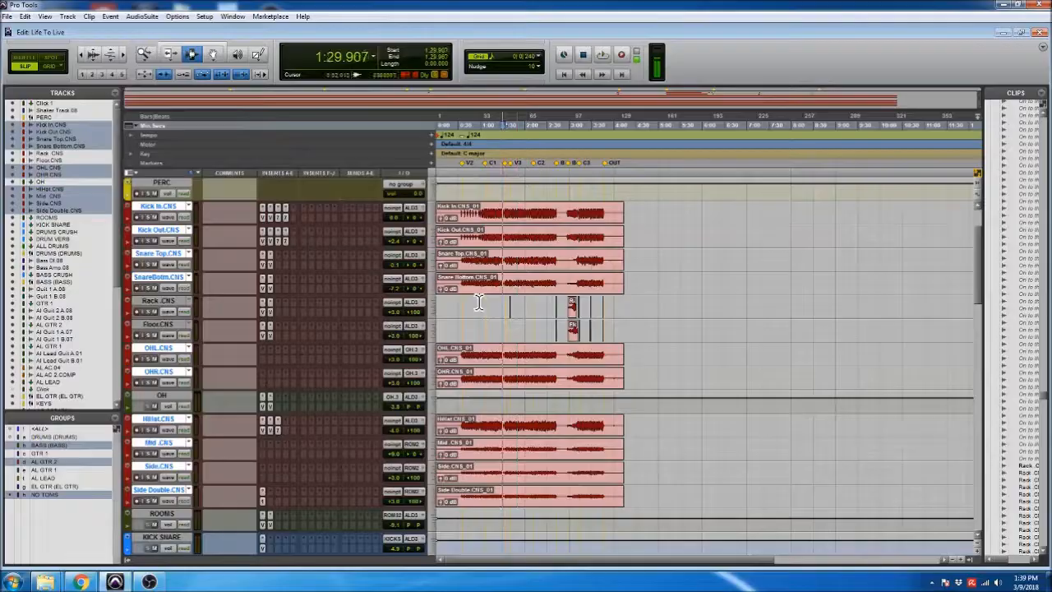